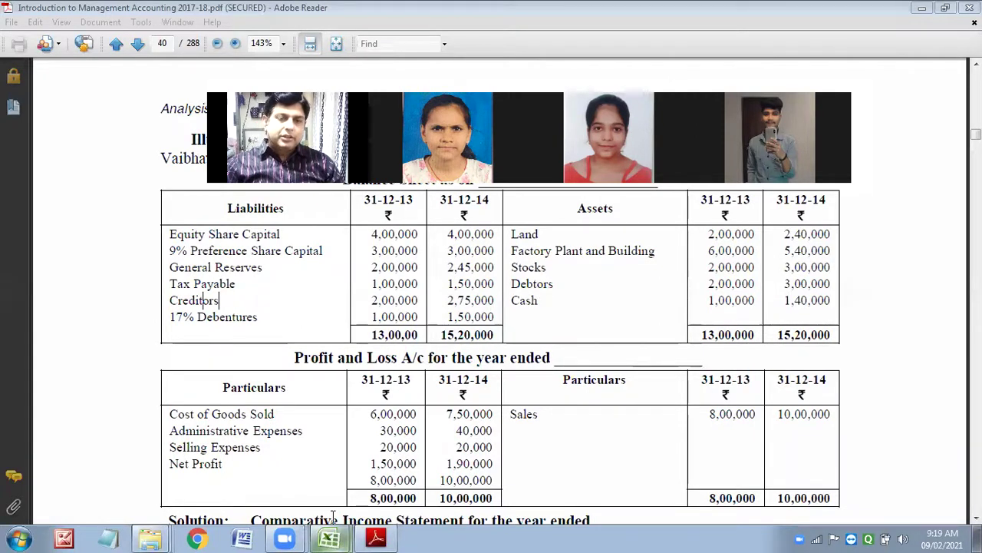
# Step: Switch to the Vertical Statement & Ratios workbook in Excel and delete the "Less: Calls in Arrears" row from the comparative vertical balance sheet
pyautogui.moveTo(332, 535)
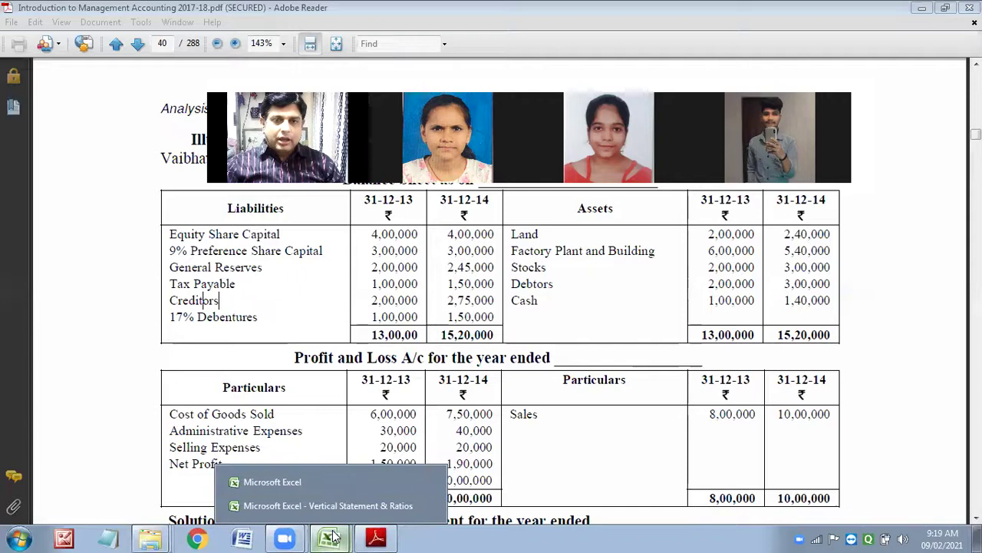
pyautogui.click(326, 505)
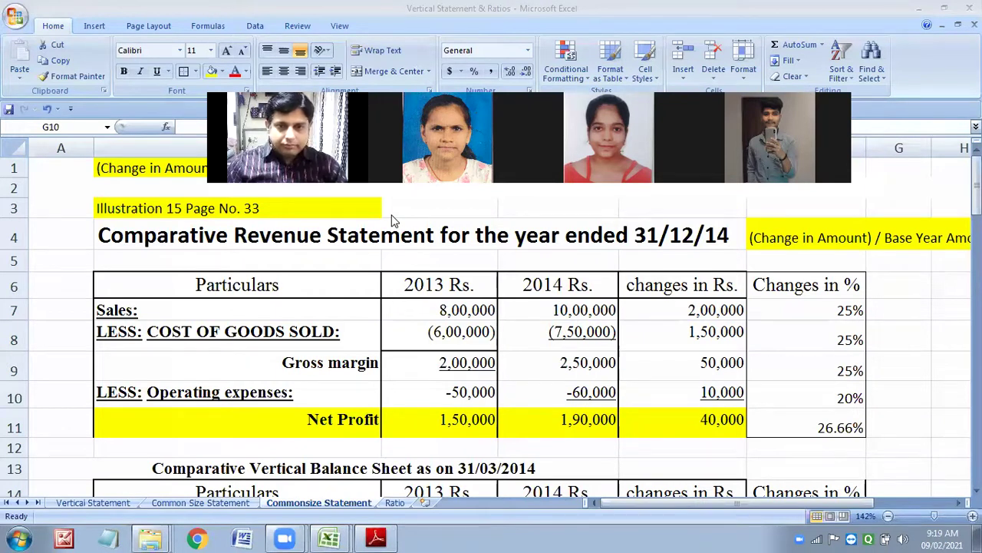
pyautogui.scroll(-1, 529, 346)
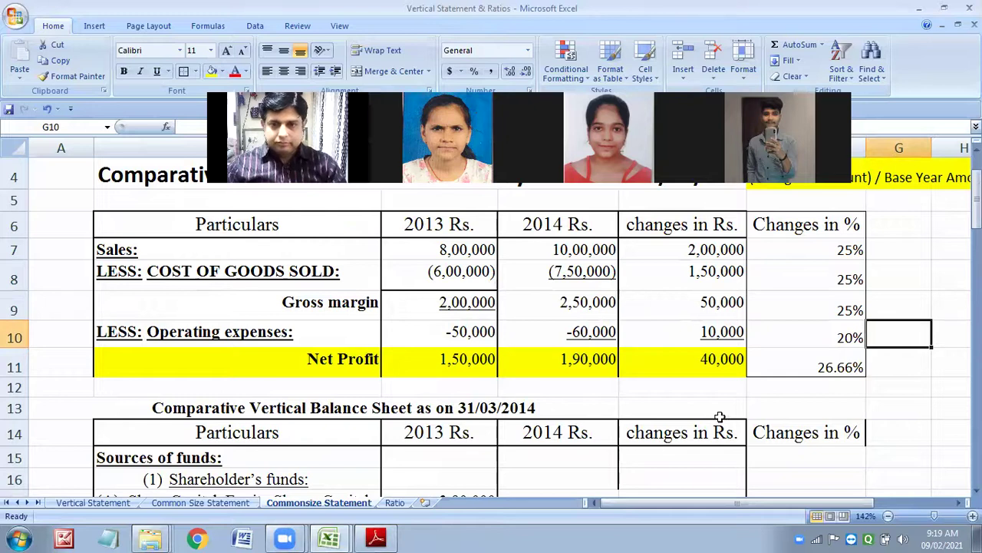
pyautogui.scroll(-3, 717, 415)
pyautogui.scroll(1, 720, 417)
pyautogui.scroll(1, 718, 416)
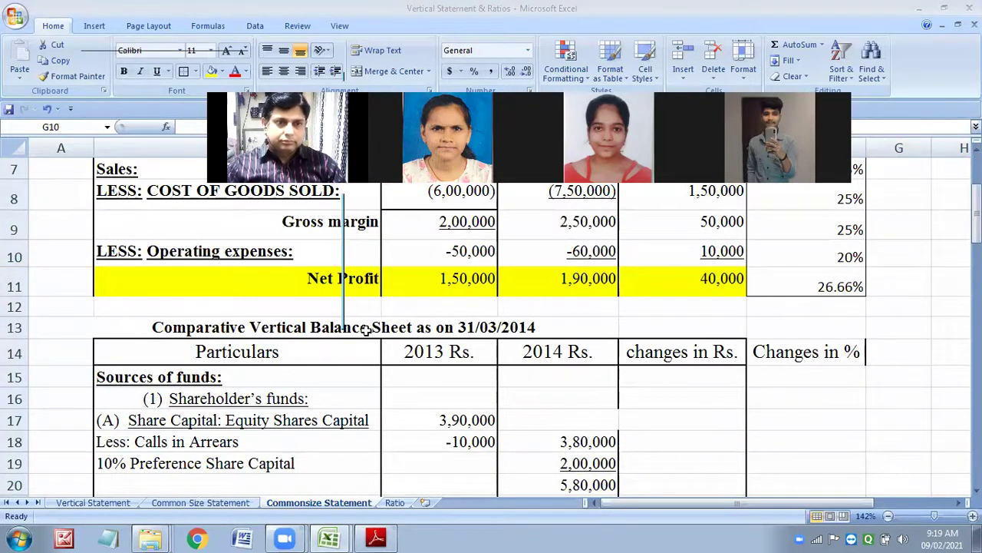
pyautogui.scroll(-3, 296, 424)
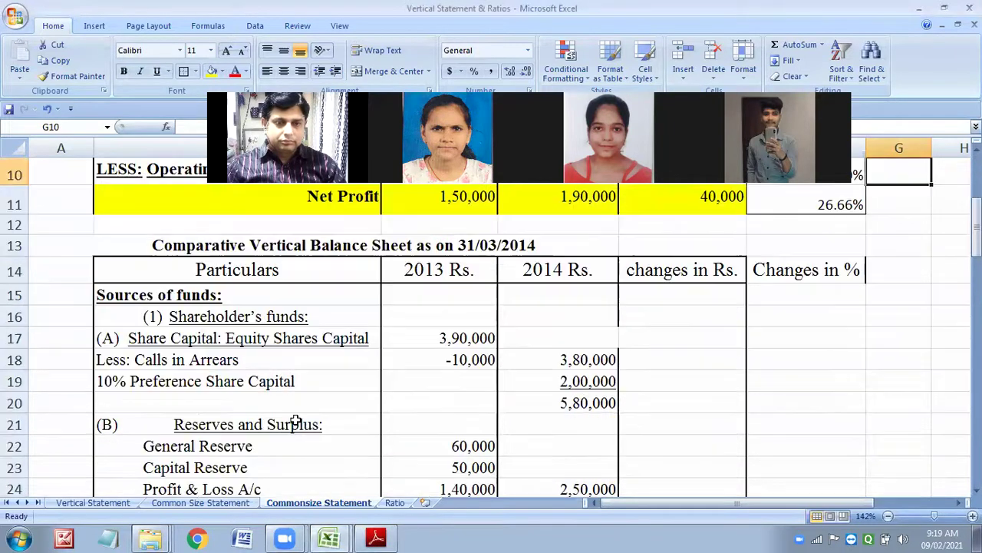
pyautogui.click(13, 359)
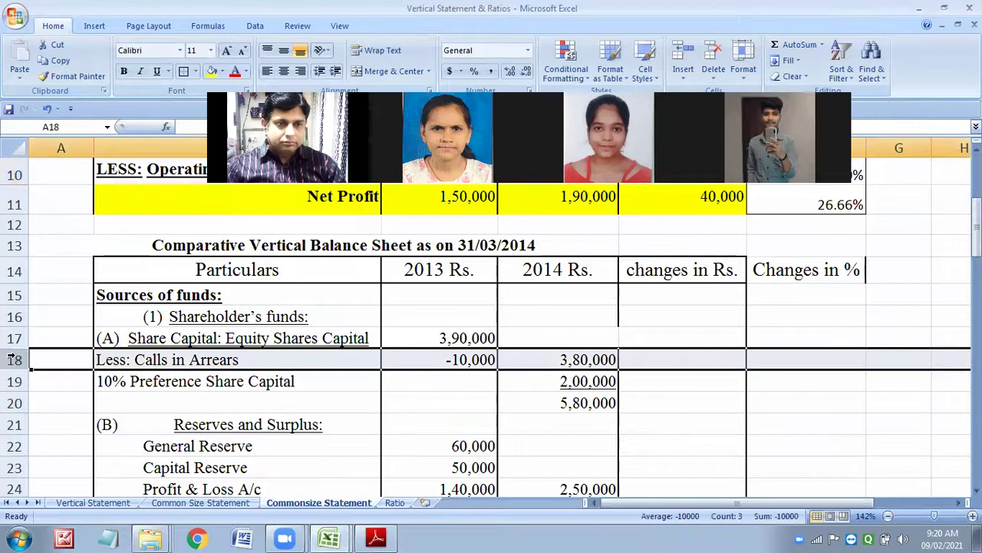
pyautogui.rightClick(13, 359)
pyautogui.click(61, 268)
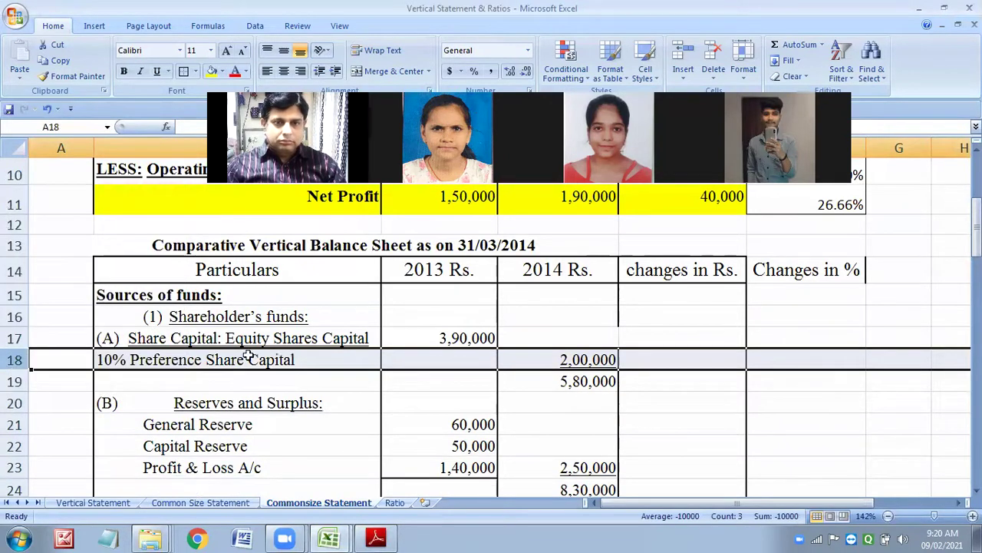
# Step: Clear the old 2013 and 2014 amounts from the share capital row through the Profit & Loss A/c row (C17:D23)
pyautogui.click(467, 338)
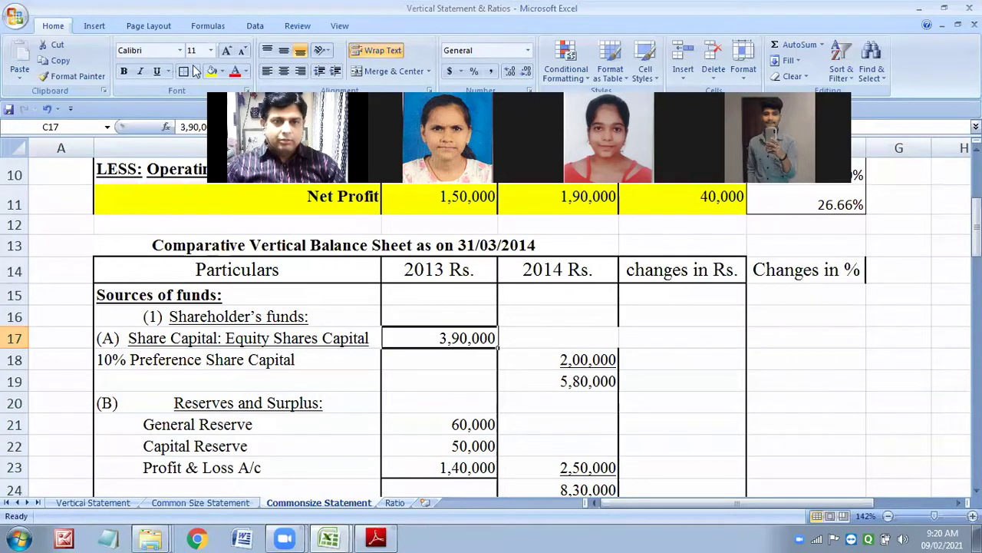
pyautogui.click(290, 363)
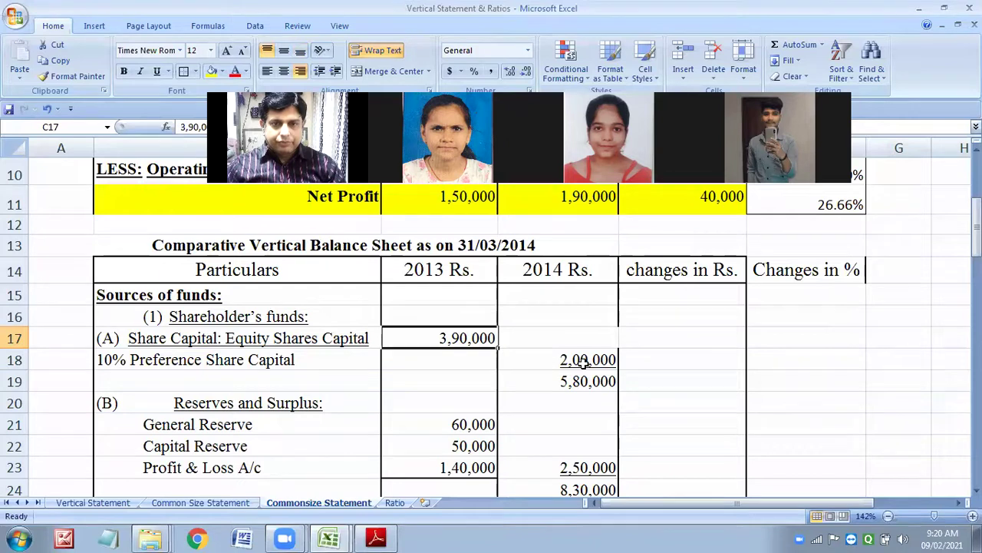
pyautogui.moveTo(458, 342); pyautogui.dragTo(582, 463)
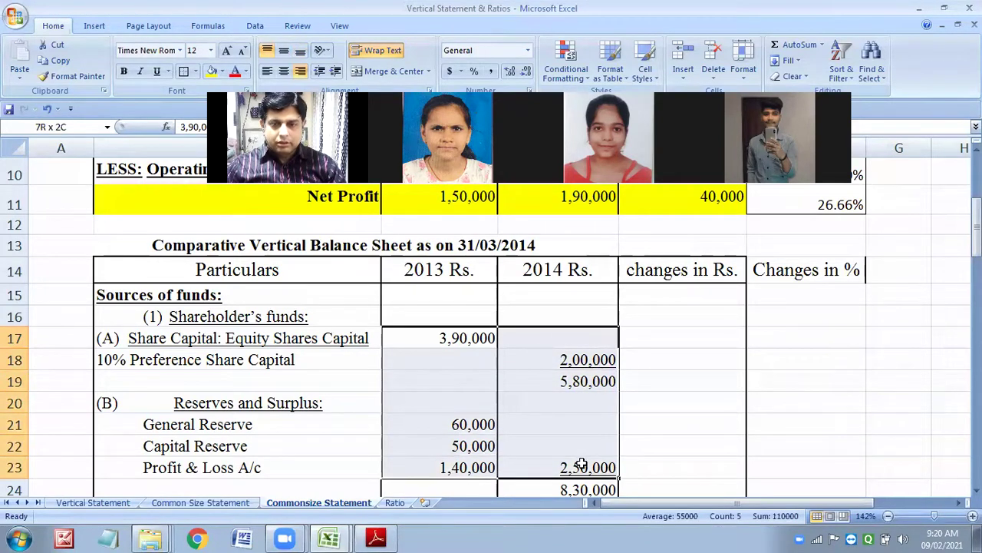
pyautogui.press('Delete')
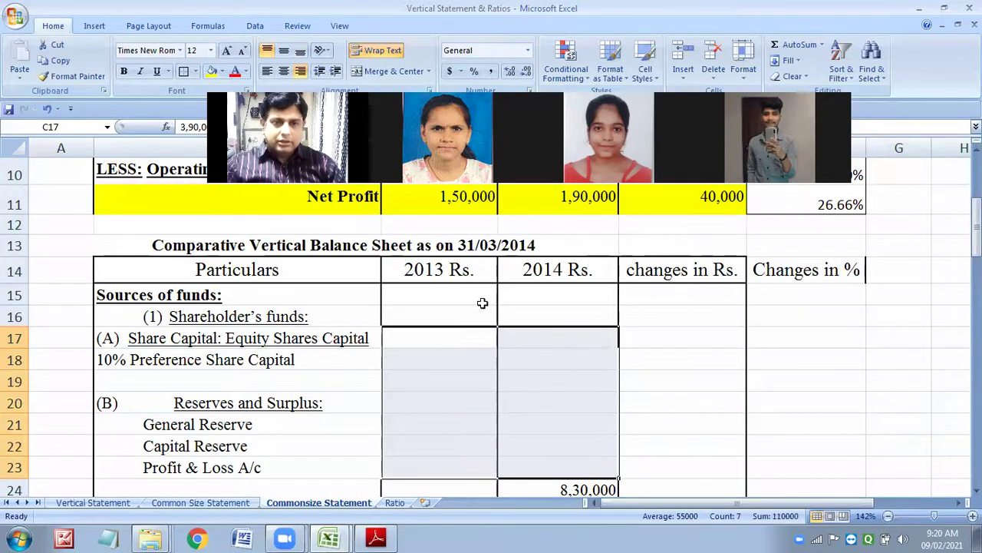
# Step: Check the balance sheet in the PDF textbook and enter equity share capital of 4,00,000 for both 2013 and 2014
pyautogui.click(444, 345)
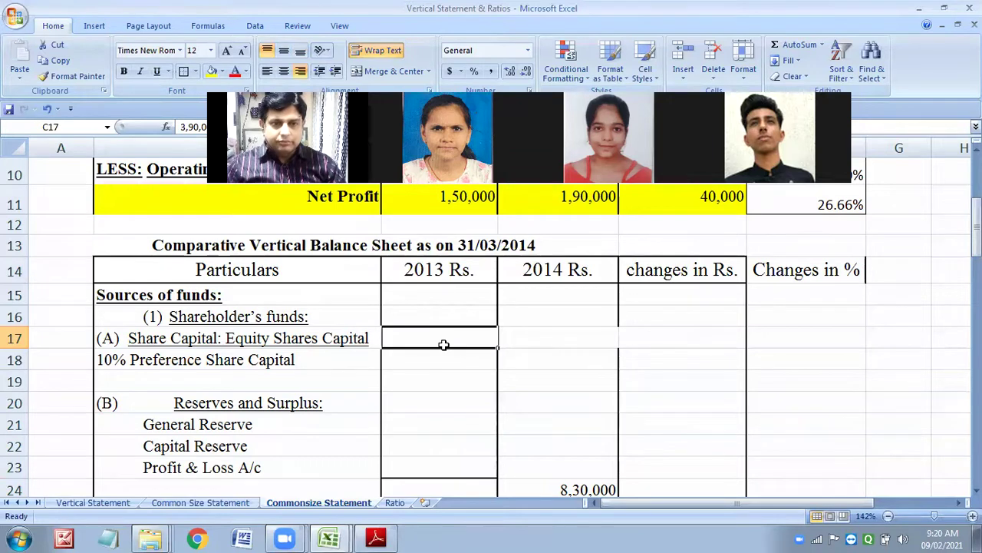
pyautogui.click(376, 538)
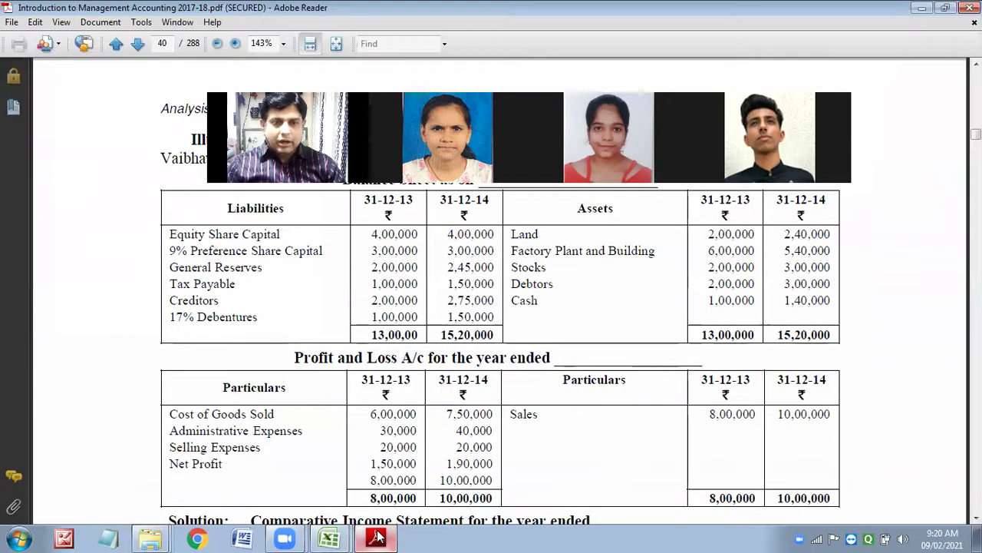
pyautogui.moveTo(330, 538)
pyautogui.click(353, 505)
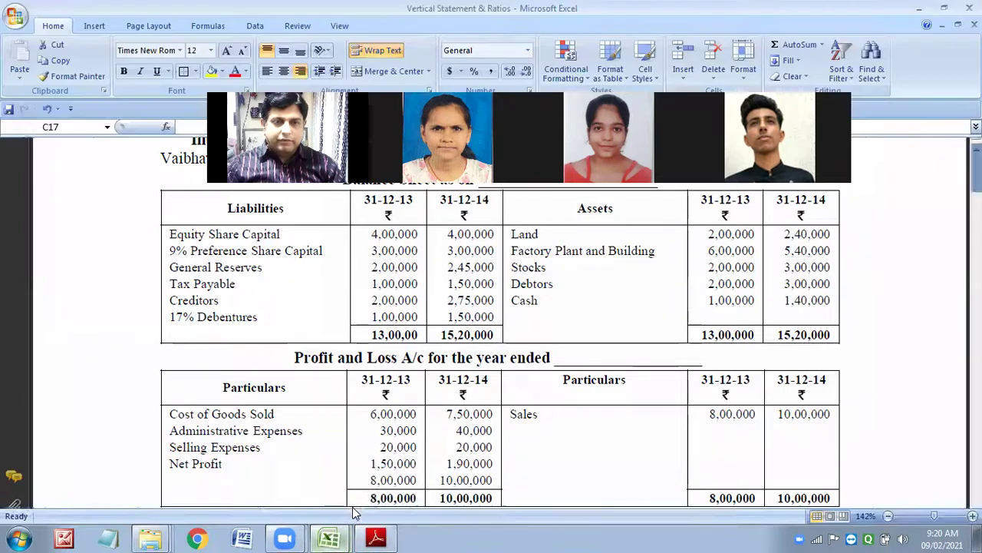
pyautogui.write('4')
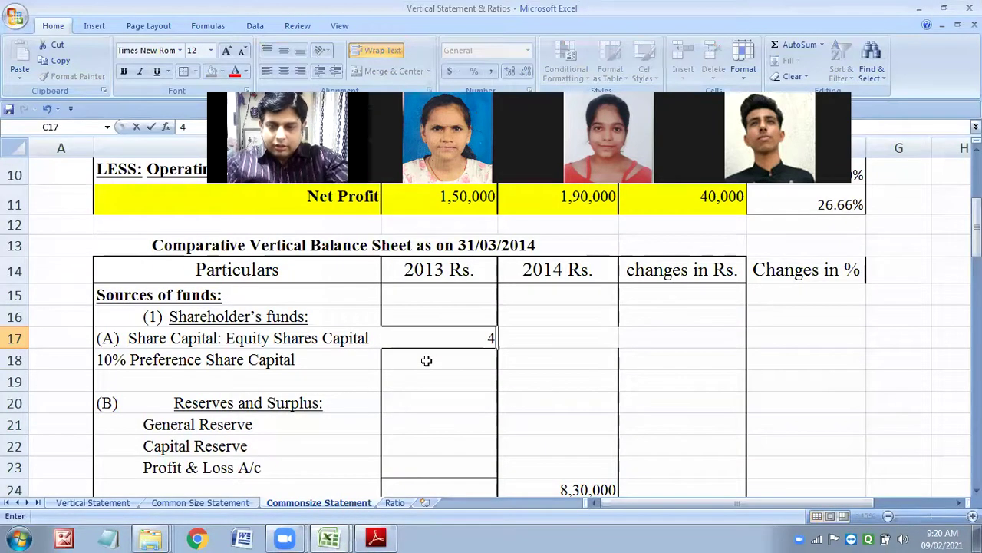
pyautogui.write(',00,000')
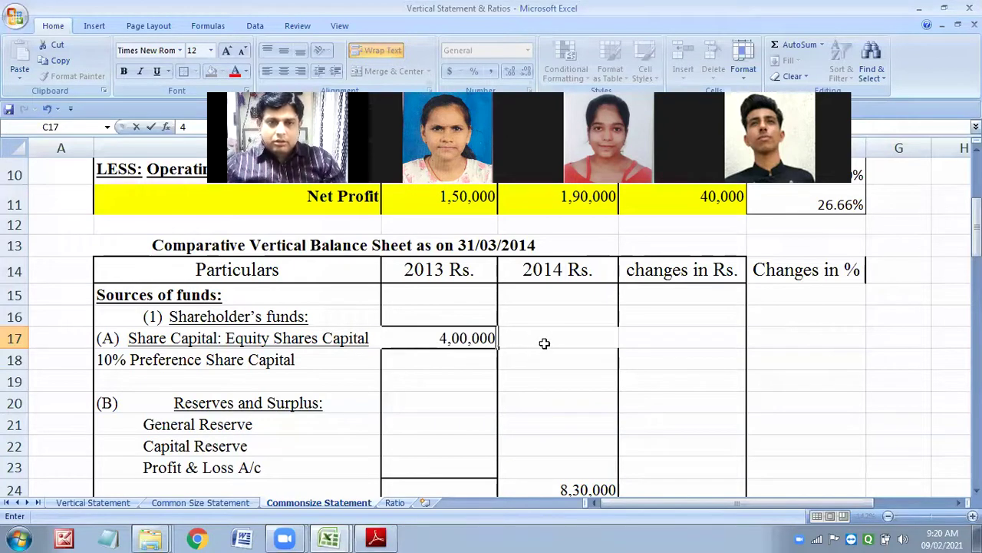
pyautogui.click(545, 340)
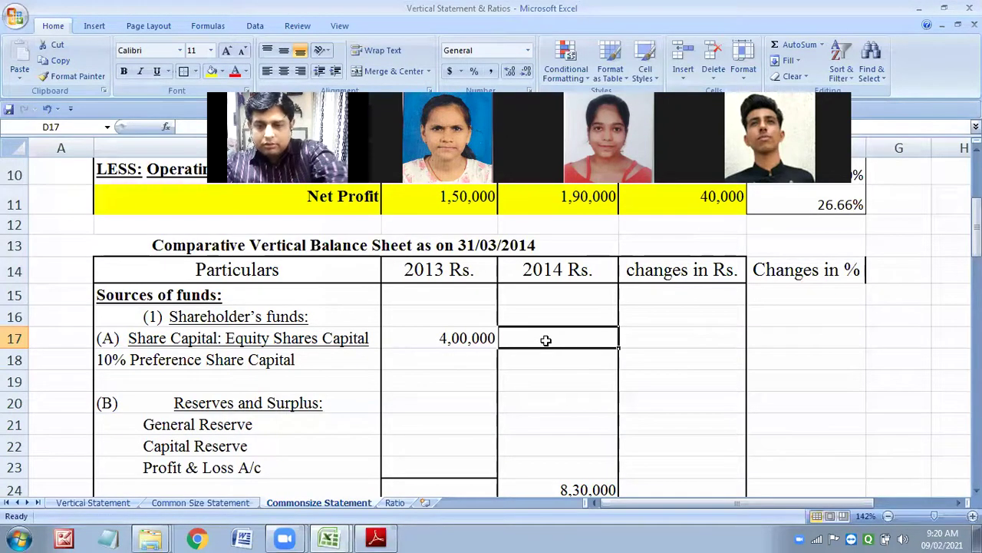
pyautogui.write('4,00,00')
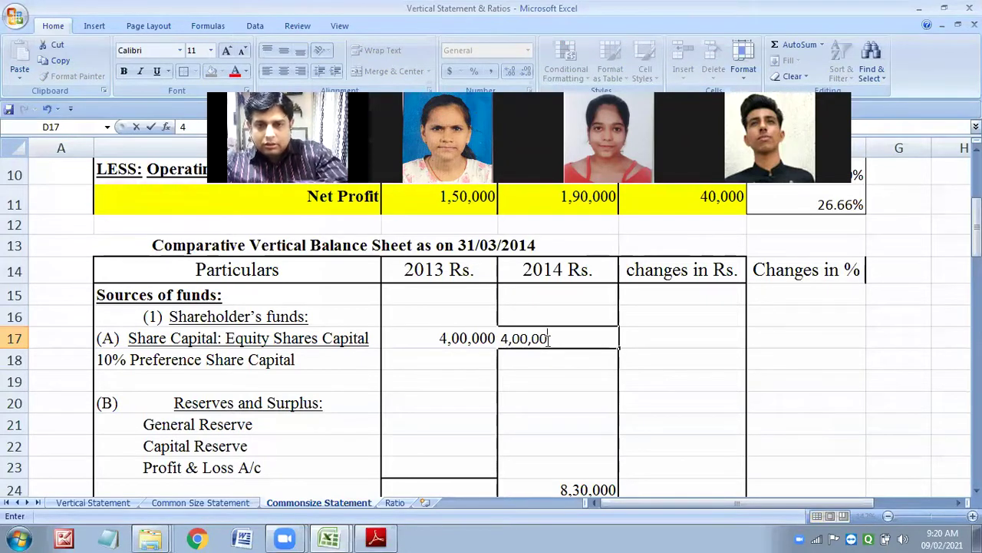
pyautogui.write('0')
pyautogui.click(563, 384)
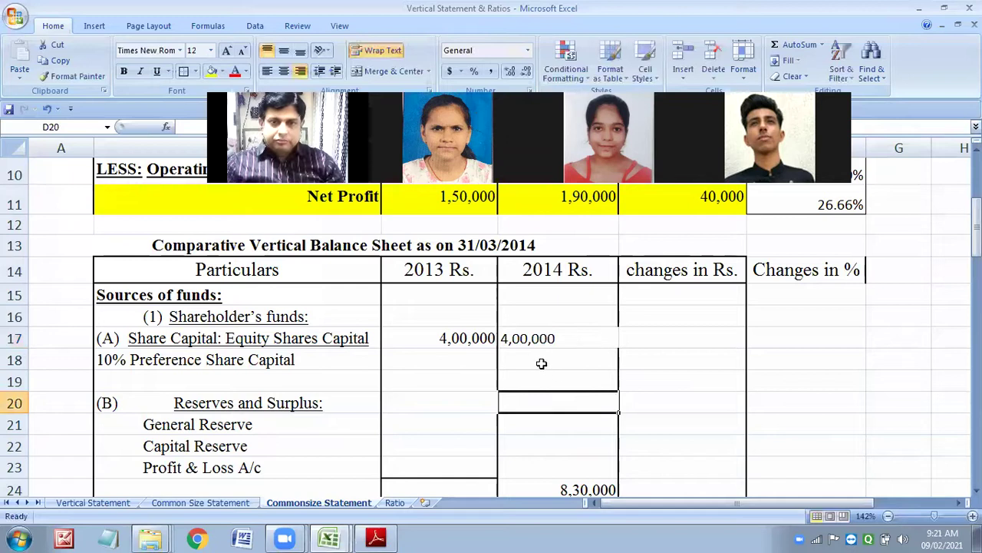
pyautogui.click(521, 343)
pyautogui.click(463, 338)
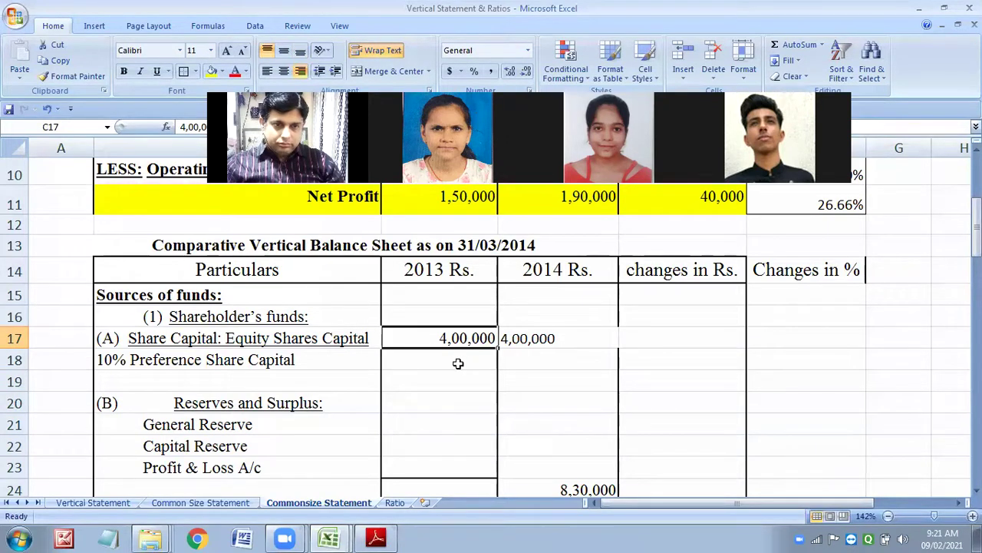
# Step: Enter preference share capital of 3,00,000 for both 2013 and 2014
pyautogui.click(458, 363)
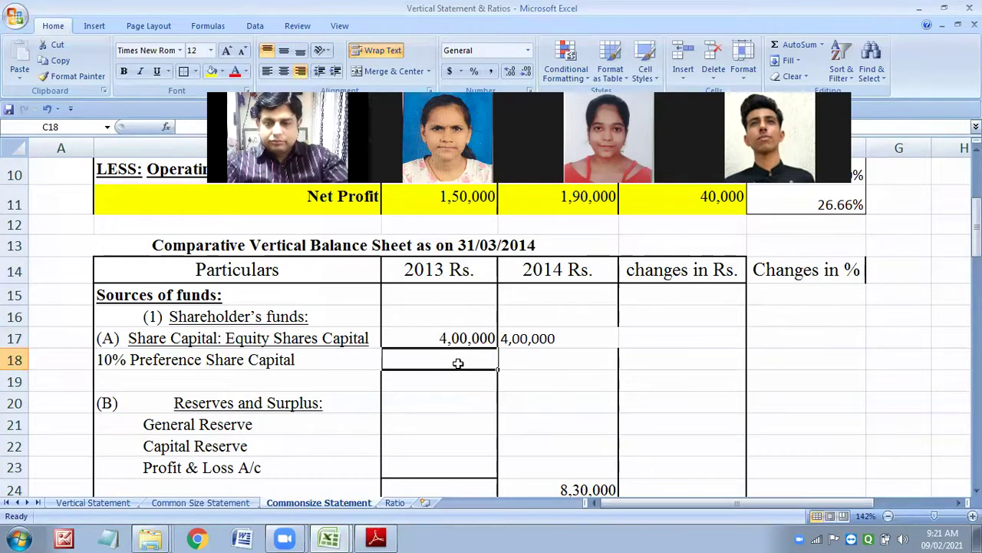
pyautogui.write('3,00,000')
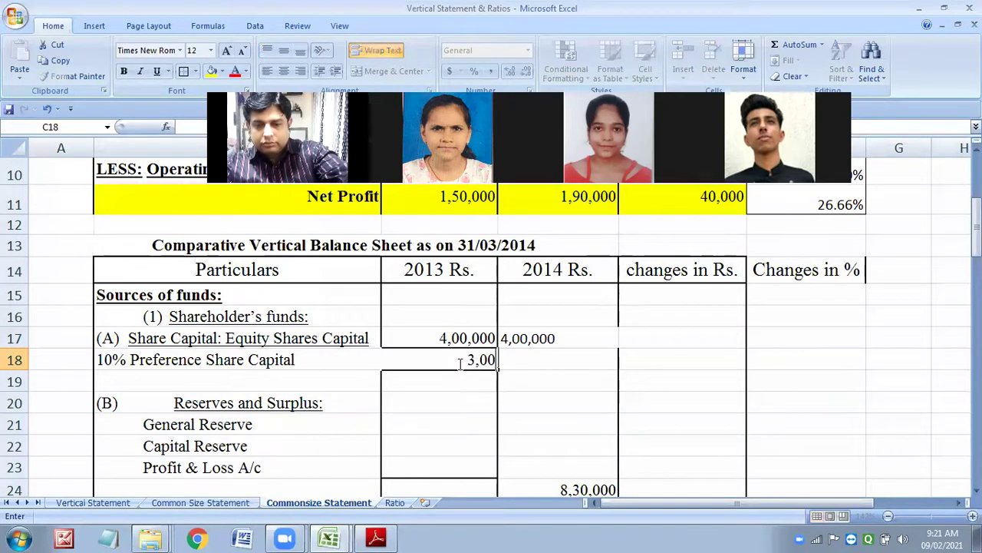
pyautogui.click(535, 360)
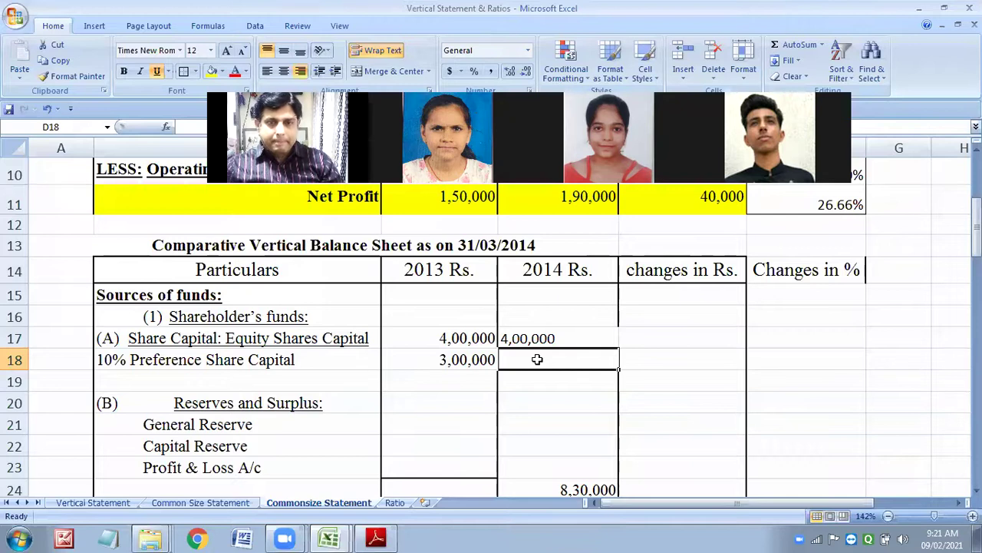
pyautogui.write('3,00,')
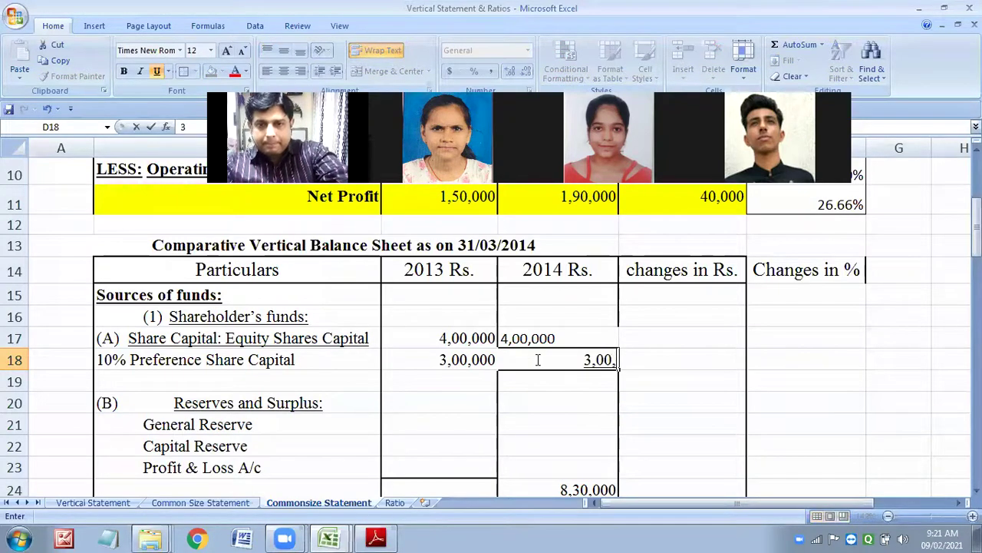
pyautogui.write('000')
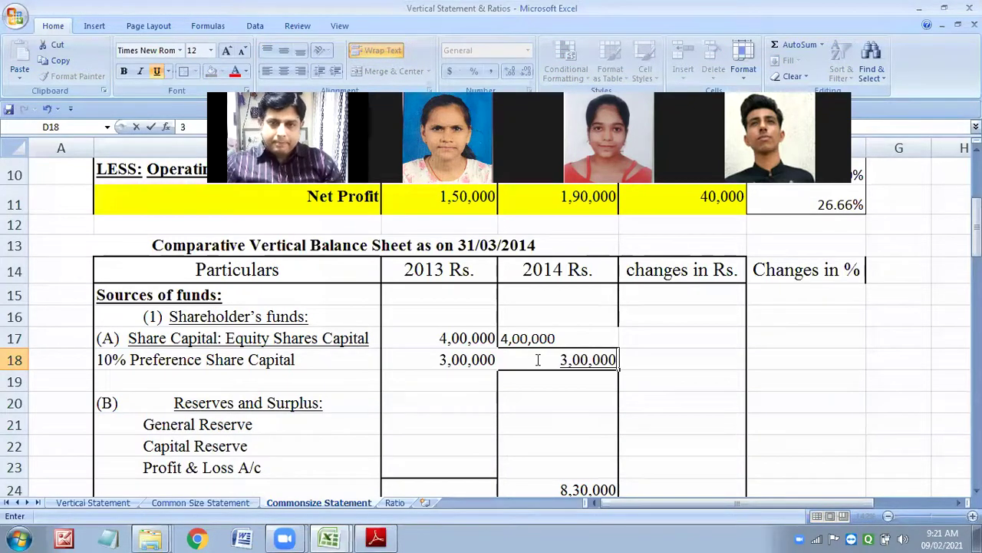
# Step: Remove the underline from the 2014 preference share capital amount and right-align the 2014 equity share capital amount
pyautogui.click(580, 452)
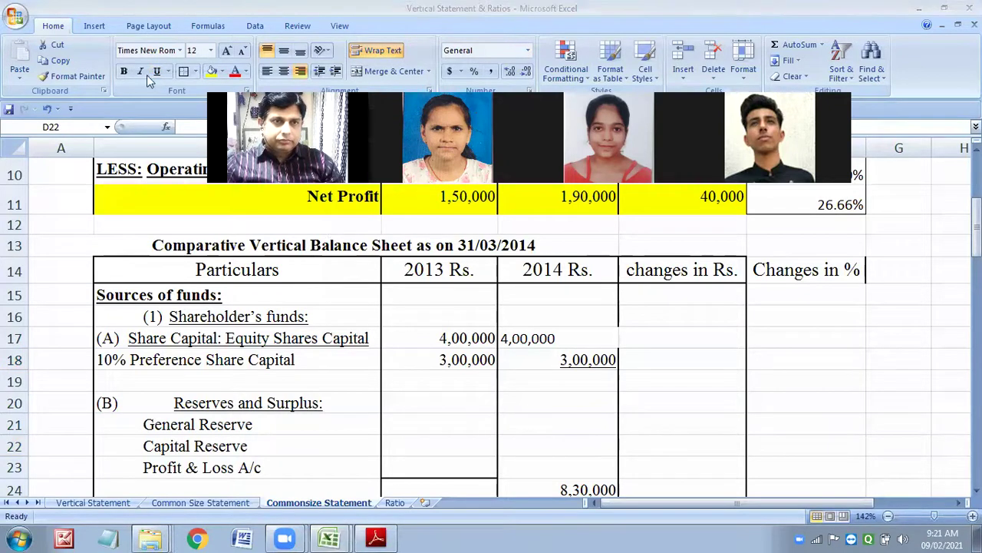
pyautogui.click(575, 359)
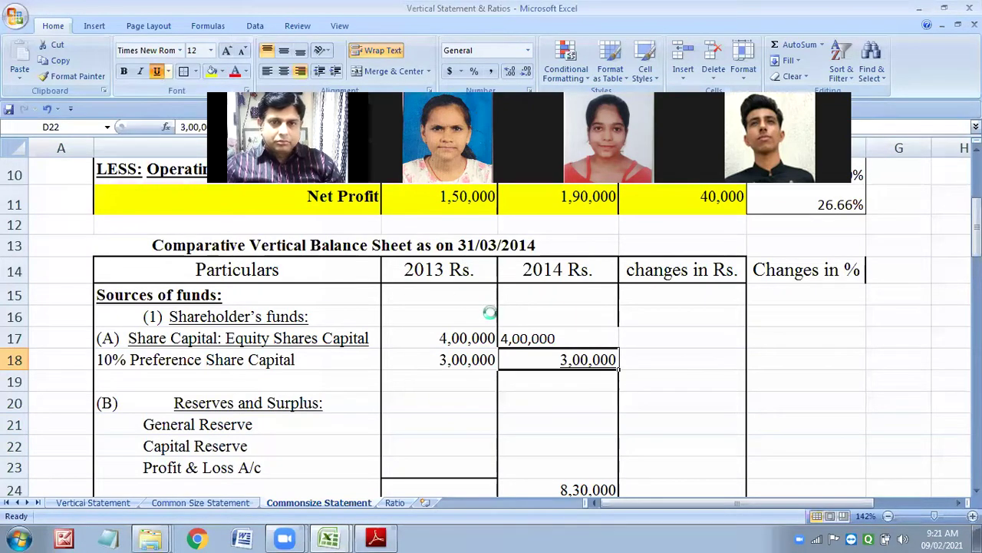
pyautogui.click(536, 338)
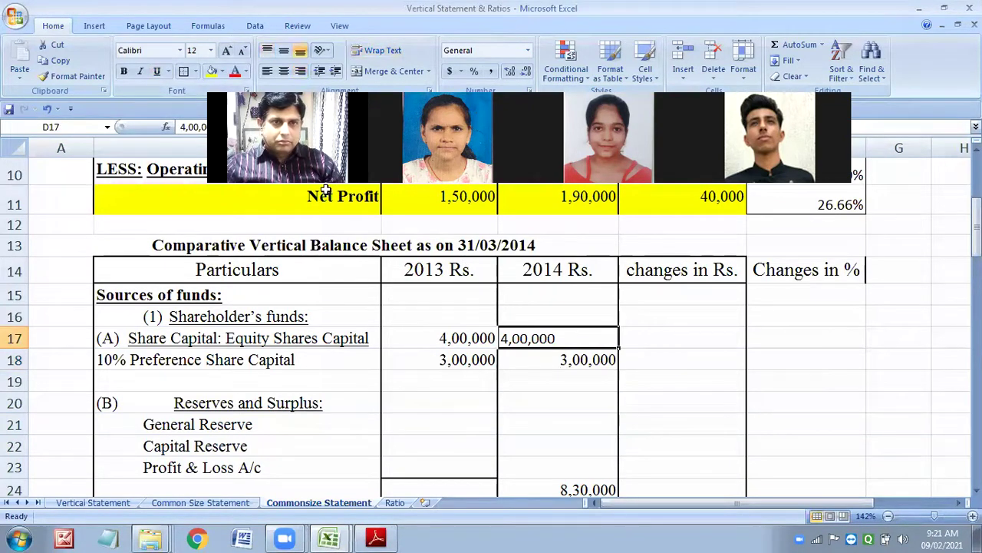
pyautogui.click(299, 72)
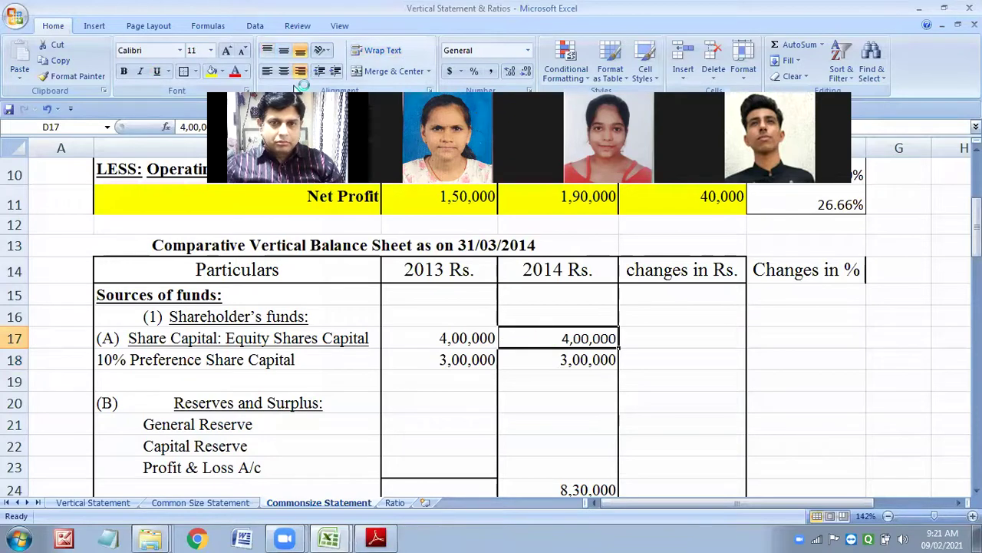
# Step: Enter a general reserve of 2,00,000 for 2013 under Reserves and Surplus
pyautogui.click(442, 415)
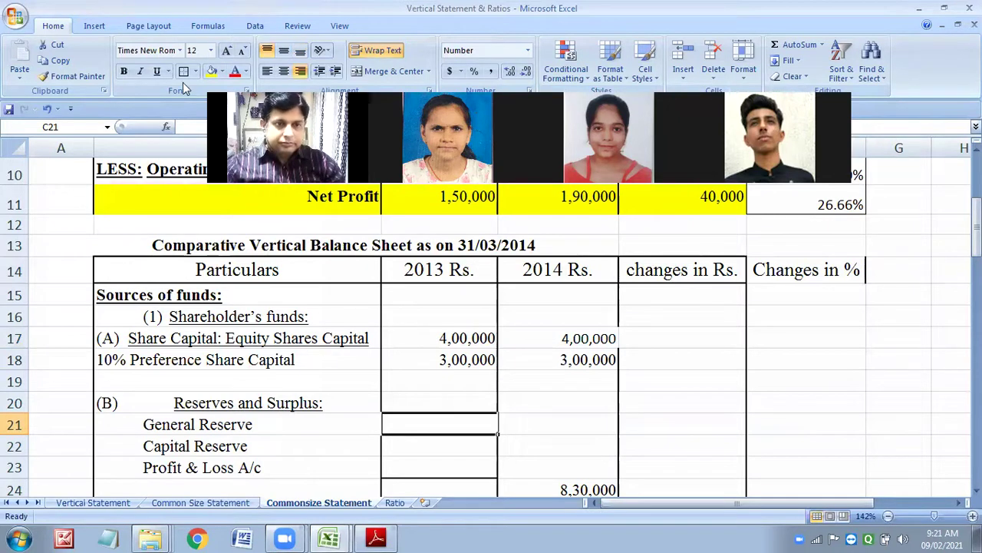
pyautogui.click(444, 417)
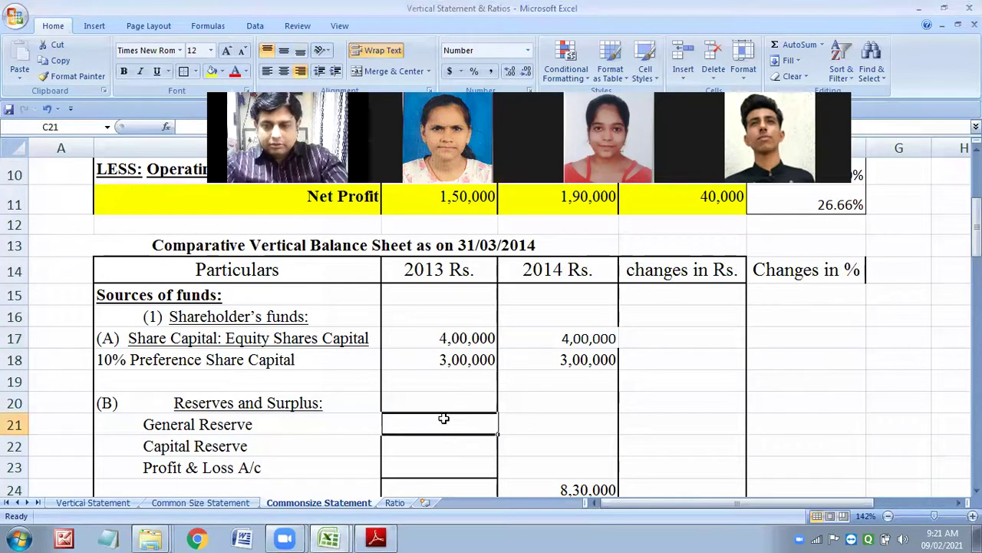
pyautogui.write('2')
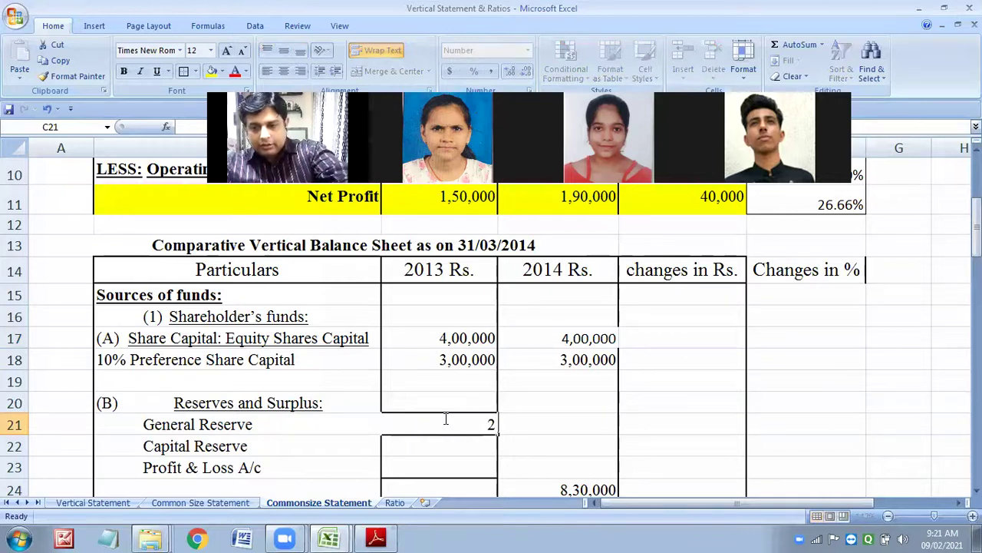
pyautogui.write(',0')
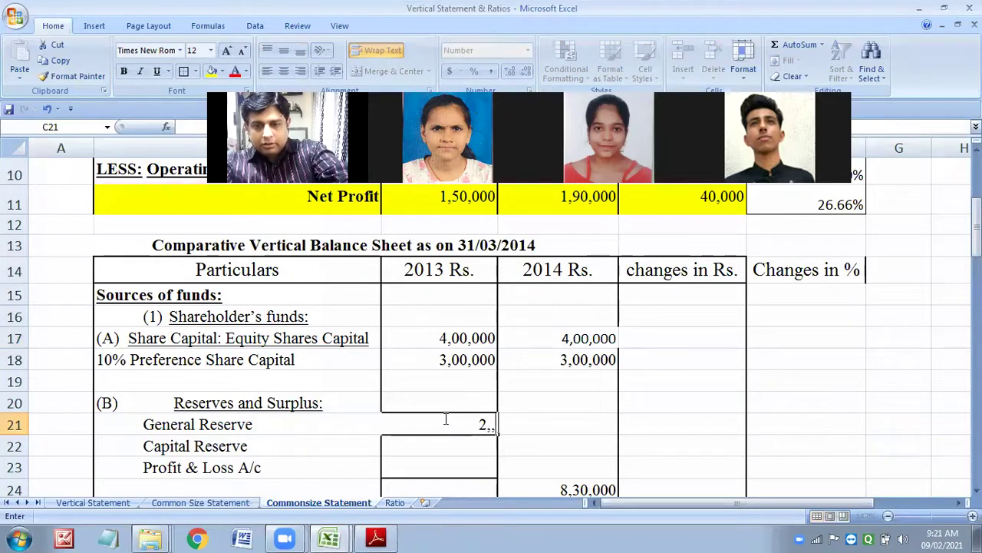
pyautogui.write('0,000')
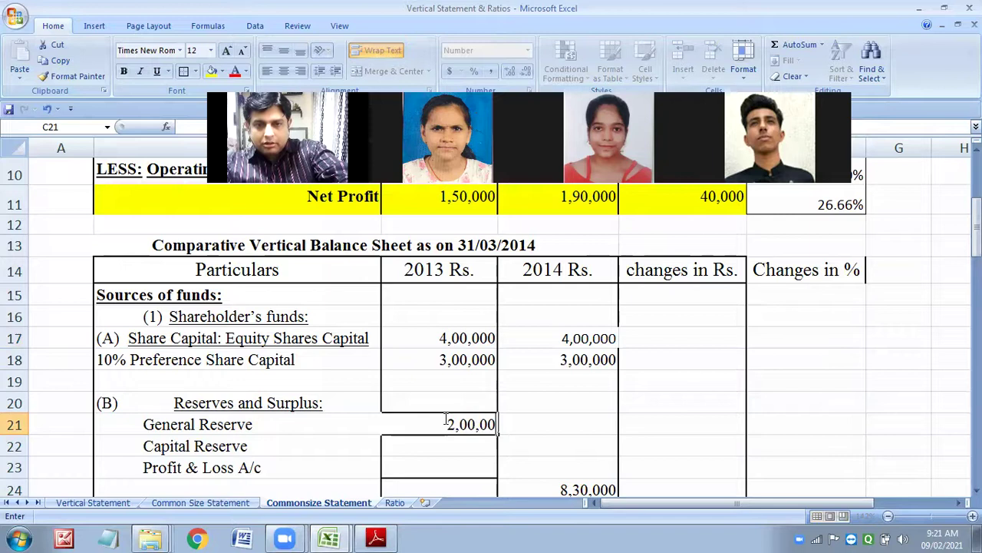
pyautogui.click(583, 421)
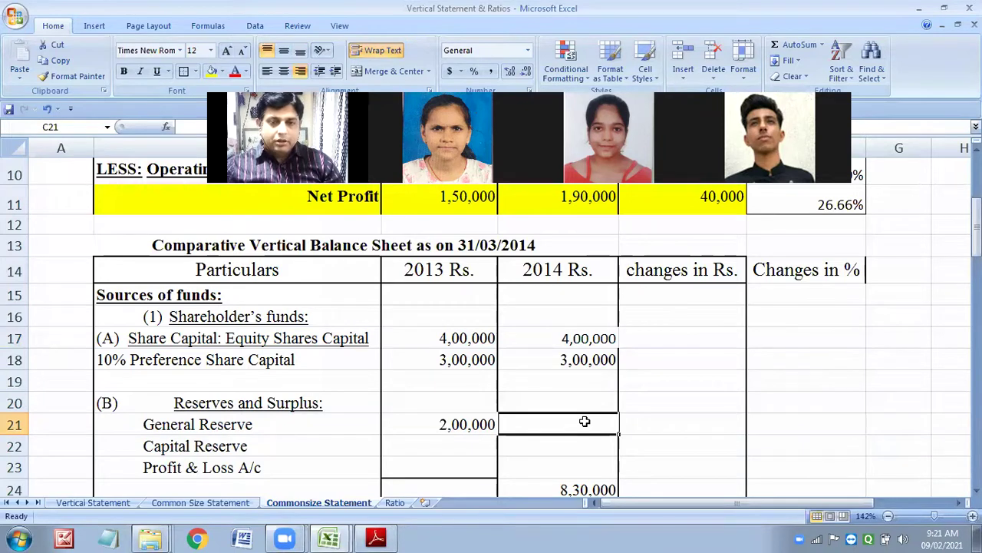
# Step: Enter a general reserve of 2,45,000 for 2014 and set its font colour to Automatic
pyautogui.write('2')
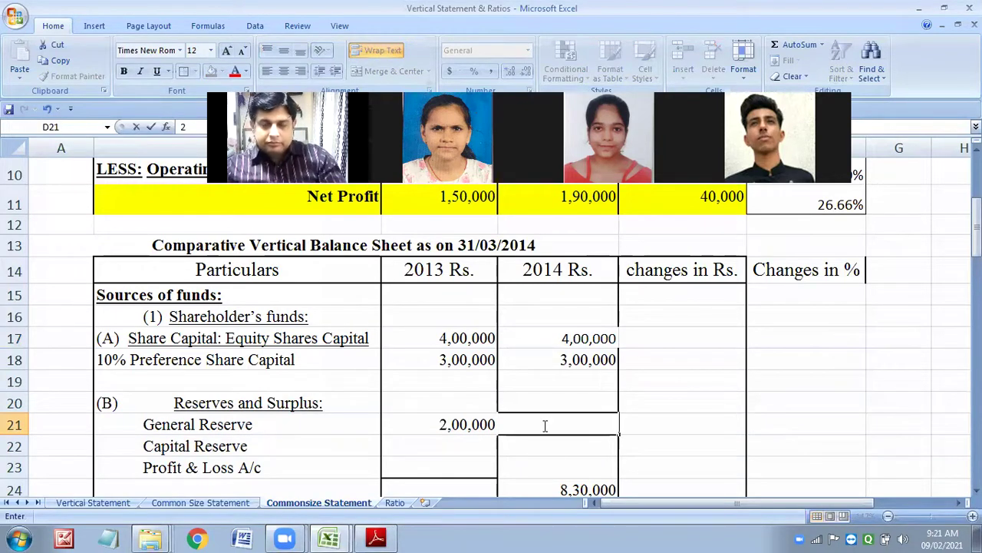
pyautogui.click(562, 428)
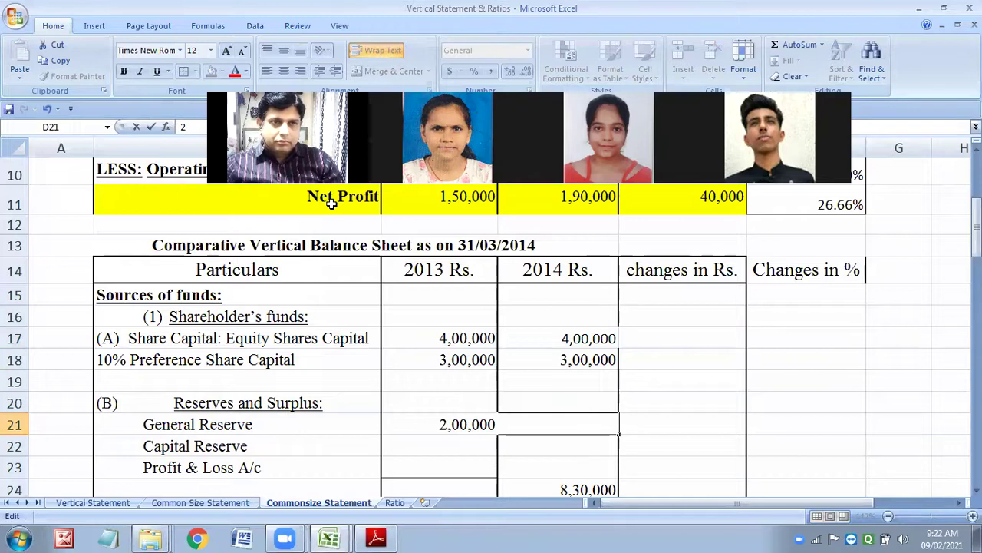
pyautogui.write(',45')
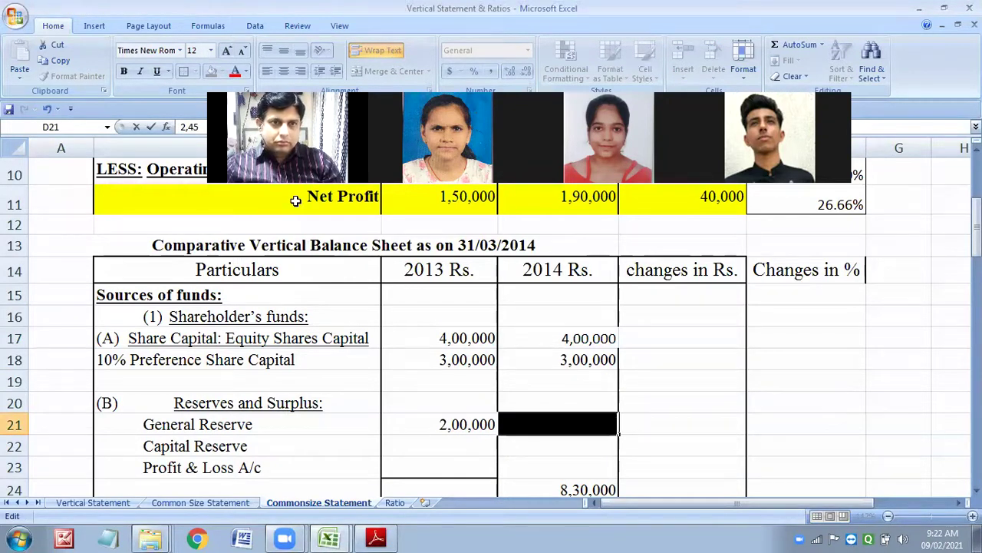
pyautogui.click(246, 71)
pyautogui.click(235, 106)
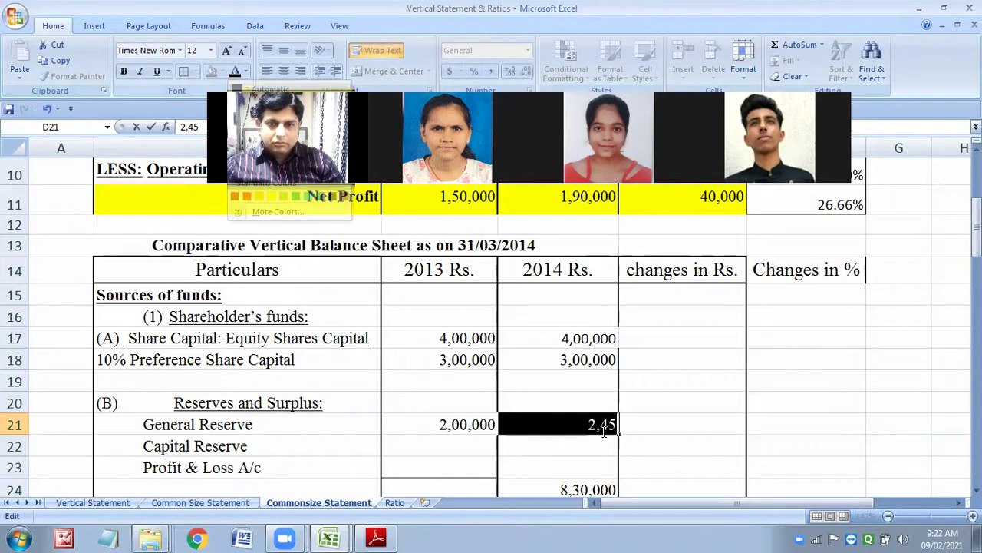
pyautogui.write(',000')
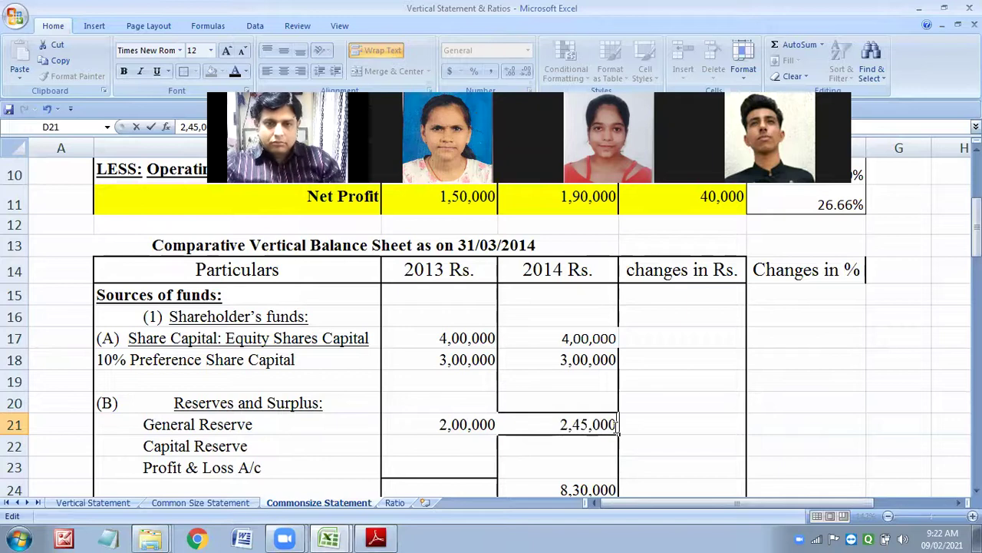
pyautogui.click(570, 443)
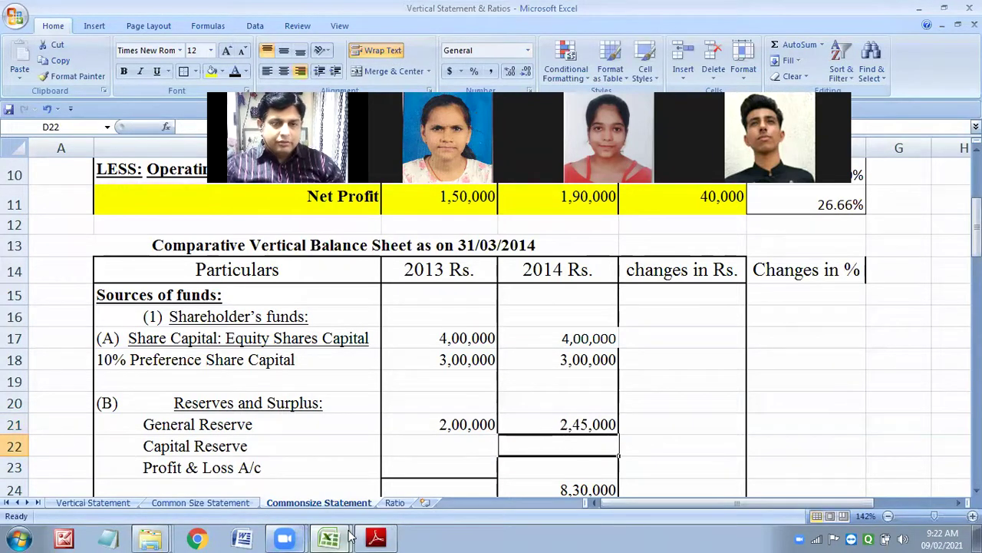
# Step: Check the liabilities in the PDF textbook and delete the Capital Reserve row from the Excel balance sheet
pyautogui.click(376, 538)
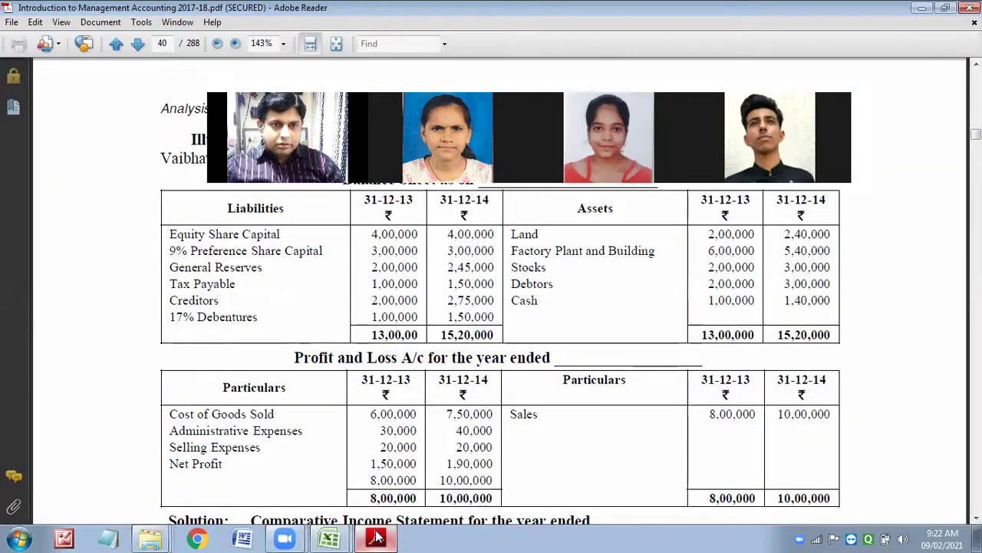
pyautogui.moveTo(330, 537)
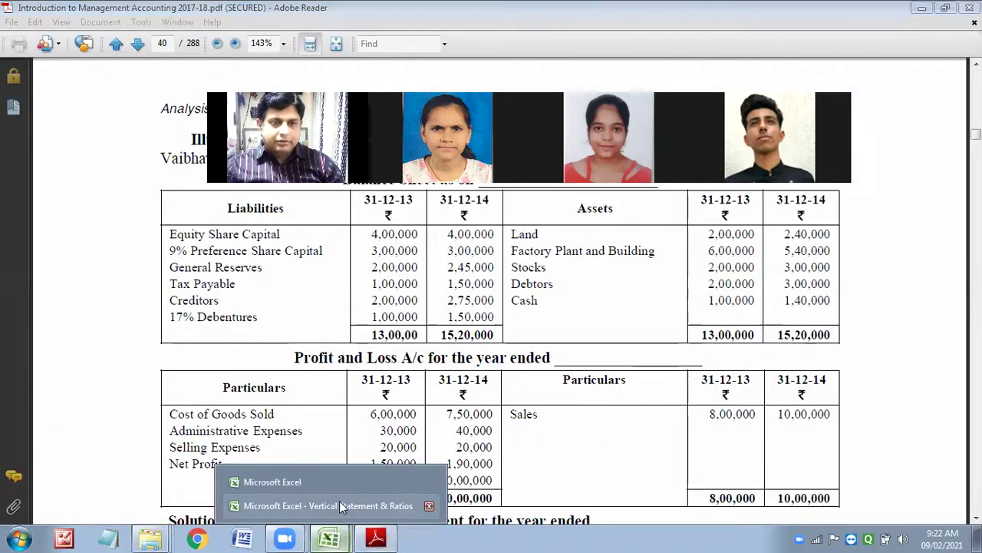
pyautogui.click(339, 504)
pyautogui.scroll(-1, 92, 399)
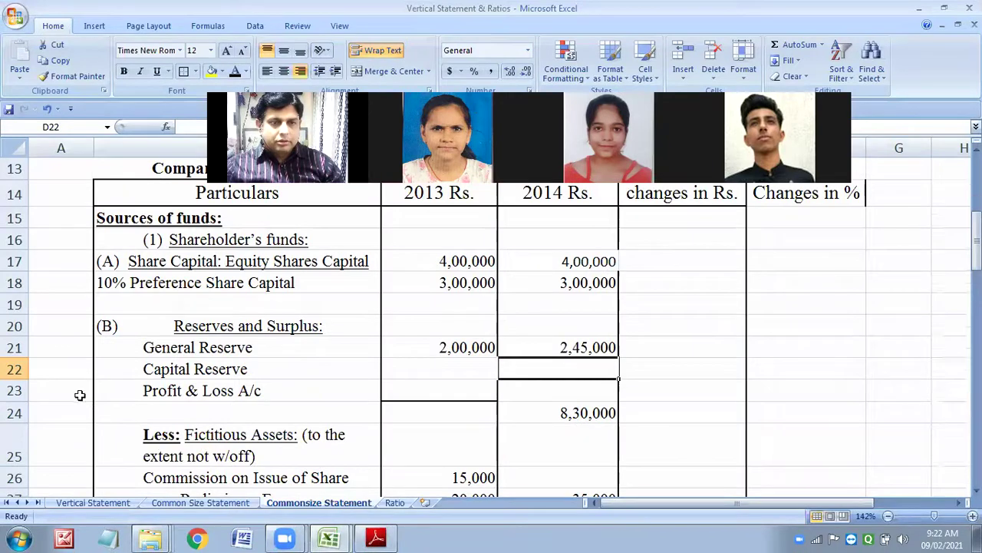
pyautogui.click(12, 369)
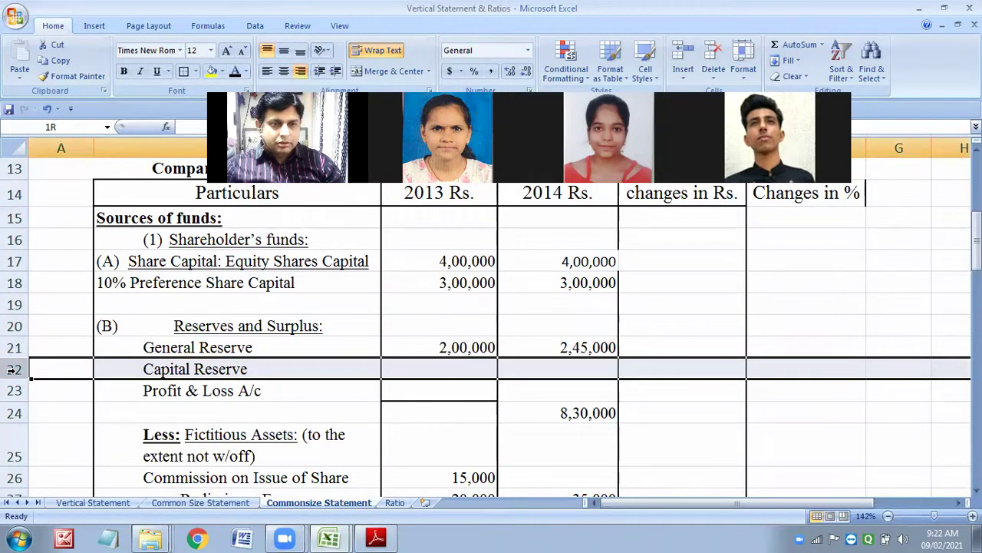
pyautogui.rightClick(12, 370)
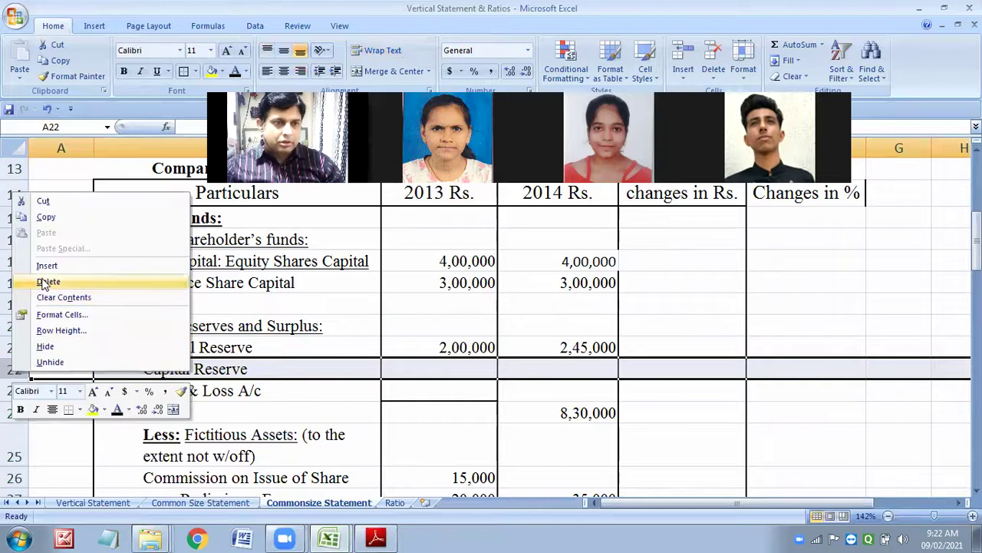
pyautogui.click(40, 278)
# Step: Copy the General Reserve label with its 2013 and 2014 amounts over the Profit & Loss A/c row
pyautogui.click(178, 346)
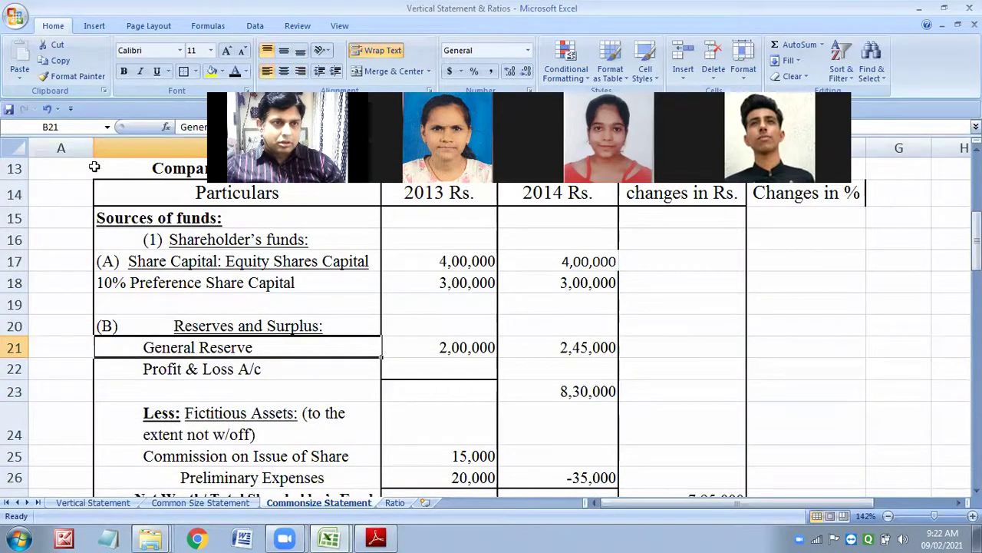
pyautogui.click(57, 61)
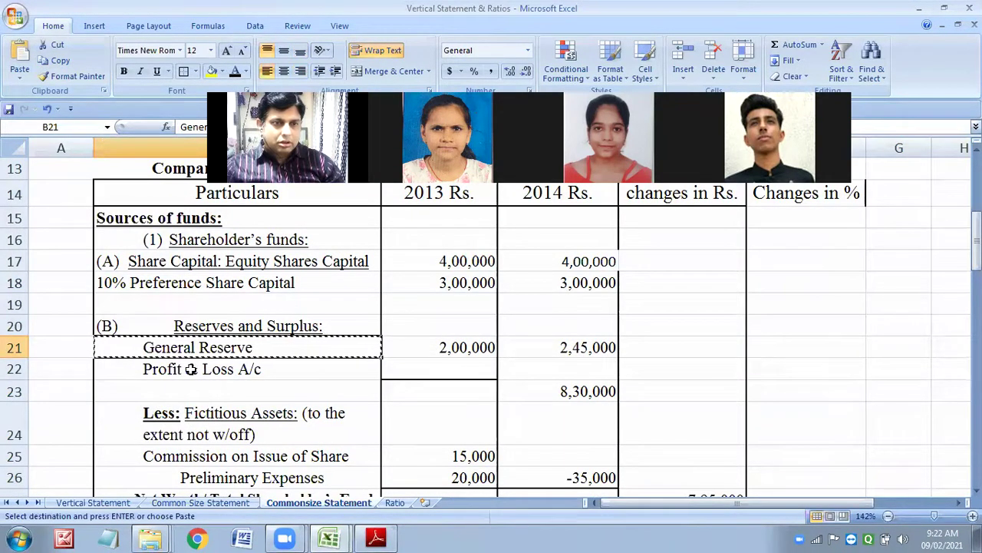
pyautogui.moveTo(200, 347); pyautogui.dragTo(532, 346)
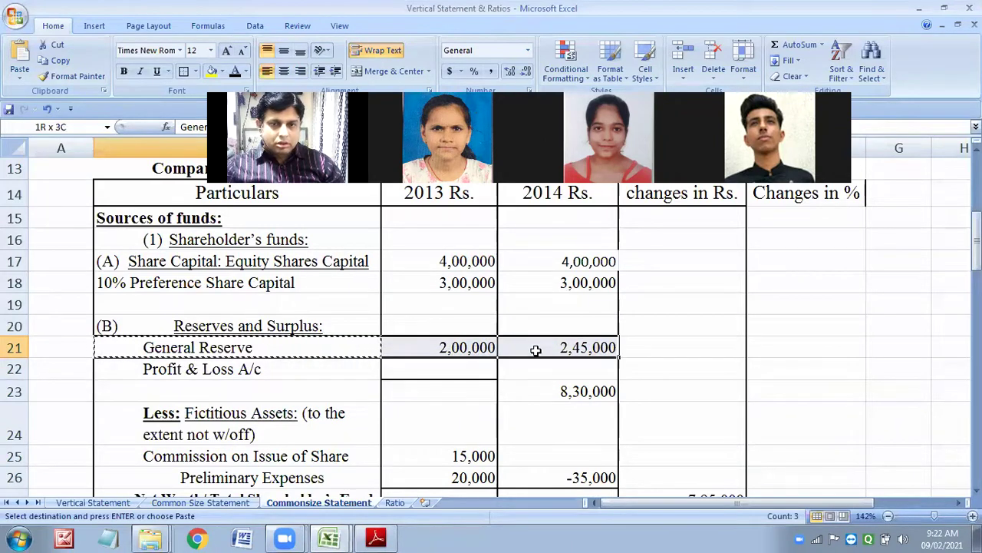
pyautogui.click(63, 60)
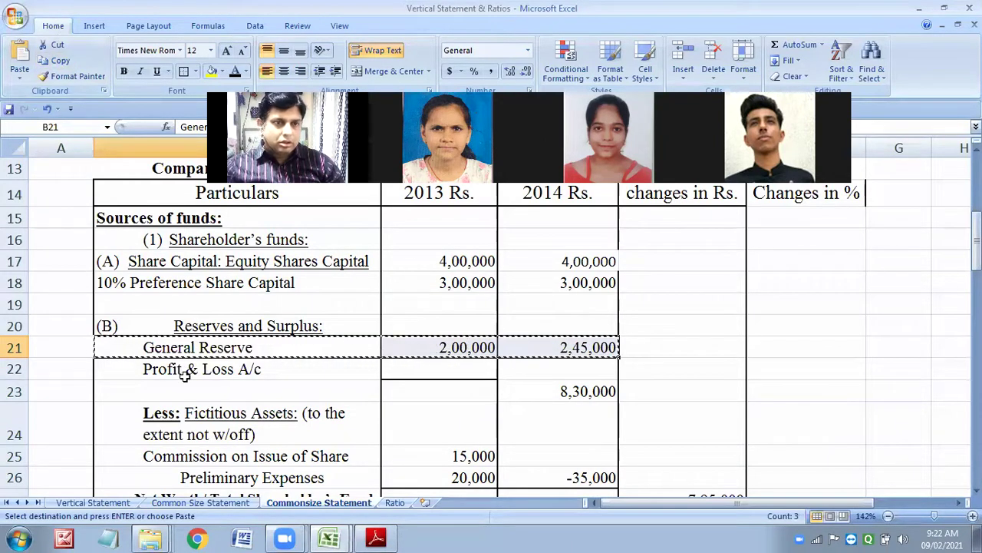
pyautogui.click(253, 370)
pyautogui.click(20, 62)
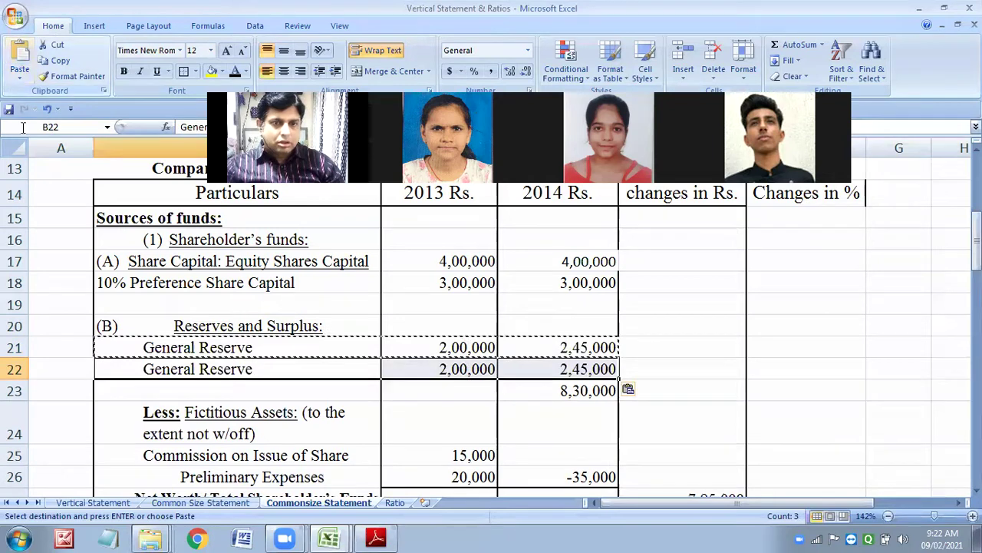
# Step: Delete the upper of the two duplicate General Reserve rows, row 21
pyautogui.click(14, 347)
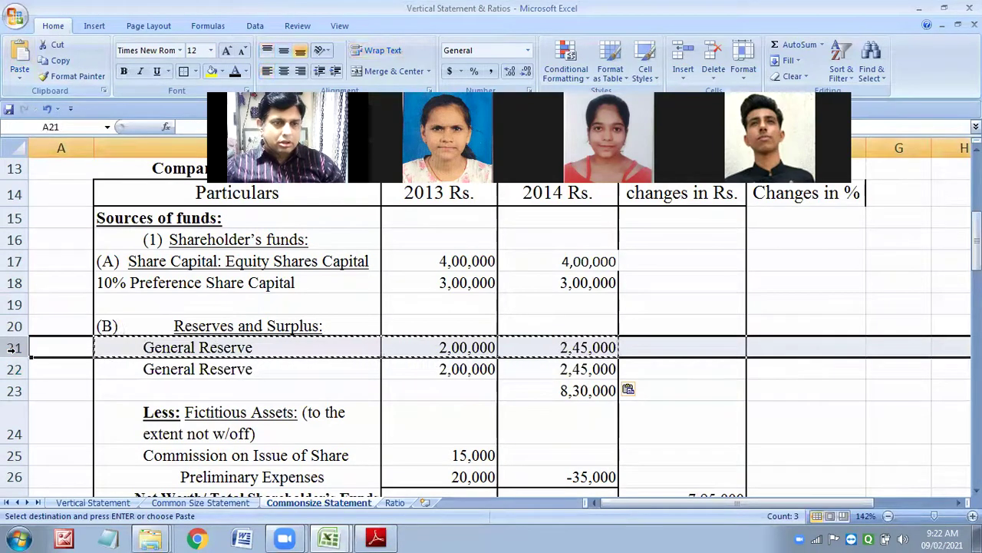
pyautogui.rightClick(14, 347)
pyautogui.click(55, 263)
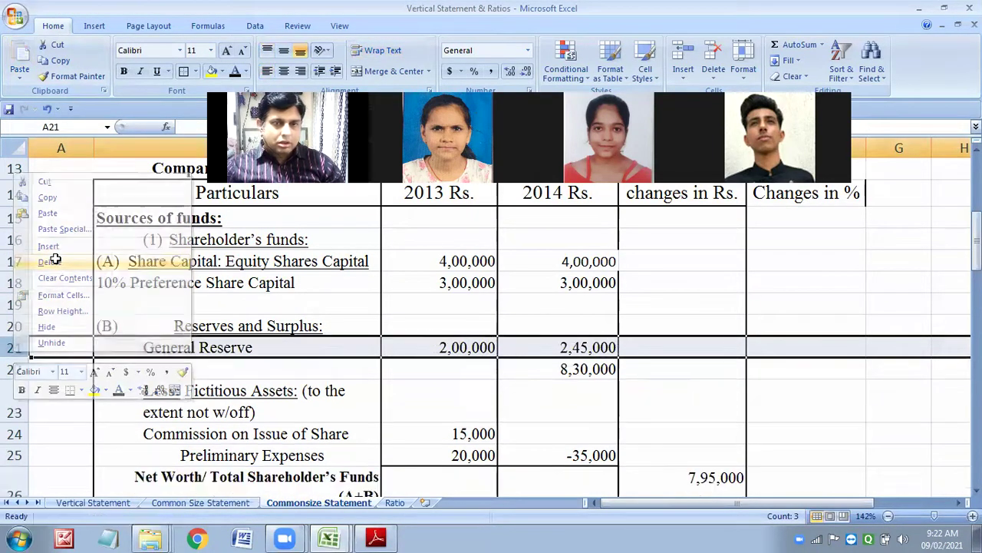
pyautogui.click(675, 376)
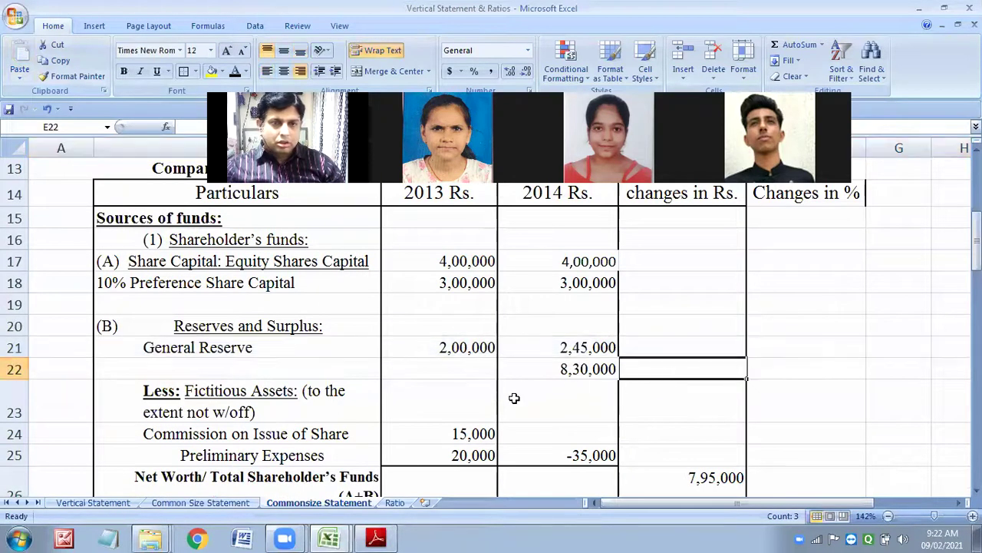
# Step: Undo the duplicate row's deletion and the General Reserve paste, and redo both
pyautogui.click(48, 109)
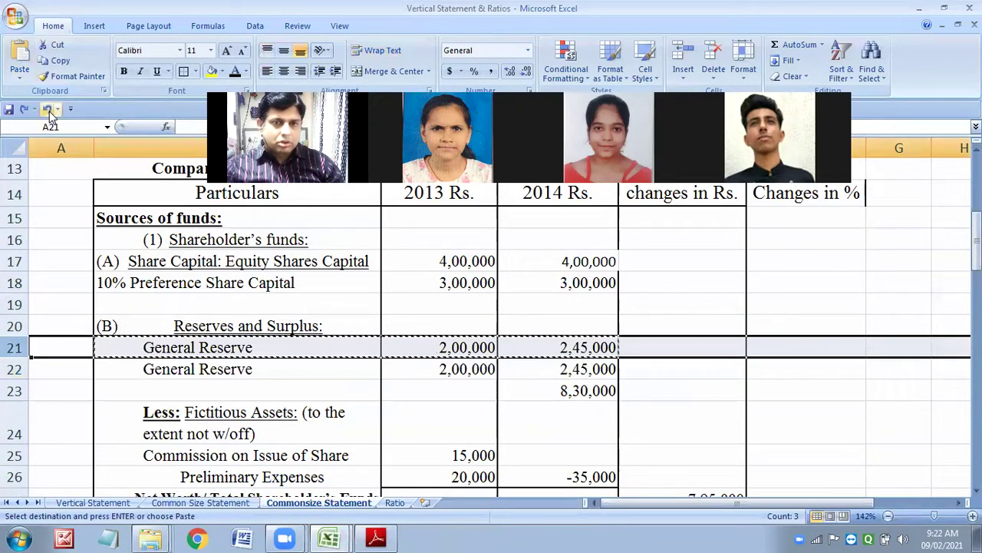
pyautogui.click(48, 109)
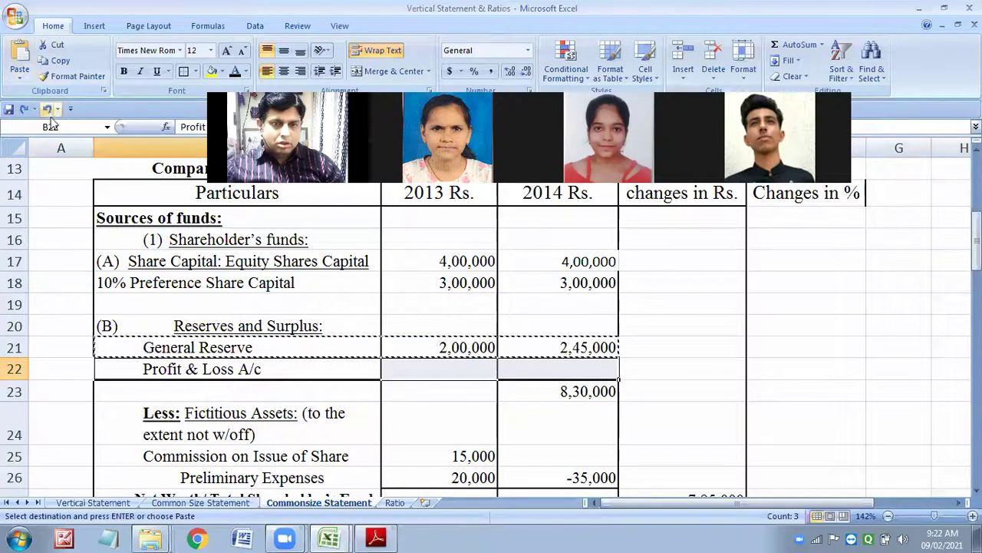
pyautogui.click(463, 397)
pyautogui.click(539, 413)
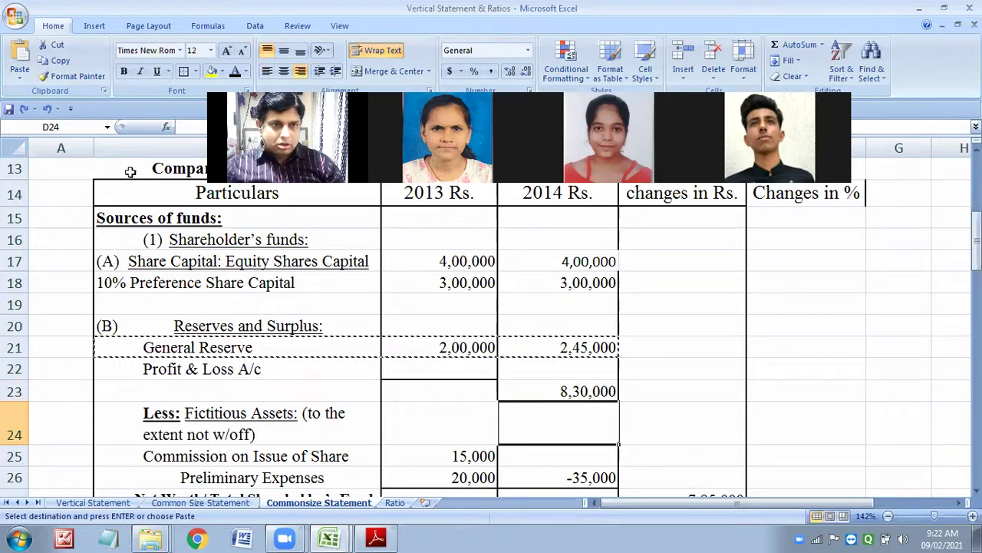
pyautogui.click(21, 110)
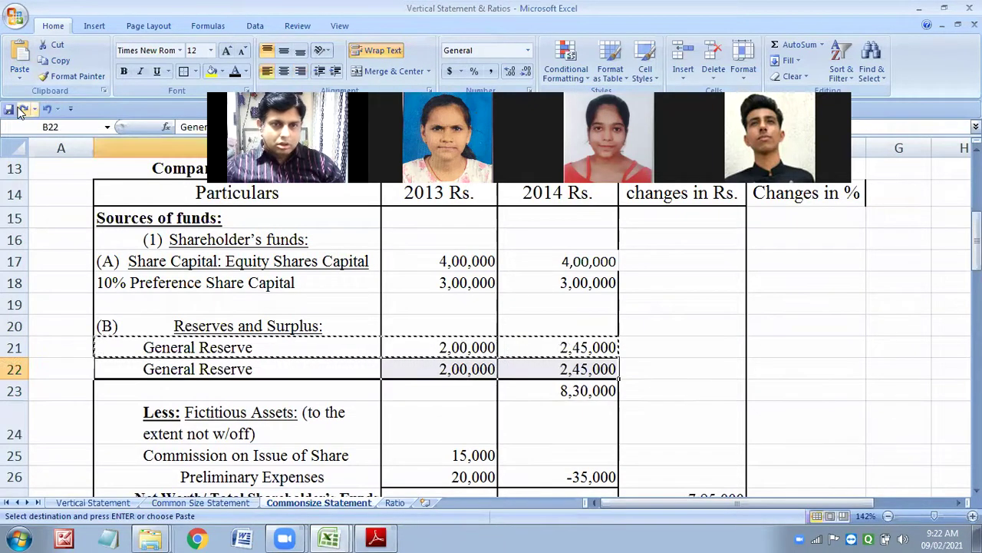
pyautogui.click(21, 110)
# Step: Clear the 2014 subtotal below General Reserve and delete rows 22 to 24, through Commission on Issue of Share
pyautogui.click(572, 370)
pyautogui.press('Delete')
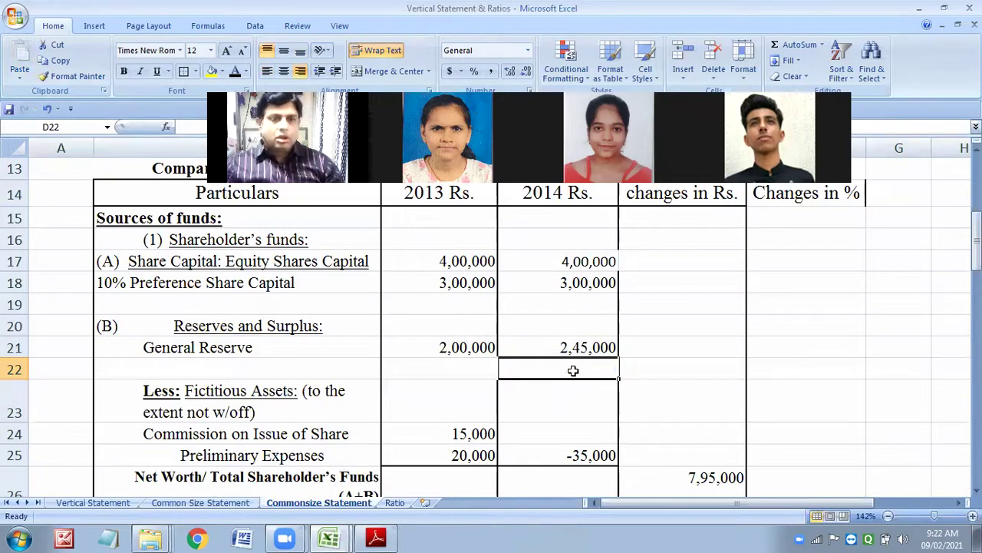
pyautogui.moveTo(14, 369); pyautogui.dragTo(11, 434)
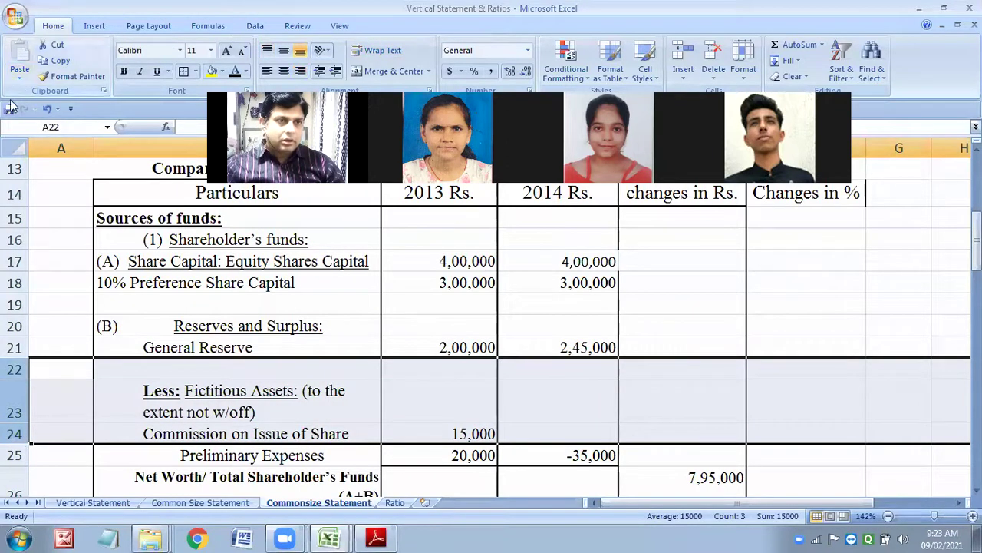
pyautogui.rightClick(15, 371)
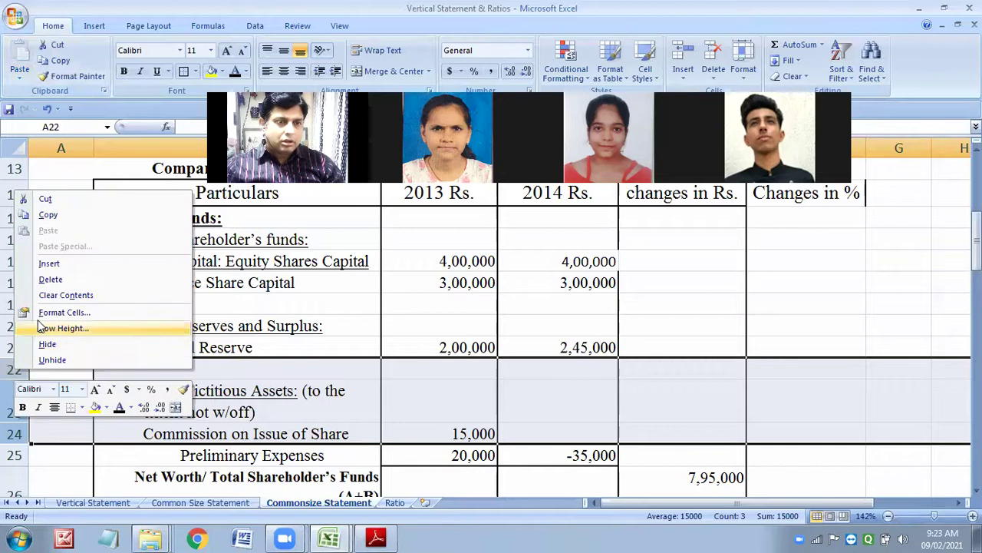
pyautogui.click(48, 279)
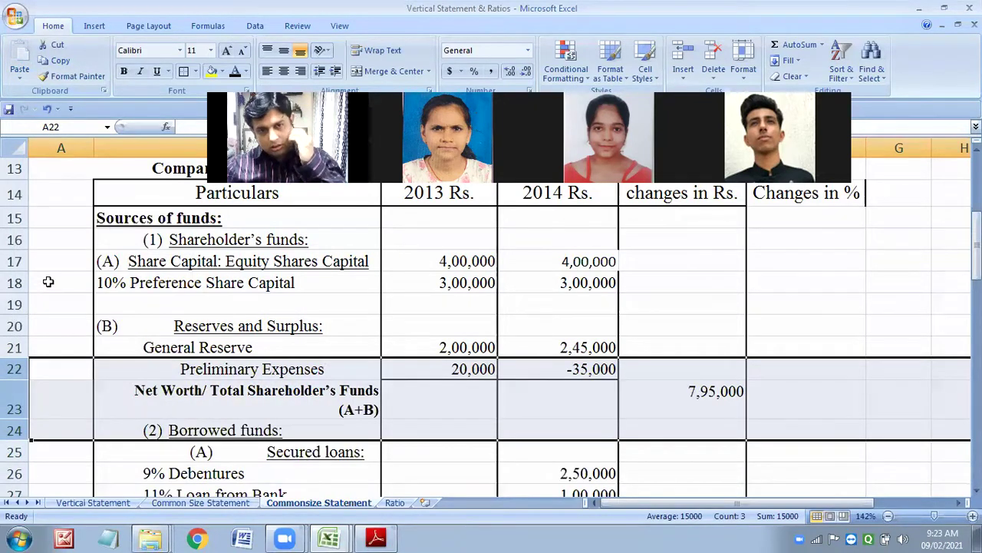
# Step: Clear the Preliminary Expenses label and its 2013 and 2014 amounts, leaving row 22 blank
pyautogui.click(451, 373)
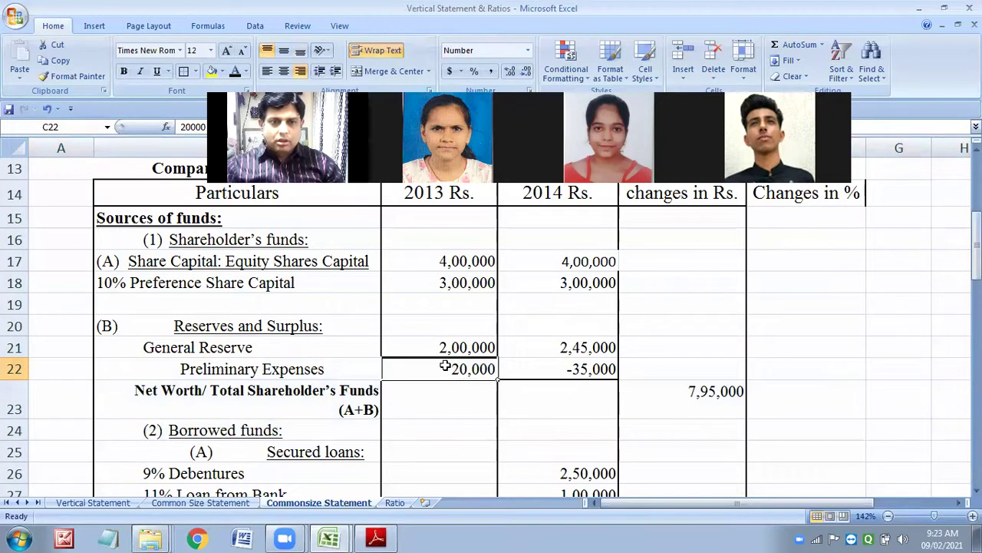
pyautogui.moveTo(445, 366); pyautogui.dragTo(542, 363)
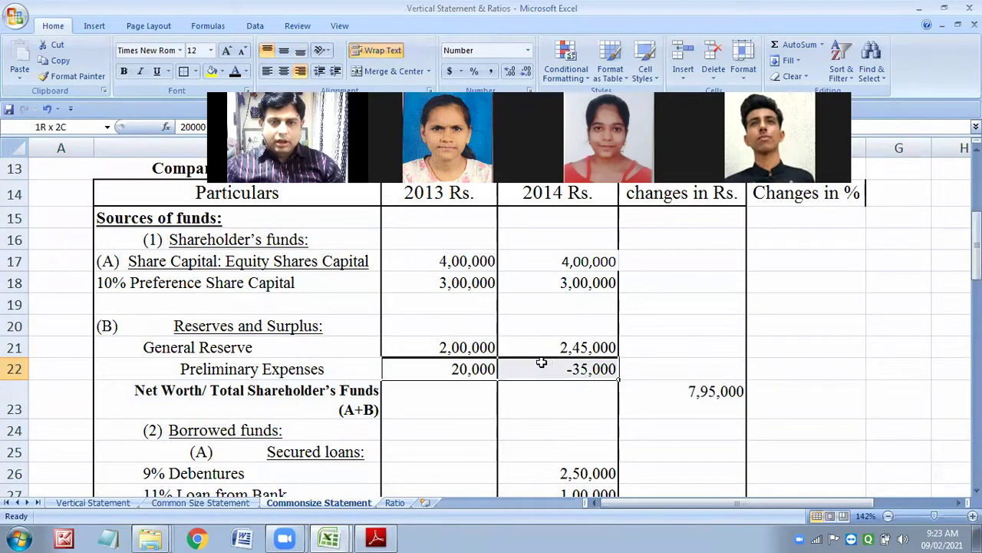
pyautogui.click(480, 405)
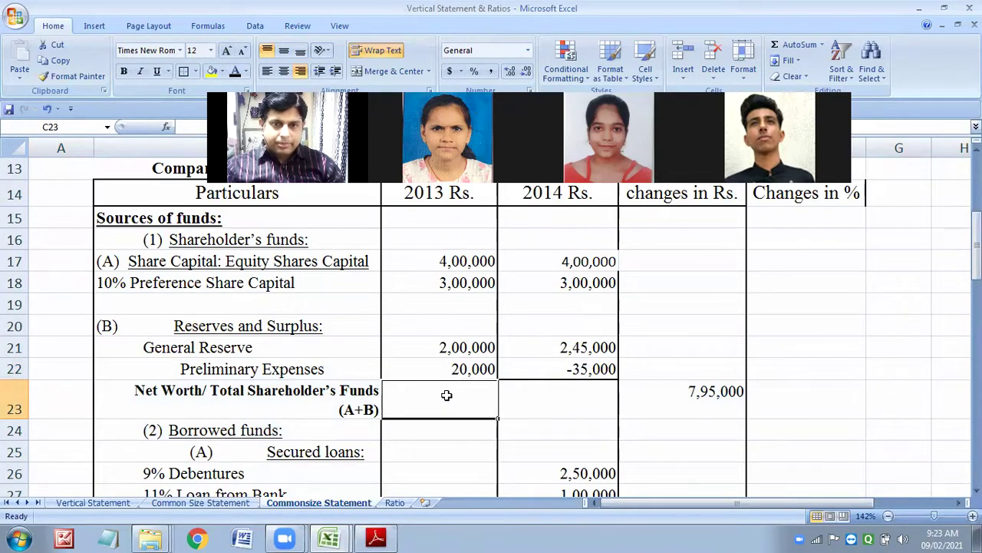
pyautogui.click(300, 368)
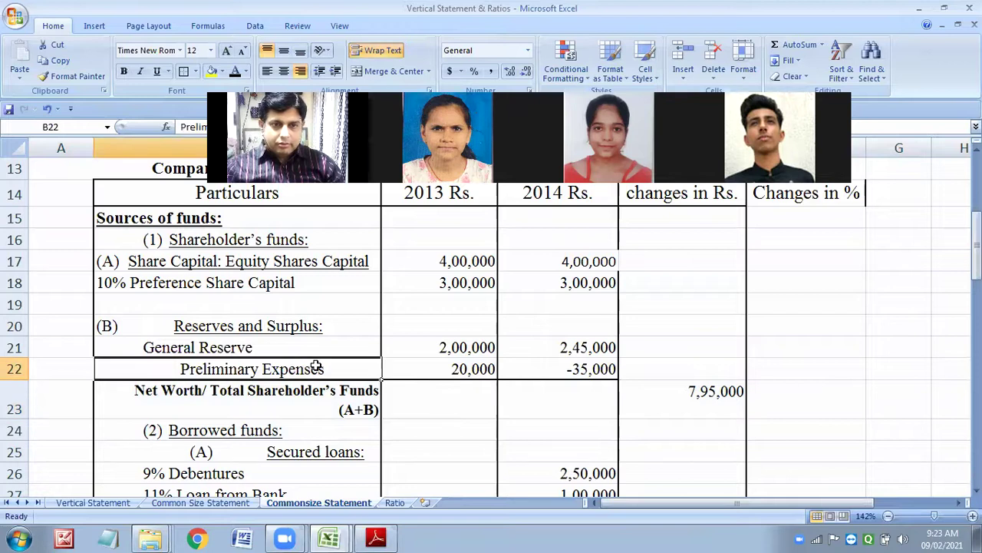
pyautogui.press('Delete')
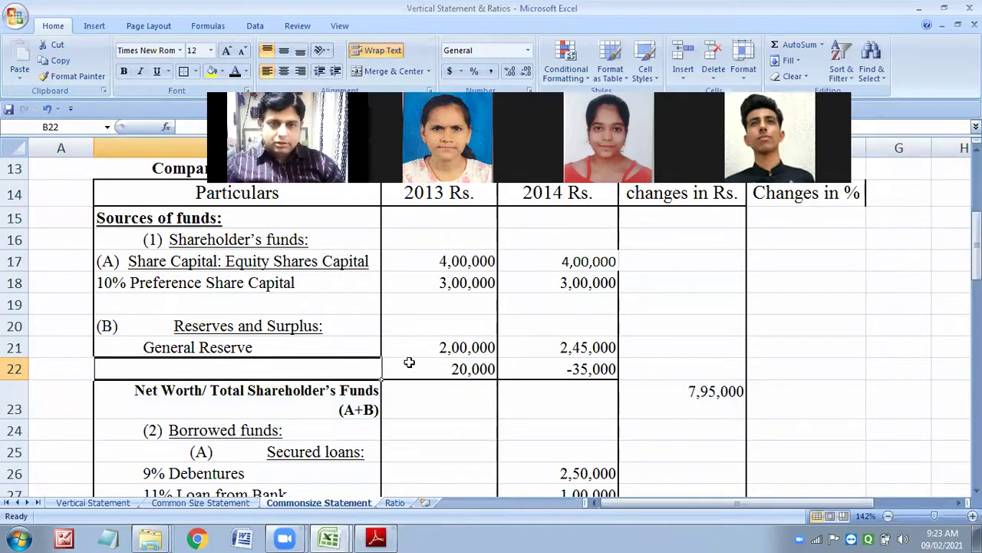
pyautogui.click(463, 368)
pyautogui.press('Delete')
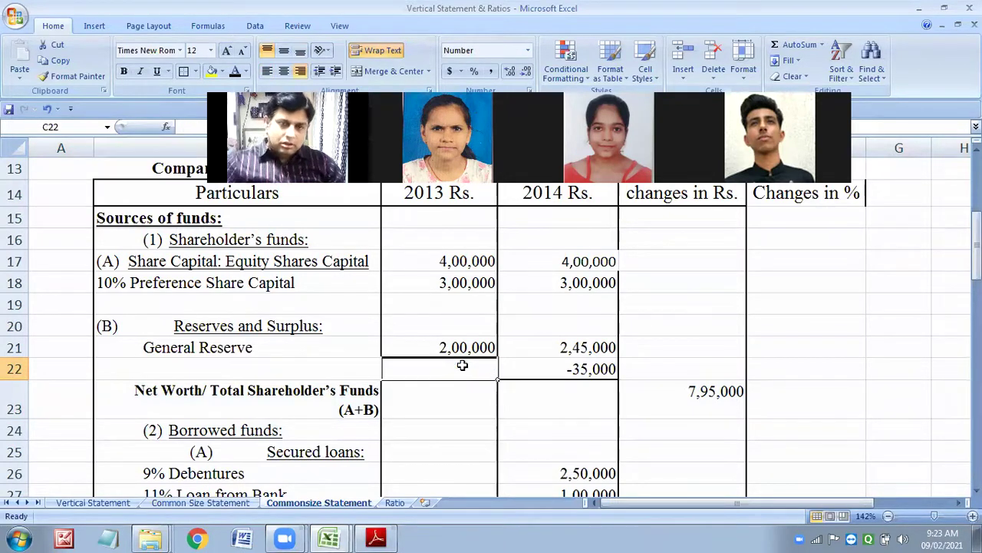
pyautogui.click(573, 368)
pyautogui.press('Delete')
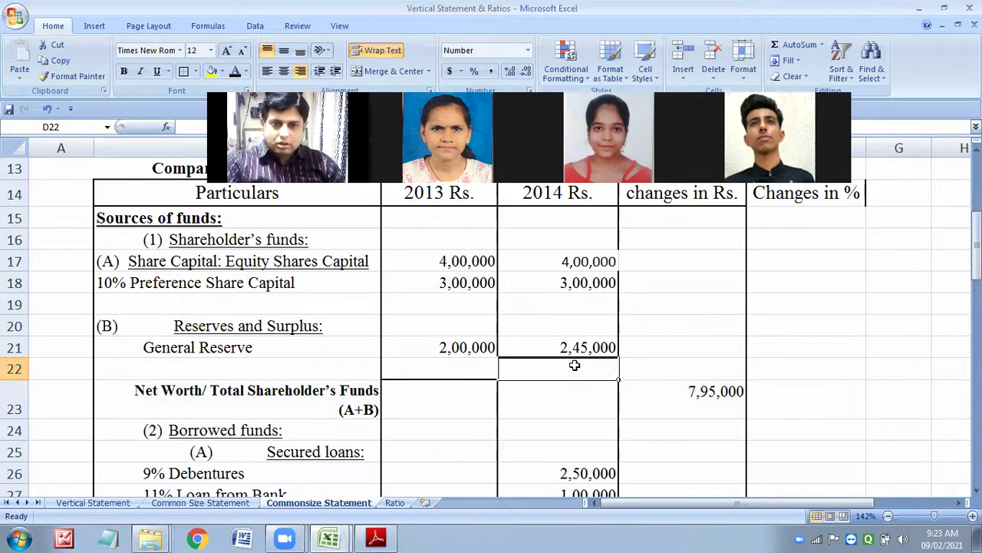
# Step: Enter the Net Worth totals, 9,00,000 for 2013 and 9,45,000 for 2014, and clear the leftover amount in that row's changes in Rs. column
pyautogui.click(465, 396)
pyautogui.click(545, 411)
pyautogui.click(458, 396)
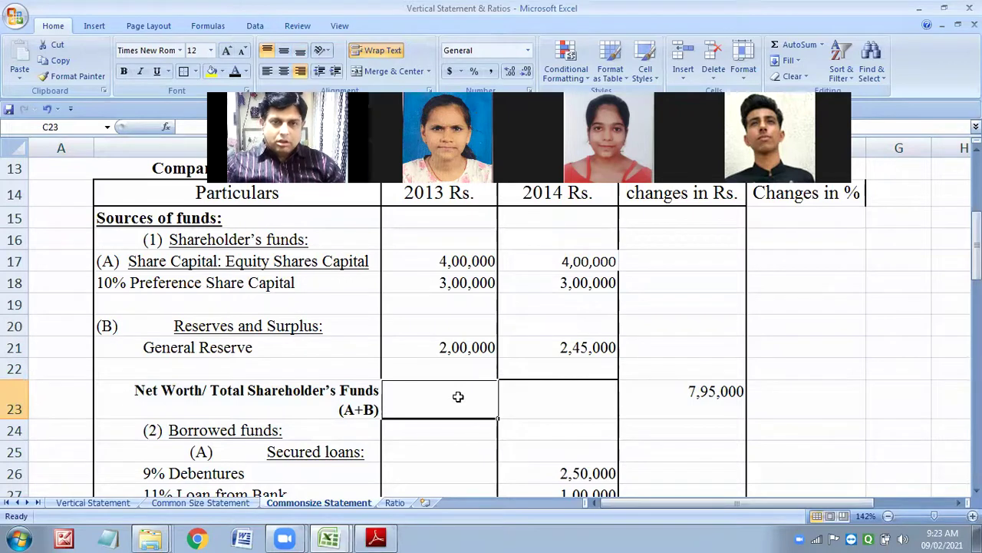
pyautogui.write('9,00,000')
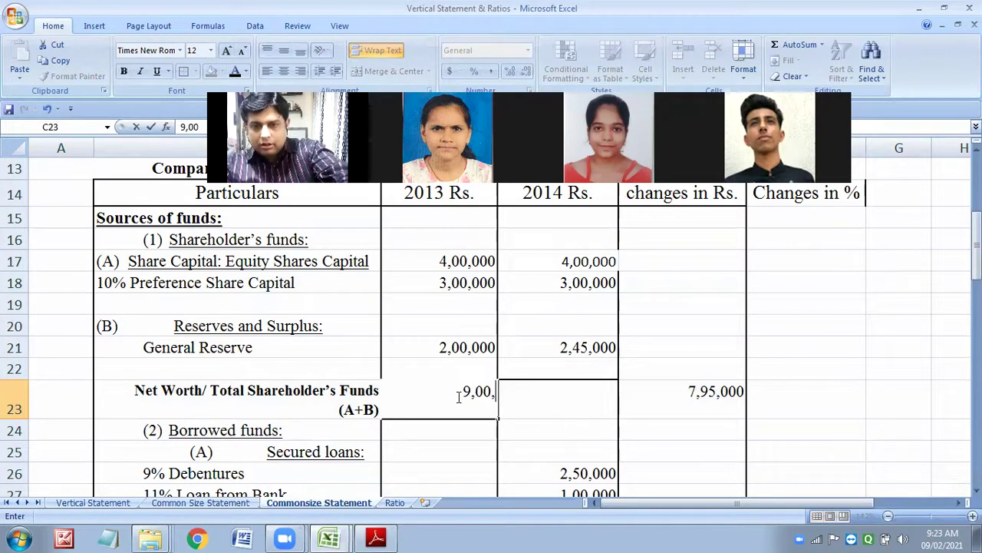
pyautogui.click(574, 390)
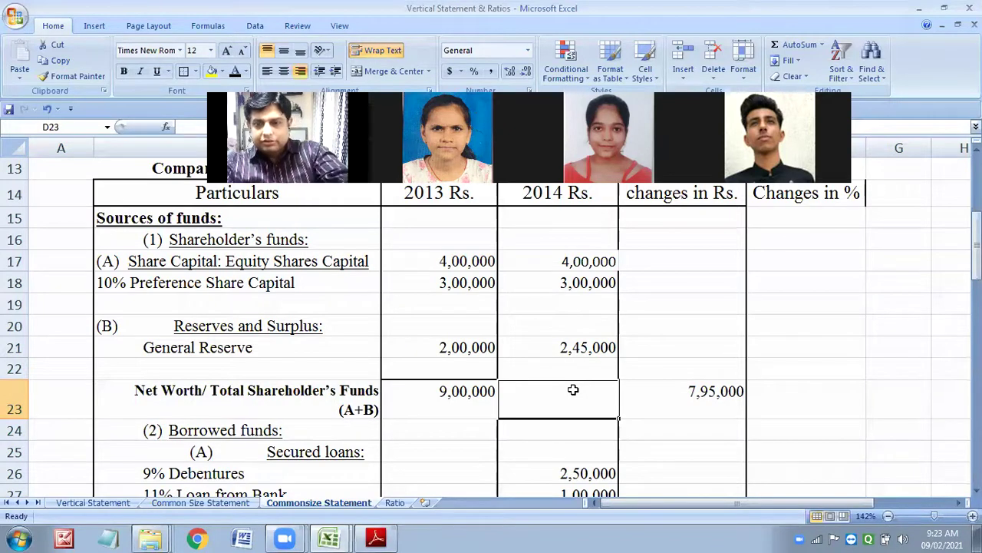
pyautogui.write('9,45,000')
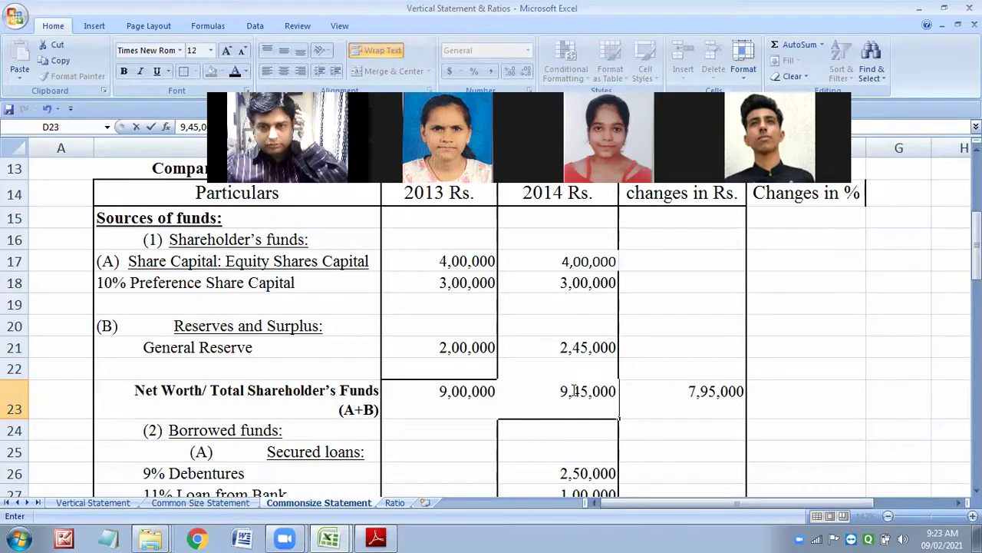
pyautogui.click(696, 393)
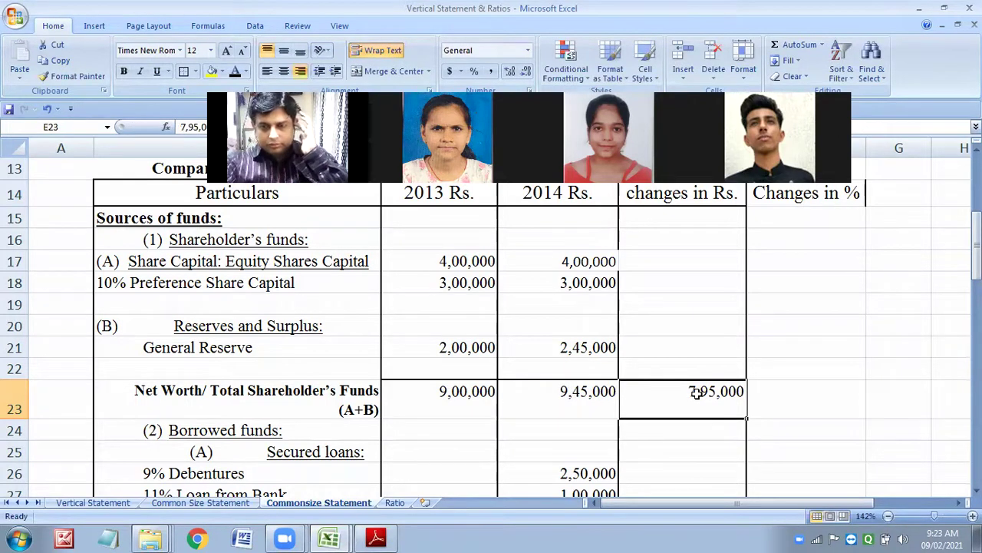
pyautogui.press('Delete')
# Step: Relabel the 9% Debentures entry as 17% Debentures and delete the 11% Loan from Bank row below it
pyautogui.scroll(-2, 407, 408)
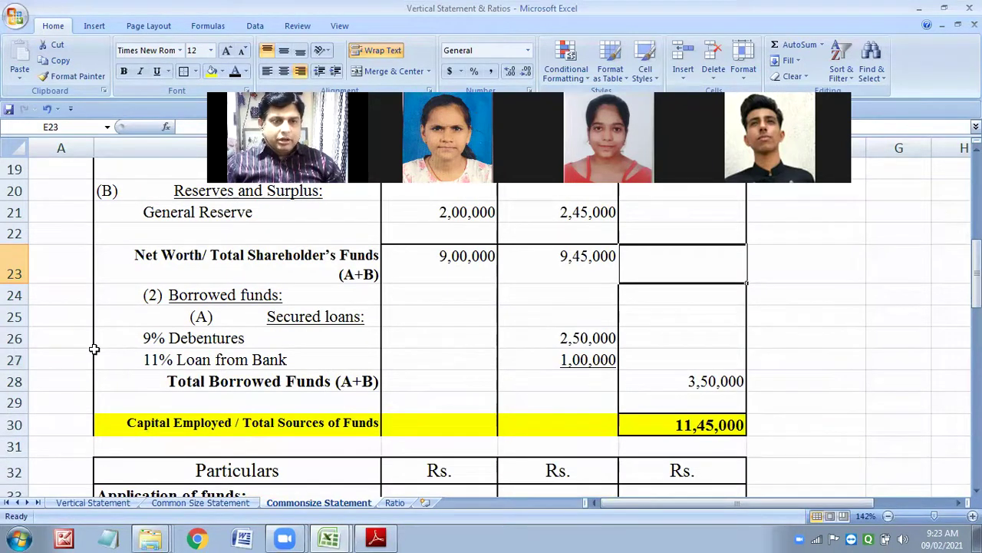
pyautogui.doubleClick(146, 338)
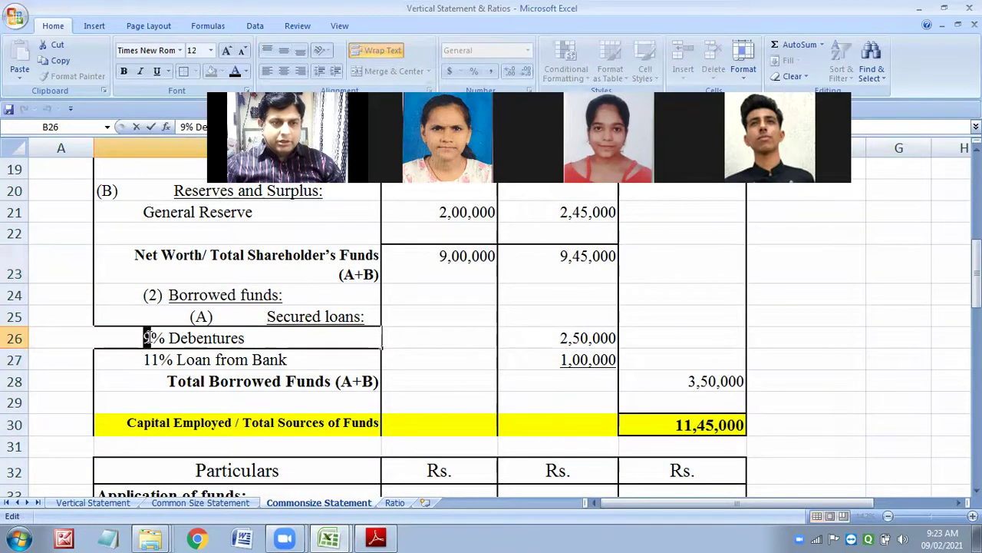
pyautogui.write('17')
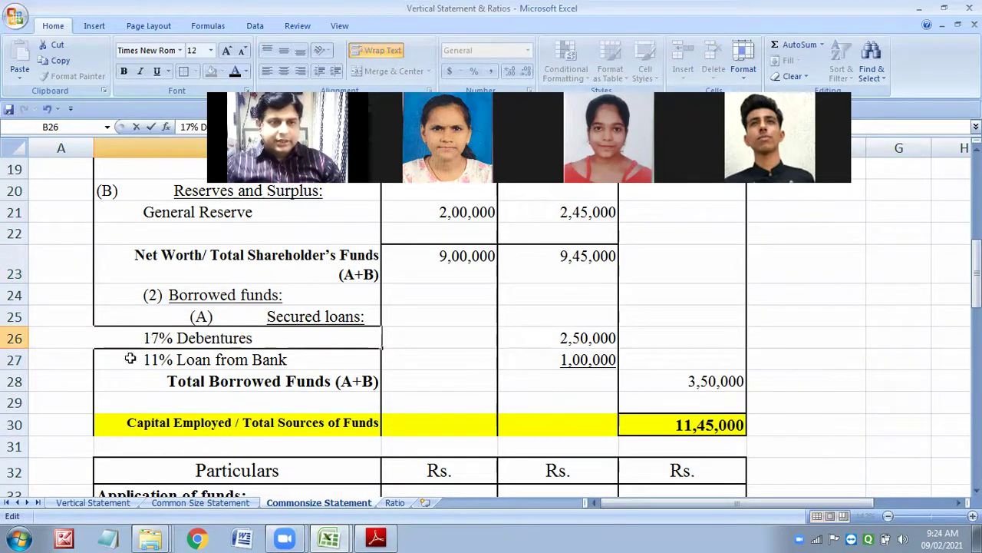
pyautogui.click(12, 359)
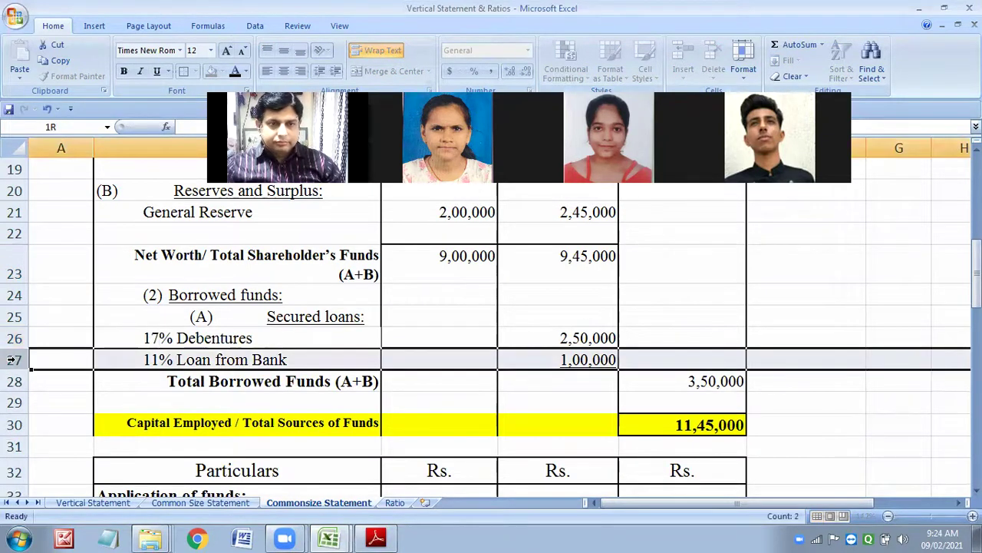
pyautogui.rightClick(12, 359)
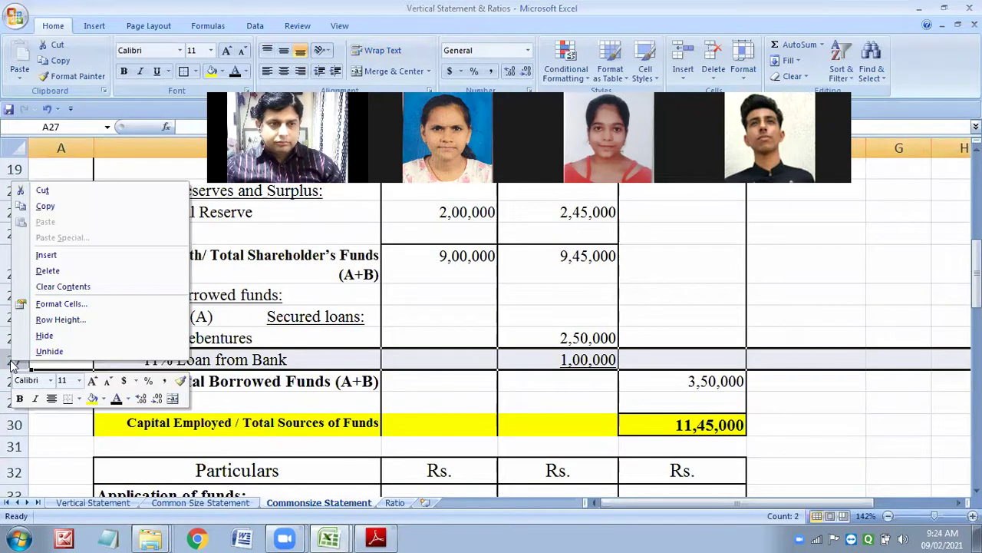
pyautogui.click(60, 270)
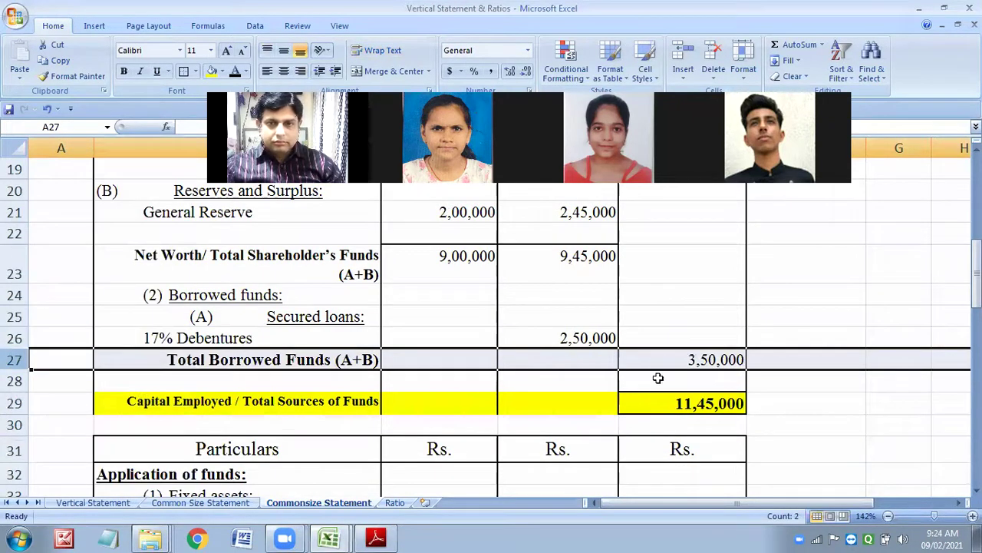
# Step: Clear the leftover changes-column amounts for Total Borrowed Funds and Capital Employed / Total Sources of Funds
pyautogui.click(573, 333)
pyautogui.click(690, 367)
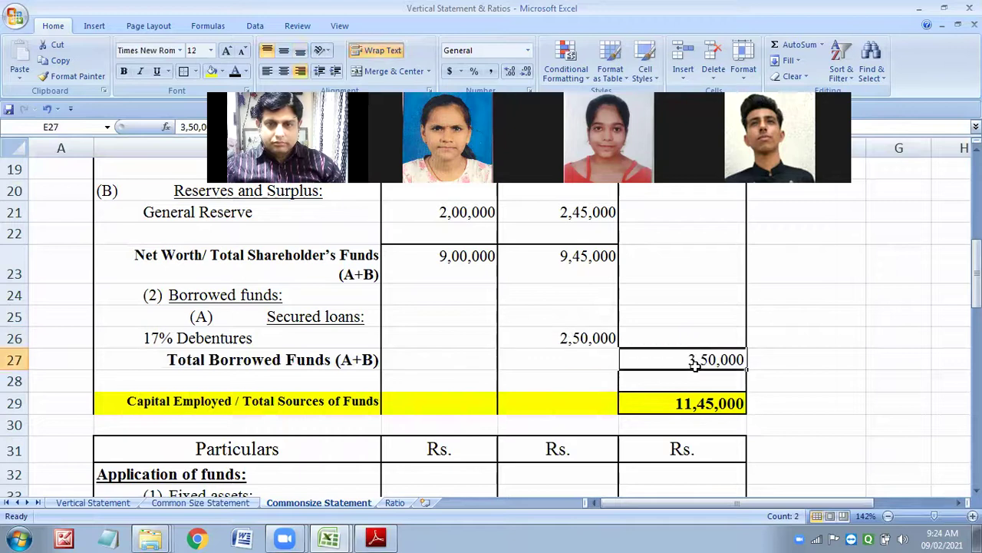
pyautogui.press('Delete')
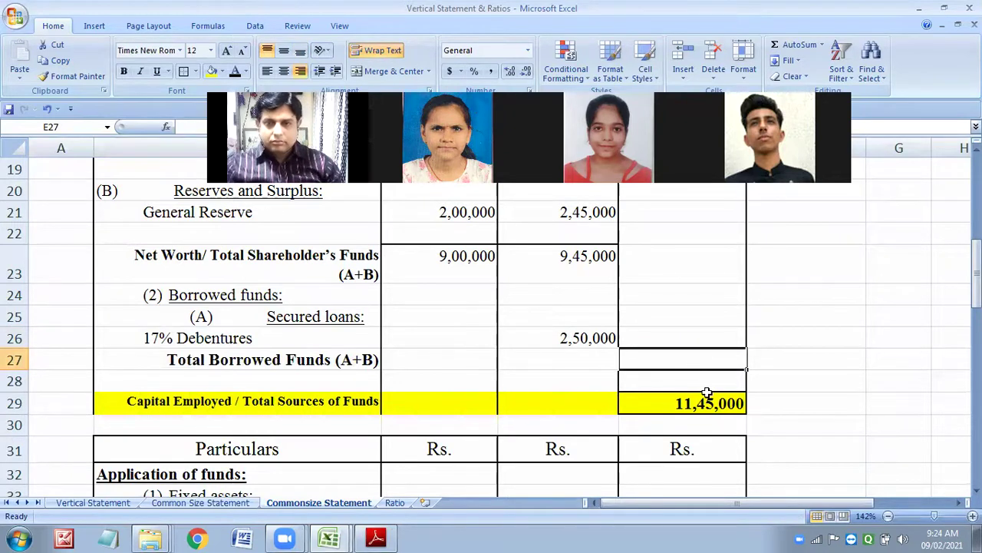
pyautogui.click(703, 400)
pyautogui.press('Delete')
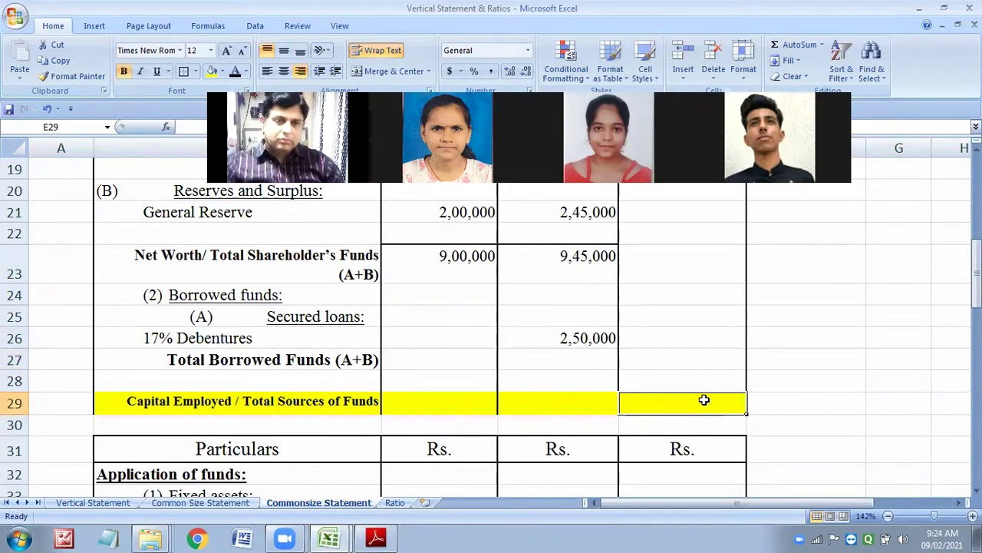
# Step: Enter the 17% Debentures amounts, 1,00,000 for 2013 and 1,50,000 for 2014
pyautogui.click(413, 333)
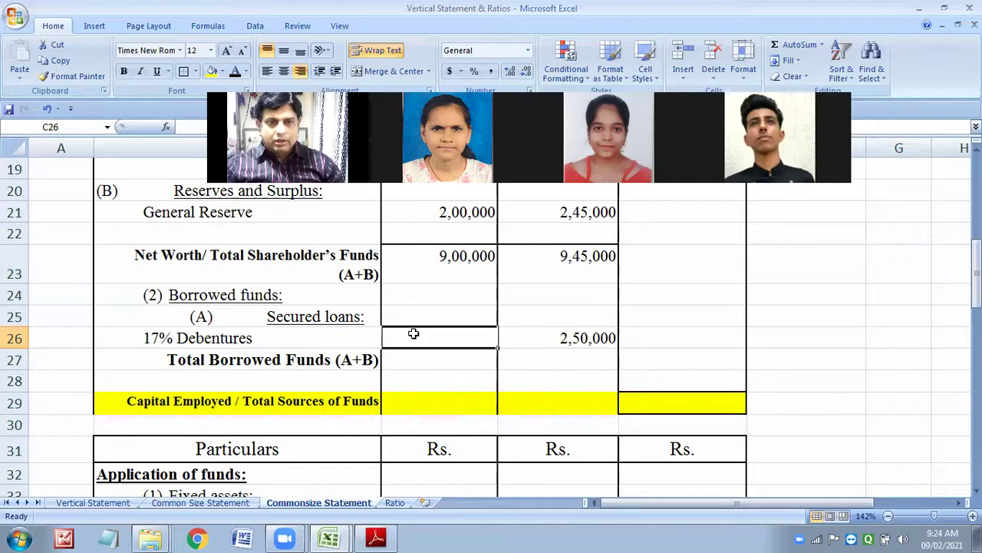
pyautogui.write('1')
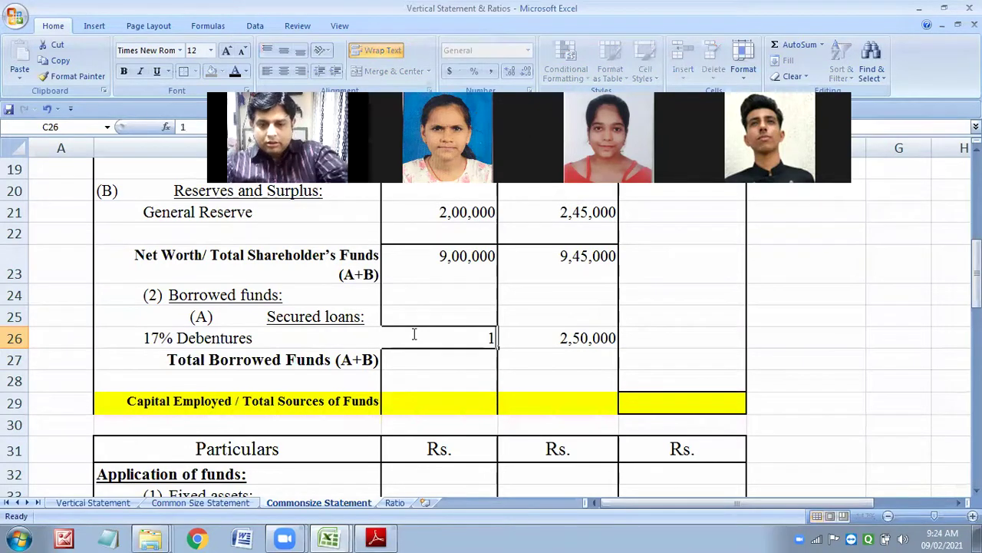
pyautogui.write(',00,000')
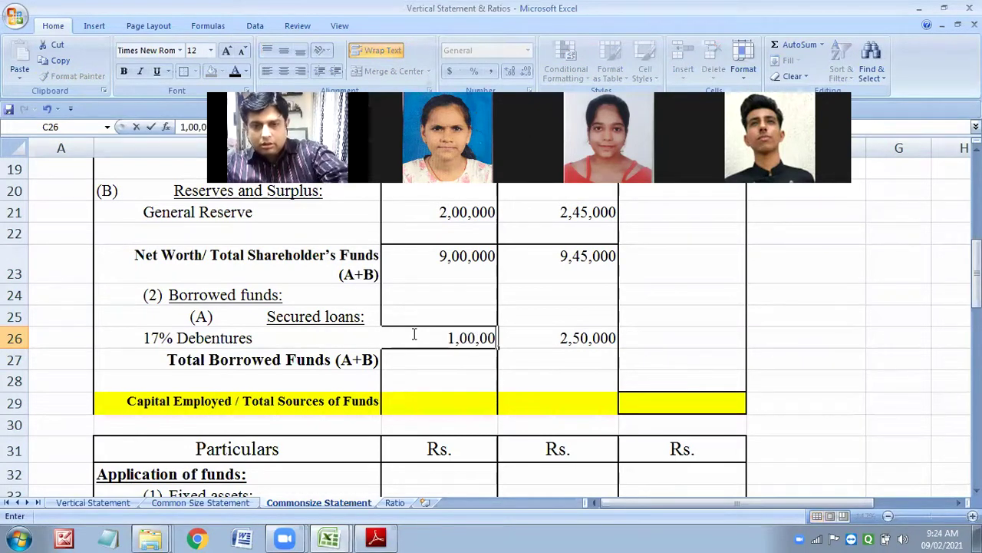
pyautogui.click(580, 335)
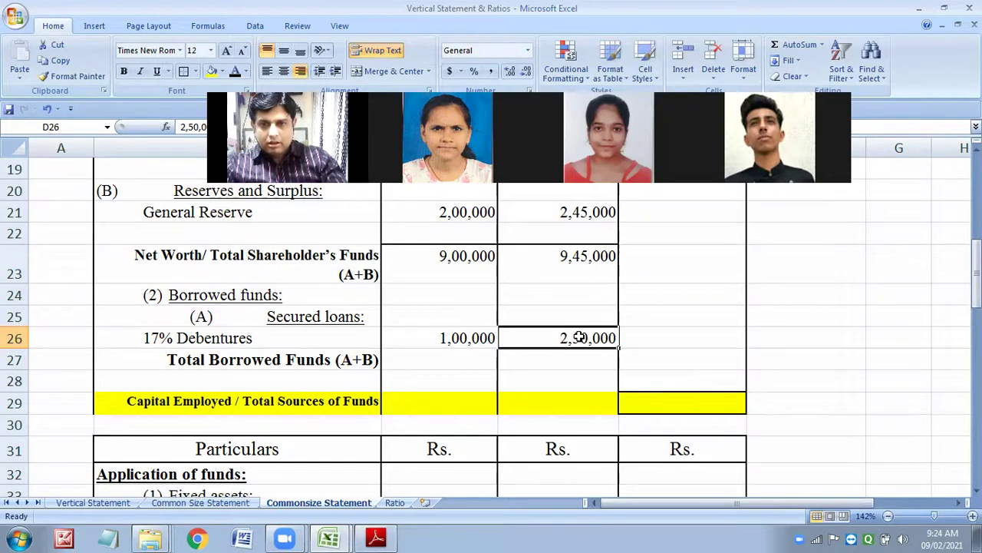
pyautogui.write('1')
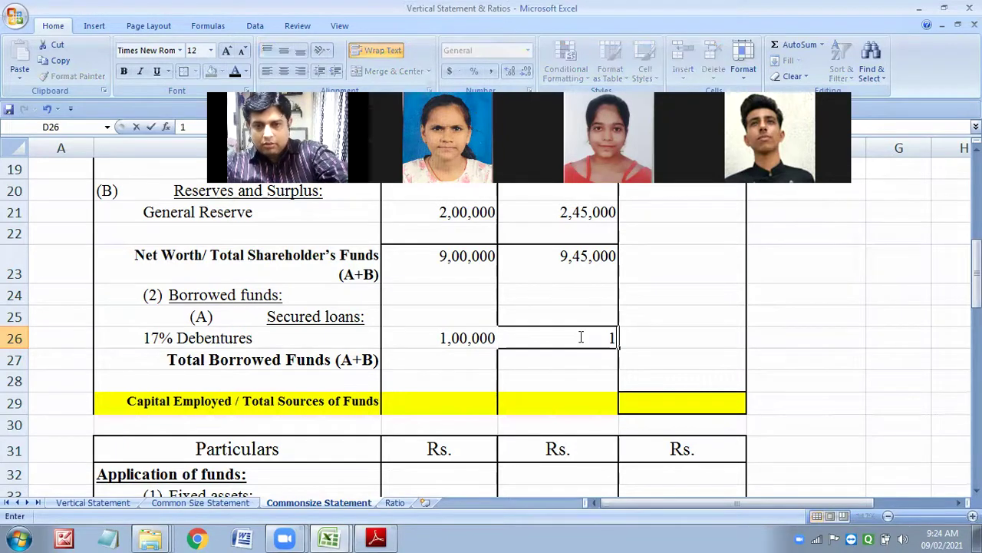
pyautogui.write(',50,')
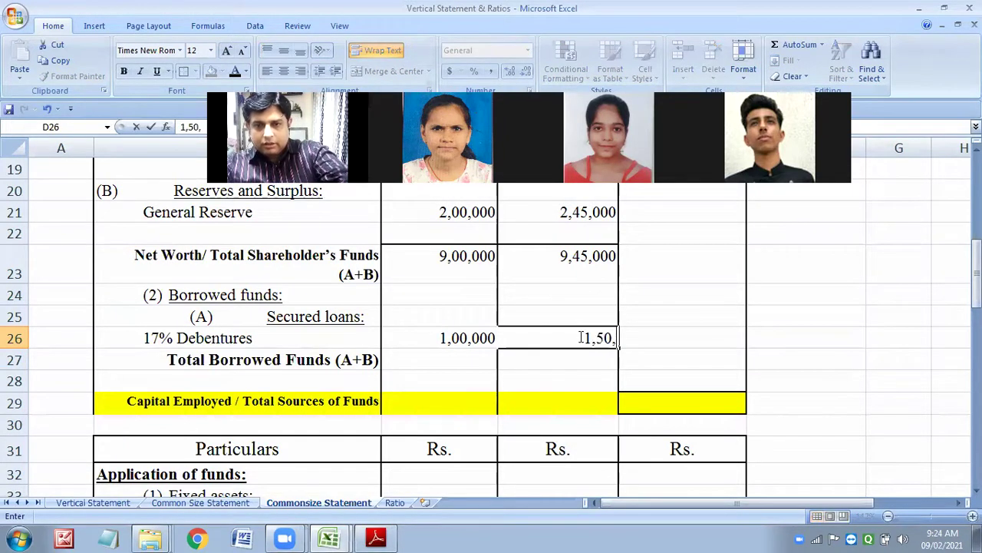
pyautogui.write('000')
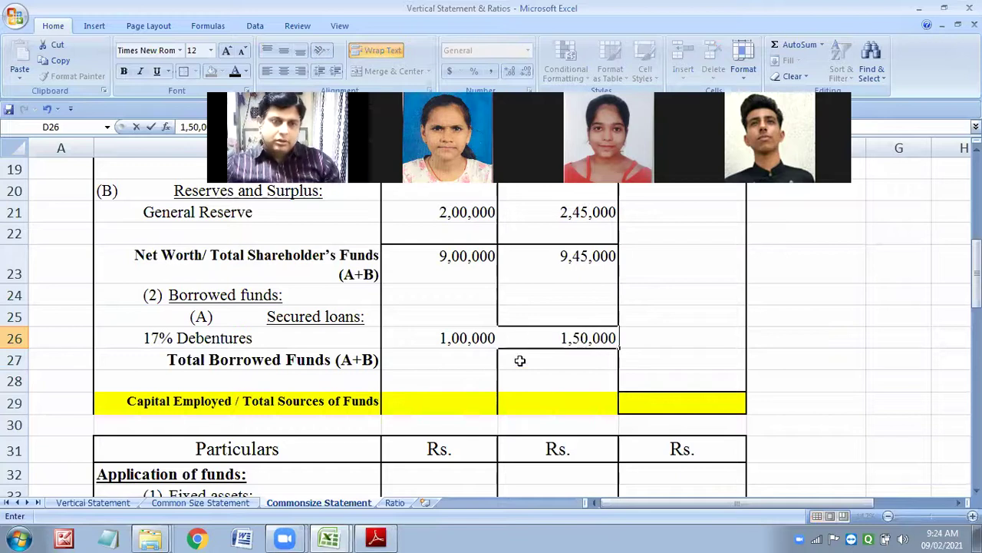
# Step: Delete the Total Borrowed Funds (A+B) row, row 27
pyautogui.click(462, 364)
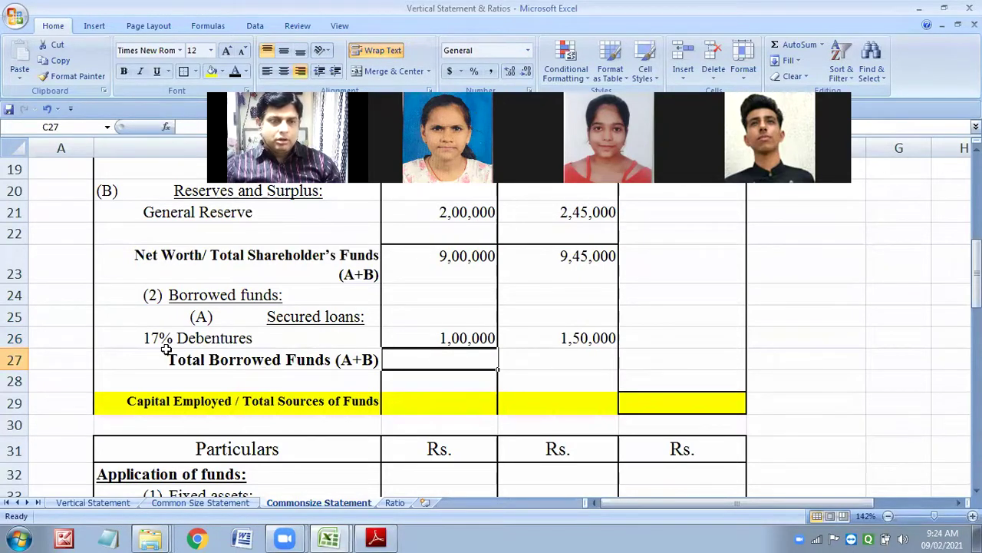
pyautogui.click(12, 361)
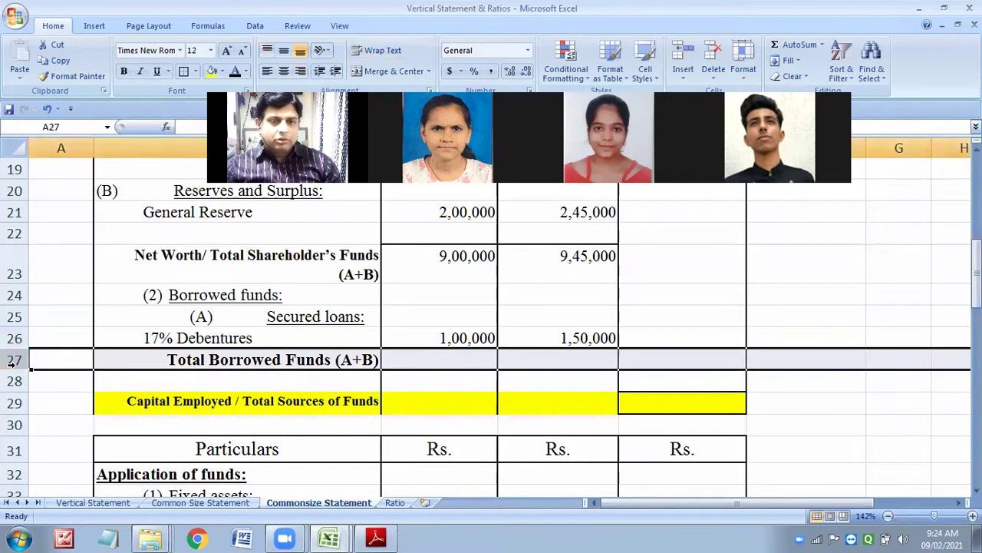
pyautogui.rightClick(10, 366)
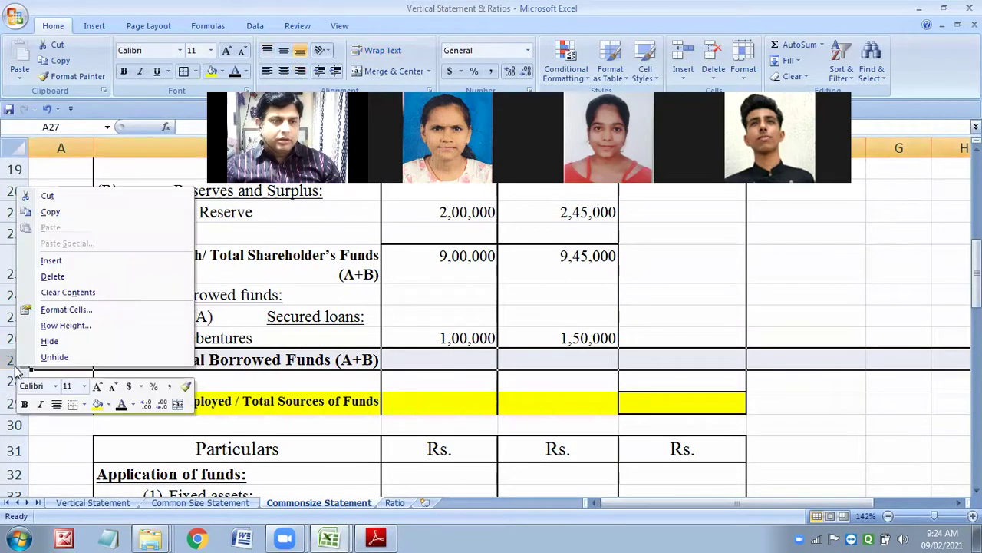
pyautogui.click(52, 276)
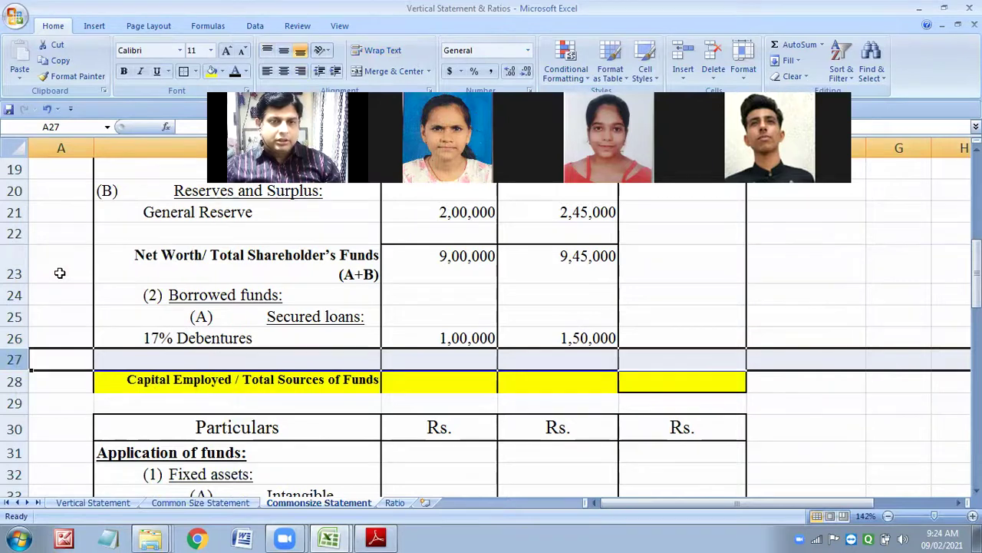
# Step: Enter the Capital Employed / Total Sources of Funds totals, 10,00,000 for 2013 and 10,95,000 for 2014
pyautogui.click(442, 389)
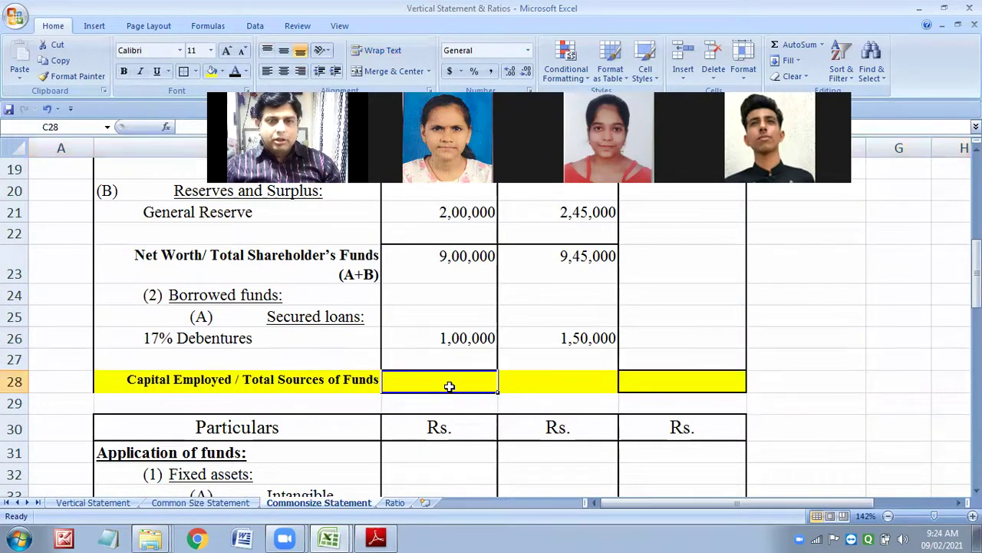
pyautogui.write('10,00,000')
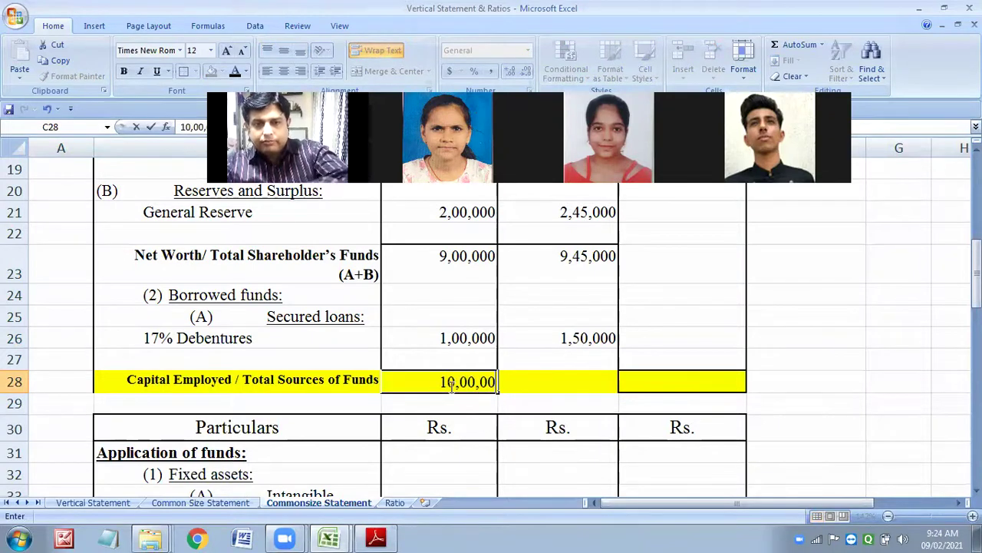
pyautogui.click(584, 379)
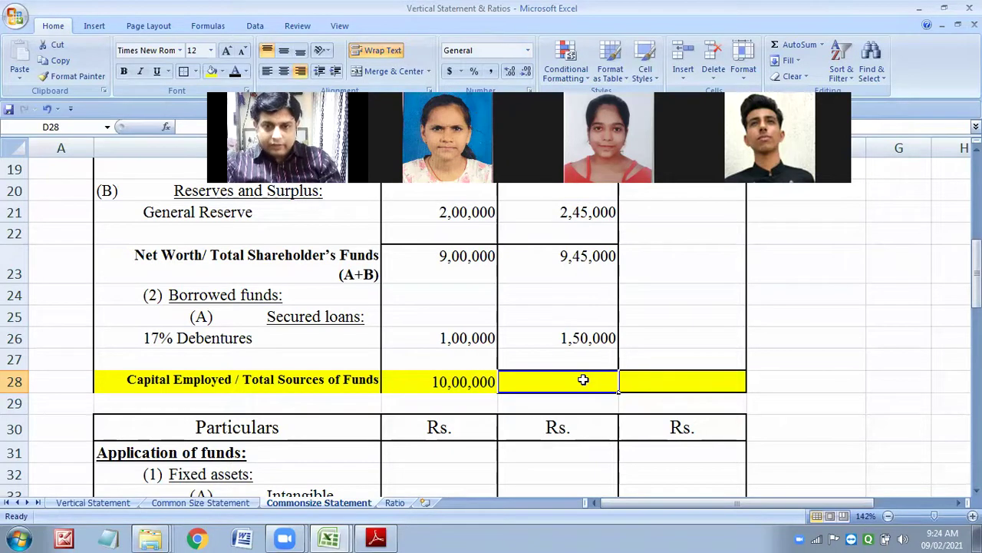
pyautogui.write('10.')
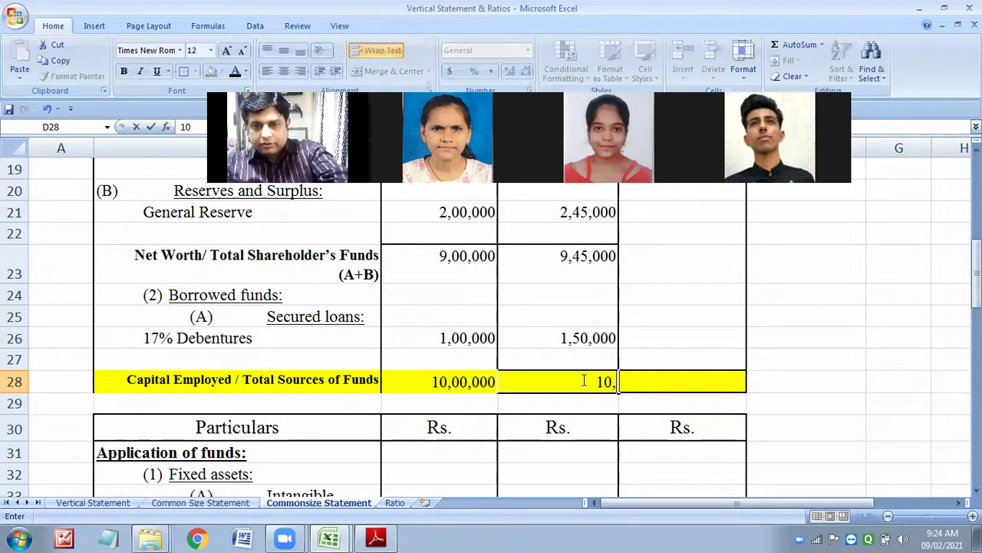
pyautogui.write('95,000')
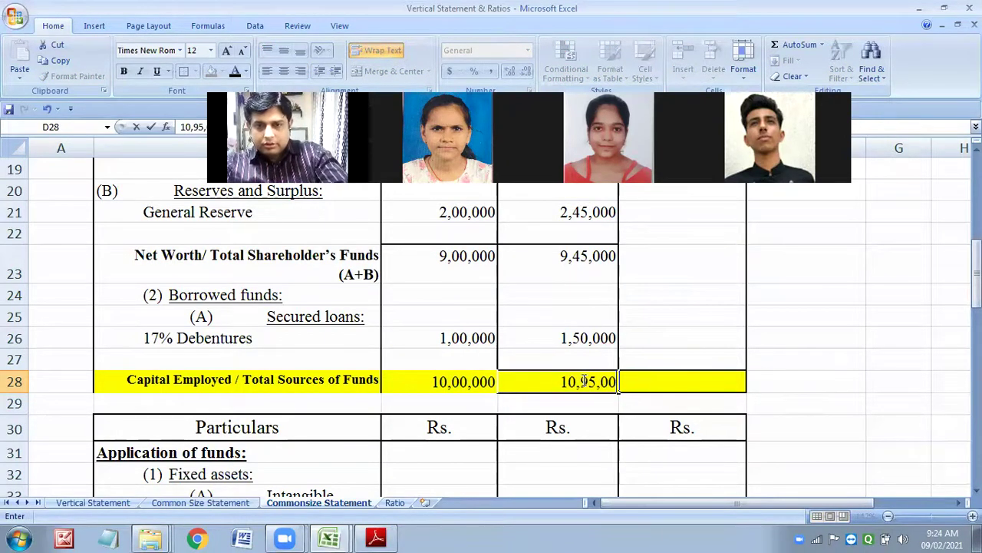
pyautogui.click(598, 400)
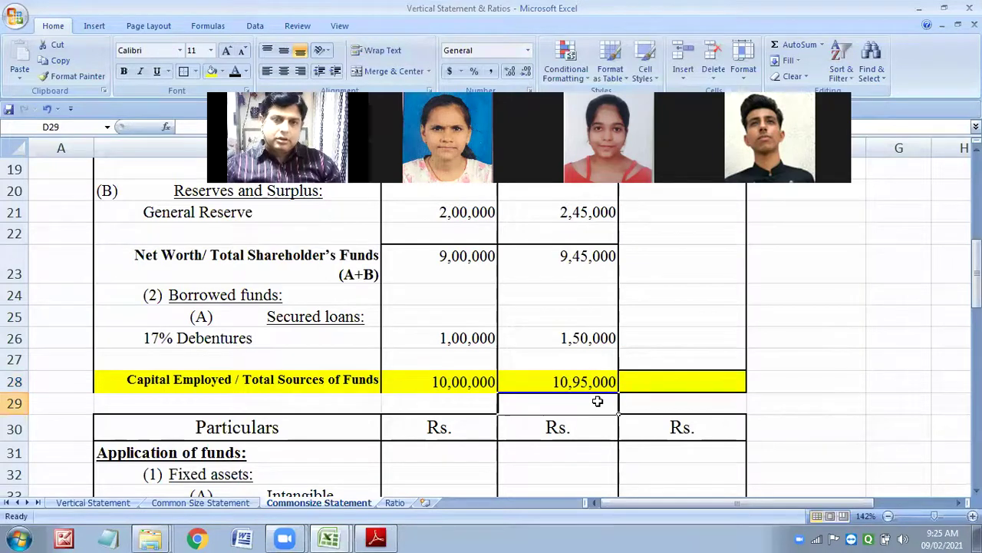
# Step: Delete the Intangible heading and Goodwill rows, rows 33 and 34, under Fixed assets
pyautogui.scroll(-2, 597, 401)
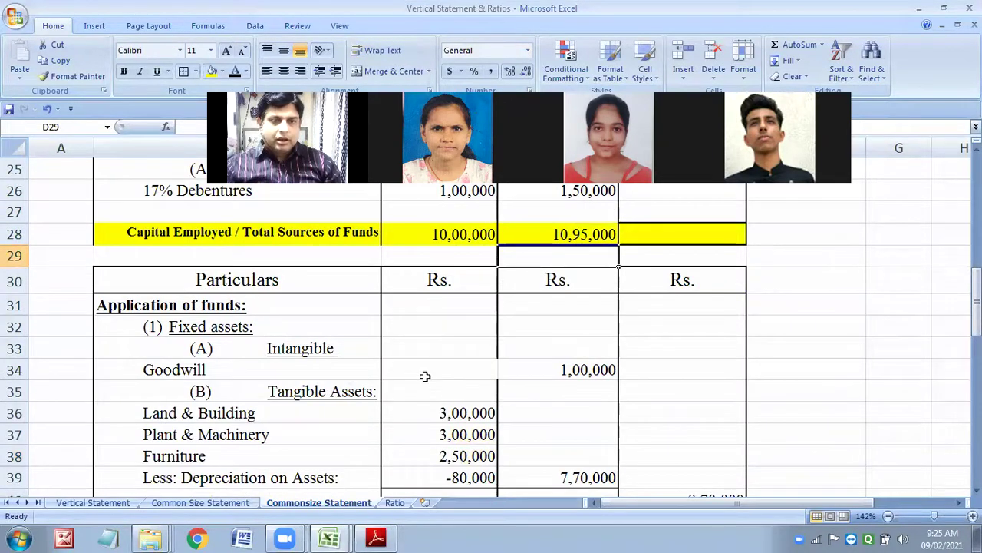
pyautogui.moveTo(14, 348); pyautogui.dragTo(12, 370)
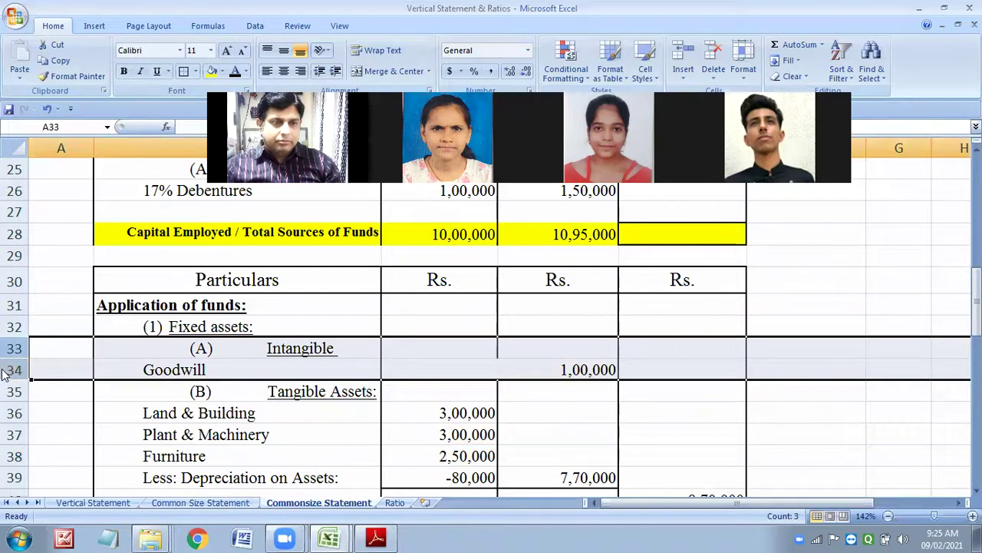
pyautogui.rightClick(12, 371)
pyautogui.click(40, 279)
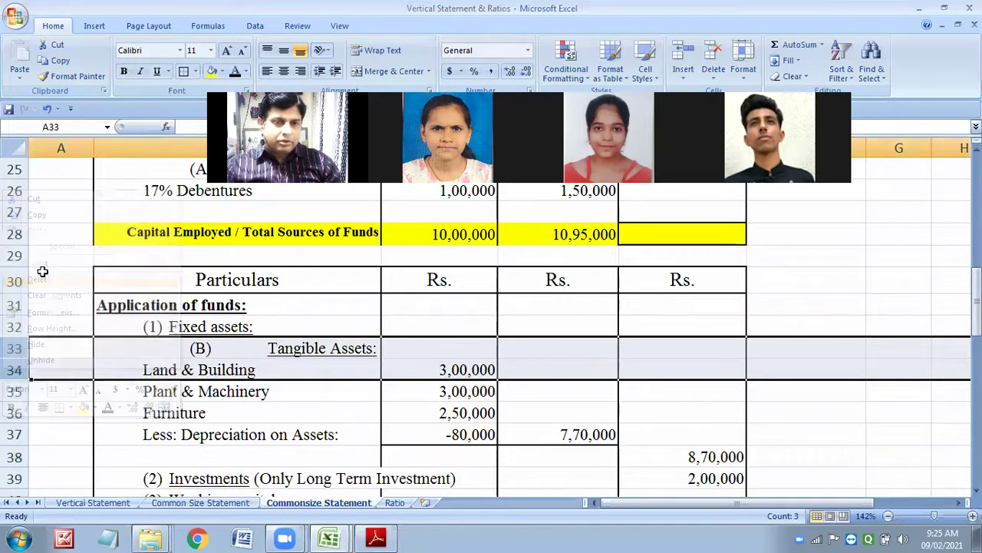
# Step: Change the Tangible Assets heading's letter to (A) in cell B33
pyautogui.click(201, 348)
pyautogui.doubleClick(202, 349)
pyautogui.doubleClick(202, 349)
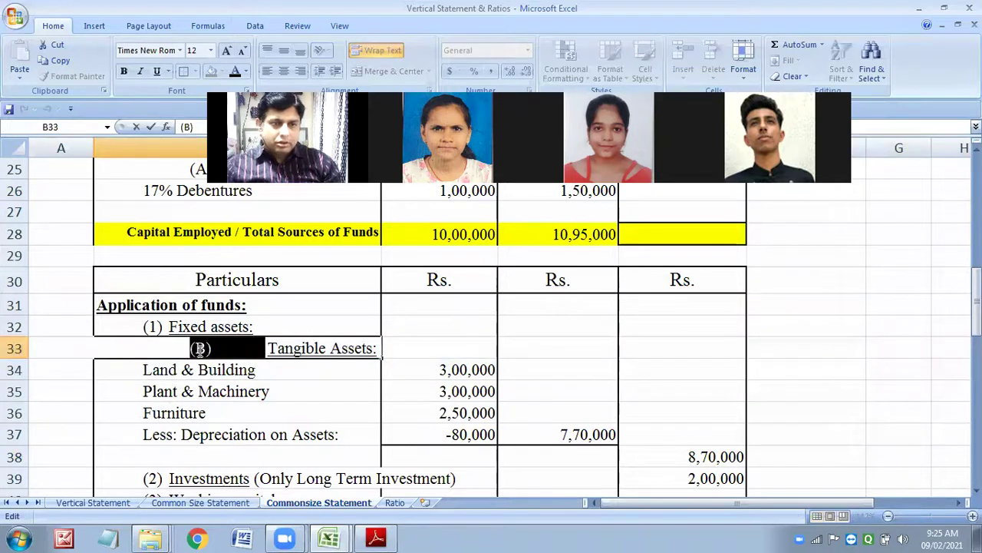
pyautogui.click(201, 349)
pyautogui.doubleClick(200, 349)
pyautogui.write('A')
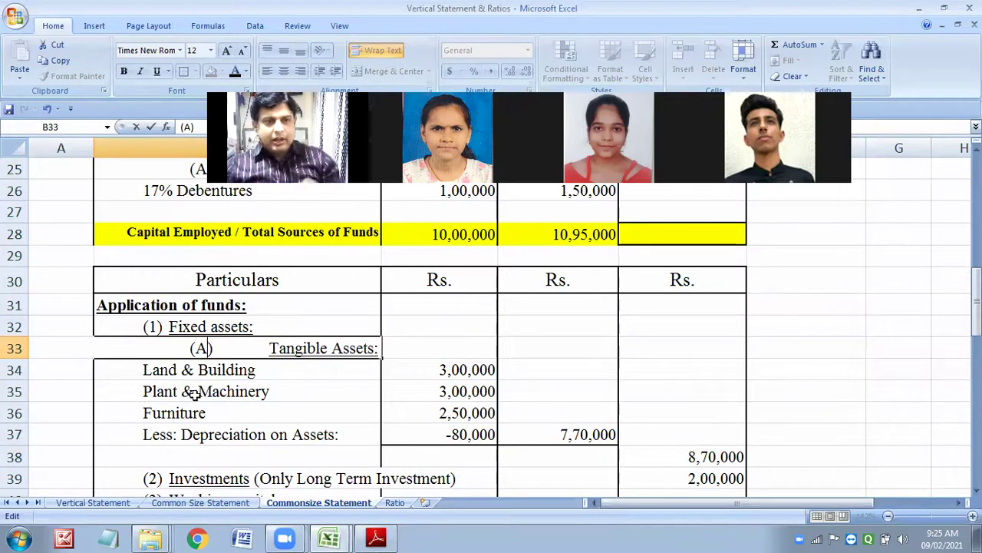
# Step: Delete the Furniture row, row 36, under Tangible Assets
pyautogui.moveTo(15, 413)
pyautogui.mouseDown()
pyautogui.moveTo(17, 427)
pyautogui.moveTo(15, 413)
pyautogui.mouseUp()
pyautogui.rightClick(15, 413)
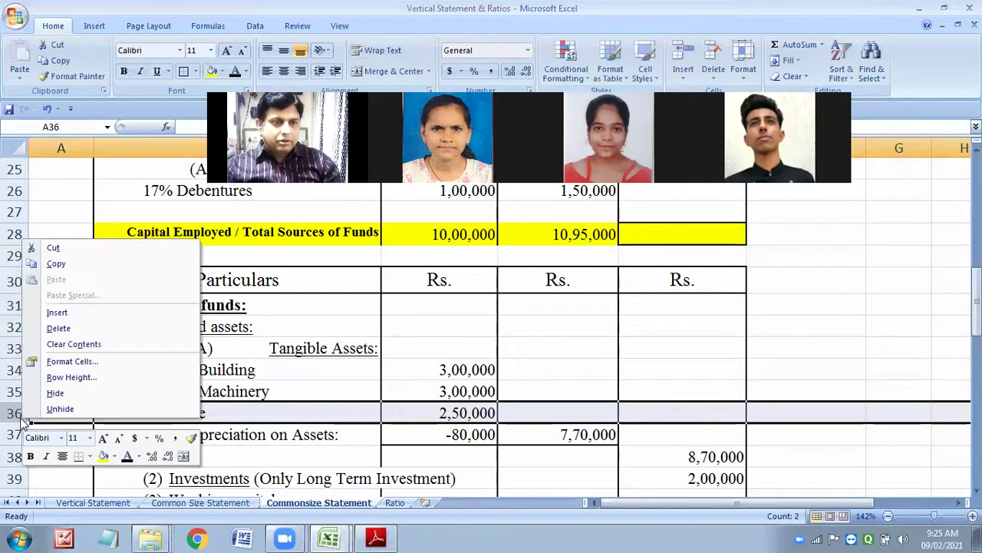
pyautogui.click(59, 329)
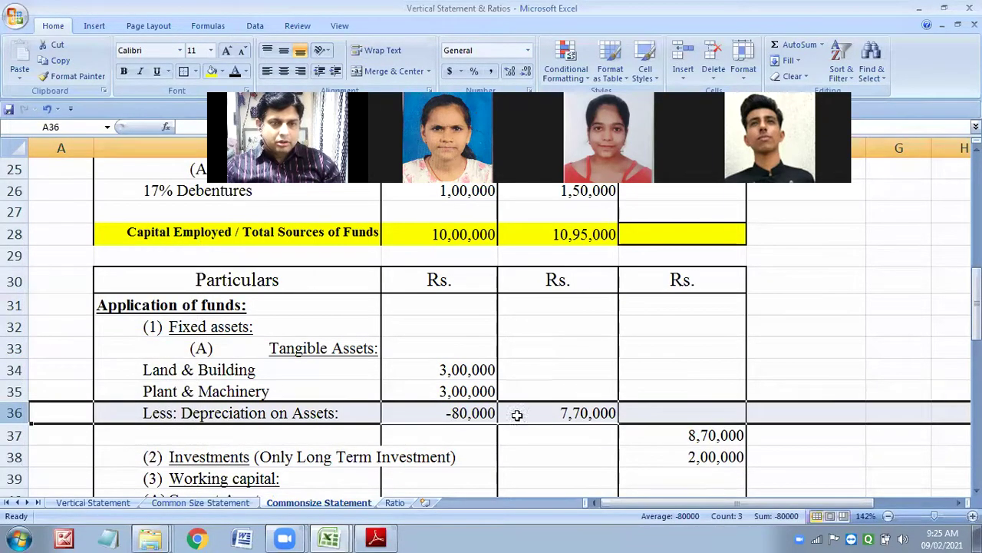
# Step: Clear the Less: Depreciation on Assets label and both amounts in row 36, keeping the row
pyautogui.click(518, 441)
pyautogui.click(184, 417)
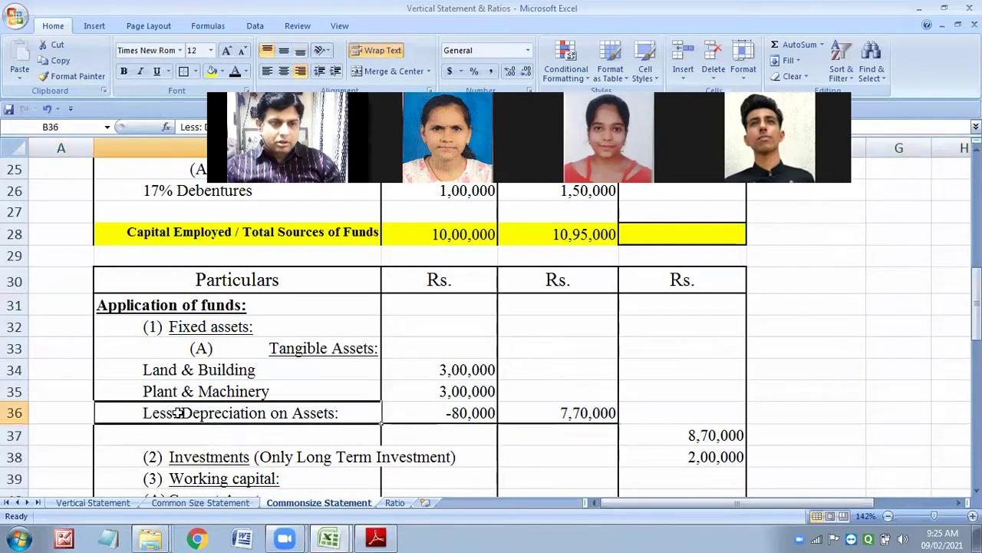
pyautogui.moveTo(341, 413); pyautogui.dragTo(386, 409)
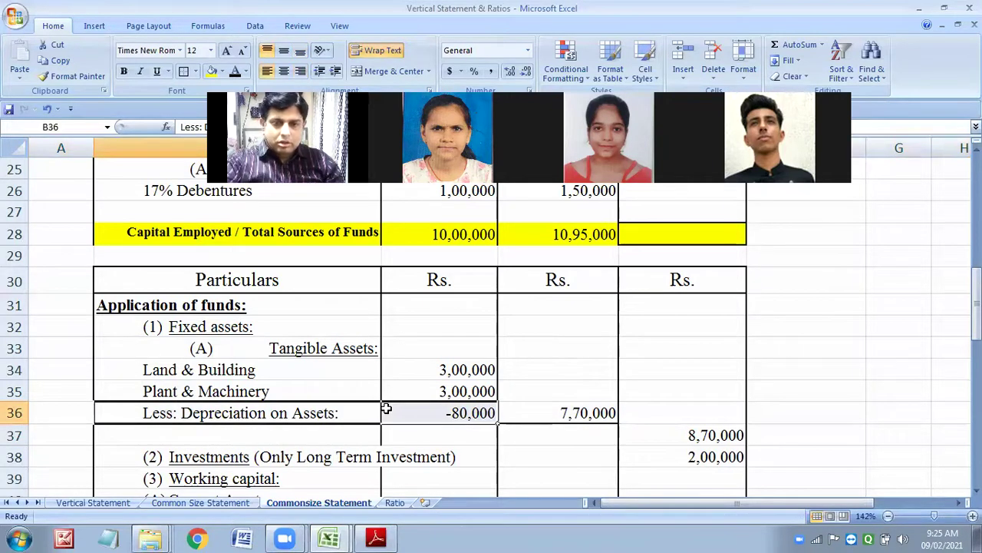
pyautogui.press('Delete')
pyautogui.click(571, 412)
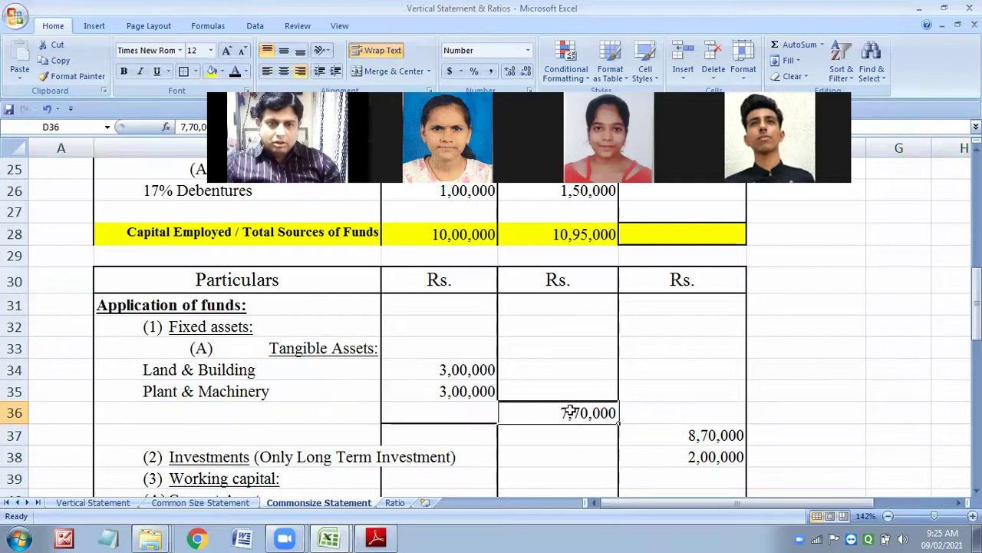
pyautogui.press('Delete')
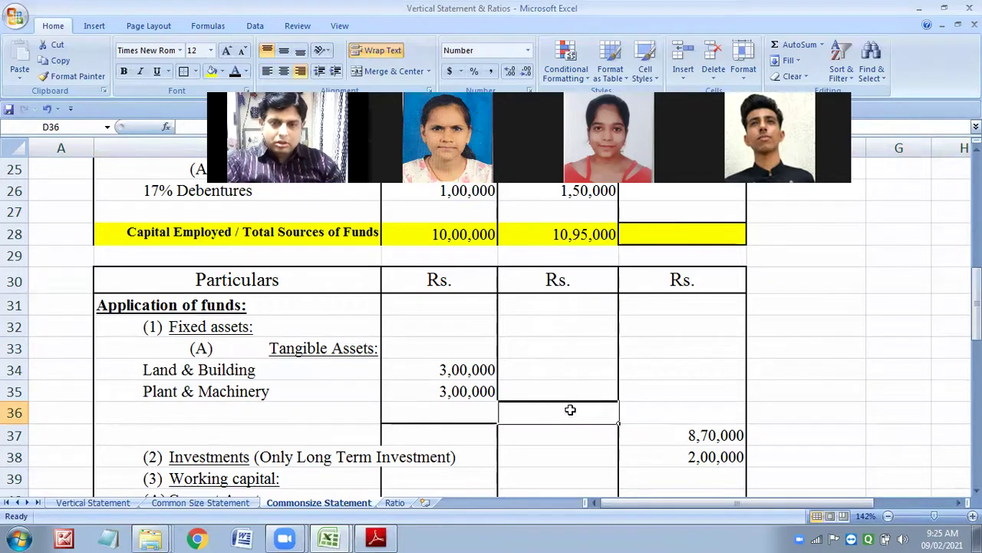
pyautogui.click(529, 459)
# Step: Enter the Land & Building amounts from the textbook's balance sheet, 2,00,000 for 2013 and 2,40,000 for 2014
pyautogui.click(439, 371)
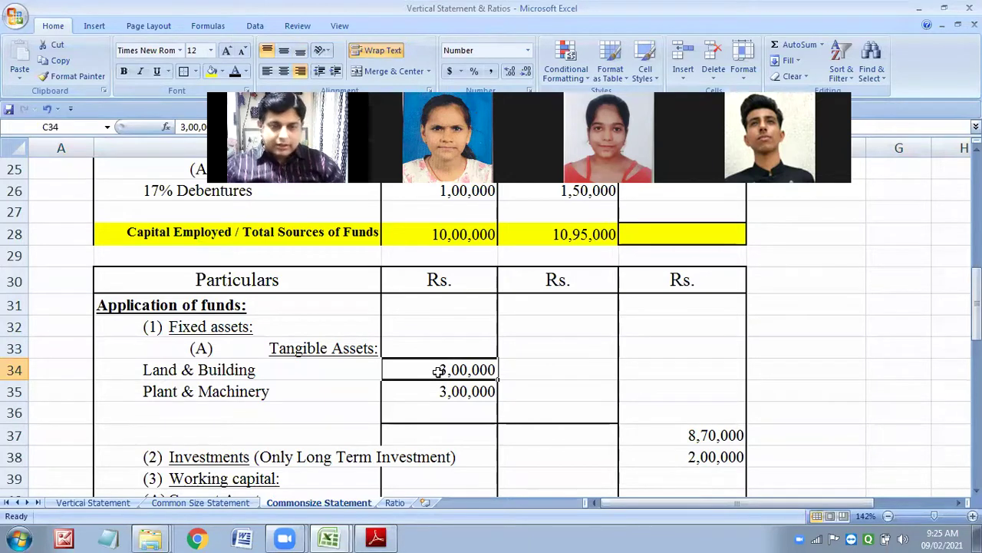
pyautogui.click(378, 537)
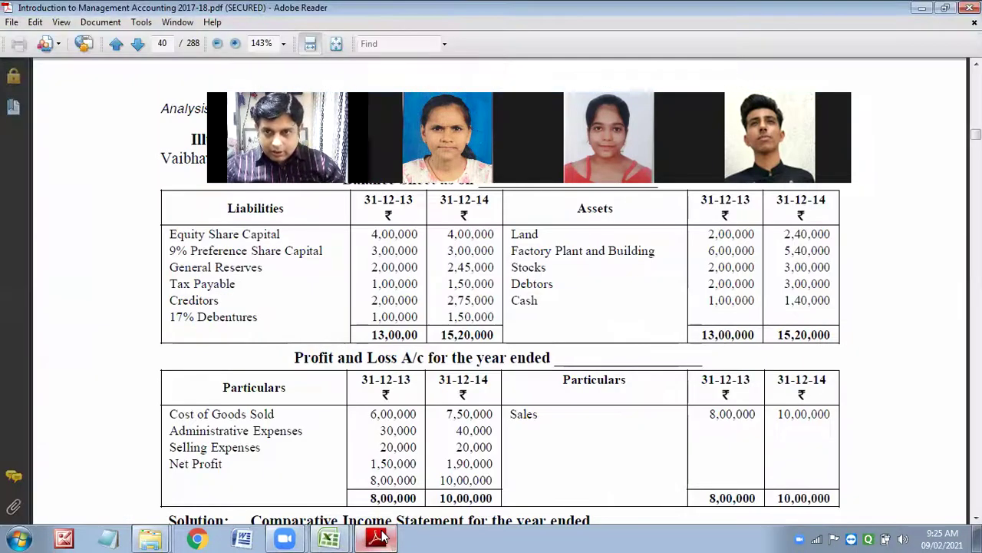
pyautogui.moveTo(330, 537)
pyautogui.click(345, 519)
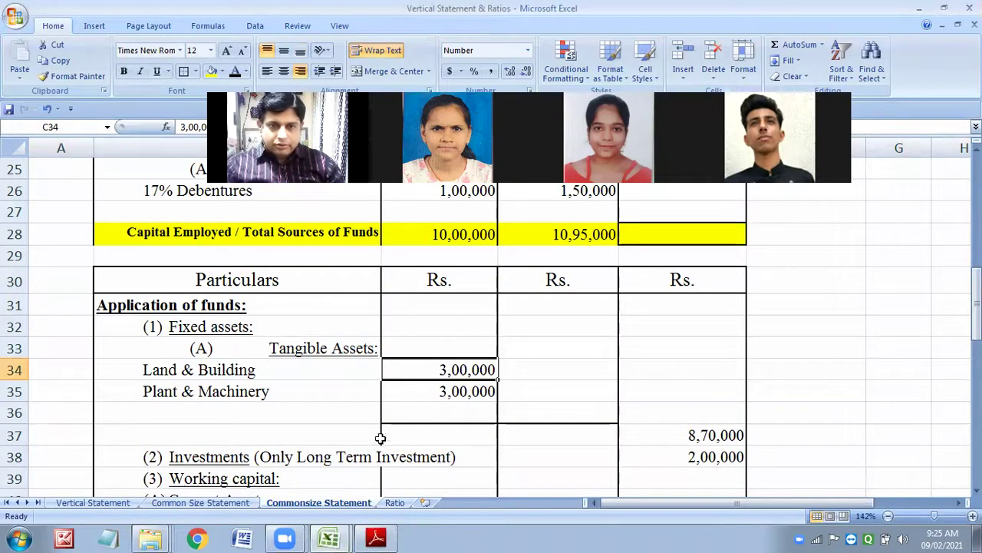
pyautogui.doubleClick(442, 370)
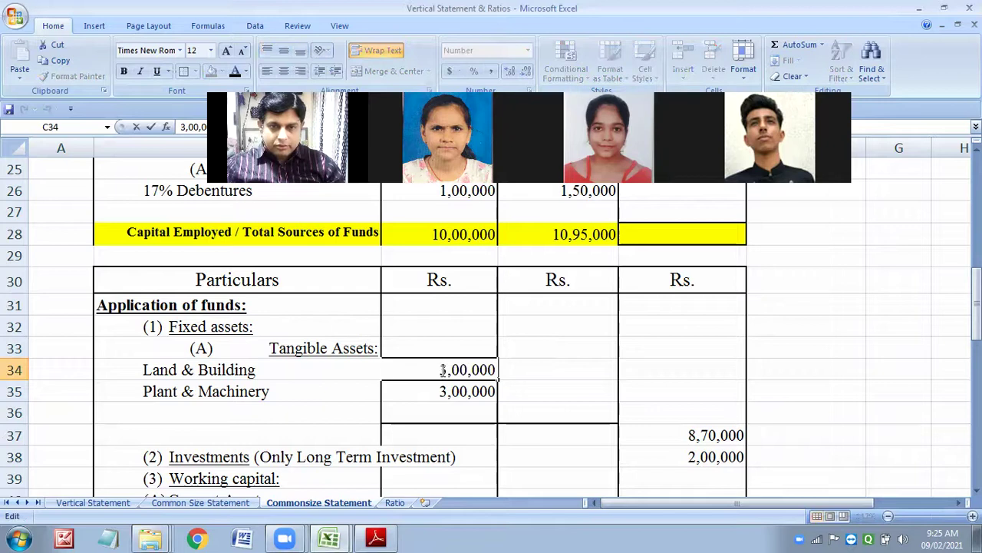
pyautogui.doubleClick(448, 371)
pyautogui.write('2')
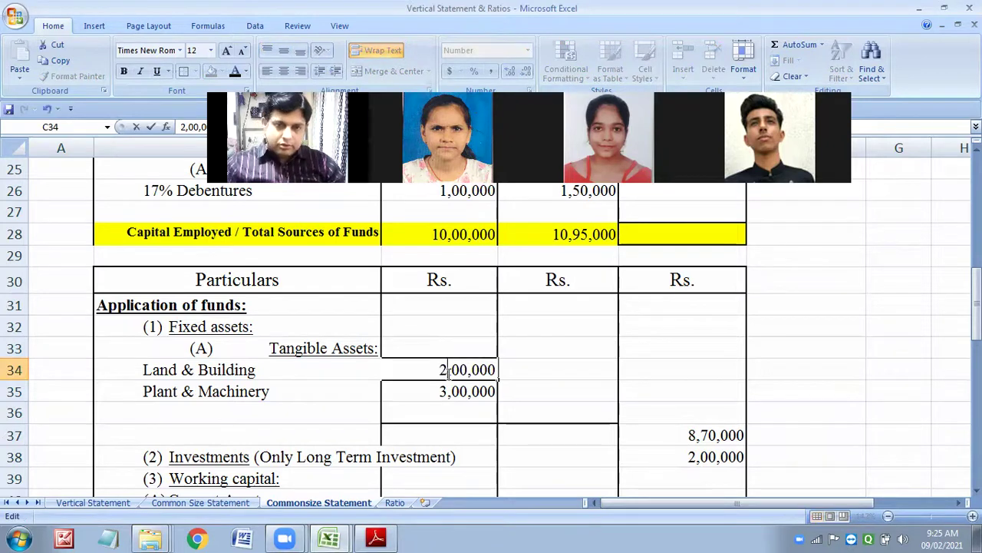
pyautogui.click(544, 362)
pyautogui.write('2,40')
pyautogui.write(',000')
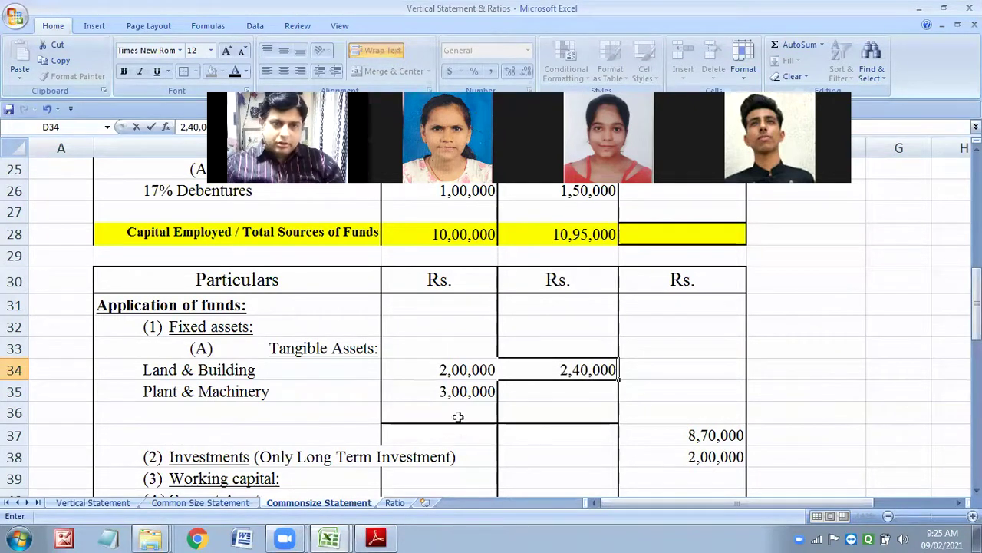
# Step: Enter the Plant & Machinery amounts from the textbook's balance sheet, 6,00,000 for 2013 and 5,40,000 for 2014
pyautogui.click(465, 393)
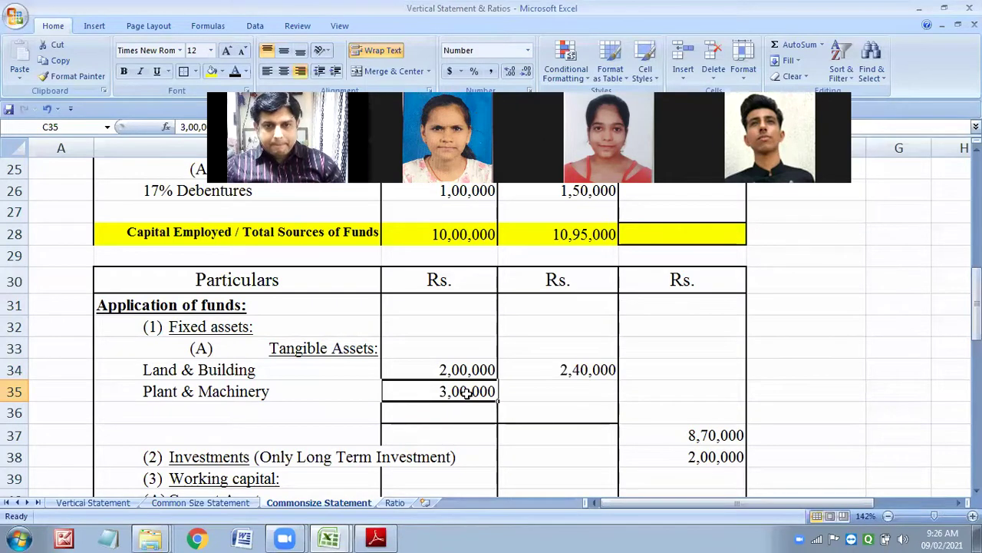
pyautogui.click(376, 538)
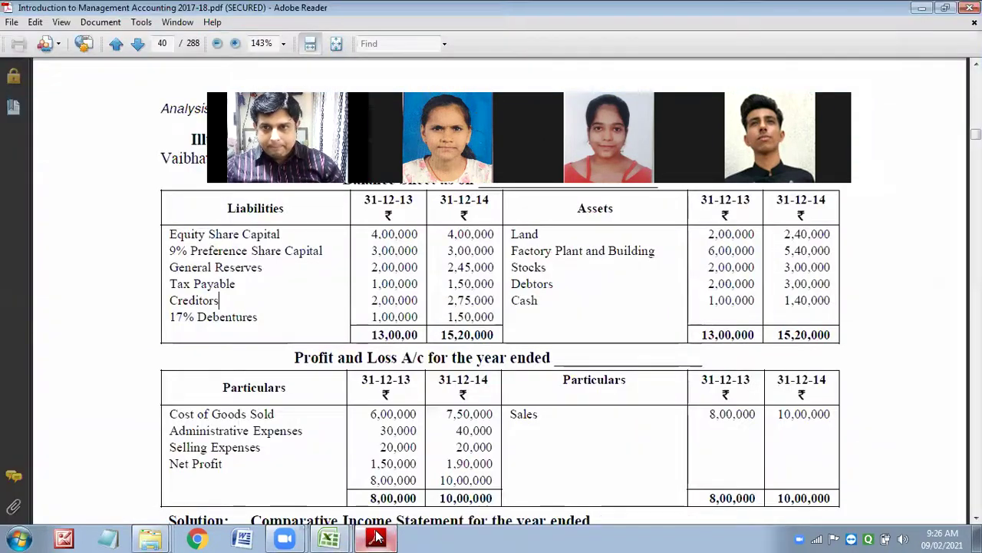
pyautogui.click(329, 537)
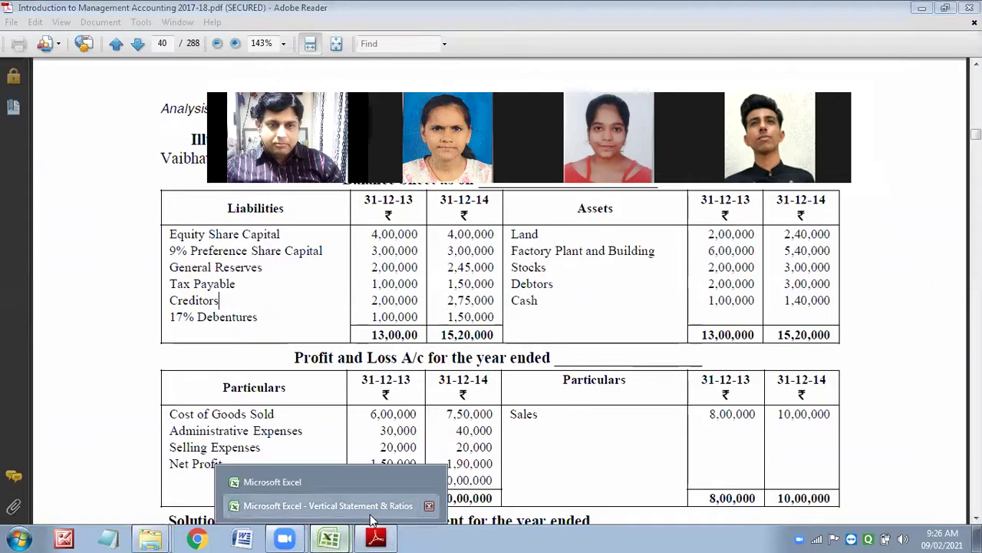
pyautogui.click(327, 505)
pyautogui.write('6,')
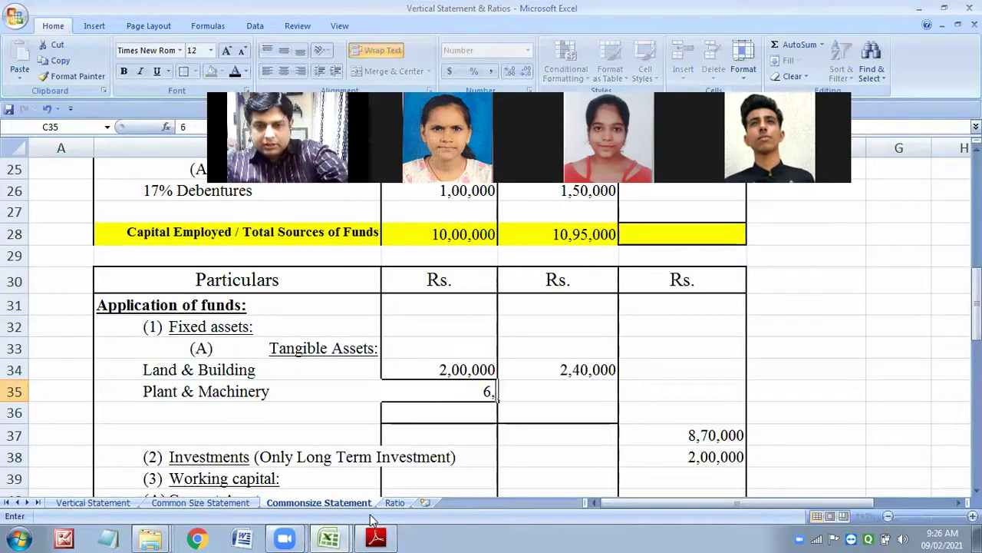
pyautogui.write('00,000')
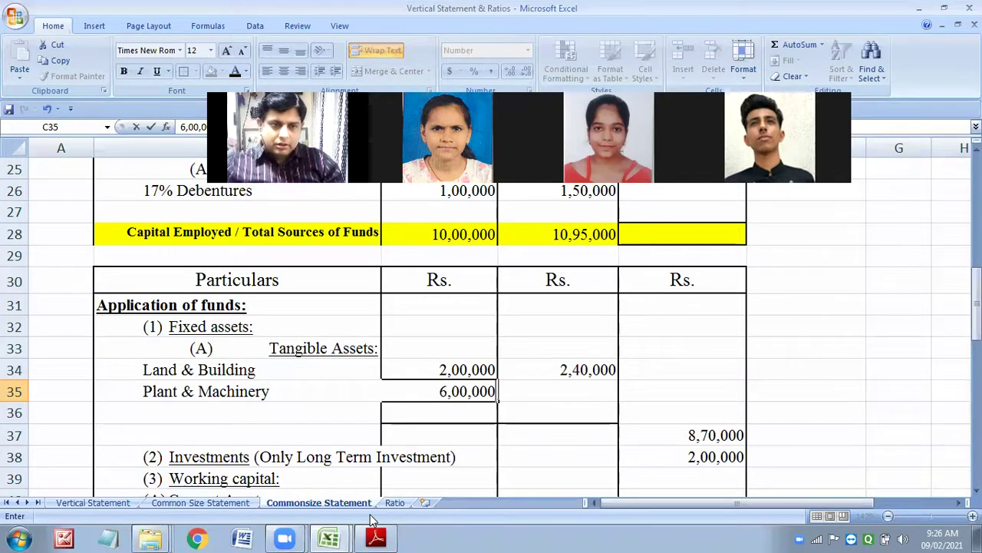
pyautogui.click(577, 399)
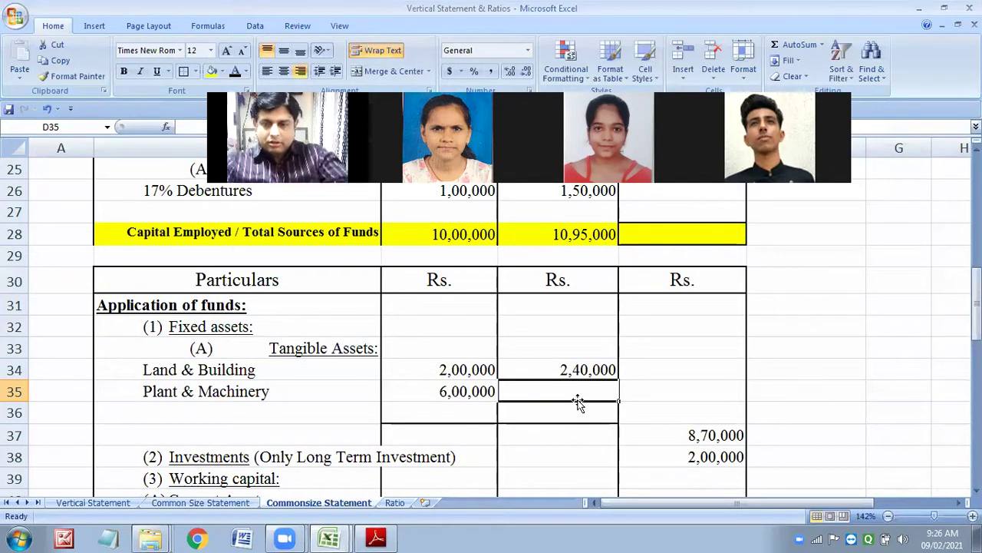
pyautogui.write('5,4,')
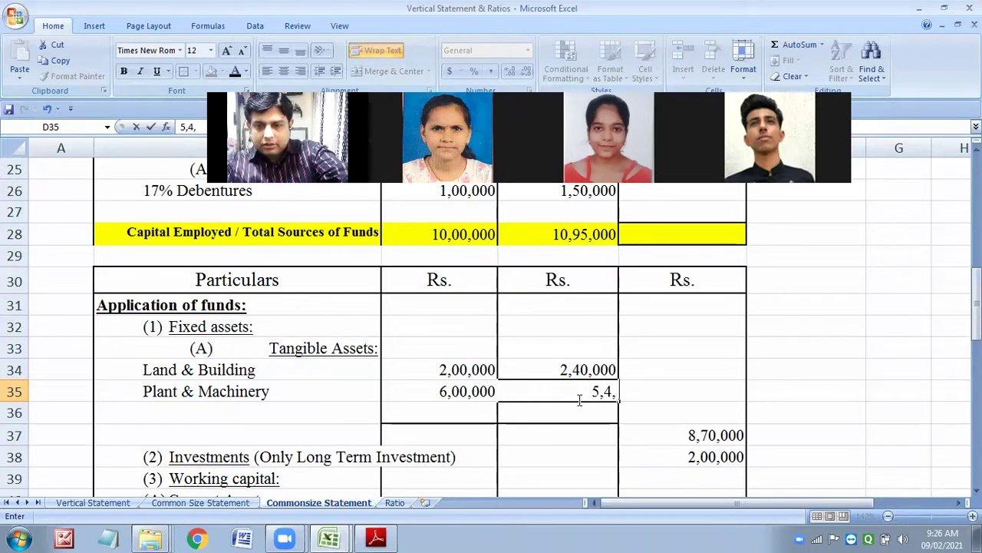
pyautogui.write('0,000')
pyautogui.press('Return')
pyautogui.click(511, 451)
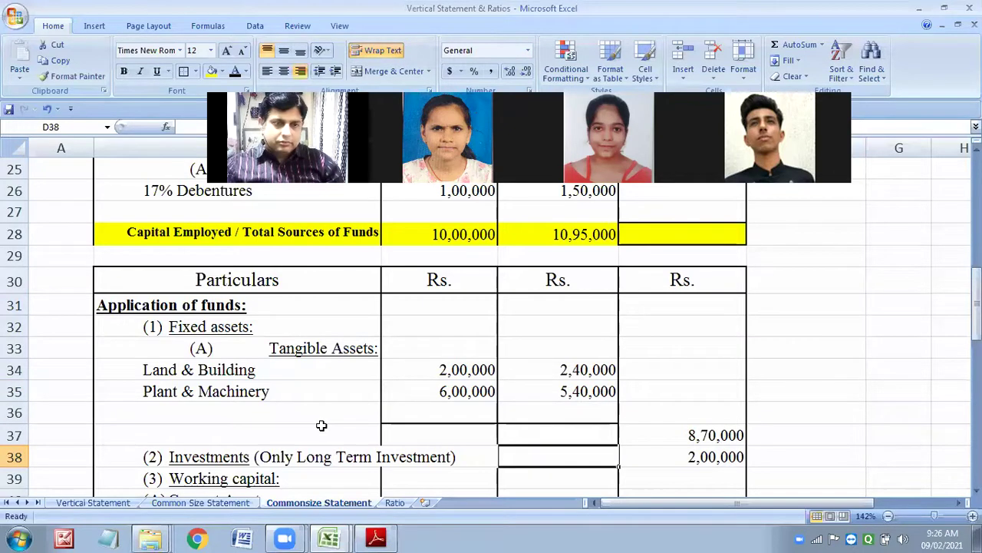
# Step: Delete the Investments (Only Long Term Investment) row, row 38
pyautogui.scroll(-1, 163, 407)
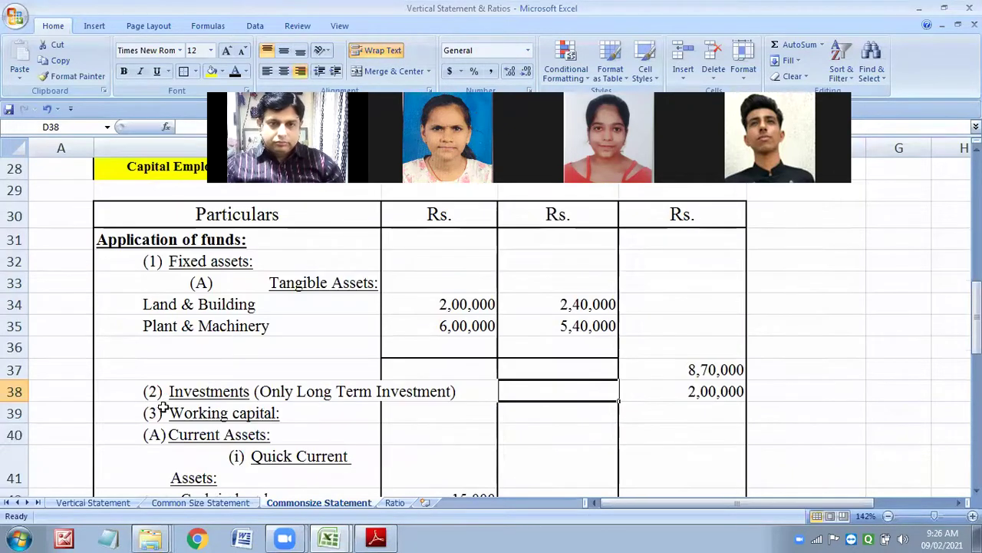
pyautogui.click(27, 391)
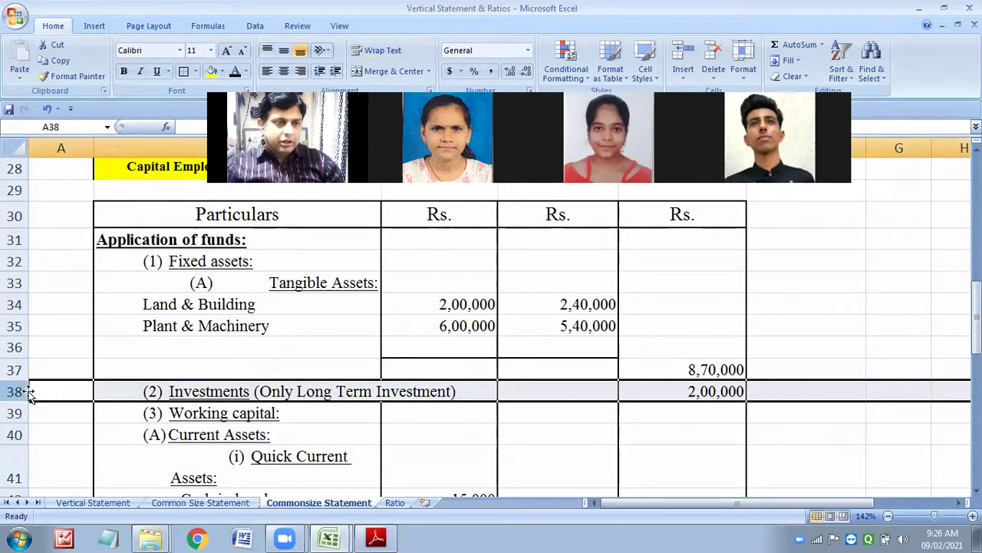
pyautogui.rightClick(14, 391)
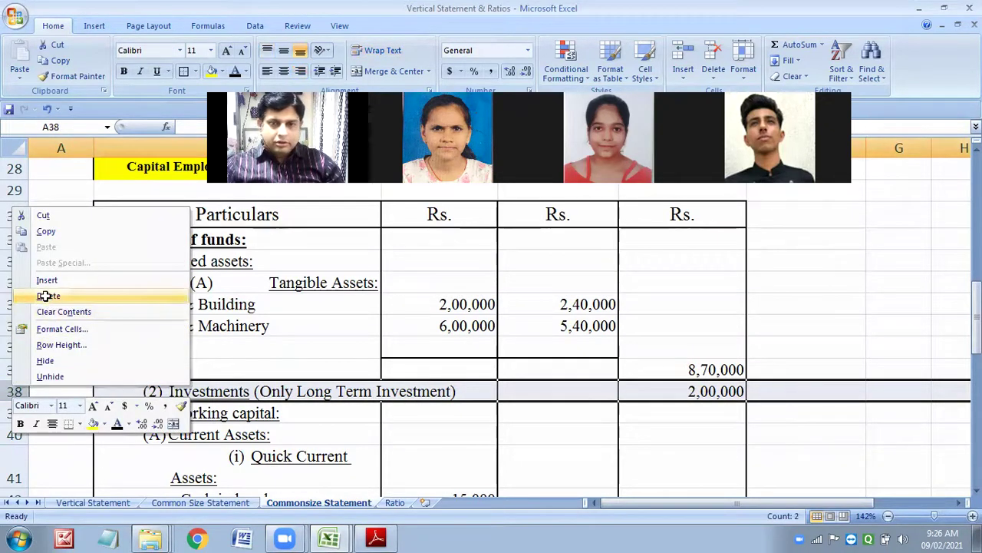
pyautogui.click(49, 295)
# Step: Clear the Total Fixed Assets amount from the third Rs. column in row 37
pyautogui.click(13, 370)
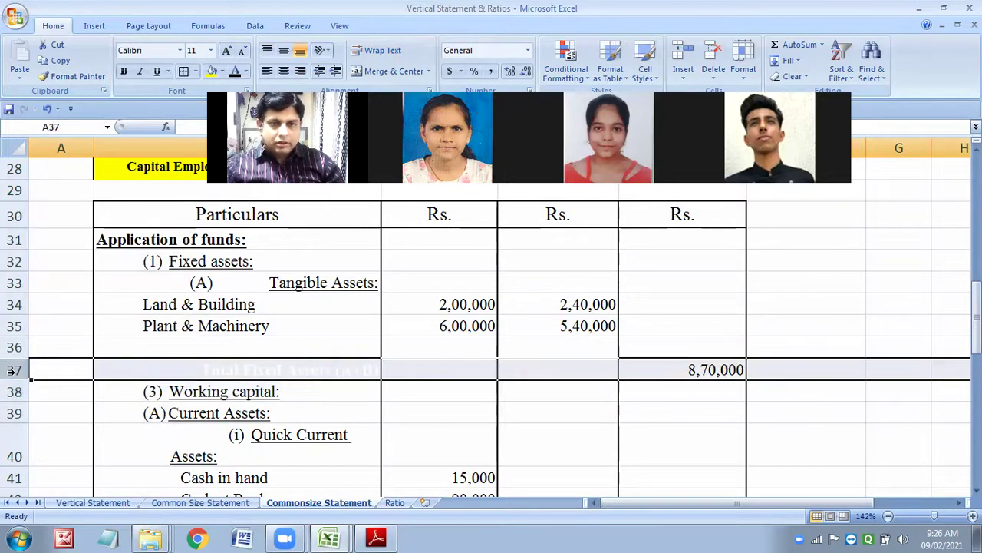
pyautogui.rightClick(13, 374)
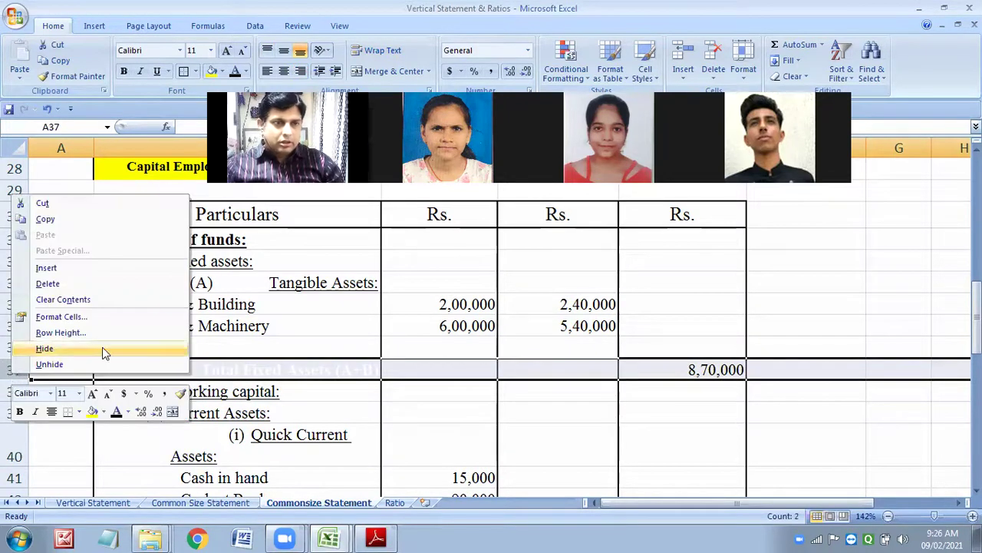
pyautogui.click(680, 368)
pyautogui.click(681, 369)
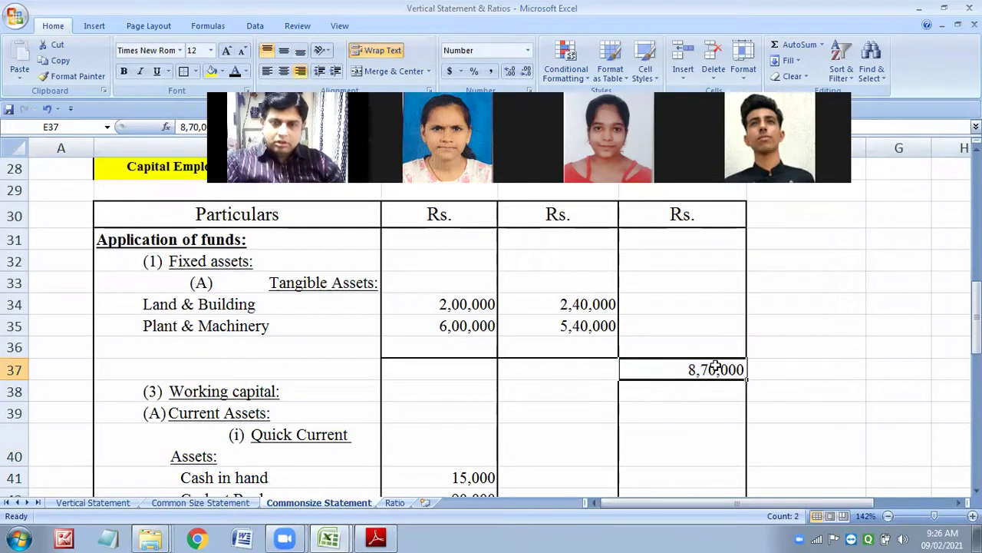
pyautogui.press('Delete')
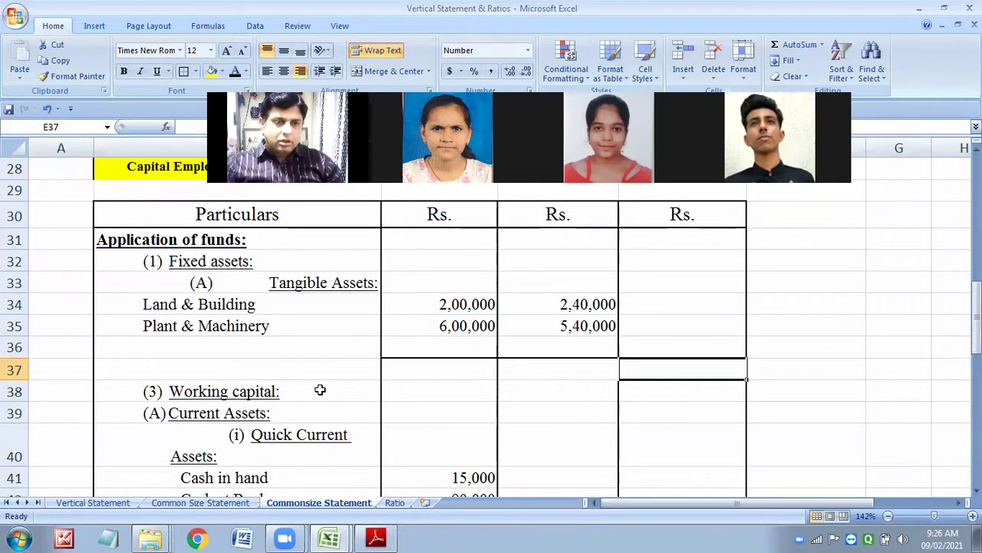
# Step: Renumber the Working capital heading in row 38 as (2)
pyautogui.scroll(-1, 320, 390)
pyautogui.doubleClick(153, 321)
pyautogui.doubleClick(153, 321)
pyautogui.write('2')
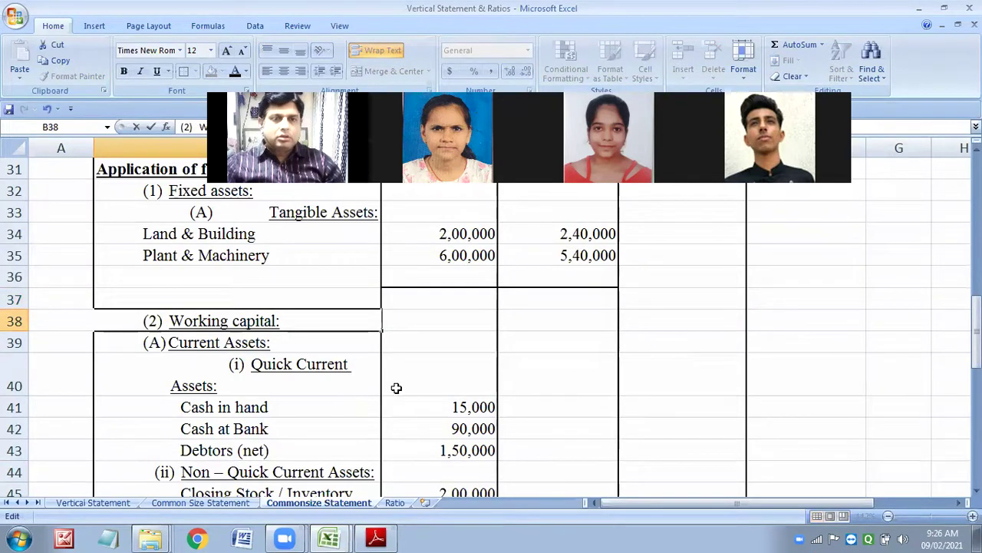
pyautogui.click(410, 371)
# Step: Delete the Cash at Bank row, row 42, under Quick Current Assets
pyautogui.scroll(-1, 309, 340)
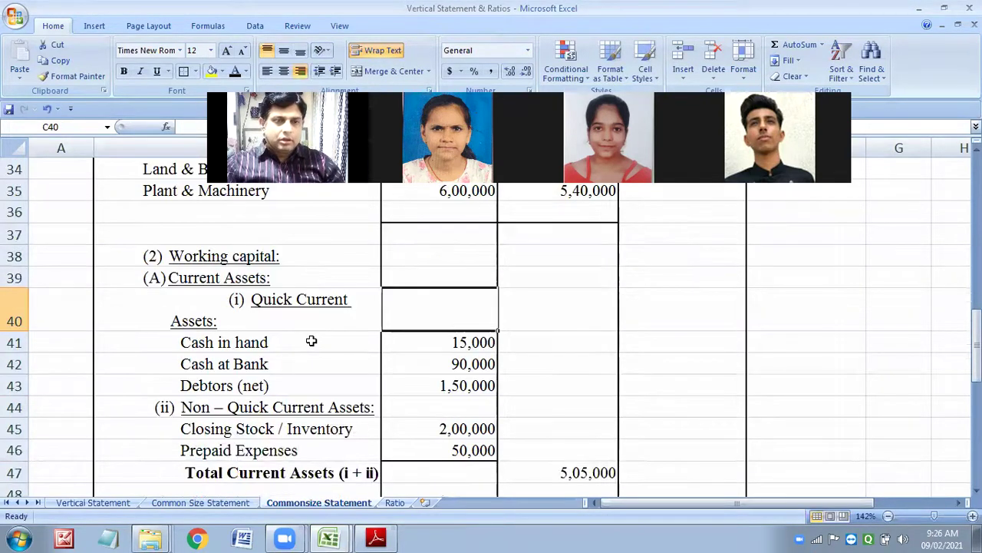
pyautogui.click(13, 364)
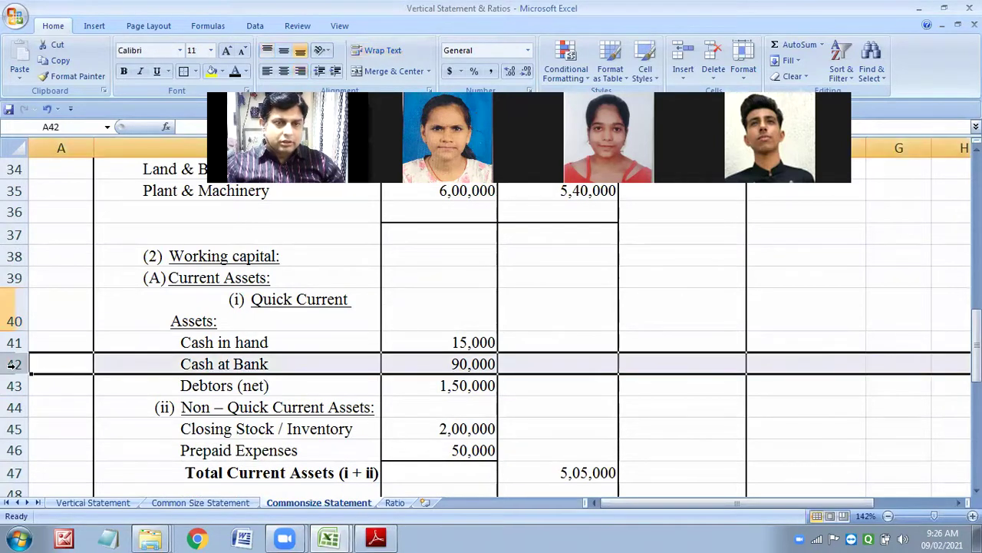
pyautogui.rightClick(14, 364)
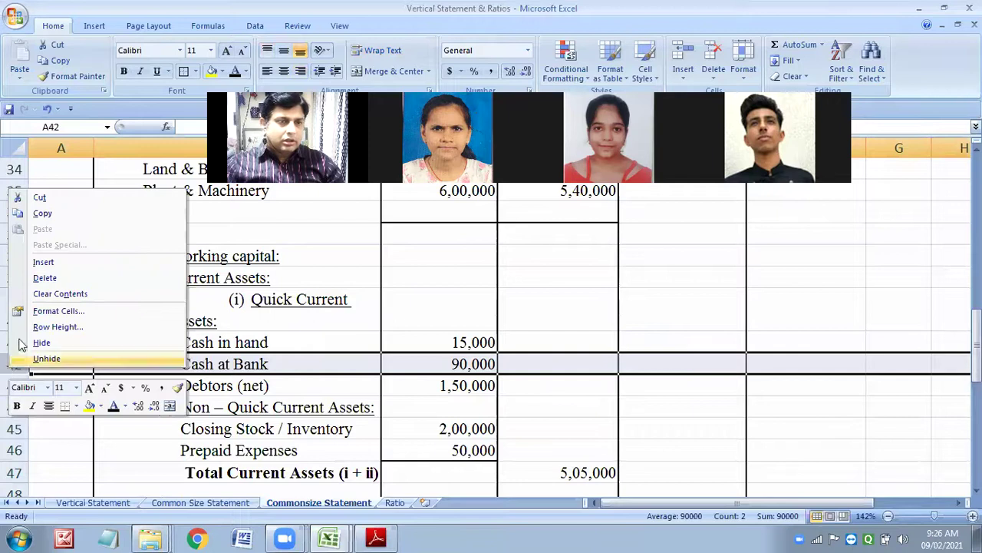
pyautogui.click(43, 277)
# Step: Set the Cash in hand amounts in row 41 to 1,00,000 and 1,40,000, giving the second amount a readable font colour
pyautogui.click(473, 345)
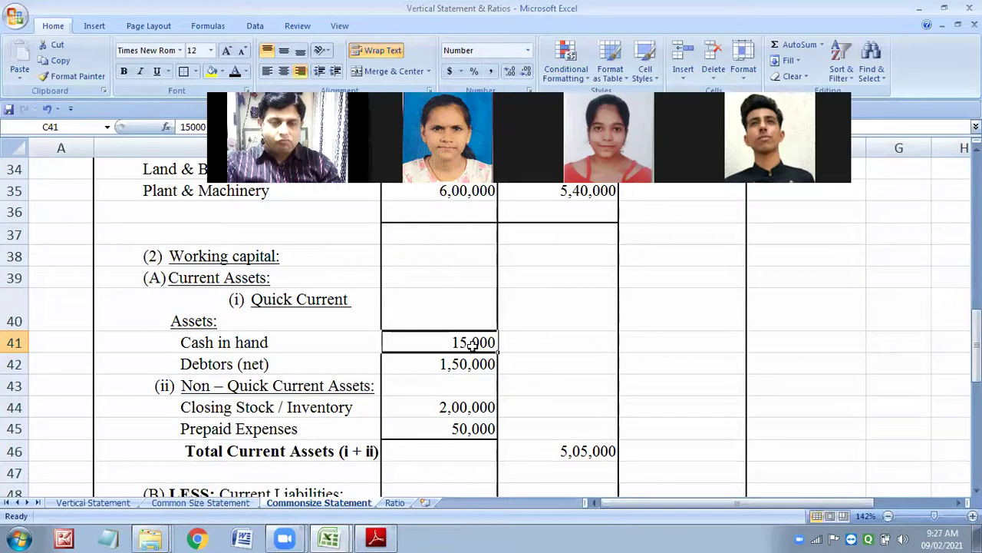
pyautogui.click(469, 364)
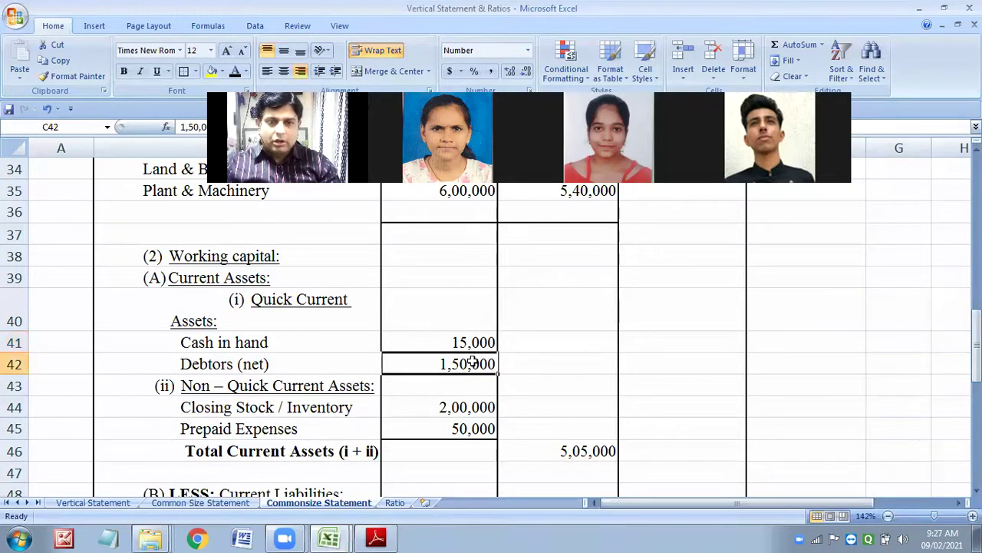
pyautogui.click(471, 342)
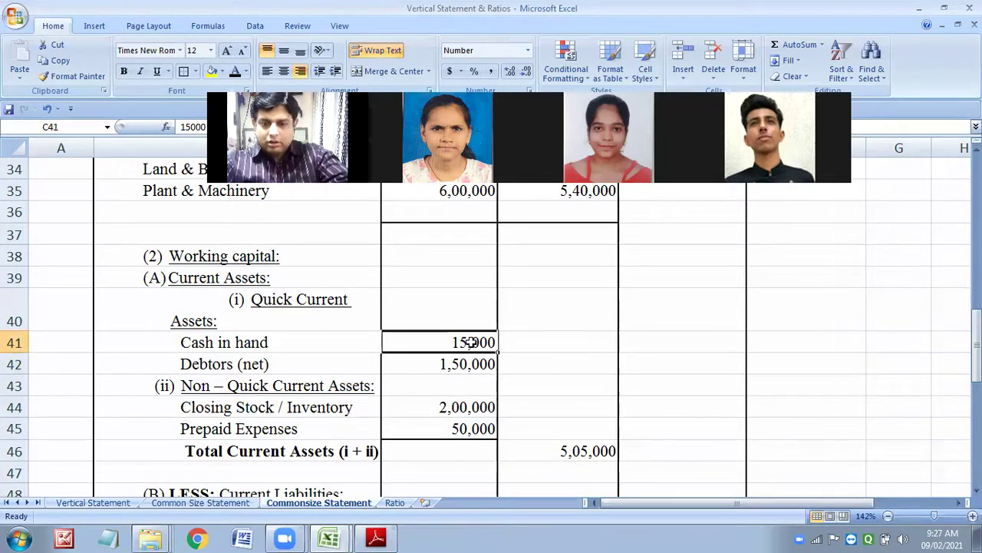
pyautogui.write('1,00,000')
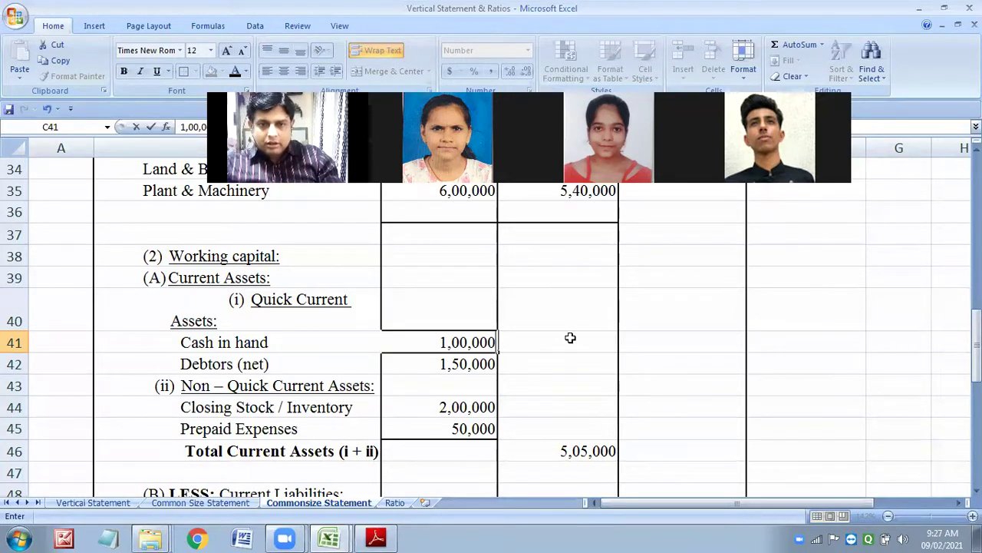
pyautogui.click(570, 338)
pyautogui.write('1,40,0')
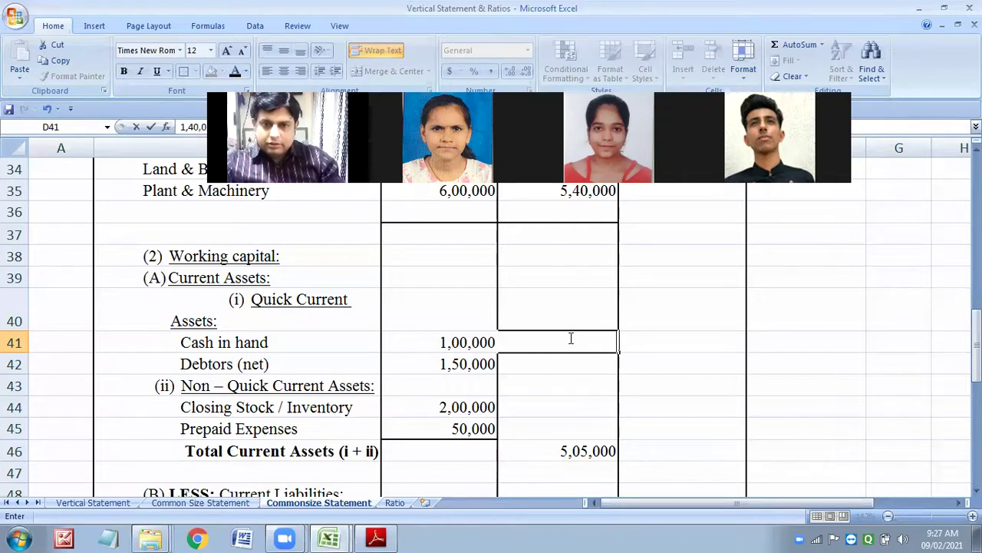
pyautogui.click(563, 359)
pyautogui.click(564, 343)
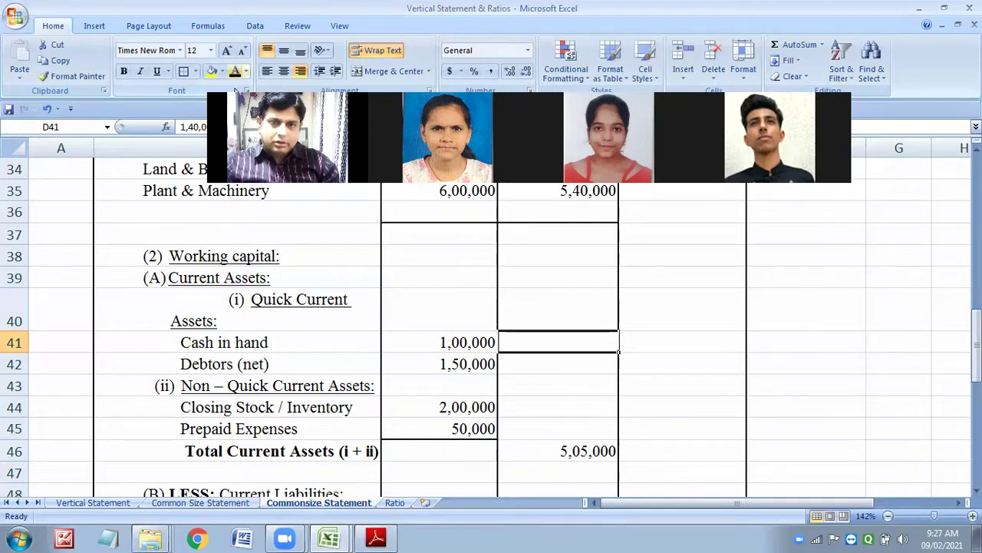
# Step: Set the Debtors (net) amounts in row 42 to 2,00,000 in the first Rs. column and 3,00,000 in the second
pyautogui.click(456, 364)
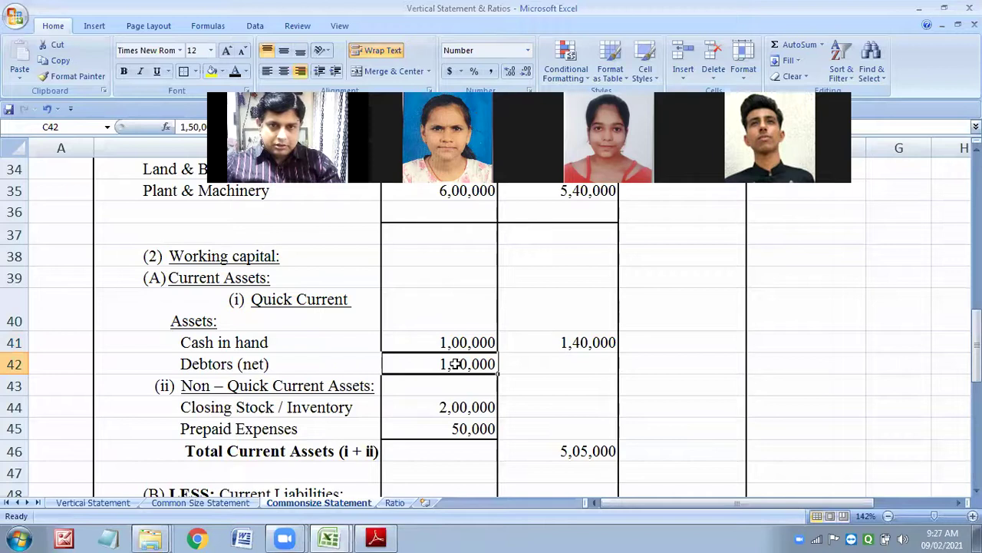
pyautogui.write('2')
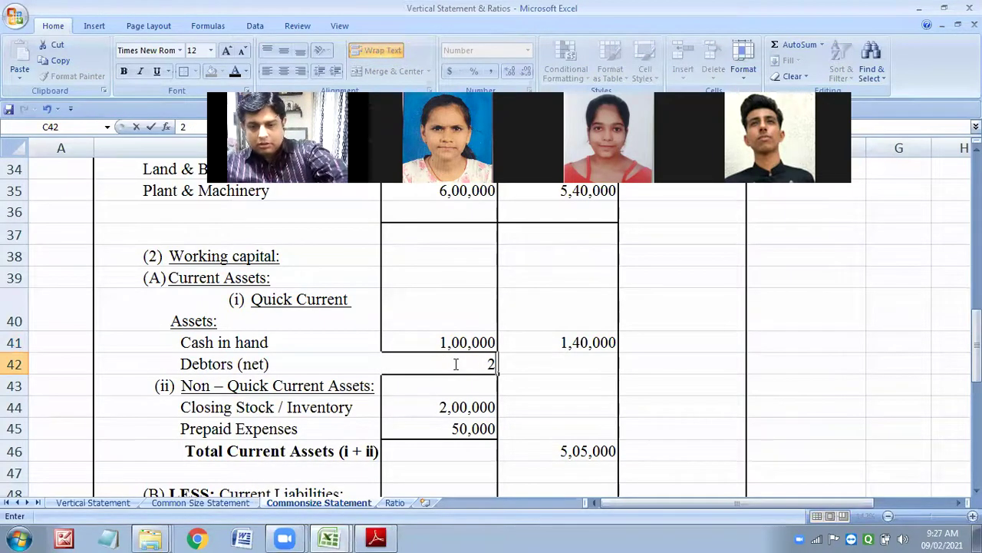
pyautogui.write(',00,000')
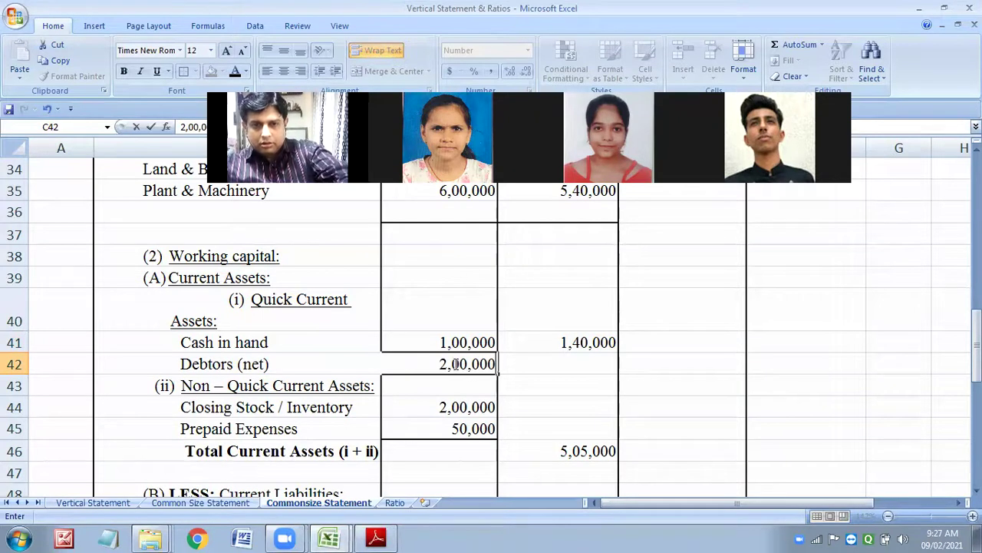
pyautogui.click(587, 363)
pyautogui.write('3,00')
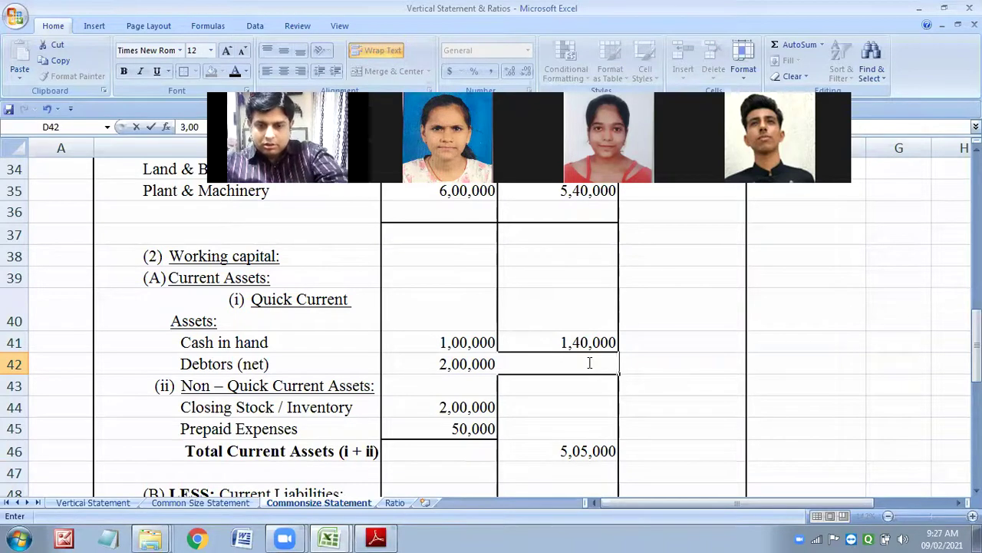
pyautogui.write(',000')
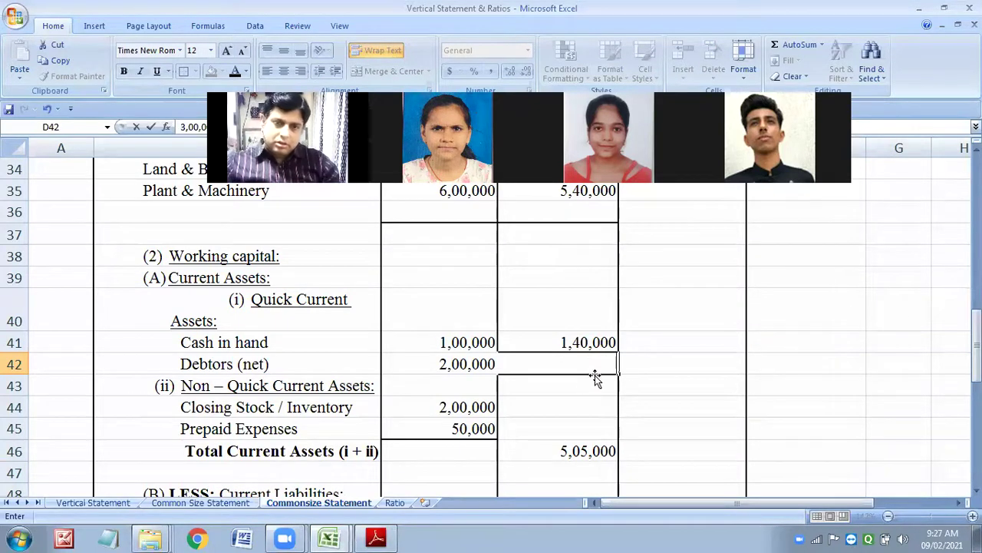
pyautogui.press('Return')
pyautogui.click(564, 366)
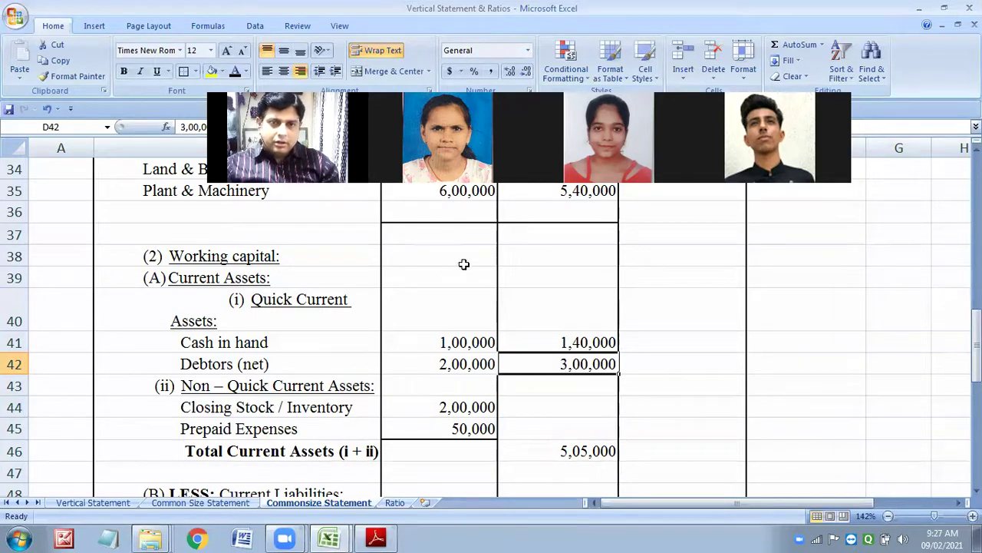
# Step: Replace the Prepaid Expenses label in row 45 with the Closing Stock / Inventory label copied from row 44
pyautogui.click(14, 428)
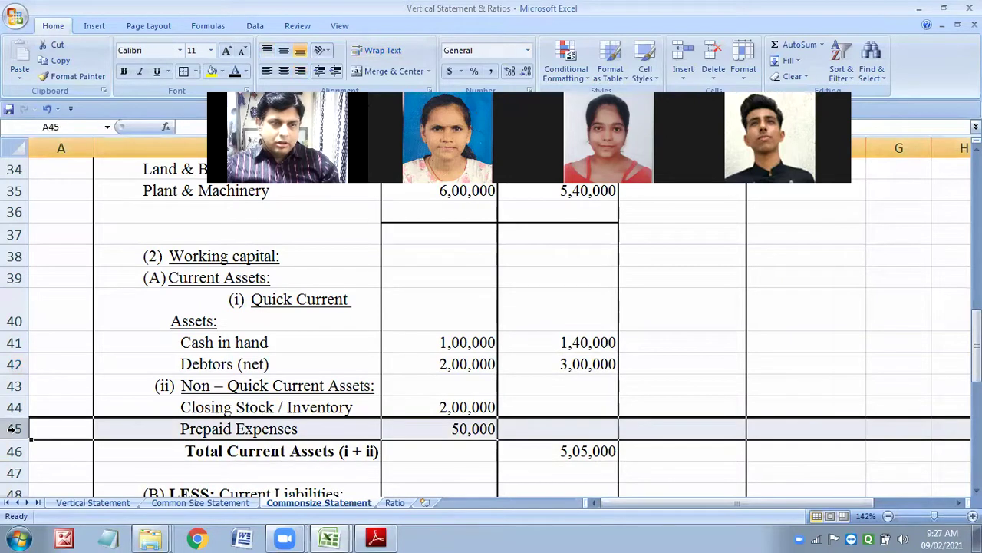
pyautogui.click(123, 407)
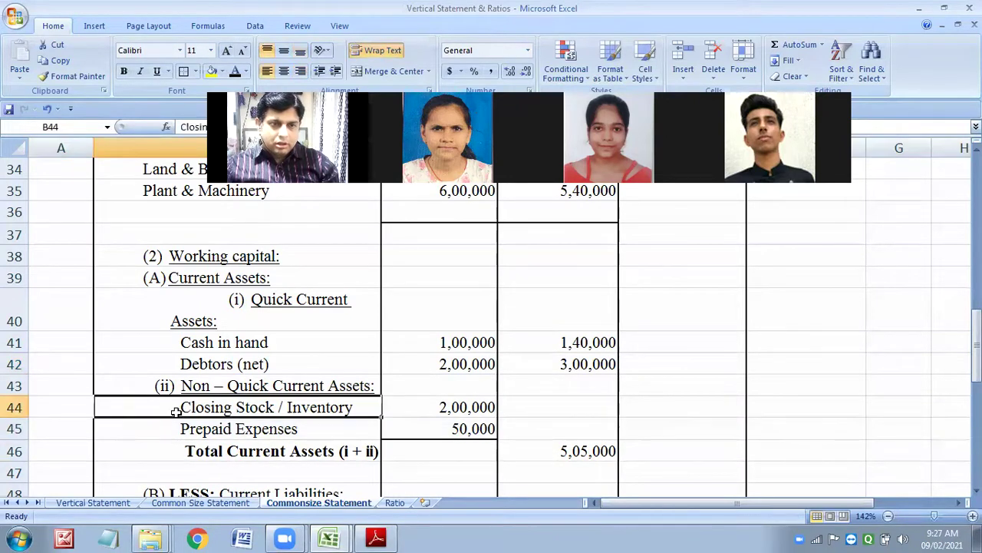
pyautogui.doubleClick(188, 407)
pyautogui.moveTo(182, 407); pyautogui.dragTo(355, 400)
pyautogui.click(61, 62)
pyautogui.doubleClick(182, 428)
pyautogui.moveTo(182, 428); pyautogui.dragTo(301, 430)
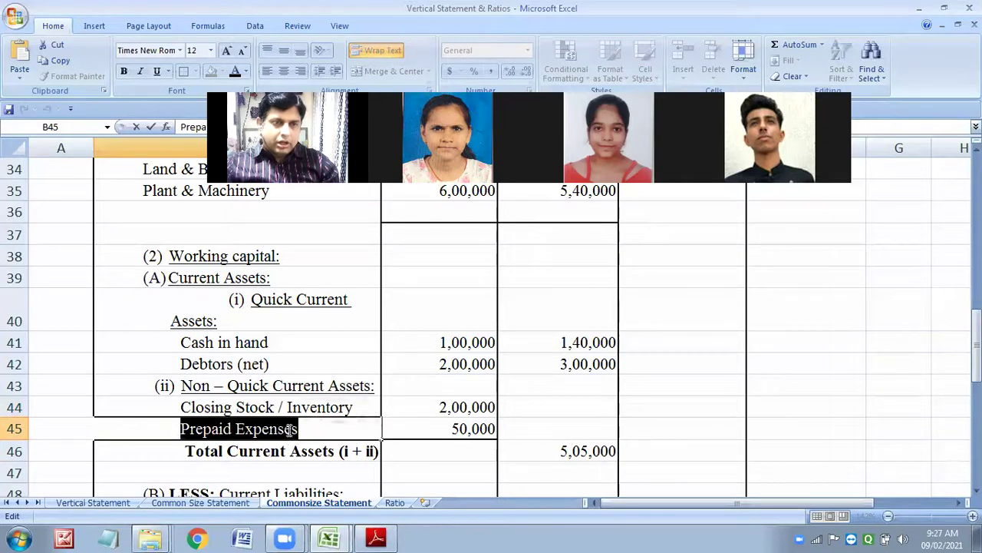
pyautogui.click(17, 62)
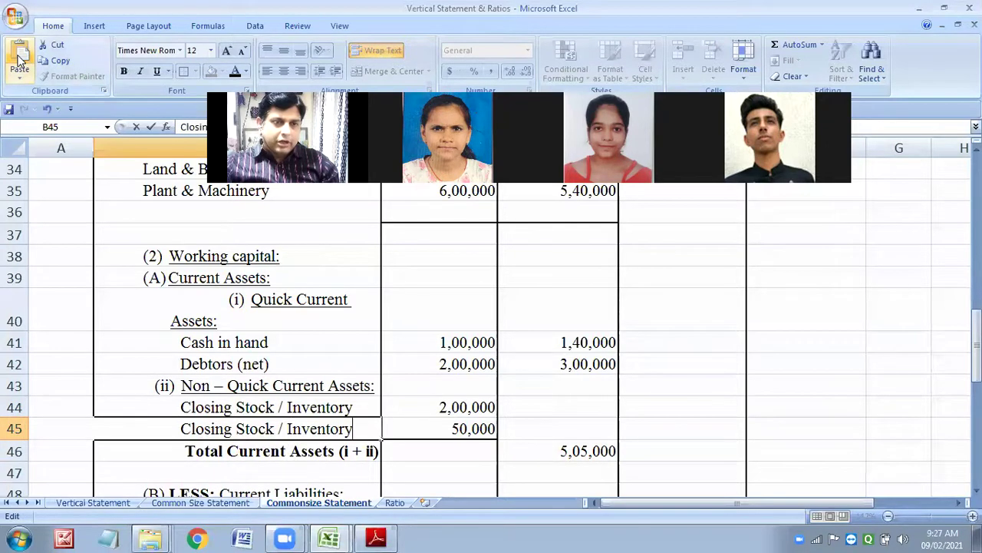
# Step: Delete the original Closing Stock / Inventory row, row 44, keeping the relabelled row beneath it
pyautogui.click(16, 407)
pyautogui.rightClick(17, 409)
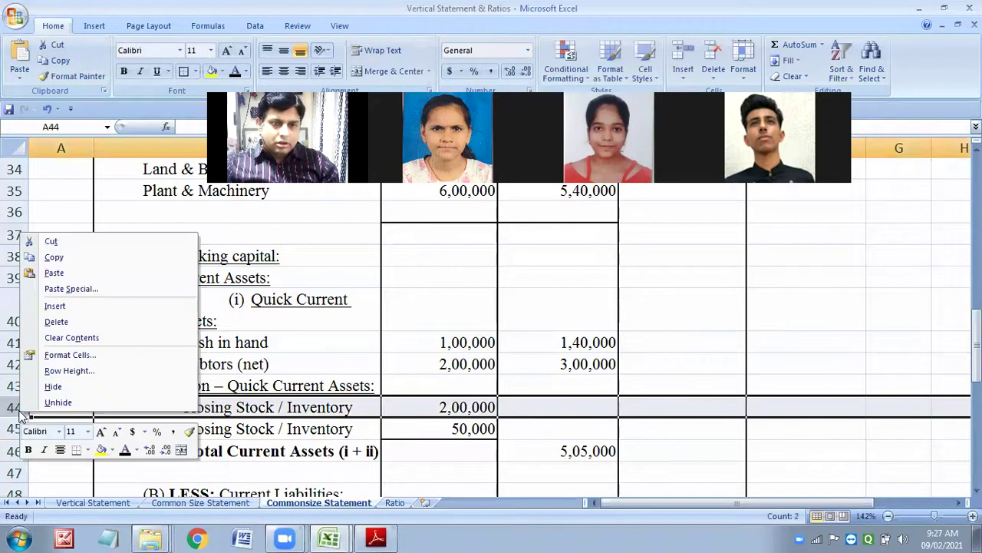
pyautogui.click(55, 322)
pyautogui.click(535, 453)
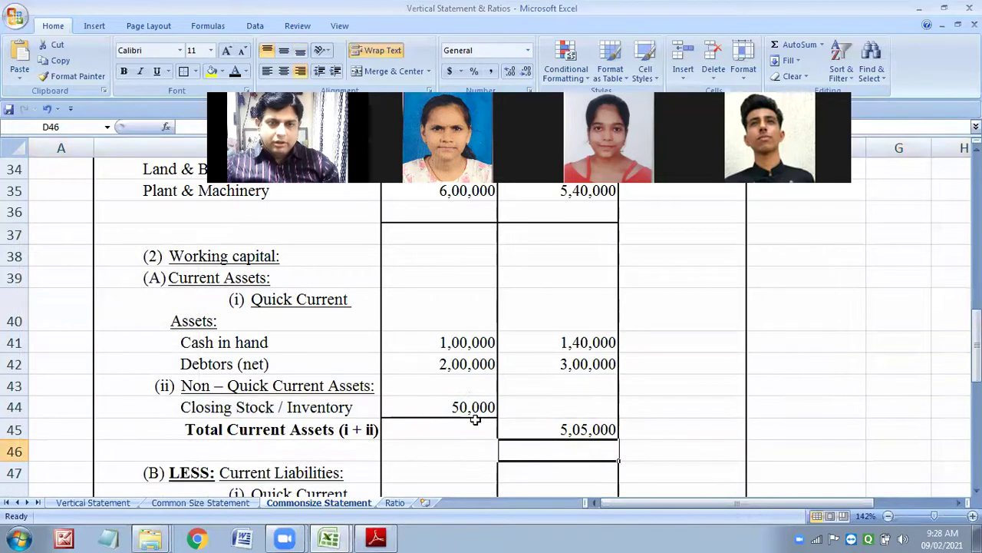
# Step: Set the Closing Stock / Inventory amounts in row 44 to 2,00,000 in the first Rs. column and 3,00,000 in the second
pyautogui.click(459, 407)
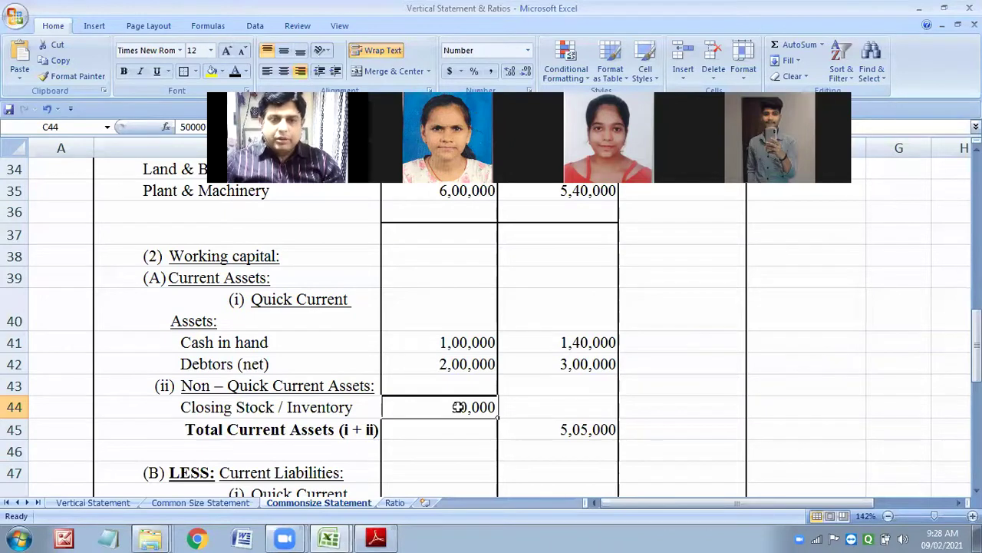
pyautogui.write('2,00,')
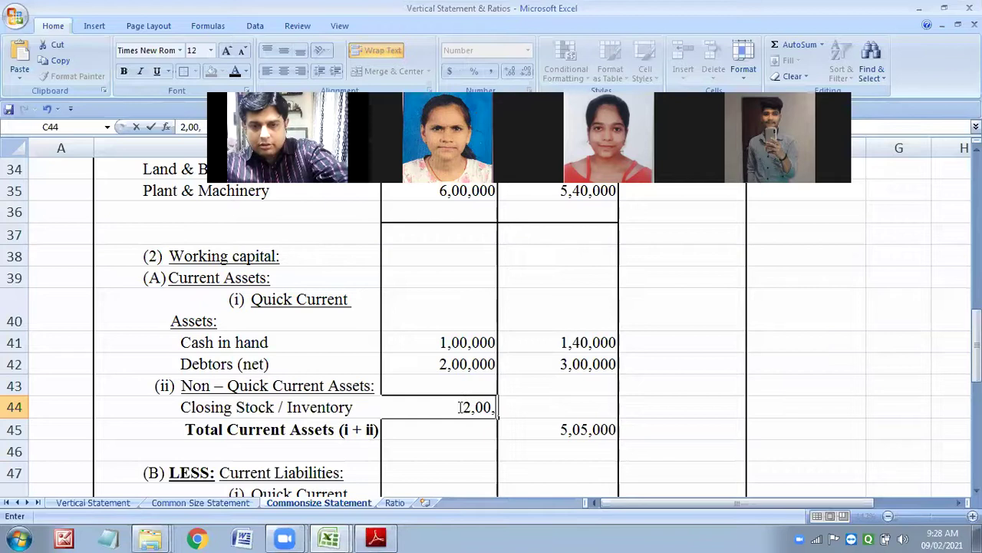
pyautogui.write('000')
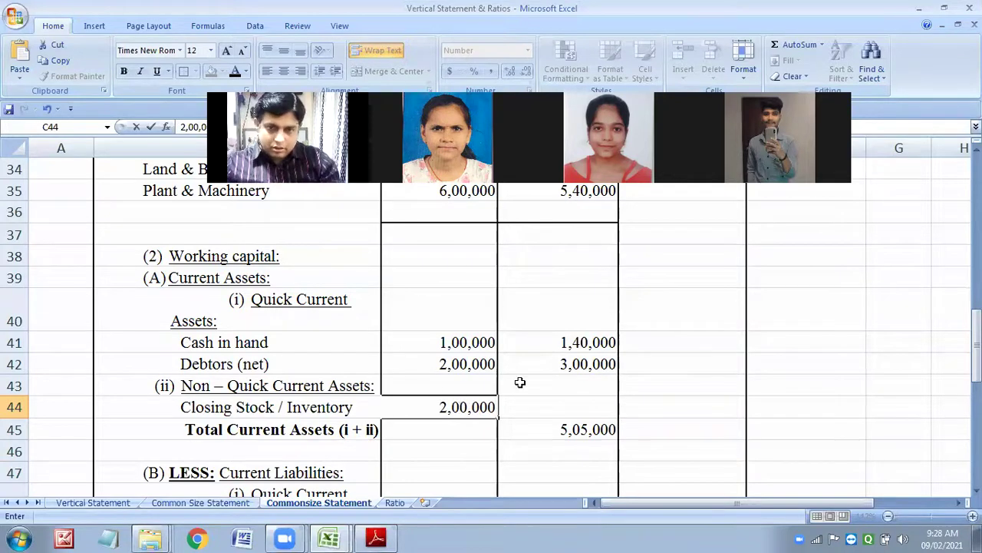
pyautogui.click(552, 397)
pyautogui.write('3,00,000')
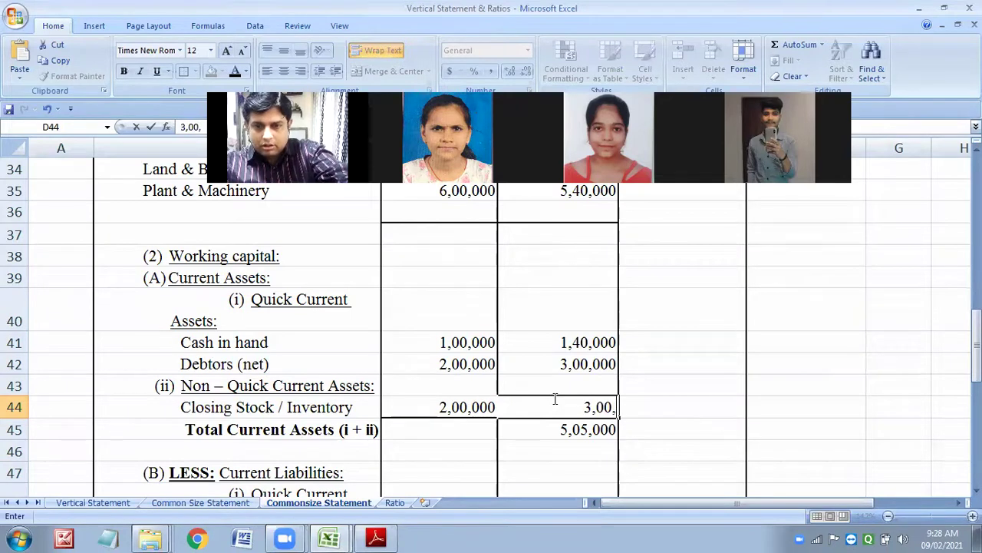
# Step: Clear the Total Current Assets amount in row 45 and underline the Closing Stock amount in the second Rs. column
pyautogui.click(585, 430)
pyautogui.press('Delete')
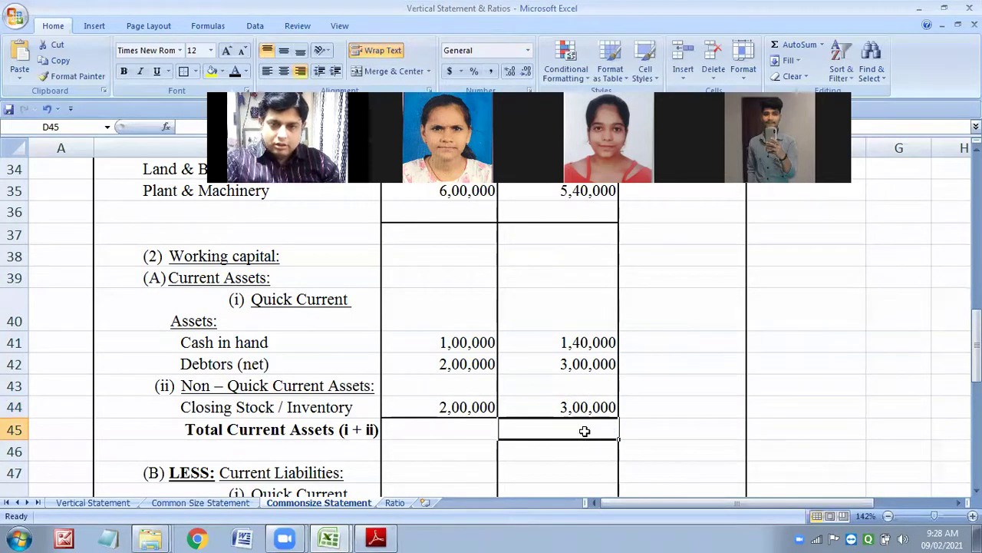
pyautogui.click(572, 408)
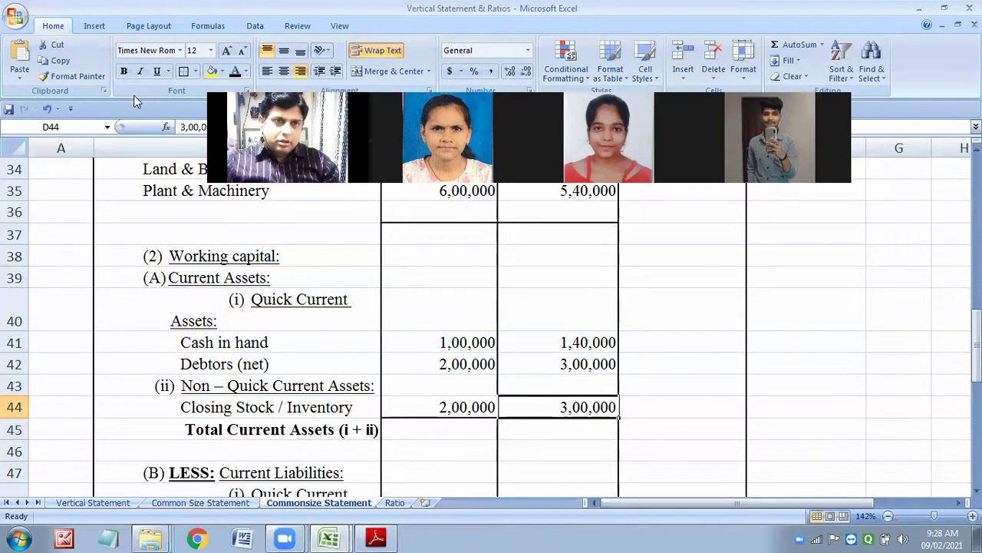
pyautogui.click(158, 72)
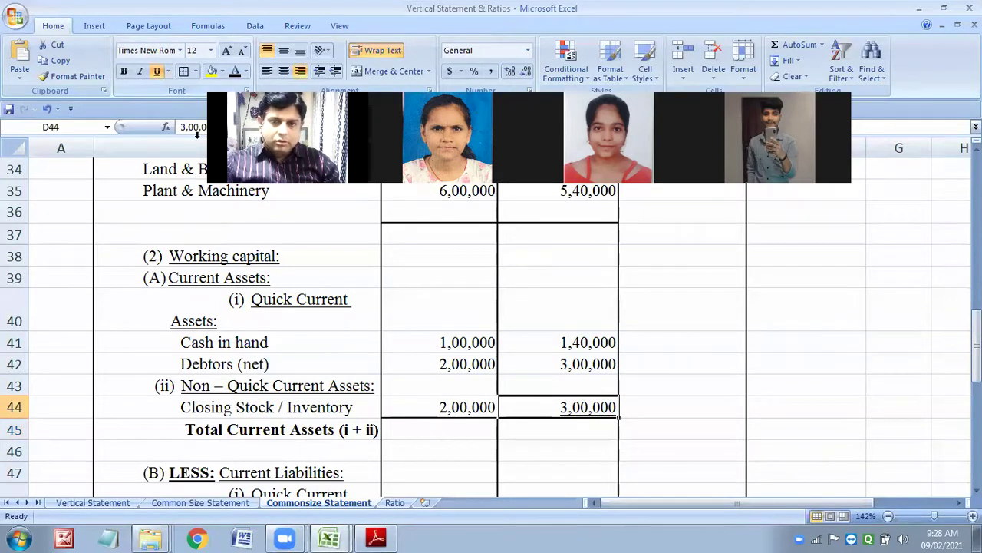
pyautogui.click(568, 460)
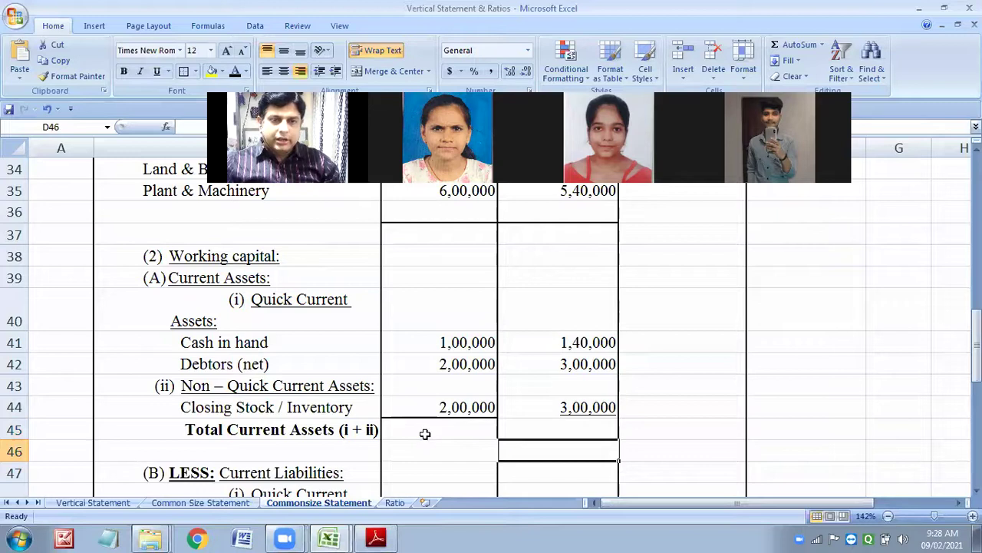
# Step: Enter the fixed assets totals in row 37 as 8,00,000 in the first Rs. column and 7,80,0000 in the second
pyautogui.scroll(2, 427, 299)
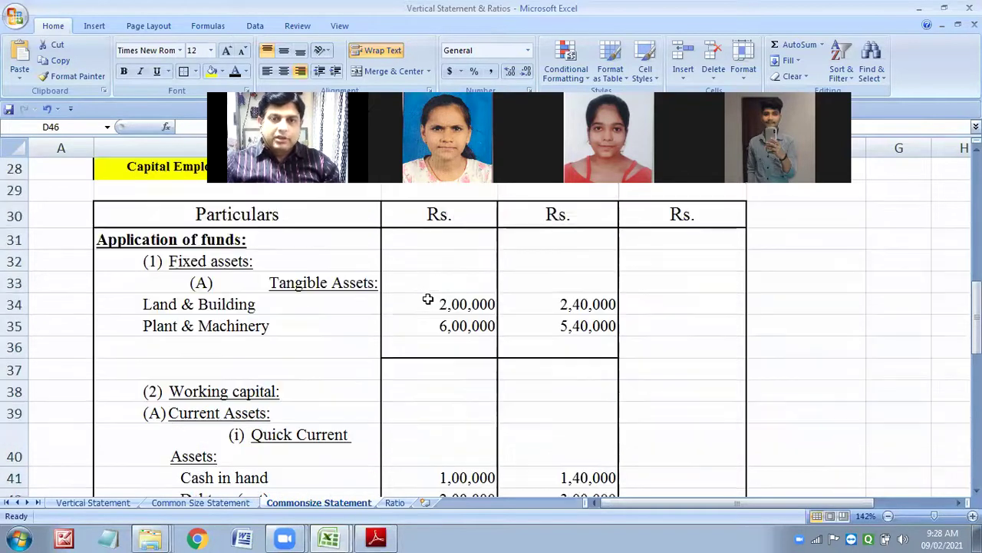
pyautogui.click(452, 364)
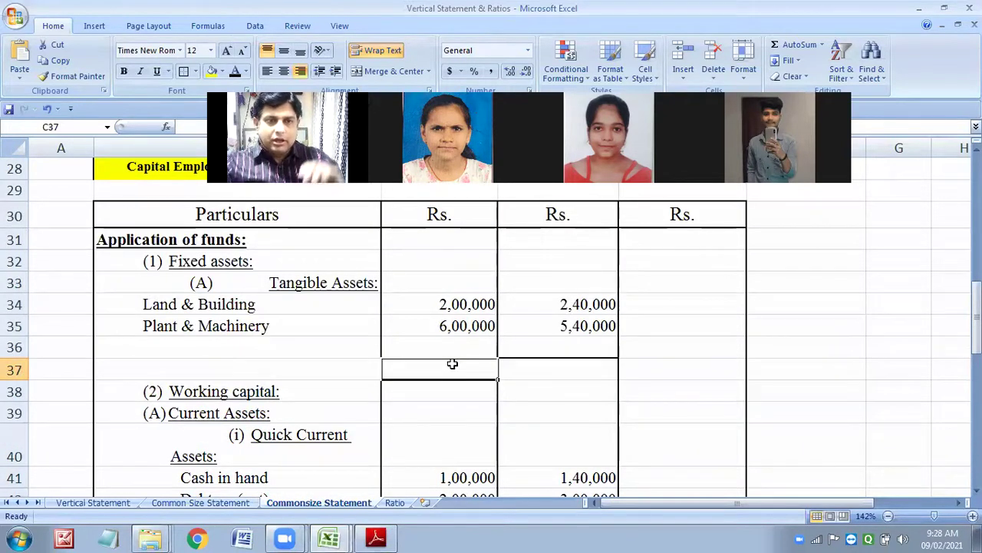
pyautogui.write('8')
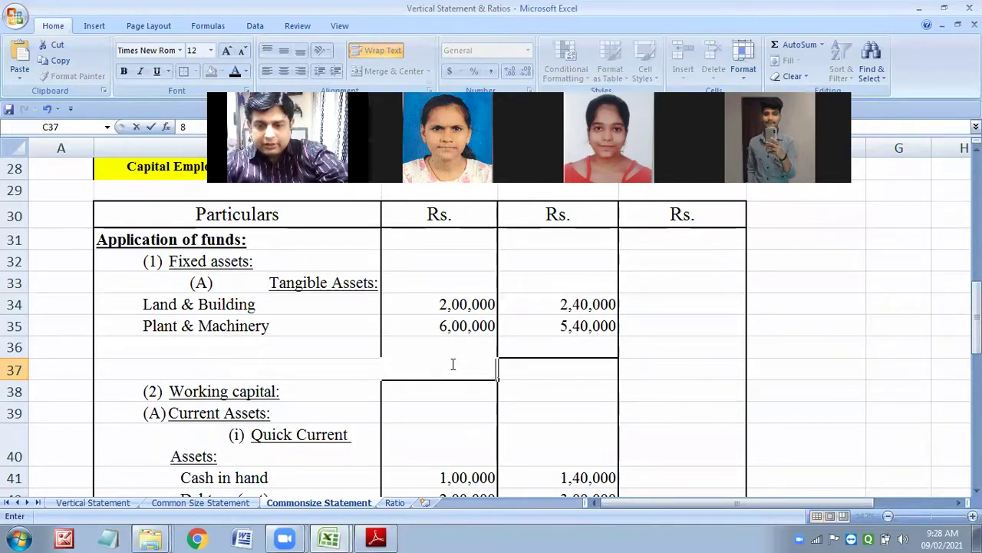
pyautogui.write('8,')
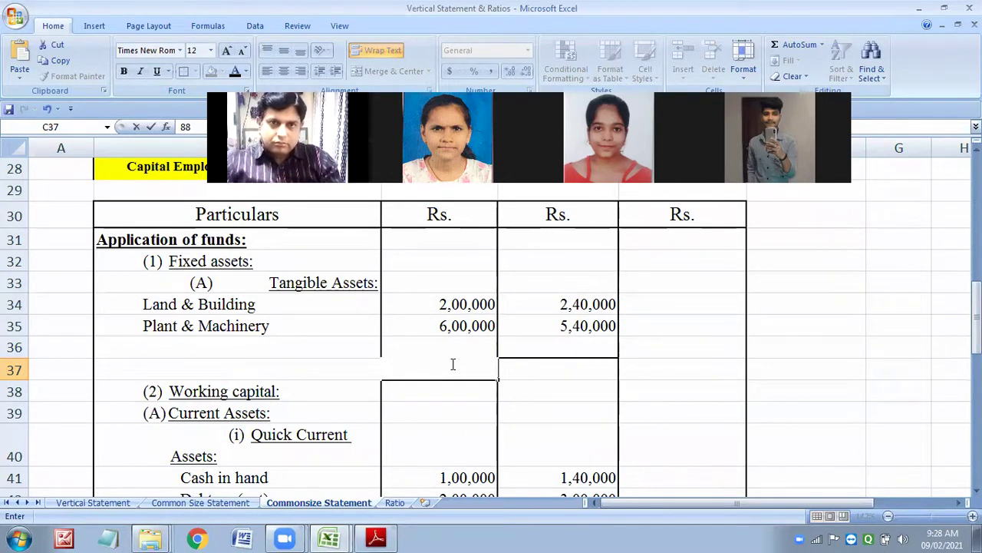
pyautogui.press('BackSpace')
pyautogui.press('BackSpace')
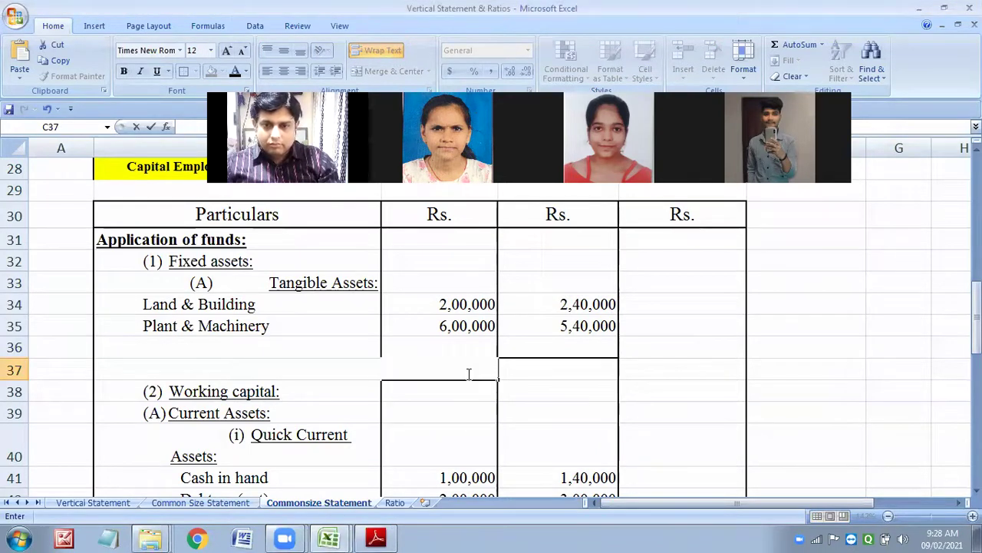
pyautogui.write('8,00,0')
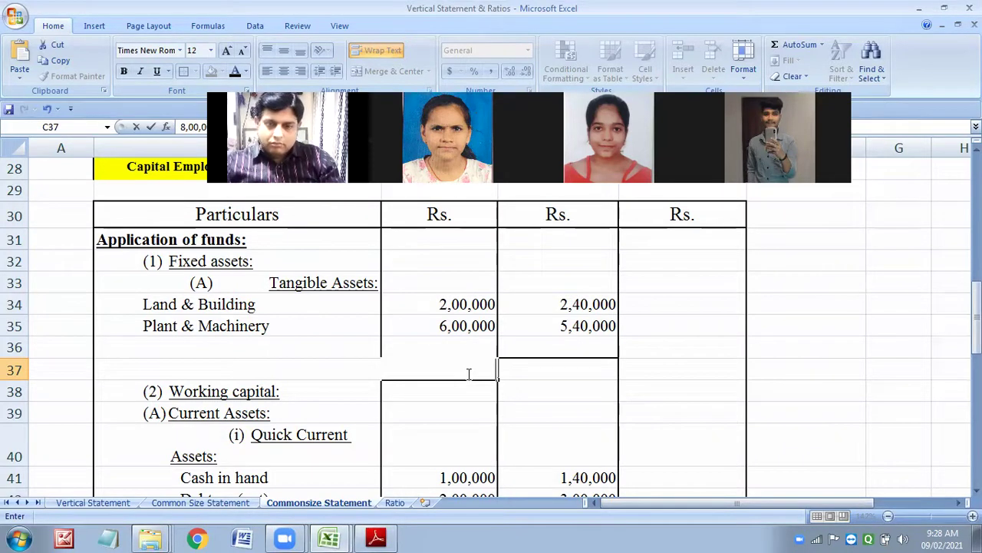
pyautogui.click(543, 369)
pyautogui.write('7,80,0')
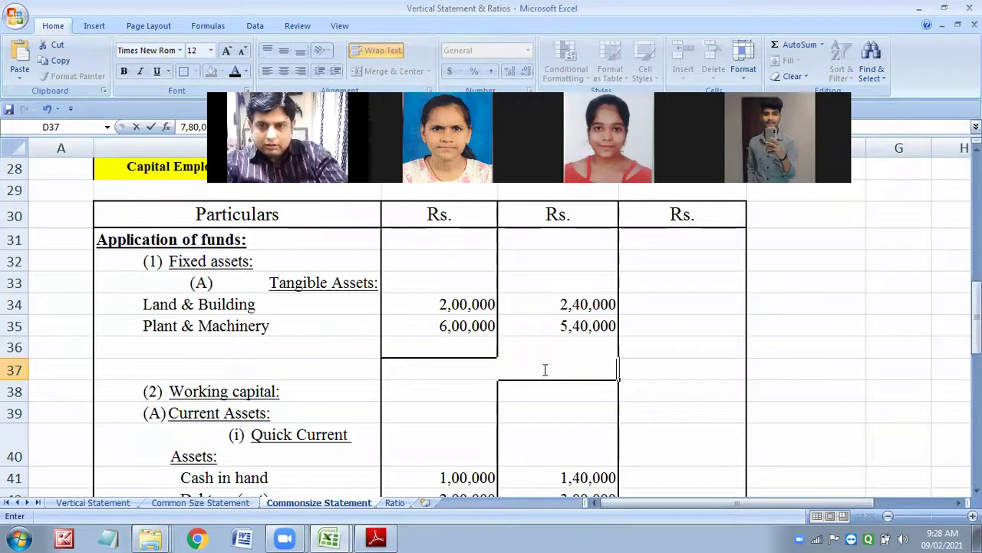
# Step: Change the font colour of the fixed assets totals in row 37 to black in both Rs. columns
pyautogui.moveTo(441, 347); pyautogui.dragTo(609, 345)
pyautogui.moveTo(441, 369); pyautogui.dragTo(598, 366)
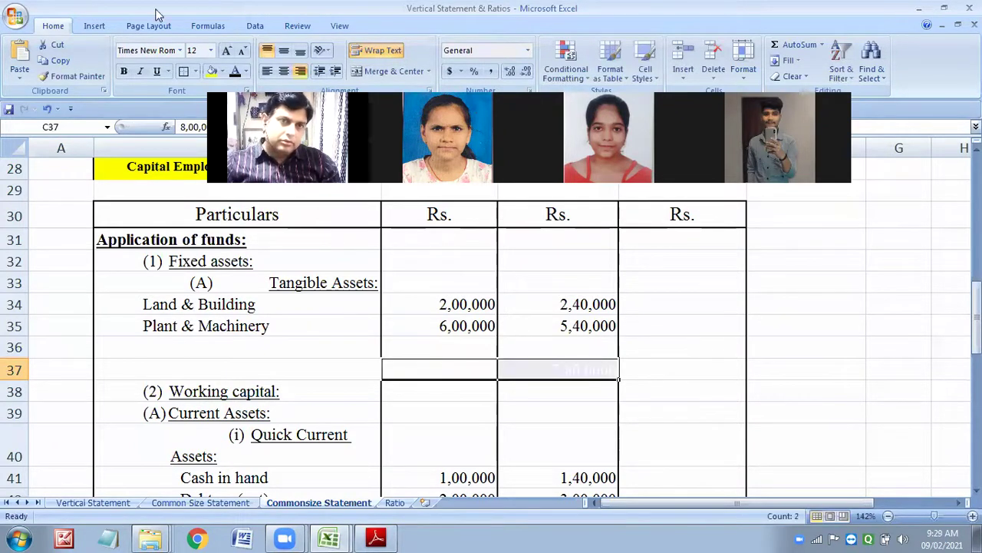
pyautogui.click(236, 73)
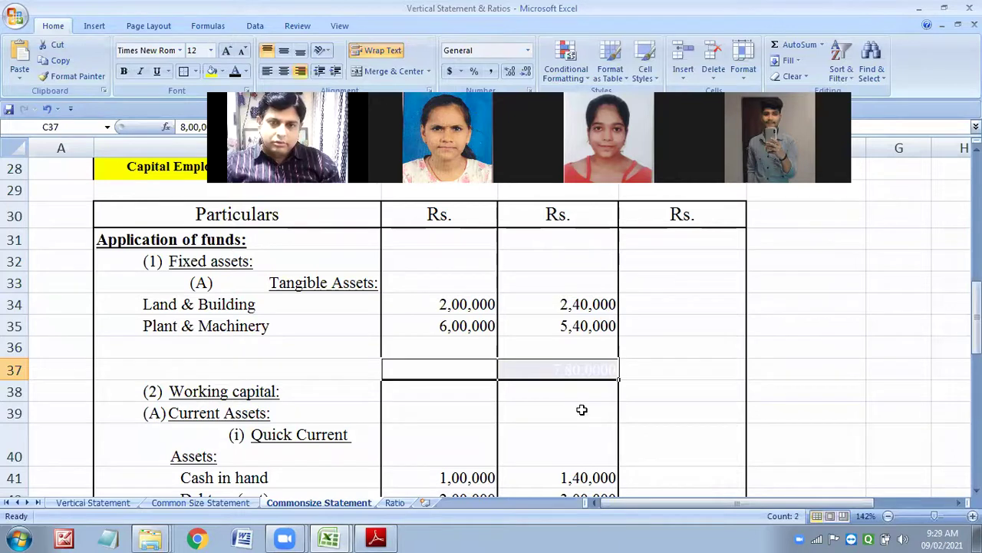
# Step: Correct the fixed assets totals in row 37 to 8,00,000 in the first Rs. column and 7,80,000 in the second
pyautogui.doubleClick(599, 369)
pyautogui.doubleClick(489, 369)
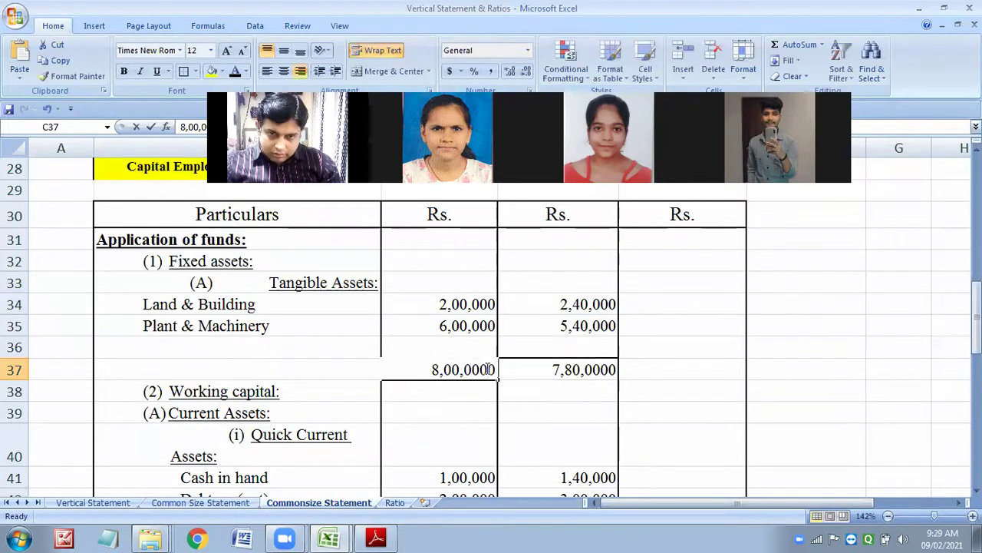
pyautogui.moveTo(487, 370); pyautogui.dragTo(496, 370)
pyautogui.press('BackSpace')
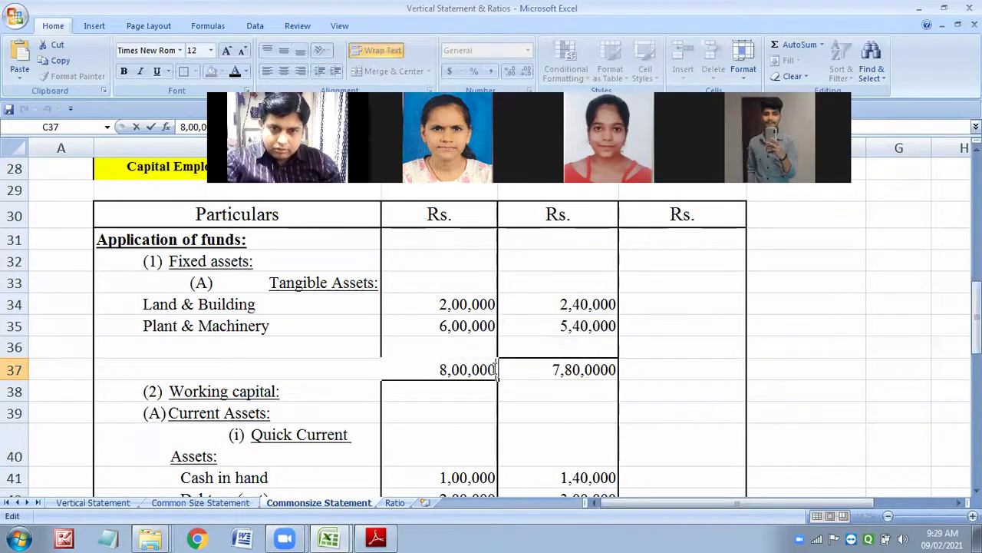
pyautogui.click(608, 370)
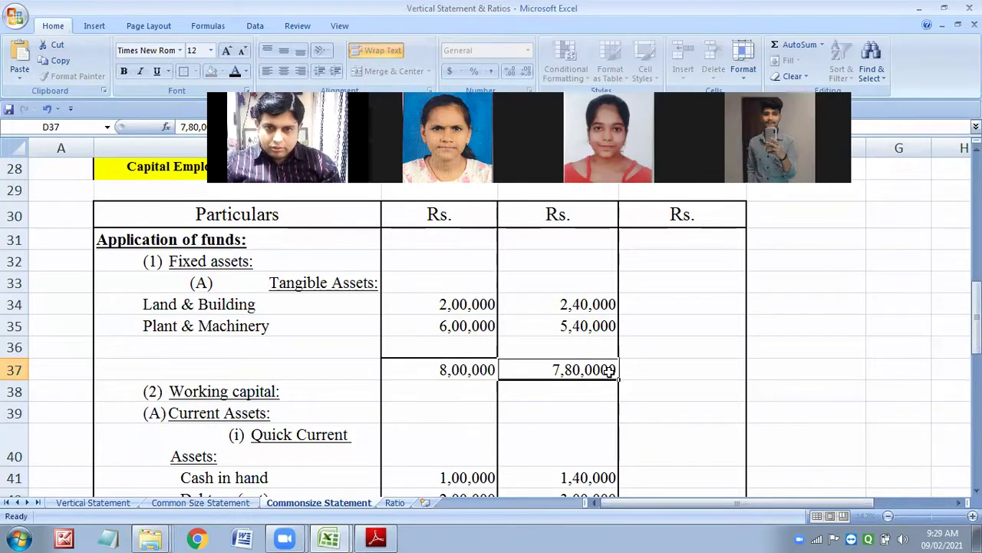
pyautogui.doubleClick(614, 372)
pyautogui.hotkey('shift', 'Left')
pyautogui.press('BackSpace')
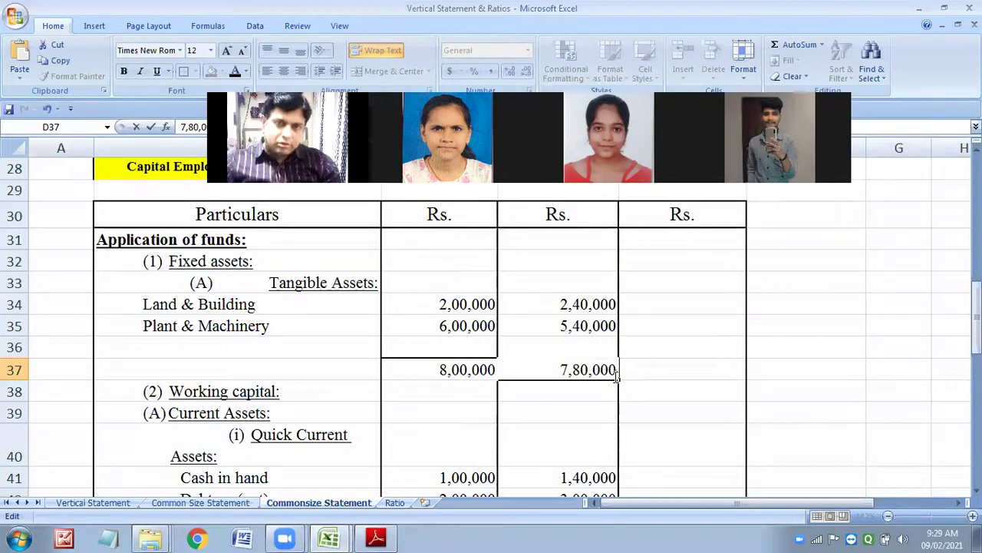
pyautogui.click(634, 404)
# Step: Underline both fixed assets totals in row 37
pyautogui.click(434, 373)
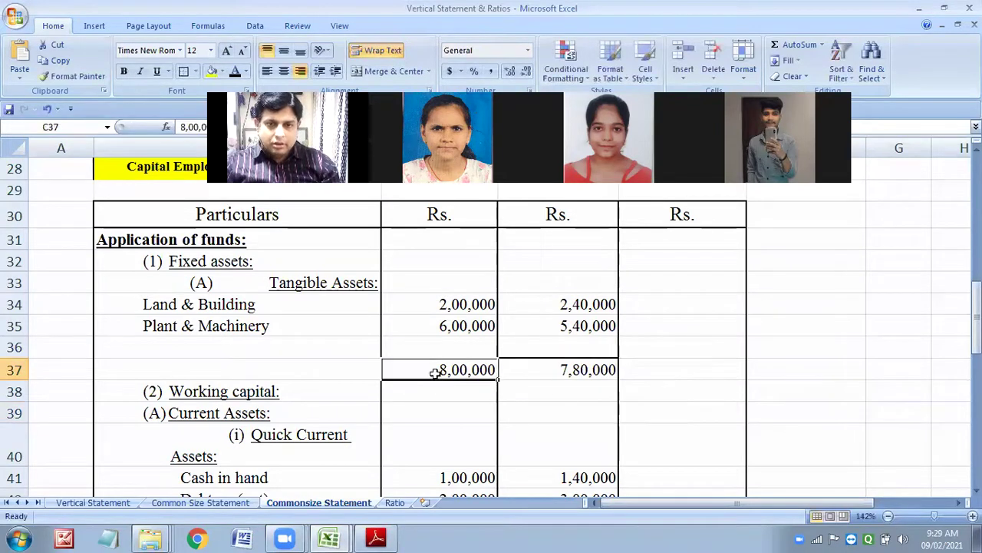
pyautogui.moveTo(435, 373); pyautogui.dragTo(548, 371)
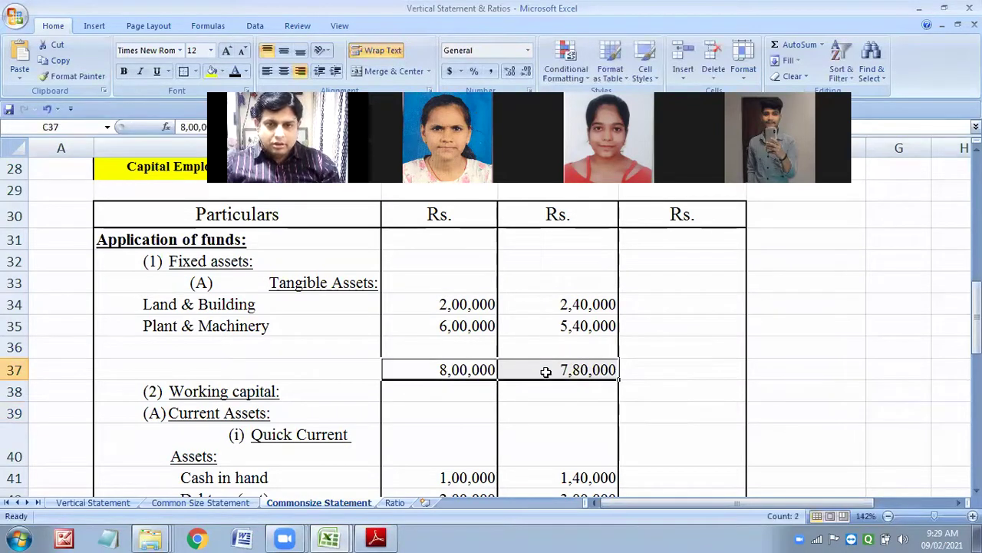
pyautogui.click(157, 74)
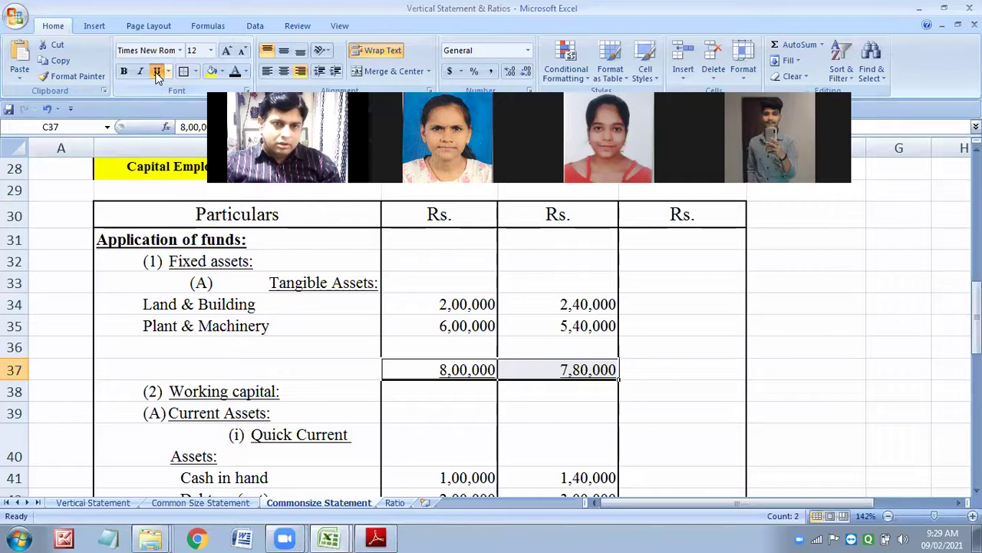
pyautogui.click(588, 417)
# Step: Enter 5,00,000 as Total Current Assets in the first Rs. column of row 45 and underline it
pyautogui.scroll(-2, 429, 369)
pyautogui.click(305, 235)
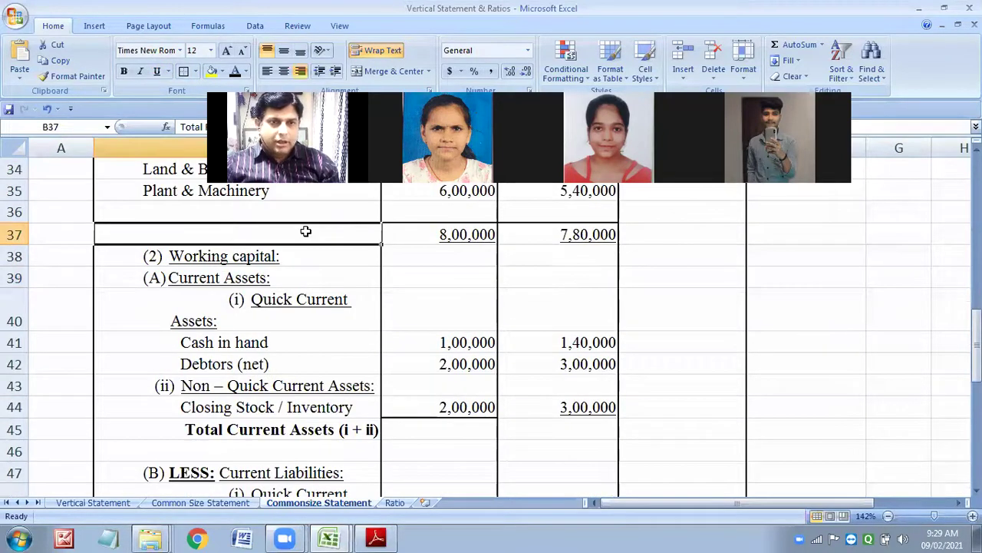
pyautogui.scroll(1, 305, 230)
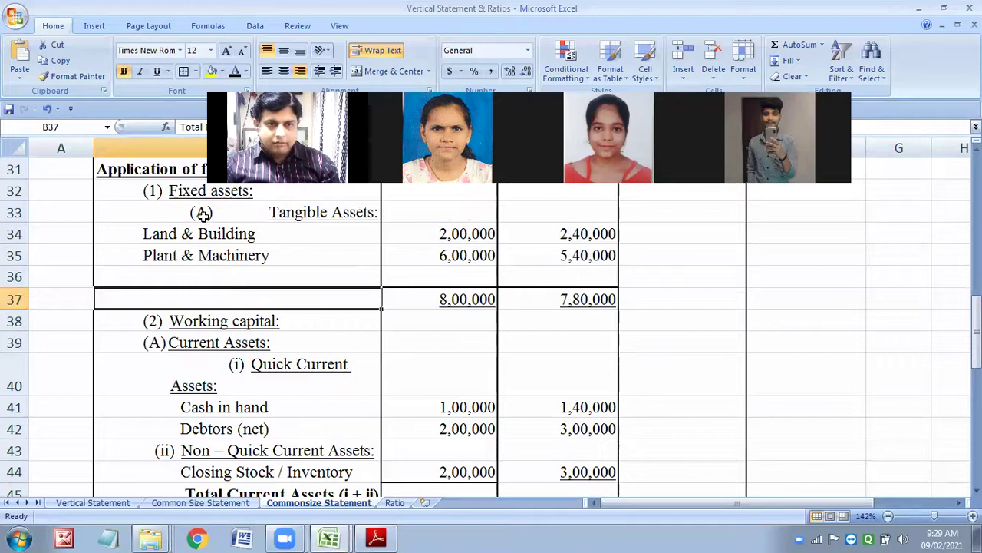
pyautogui.scroll(-1, 196, 321)
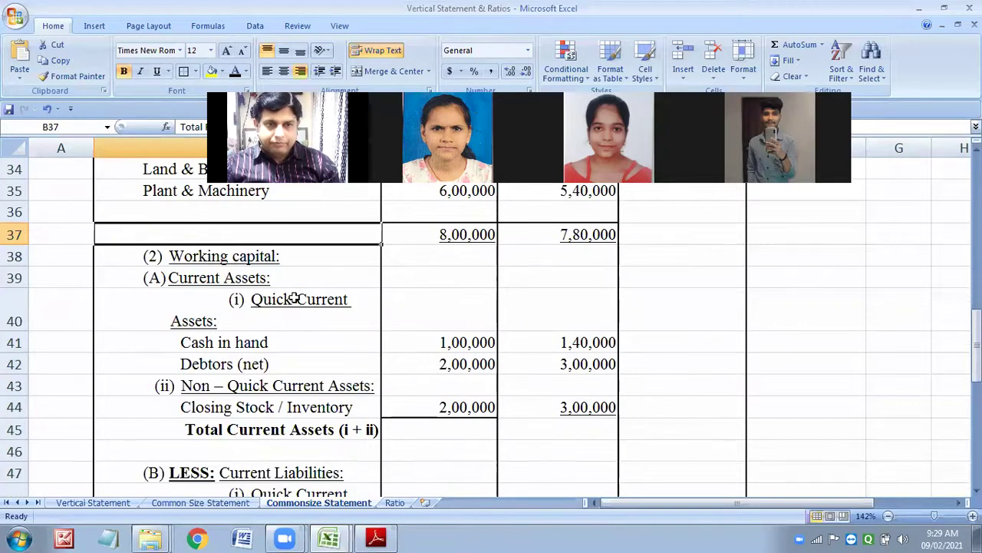
pyautogui.scroll(-1, 368, 412)
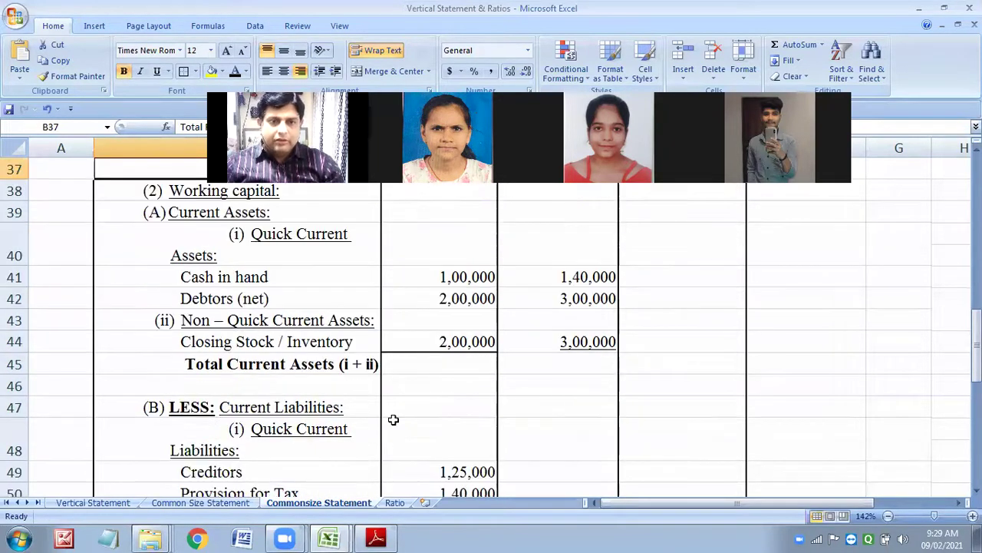
pyautogui.click(437, 364)
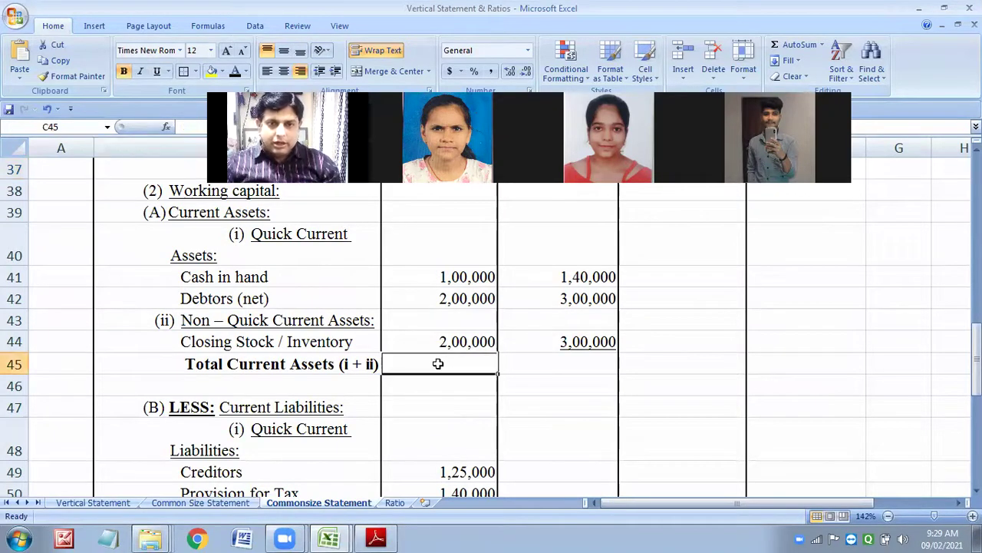
pyautogui.write('5')
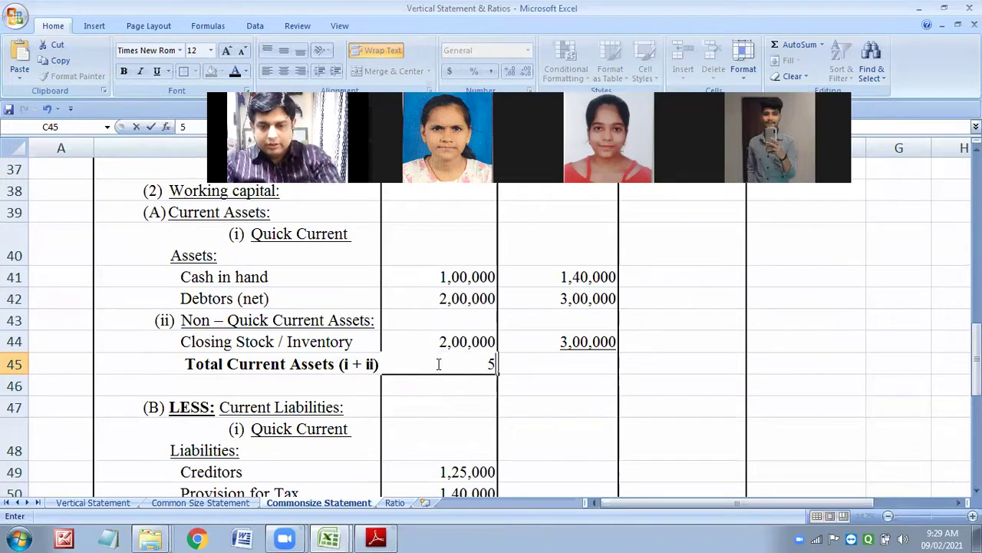
pyautogui.write(',00')
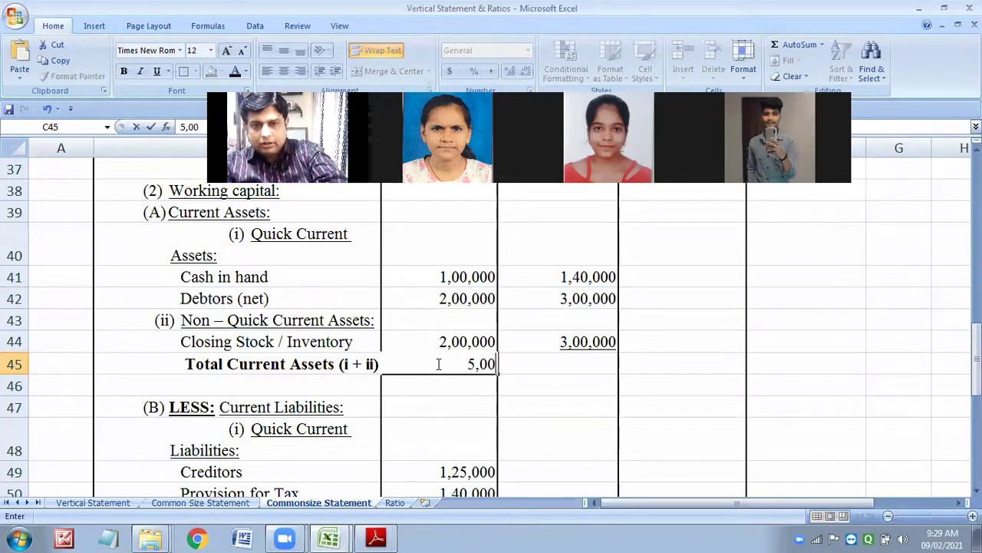
pyautogui.write(',000')
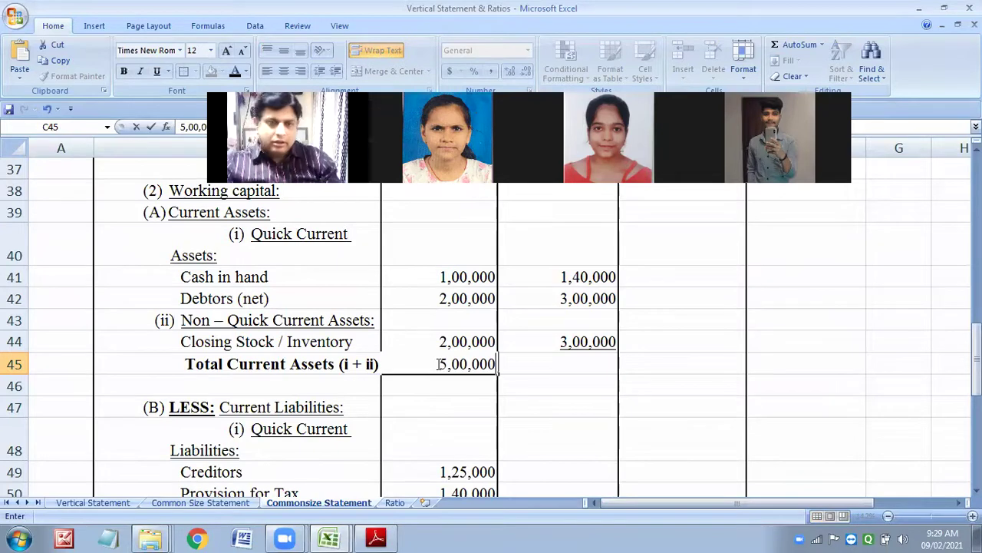
pyautogui.click(487, 408)
pyautogui.click(471, 367)
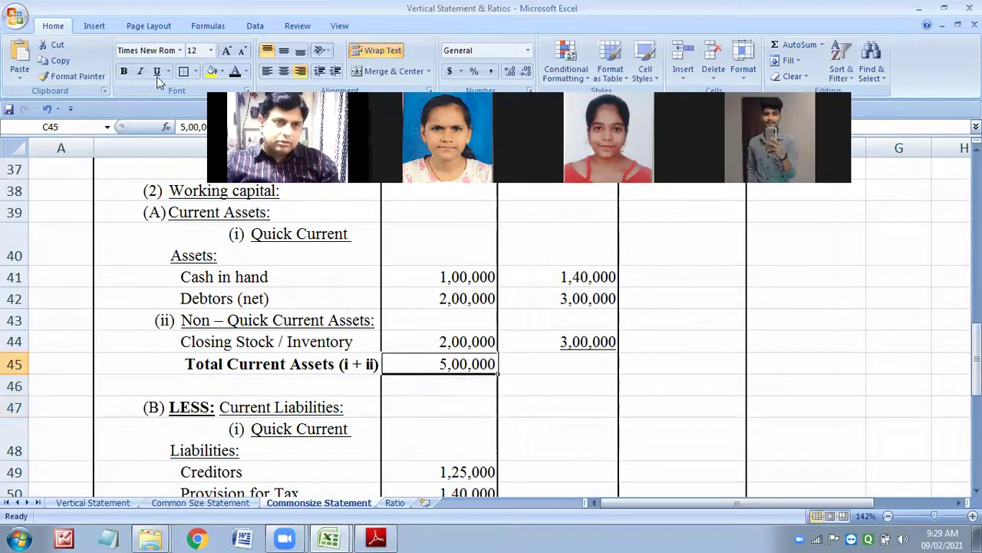
# Step: Enter 7,40,000 as Total Current Assets in the second Rs. column of row 45 and underline it
pyautogui.click(593, 368)
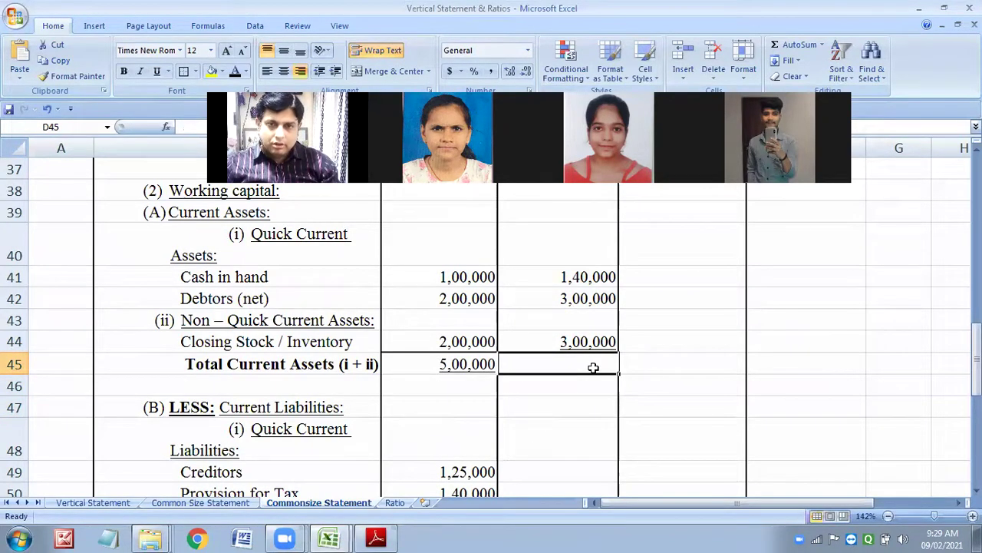
pyautogui.write('7')
pyautogui.write(',0')
pyautogui.press('BackSpace')
pyautogui.write('40,000')
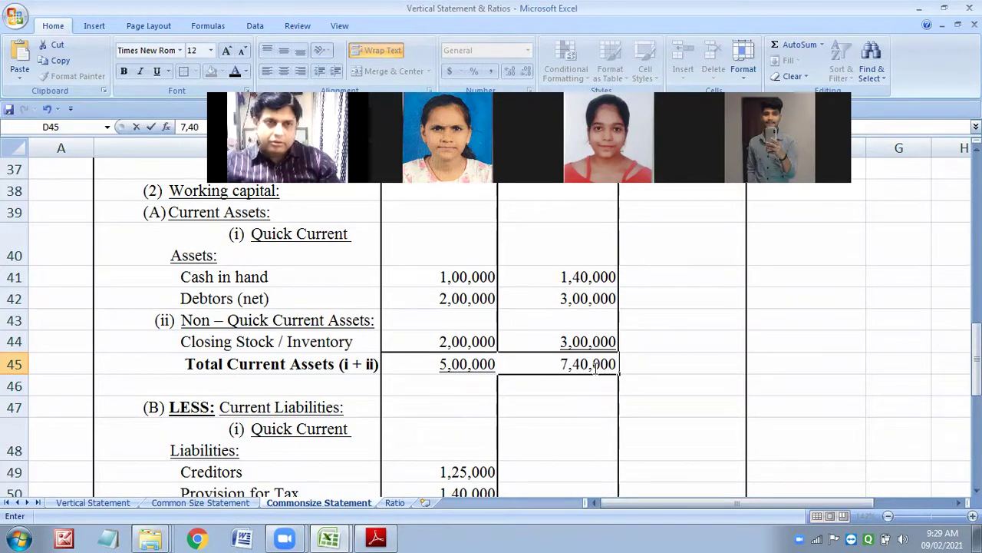
pyautogui.click(582, 409)
pyautogui.click(577, 365)
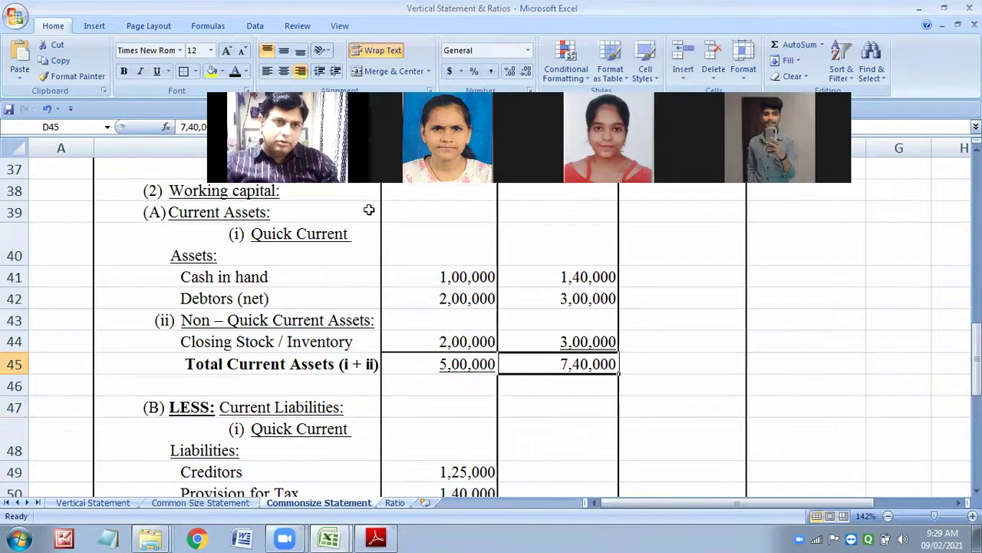
pyautogui.click(530, 396)
# Step: Delete the Proposed Dividend row and the Non-Quick Current Liabilities heading row, rows 51 and 52
pyautogui.scroll(-3, 444, 386)
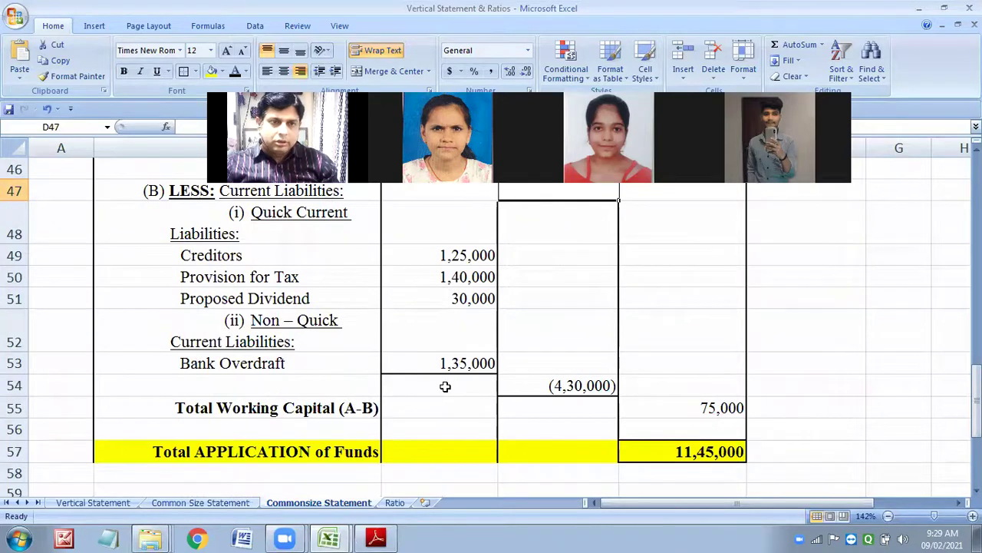
pyautogui.scroll(1, 445, 386)
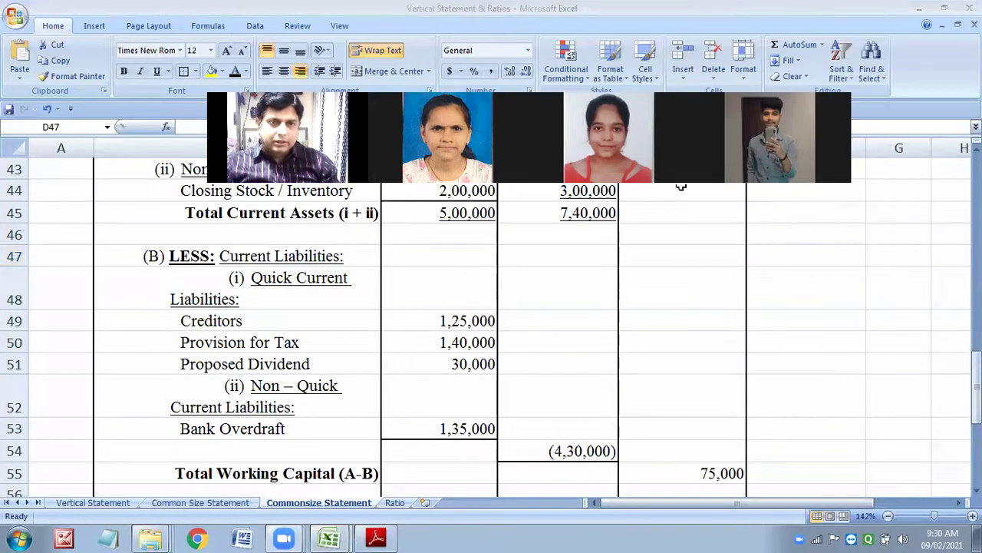
pyautogui.moveTo(15, 364); pyautogui.dragTo(9, 413)
pyautogui.rightClick(8, 413)
pyautogui.click(43, 320)
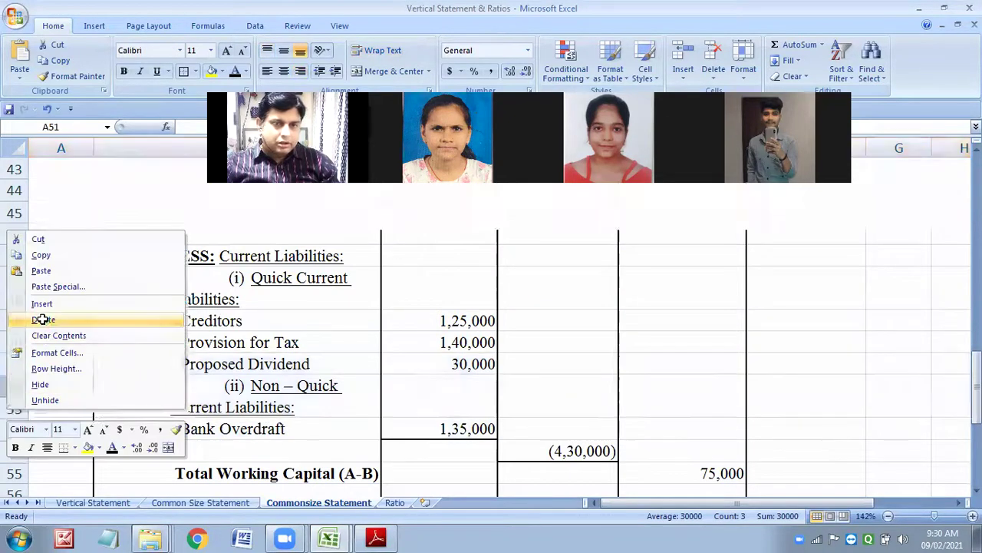
pyautogui.click(347, 350)
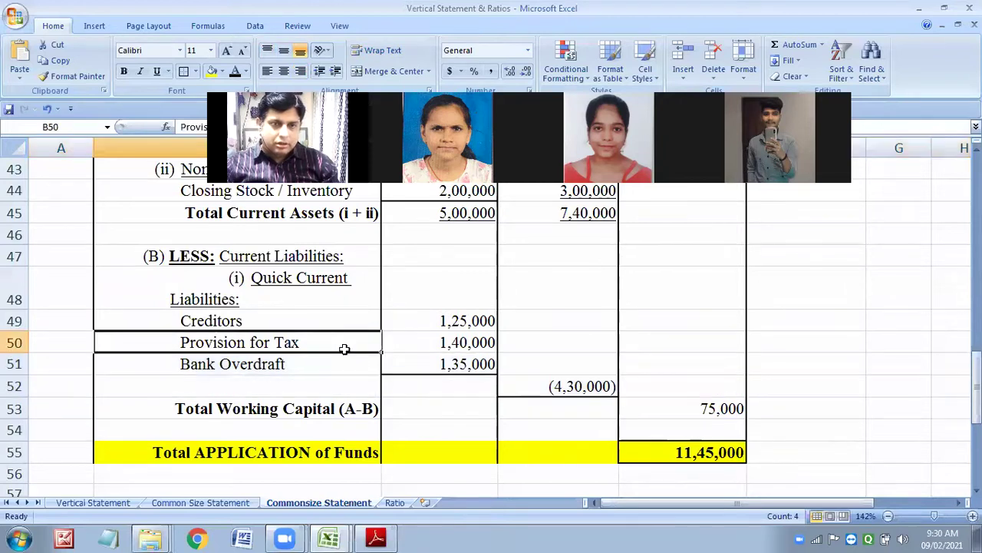
pyautogui.doubleClick(179, 340)
pyautogui.moveTo(181, 341); pyautogui.dragTo(283, 341)
pyautogui.click(312, 327)
pyautogui.hotkey('shift', 'Home')
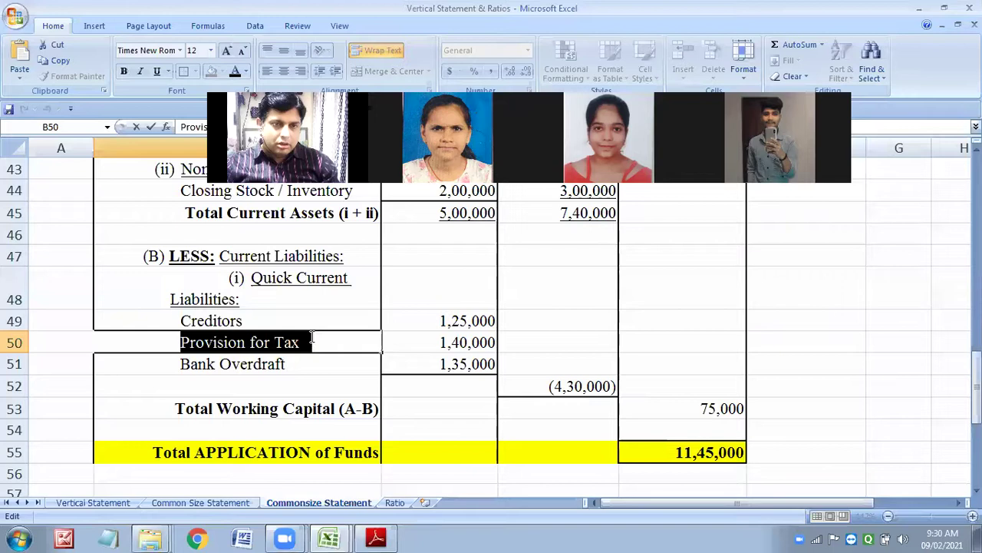
# Step: Replace the Bank Overdraft label in row 51 with "Income tax Liability"
pyautogui.click(184, 364)
pyautogui.doubleClick(177, 364)
pyautogui.moveTo(177, 364); pyautogui.dragTo(286, 366)
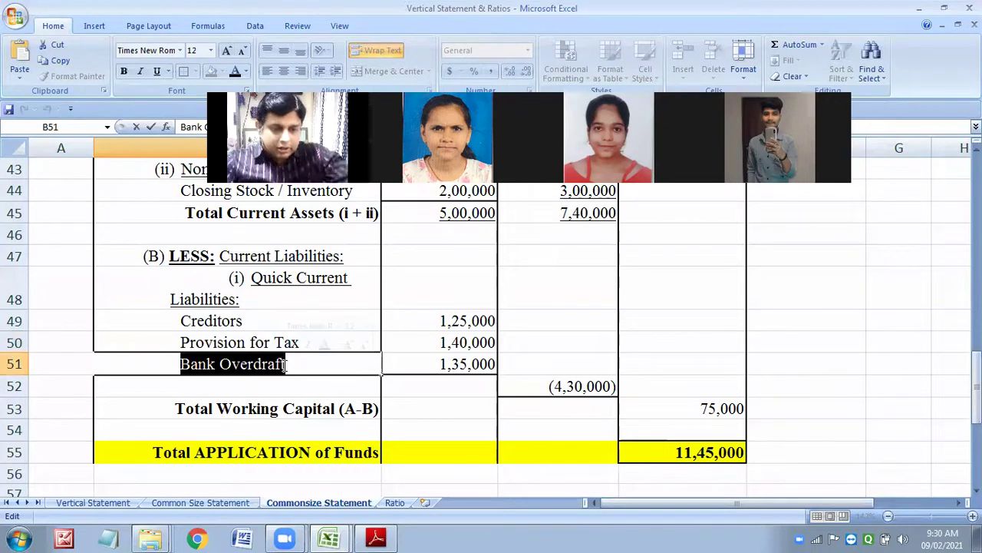
pyautogui.write('Income tax Liability')
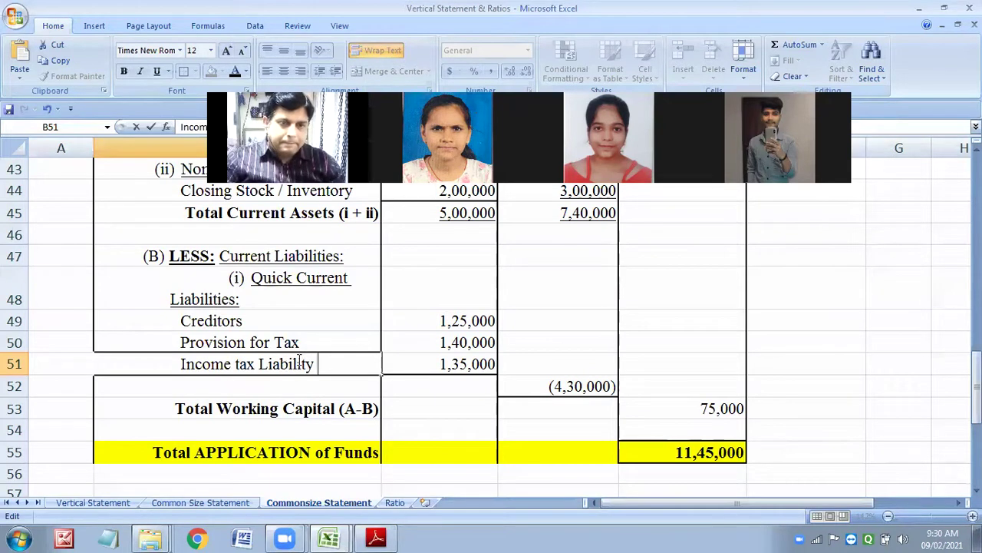
# Step: Delete the Provision for Tax row, row 50, from the current liabilities
pyautogui.click(306, 342)
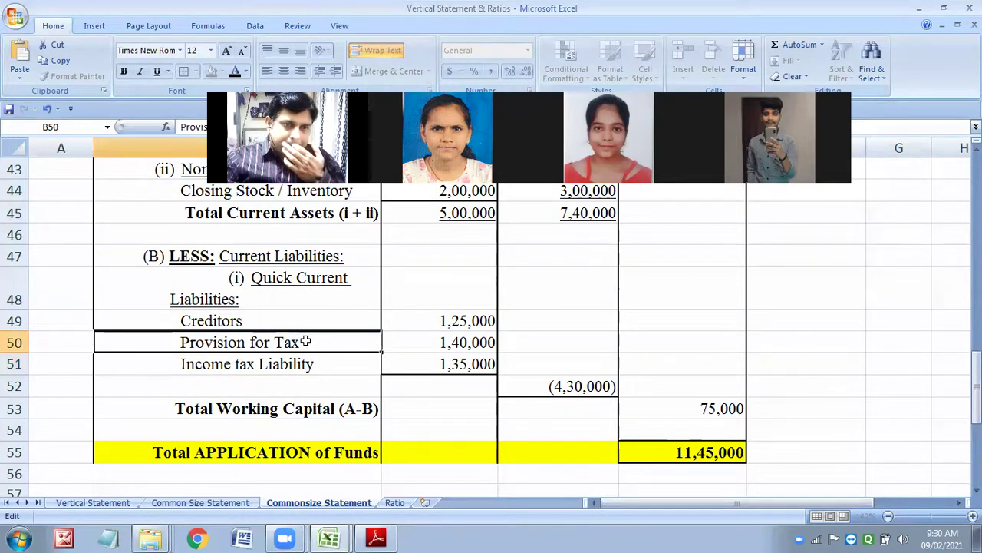
pyautogui.rightClick(17, 343)
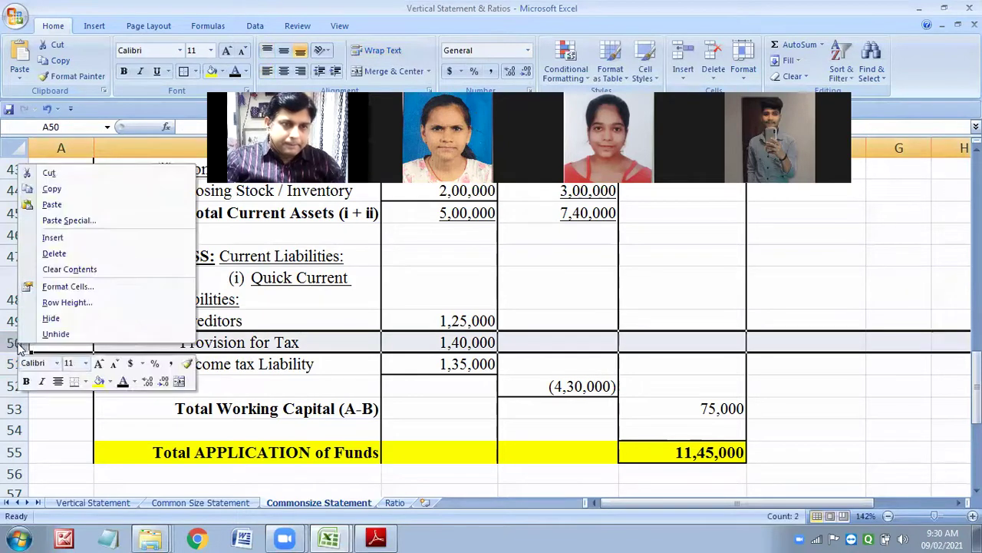
pyautogui.click(53, 253)
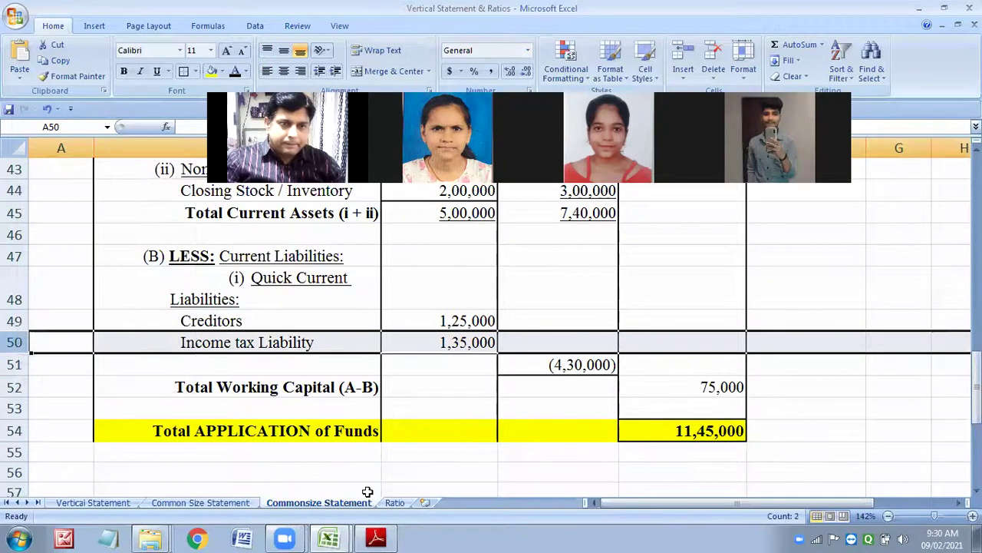
# Step: Switch to Adobe Reader to check the current liabilities in the textbook's balance sheet, and return to the Vertical Statement & Ratios workbook in Excel
pyautogui.moveTo(328, 537)
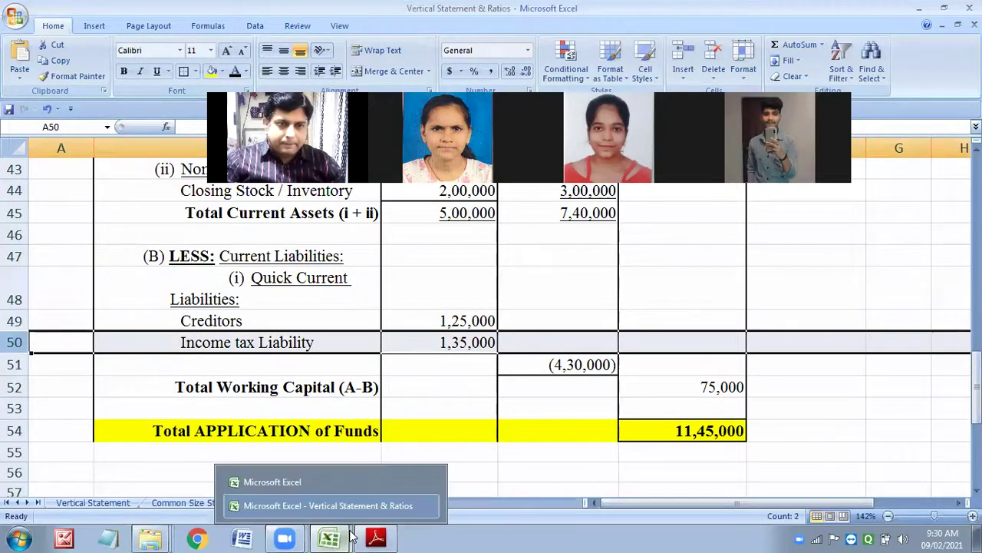
pyautogui.click(264, 342)
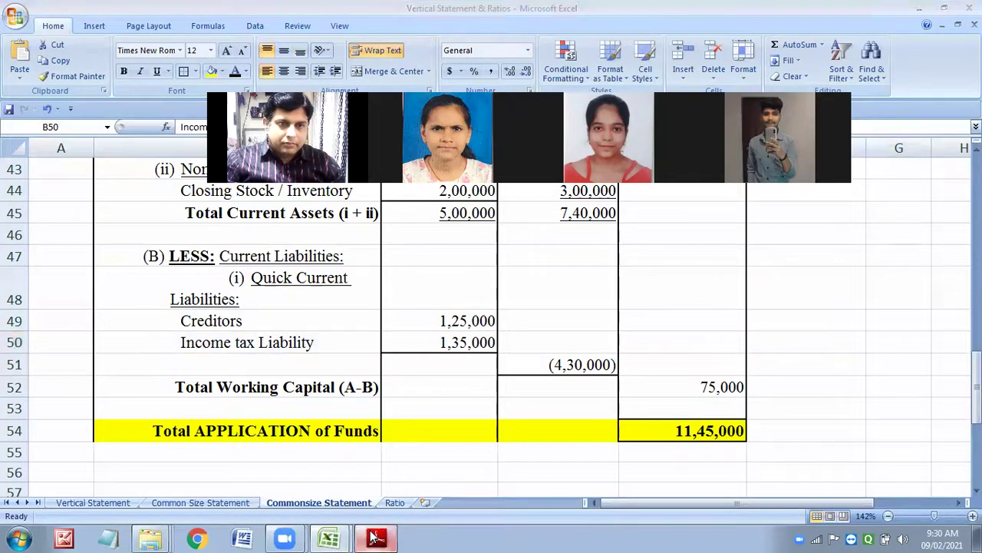
pyautogui.click(374, 537)
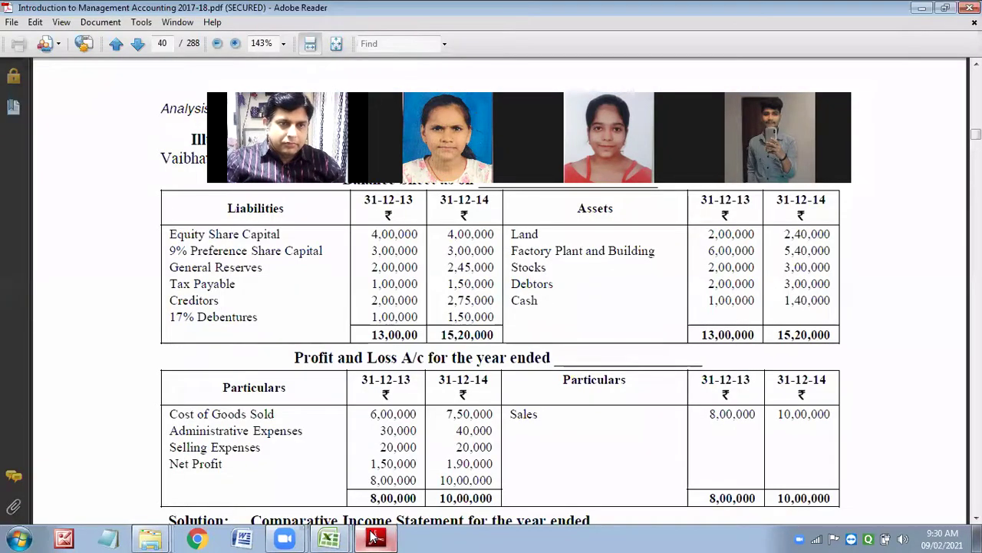
pyautogui.moveTo(329, 537)
pyautogui.click(322, 505)
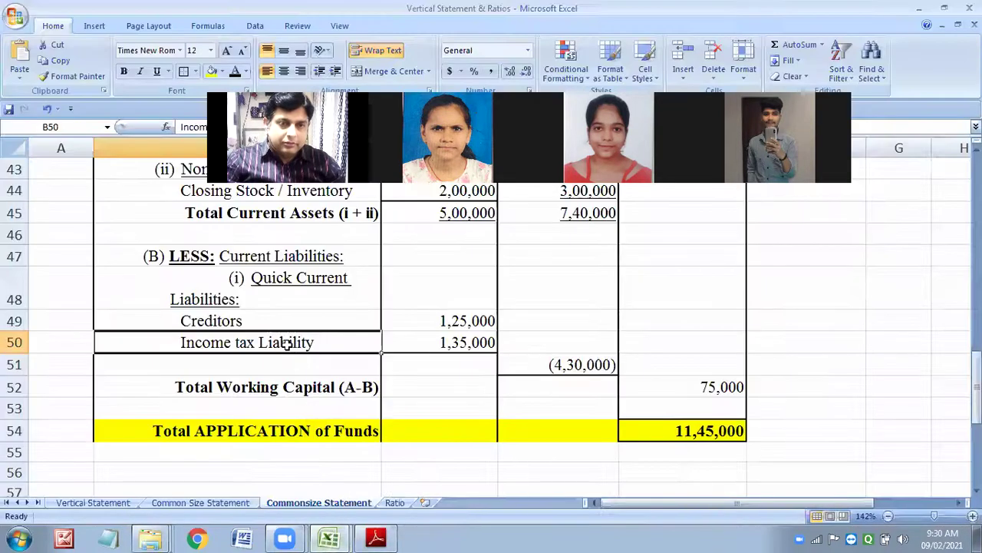
# Step: Replace the income tax liability label in B50 with "Tax payable"
pyautogui.doubleClick(319, 342)
pyautogui.moveTo(319, 342); pyautogui.dragTo(183, 332)
pyautogui.write('Tax pay')
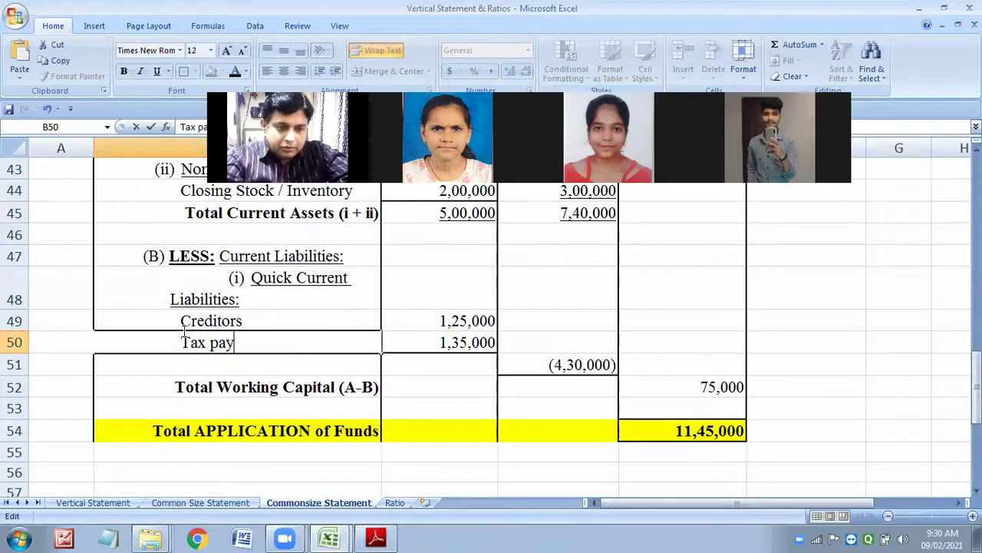
pyautogui.write('able')
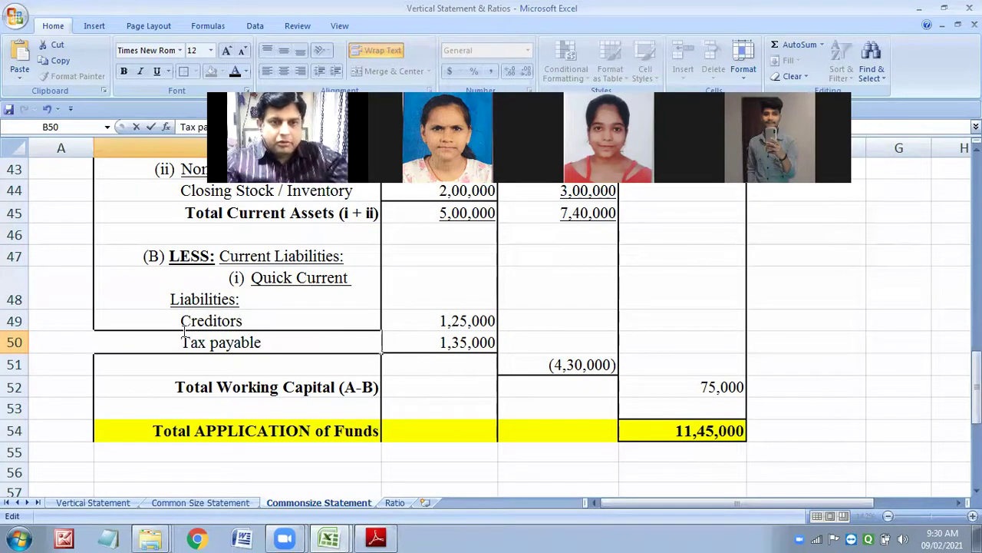
pyautogui.click(549, 340)
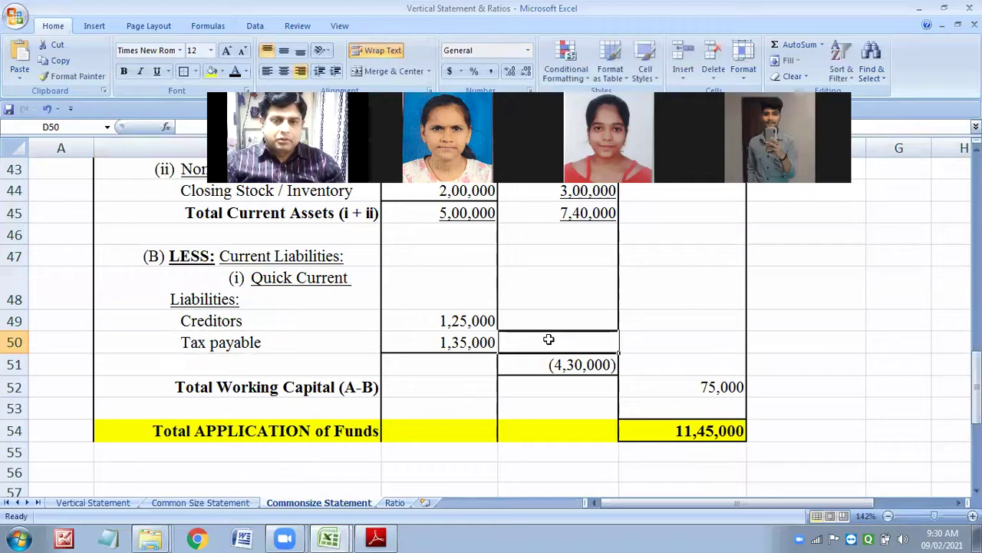
# Step: Try deleting row 51, the current liabilities total row, and undo the deletion
pyautogui.click(16, 363)
pyautogui.rightClick(21, 367)
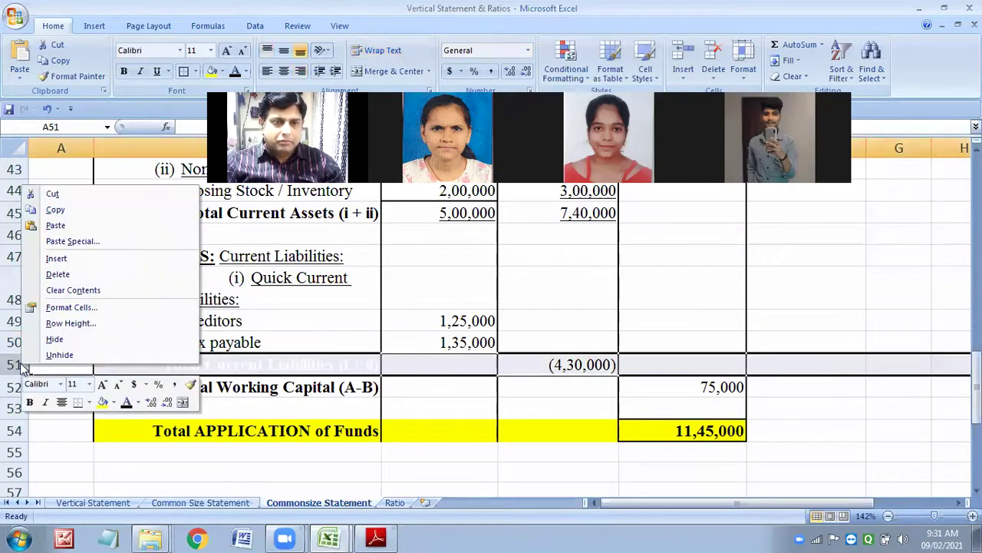
pyautogui.click(62, 274)
pyautogui.click(451, 321)
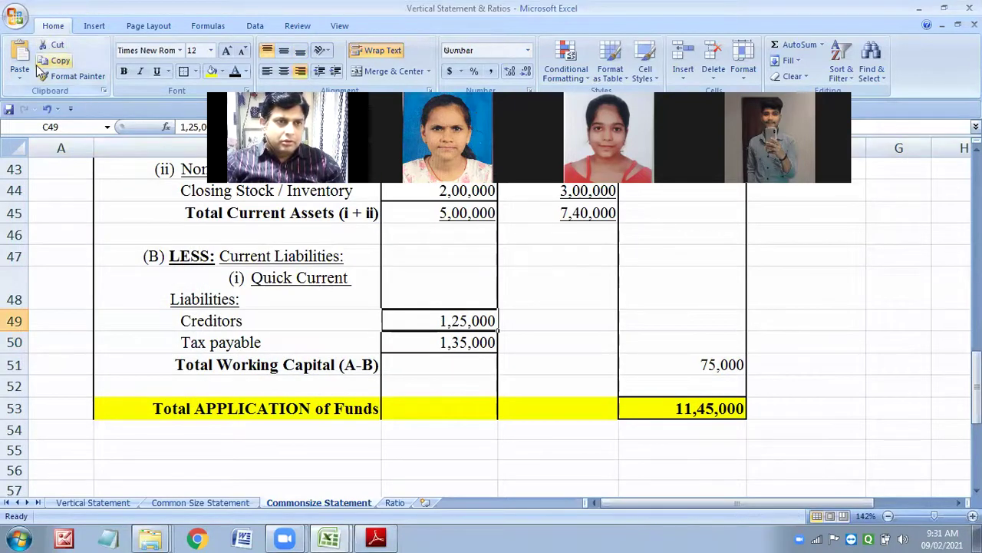
pyautogui.click(47, 110)
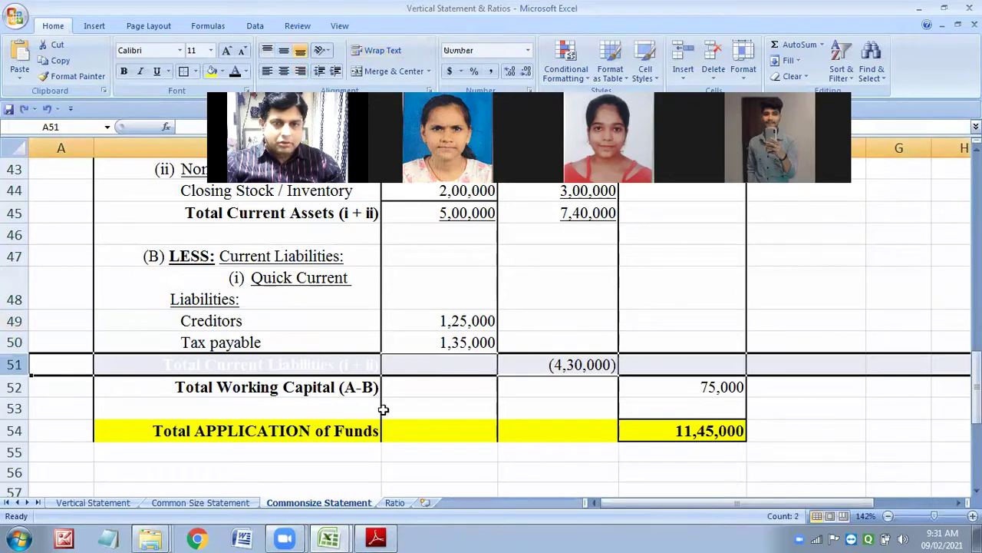
pyautogui.moveTo(432, 390); pyautogui.dragTo(433, 367)
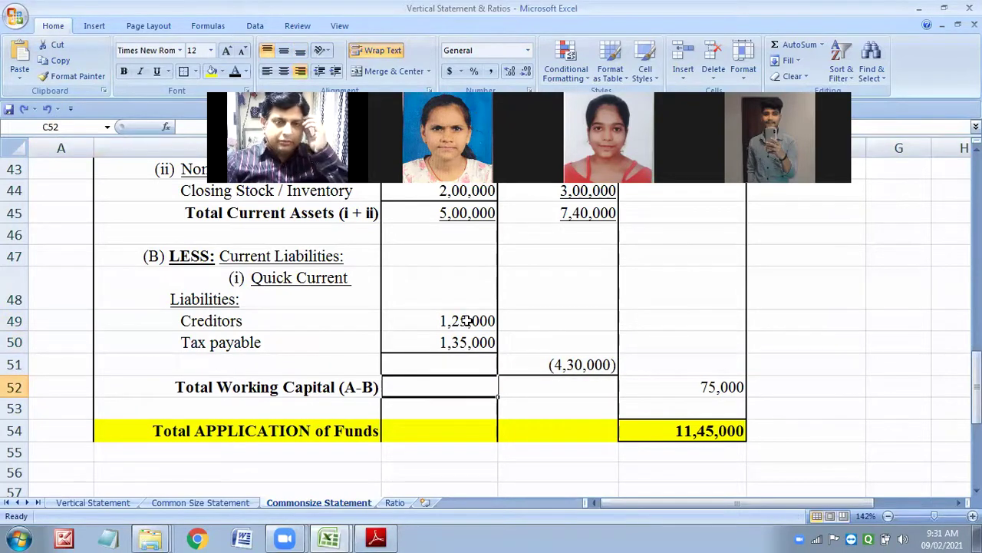
# Step: Enter the Creditors amounts in row 49: 2,00,000 in C49 and 2,75,000 in D49
pyautogui.click(467, 321)
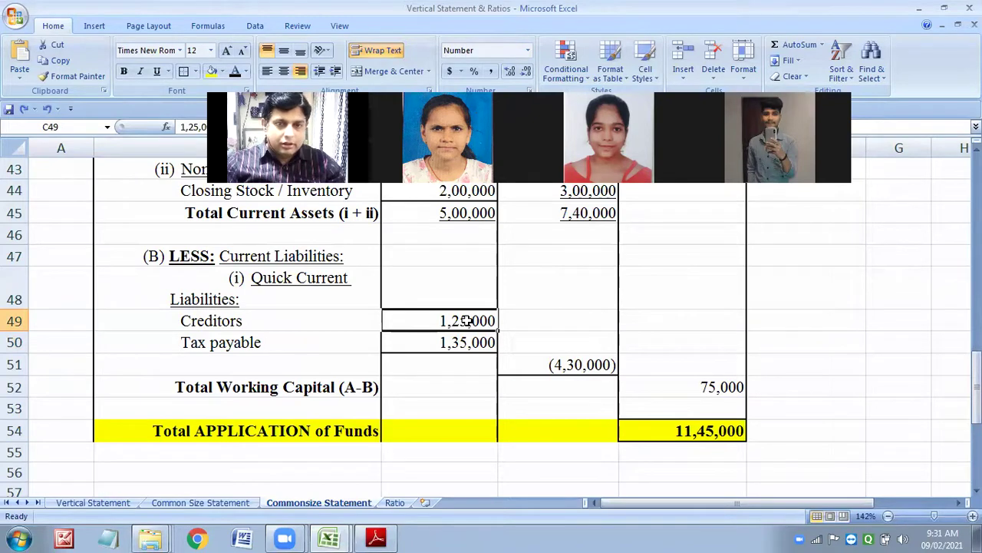
pyautogui.write('2')
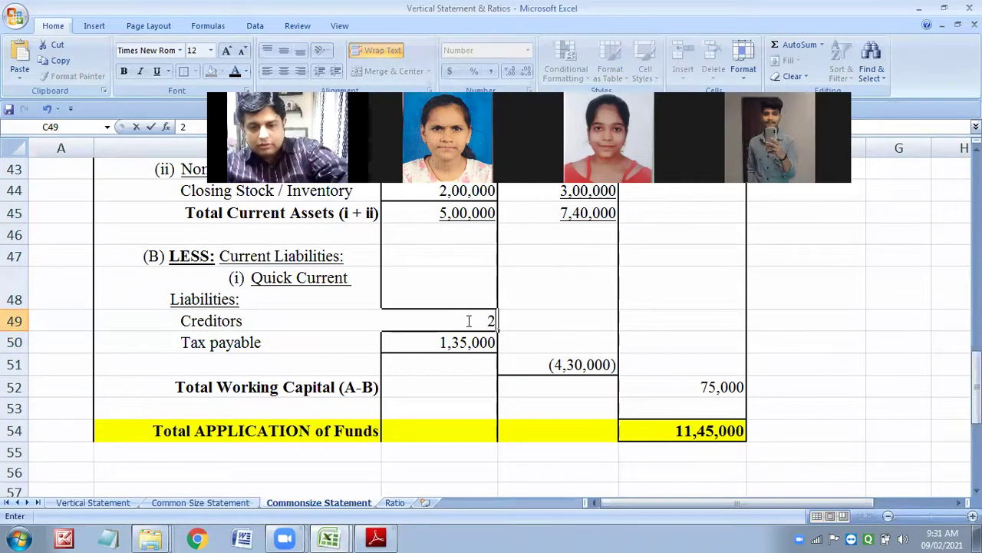
pyautogui.write(',00,000')
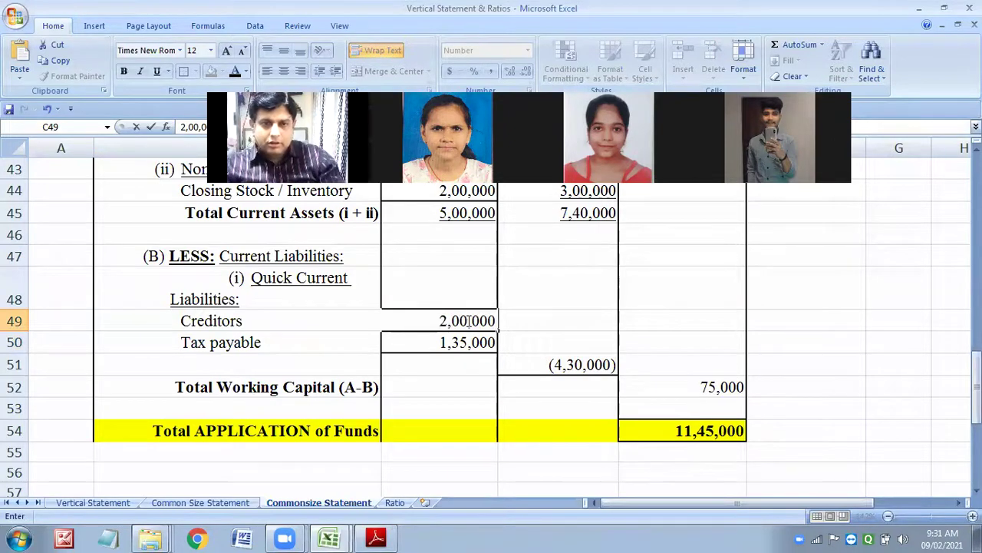
pyautogui.click(582, 323)
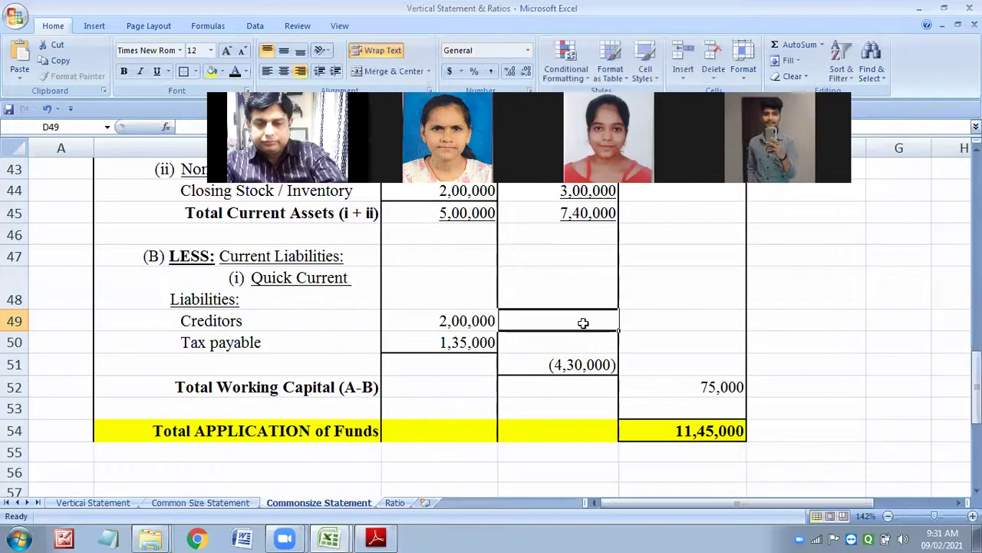
pyautogui.write('2')
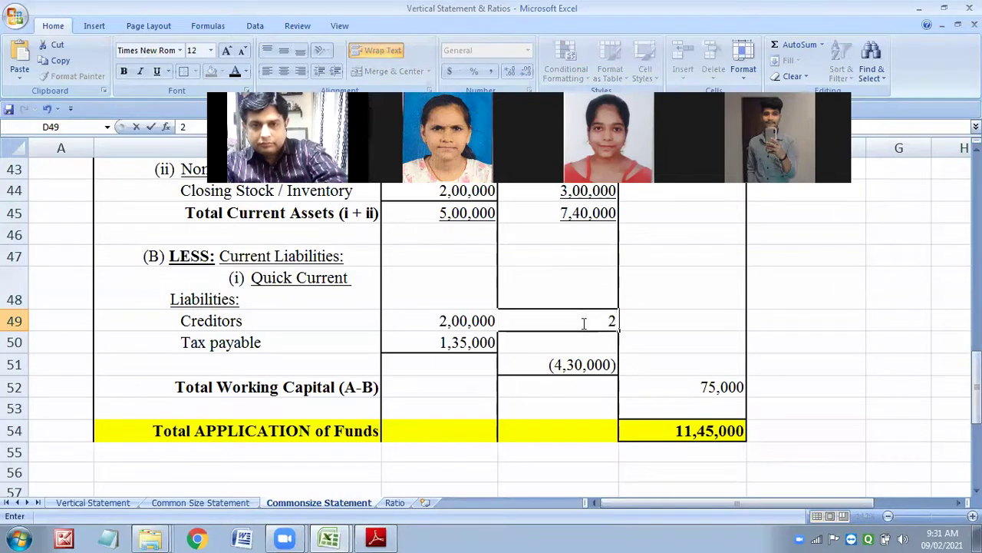
pyautogui.write(',75,000')
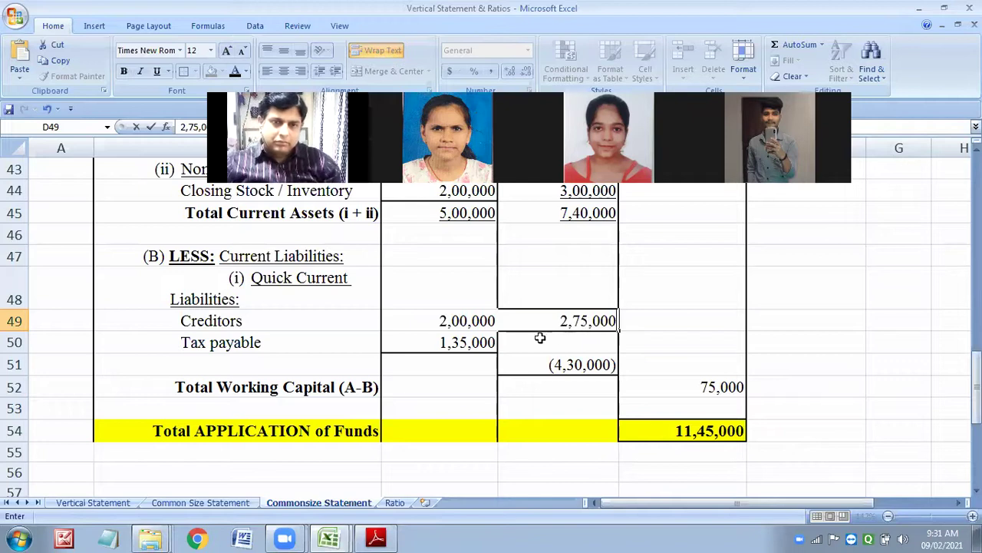
# Step: Enter the Tax payable amounts in row 50: 1,00,000 in C50 and 1,50,000 in D50
pyautogui.click(473, 348)
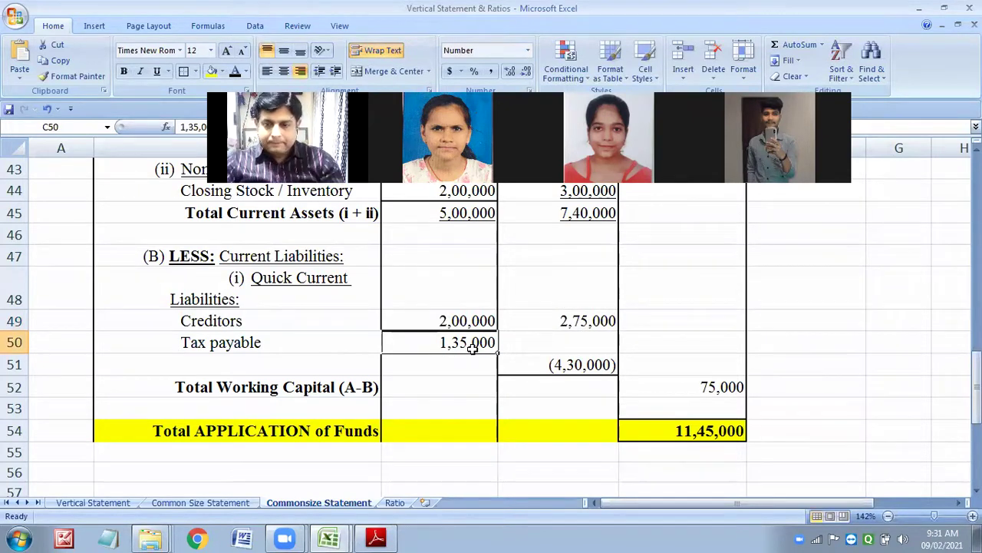
pyautogui.write('1,00,000')
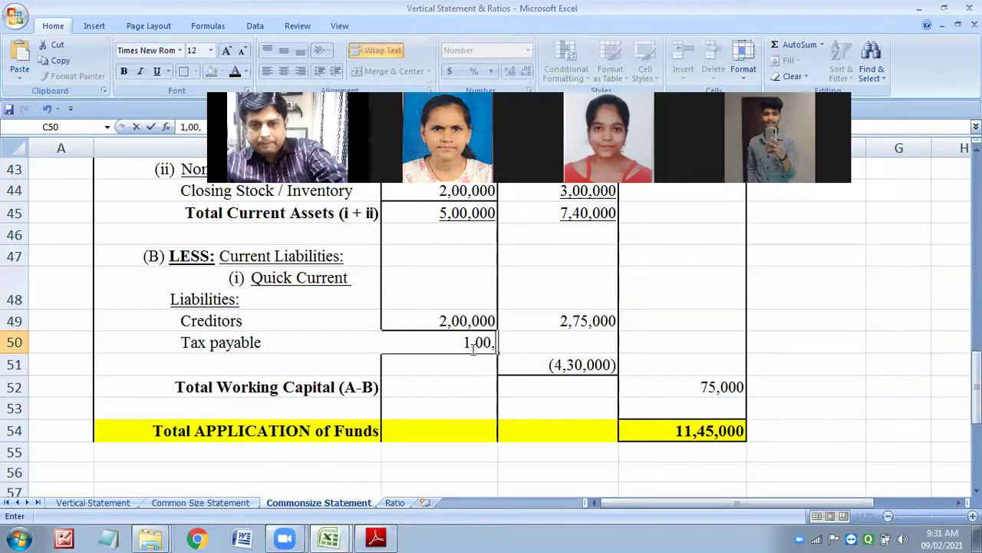
pyautogui.click(572, 343)
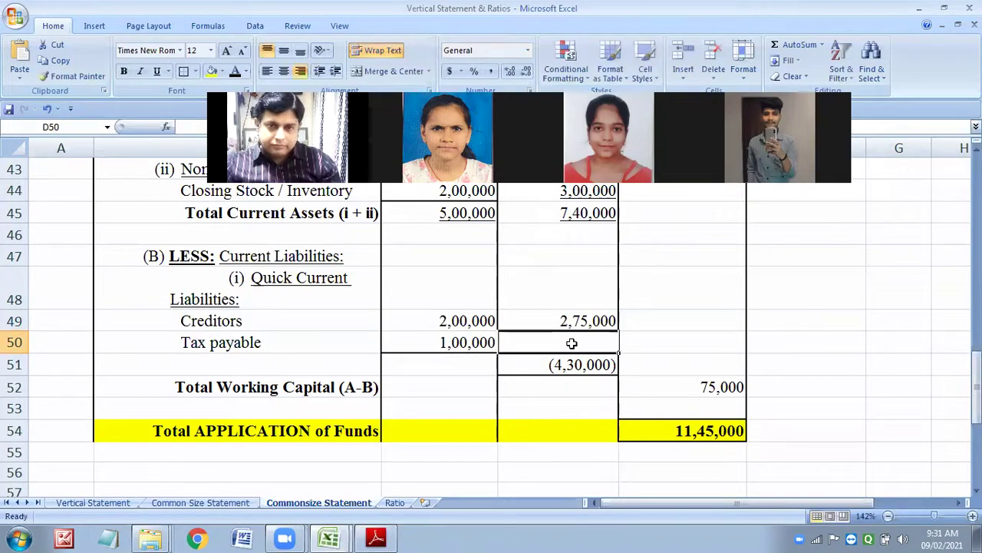
pyautogui.write('1')
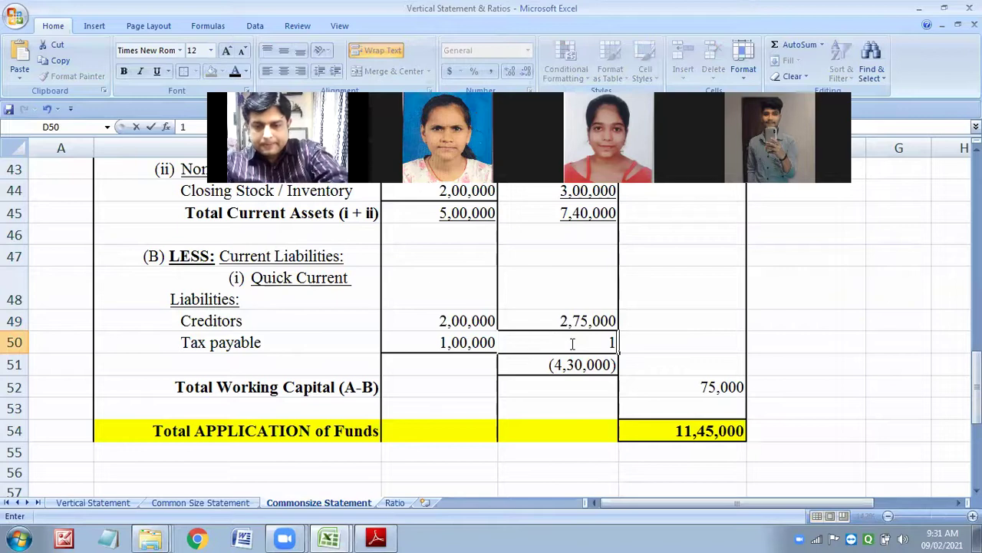
pyautogui.write(',50,000')
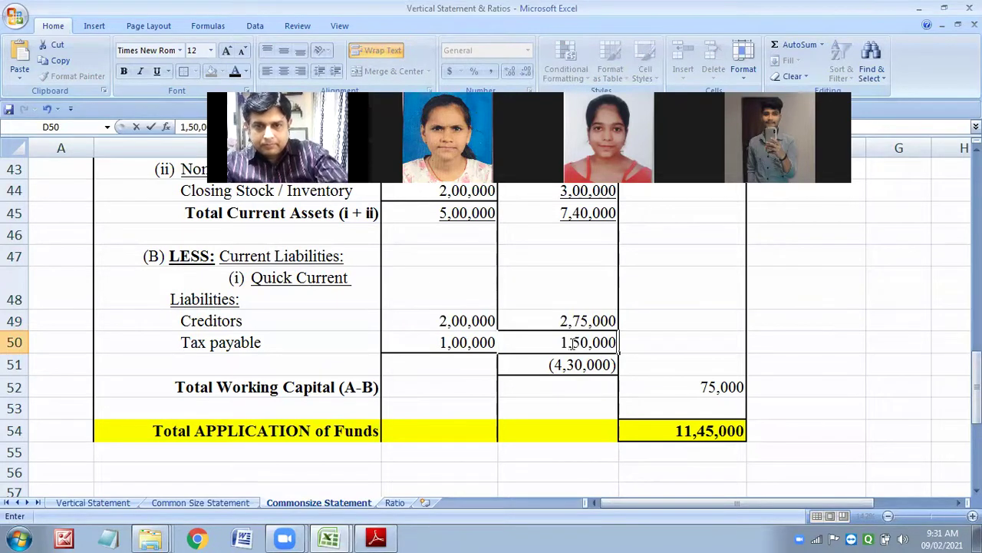
pyautogui.click(458, 366)
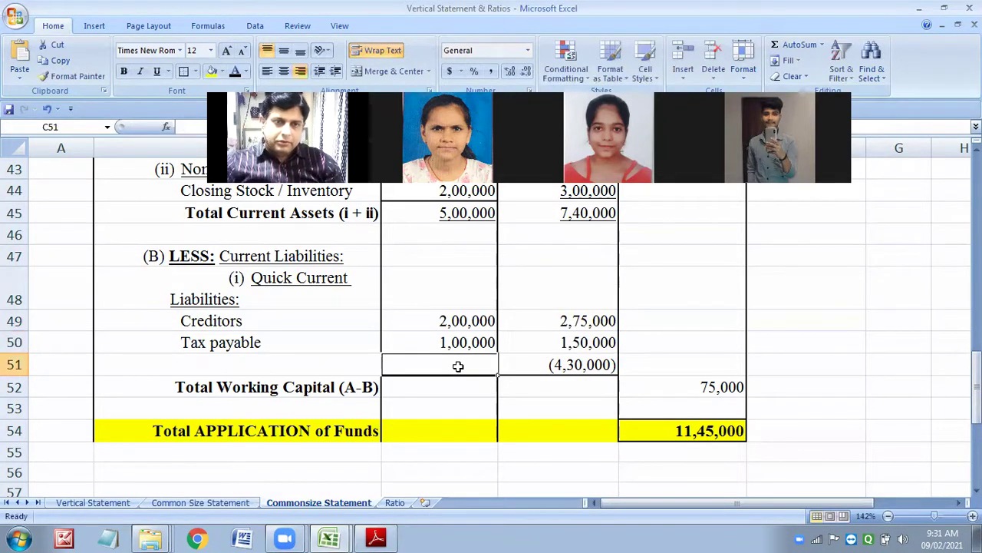
# Step: Copy the text "Total Current Assets" from the label in B45 and paste it into B51
pyautogui.click(194, 216)
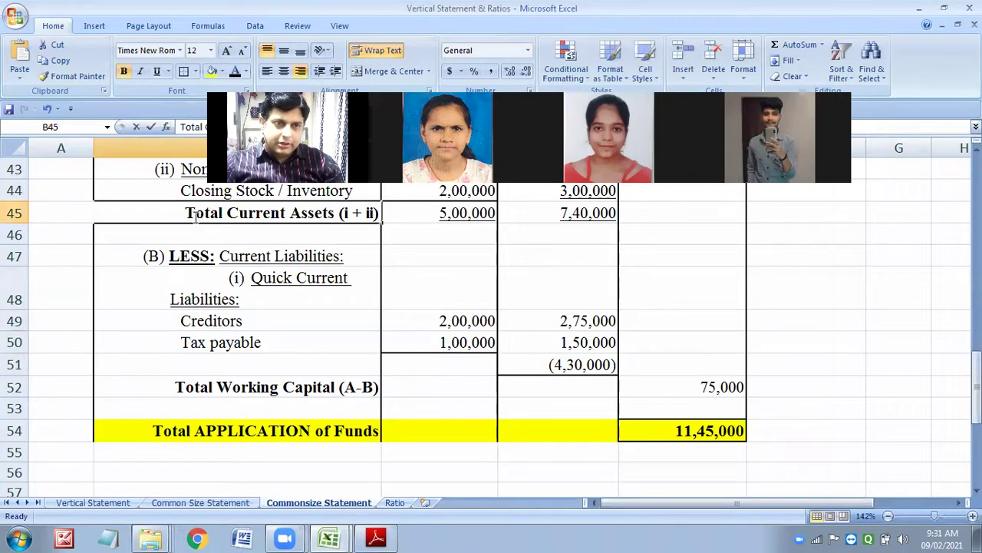
pyautogui.doubleClick(194, 216)
pyautogui.moveTo(185, 215); pyautogui.dragTo(349, 236)
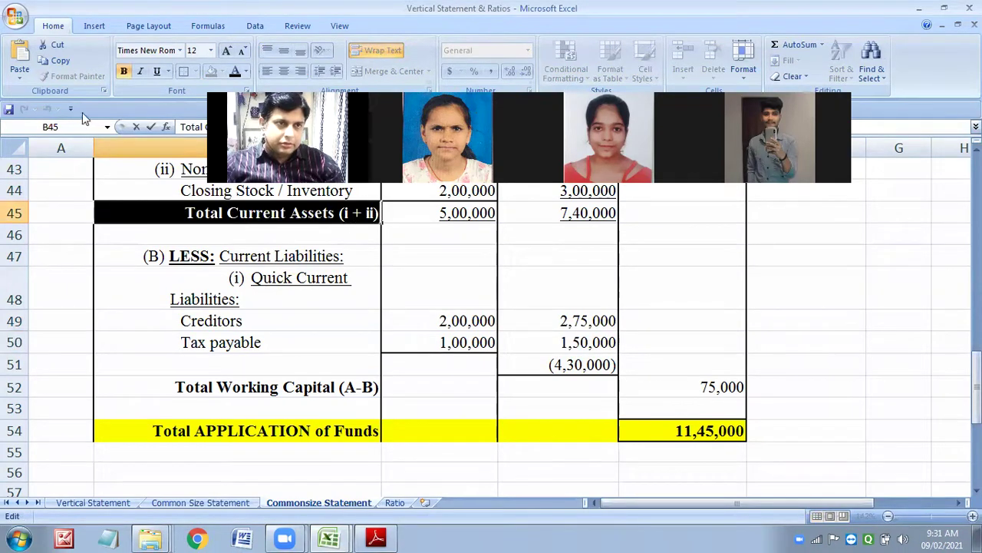
pyautogui.click(184, 213)
pyautogui.moveTo(185, 213); pyautogui.dragTo(338, 215)
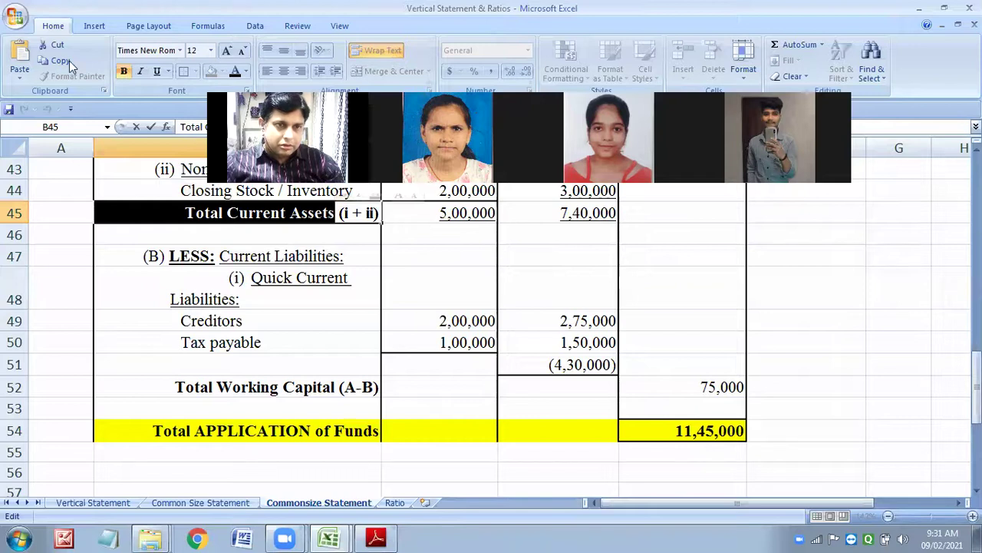
pyautogui.click(250, 367)
pyautogui.click(21, 55)
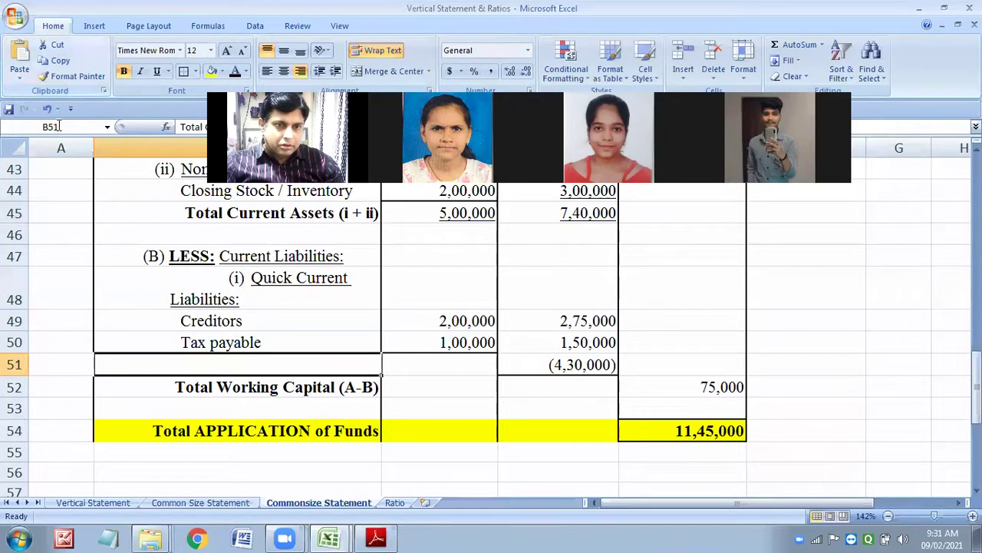
# Step: Edit the label in B51 to read "Total Current Liability" in black bold text
pyautogui.doubleClick(165, 364)
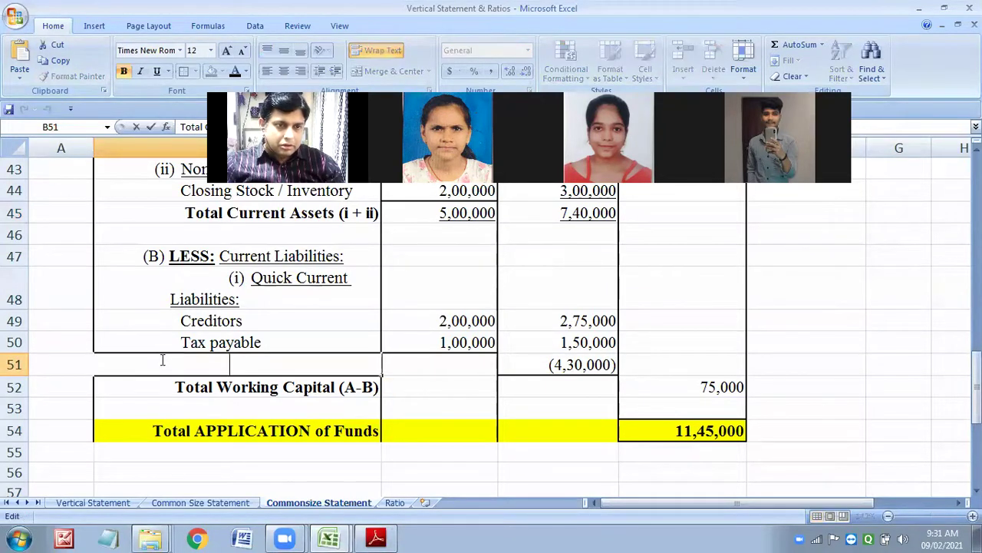
pyautogui.hotkey('shift', 'Right')
pyautogui.hotkey('shift', 'Right')
pyautogui.hotkey('shift', 'Right')
pyautogui.hotkey('shift', 'Right')
pyautogui.hotkey('shift', 'Right')
pyautogui.hotkey('shift', 'Right')
pyautogui.hotkey('shift', 'Right')
pyautogui.hotkey('shift', 'Right')
pyautogui.hotkey('shift', 'Right')
pyautogui.hotkey('shift', 'Right')
pyautogui.hotkey('shift', 'Right')
pyautogui.hotkey('shift', 'Right')
pyautogui.hotkey('shift', 'Right')
pyautogui.hotkey('shift', 'Right')
pyautogui.hotkey('shift', 'Right')
pyautogui.hotkey('shift', 'Right')
pyautogui.hotkey('shift', 'Right')
pyautogui.hotkey('shift', 'Right')
pyautogui.hotkey('shift', 'Right')
pyautogui.hotkey('shift', 'Right')
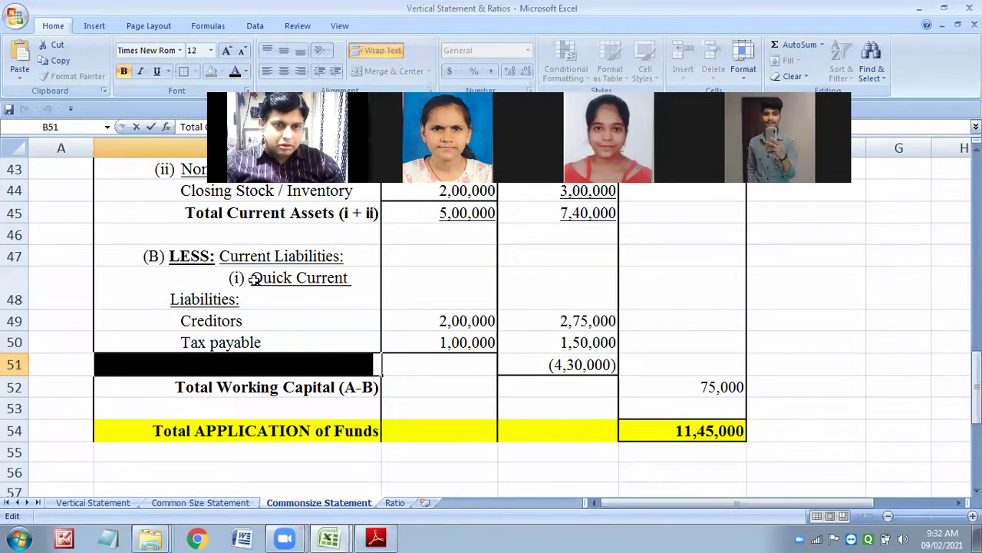
pyautogui.moveTo(334, 365); pyautogui.dragTo(376, 372)
pyautogui.write('Liability')
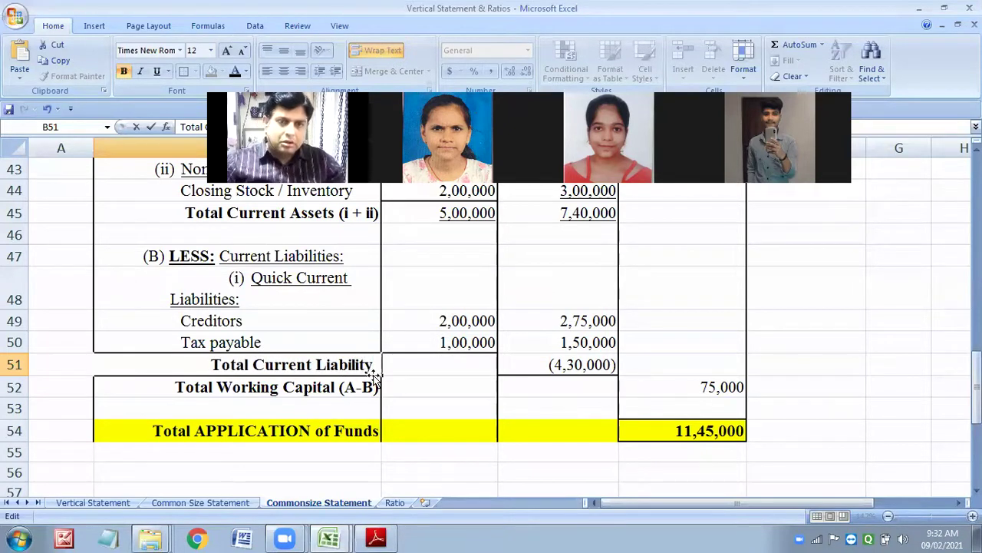
# Step: Underline the Tax payable amount in D50
pyautogui.click(467, 363)
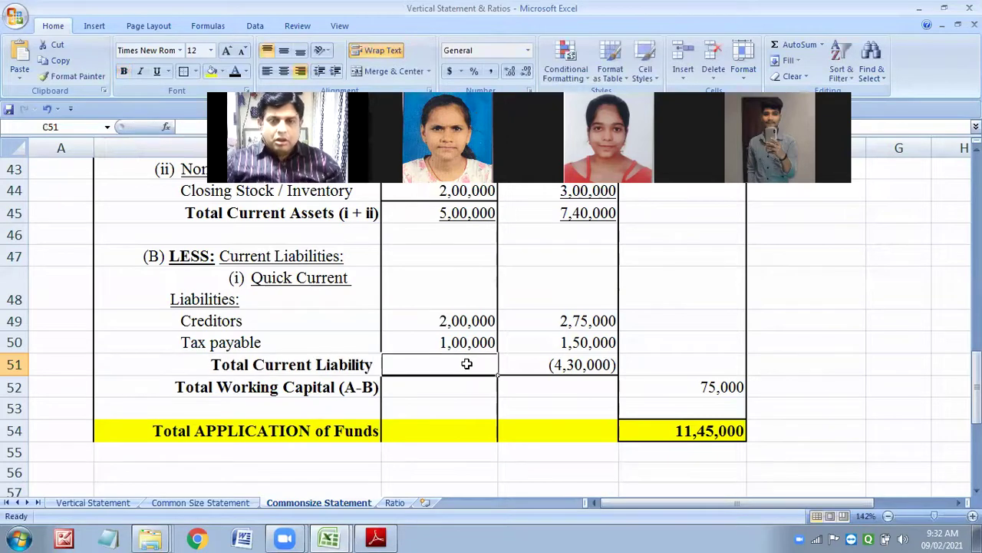
pyautogui.click(568, 342)
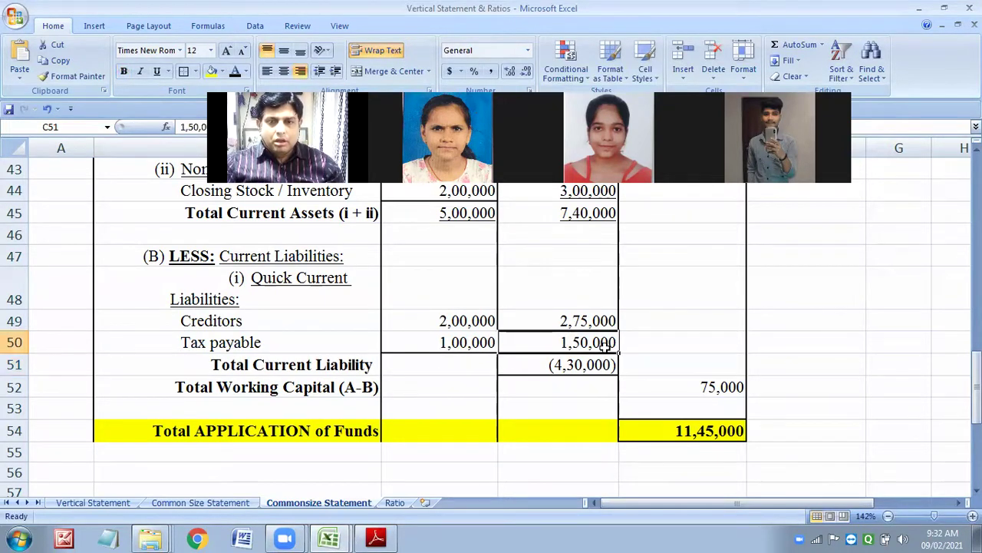
pyautogui.click(157, 71)
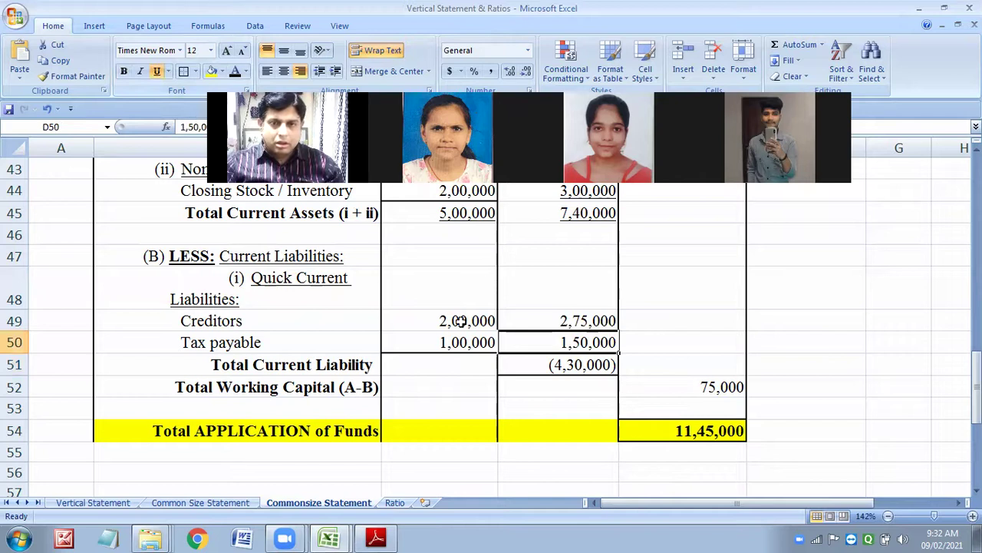
# Step: Clear the bracketed template amount from D51 in the Total Current Liability row
pyautogui.click(557, 365)
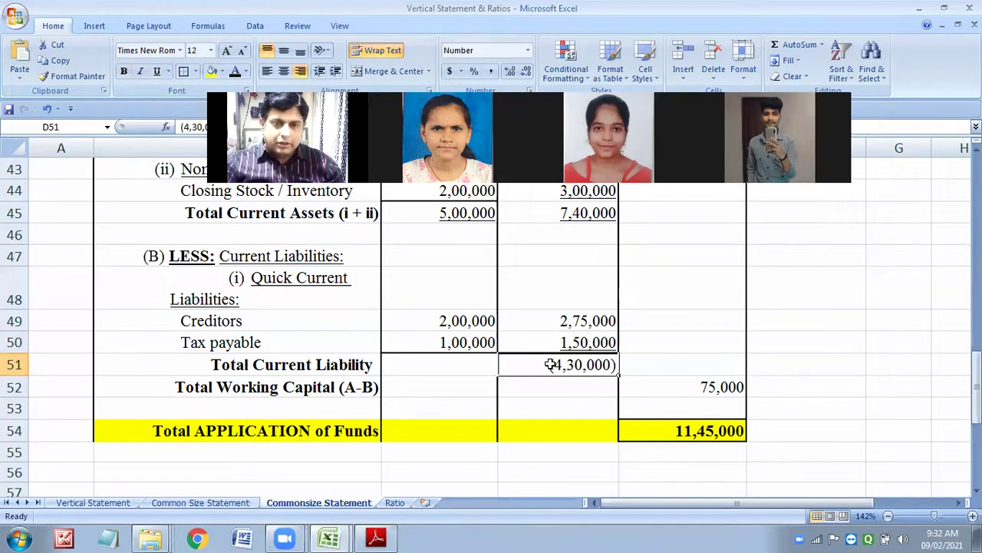
pyautogui.doubleClick(551, 365)
pyautogui.moveTo(551, 365); pyautogui.dragTo(620, 366)
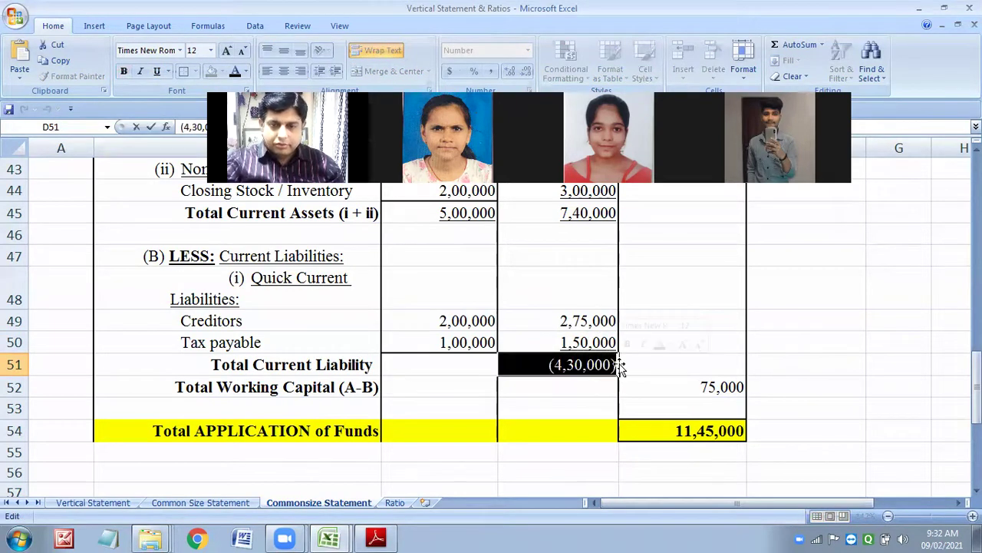
pyautogui.press('Delete')
# Step: Enter the Total Current Liability amounts in row 51: 3,00,000 in C51 and 4,25,000 in D51
pyautogui.click(453, 367)
pyautogui.write('3')
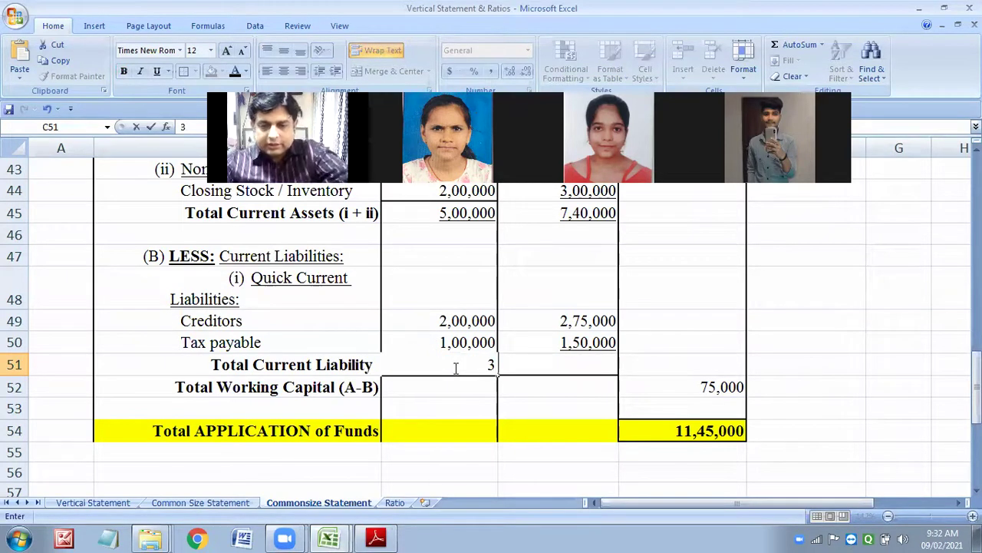
pyautogui.write(',00,000')
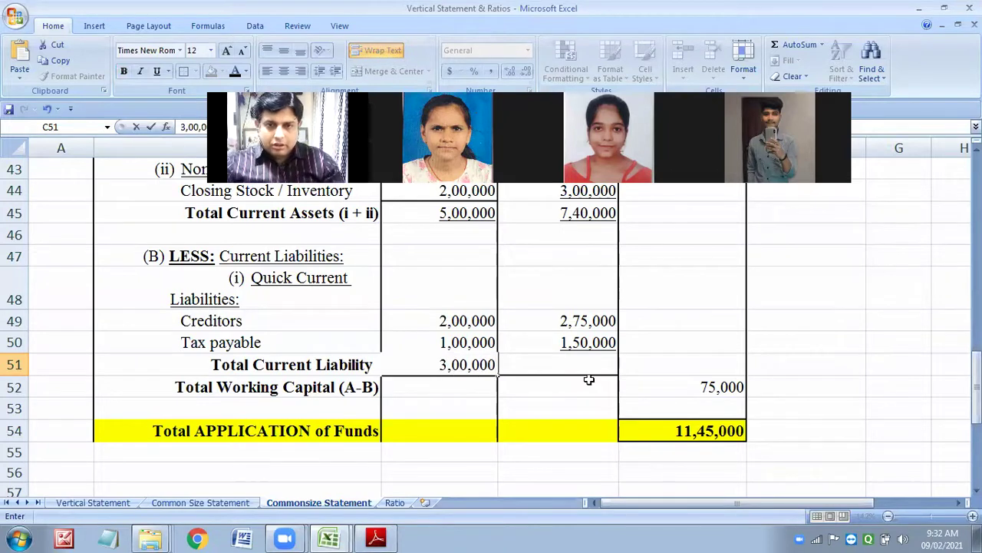
pyautogui.click(596, 366)
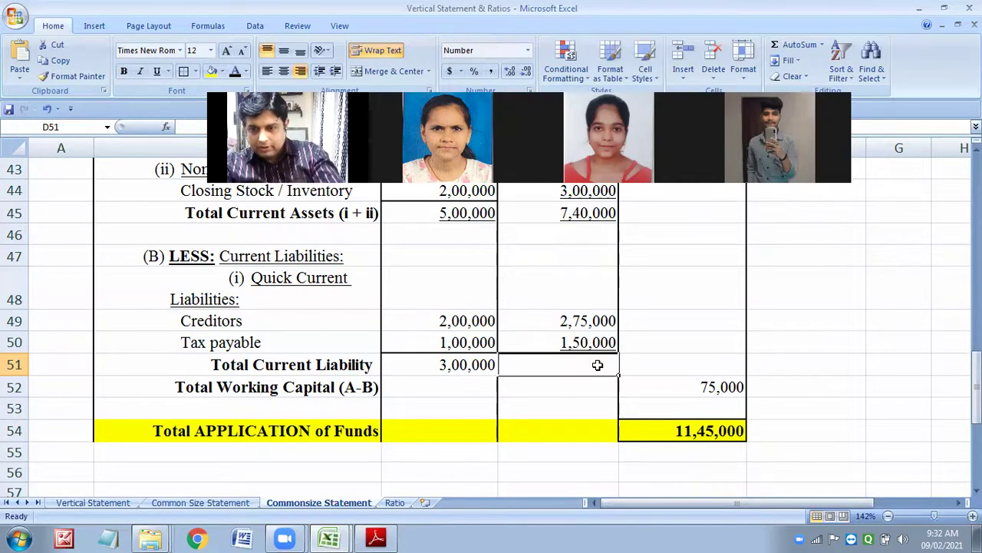
pyautogui.write('4,')
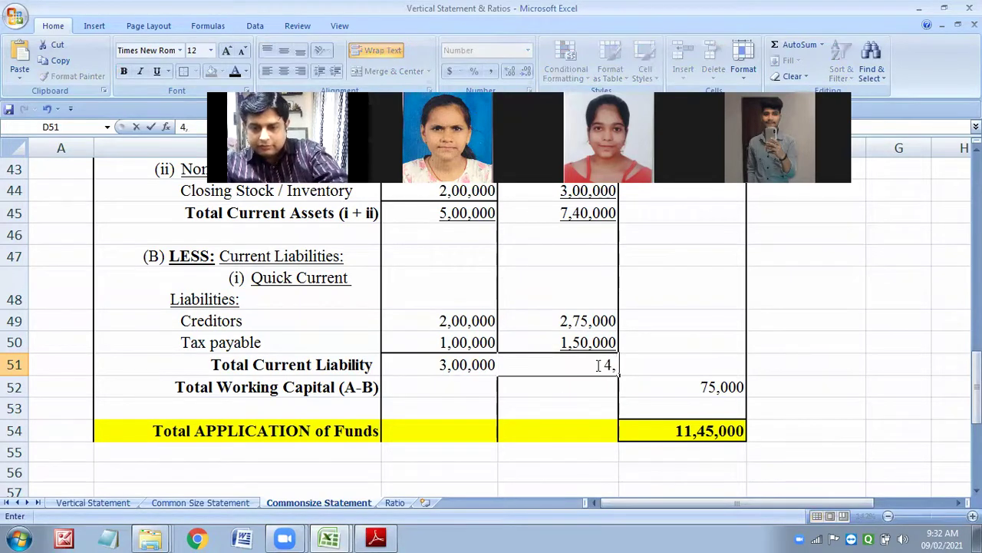
pyautogui.write(',000')
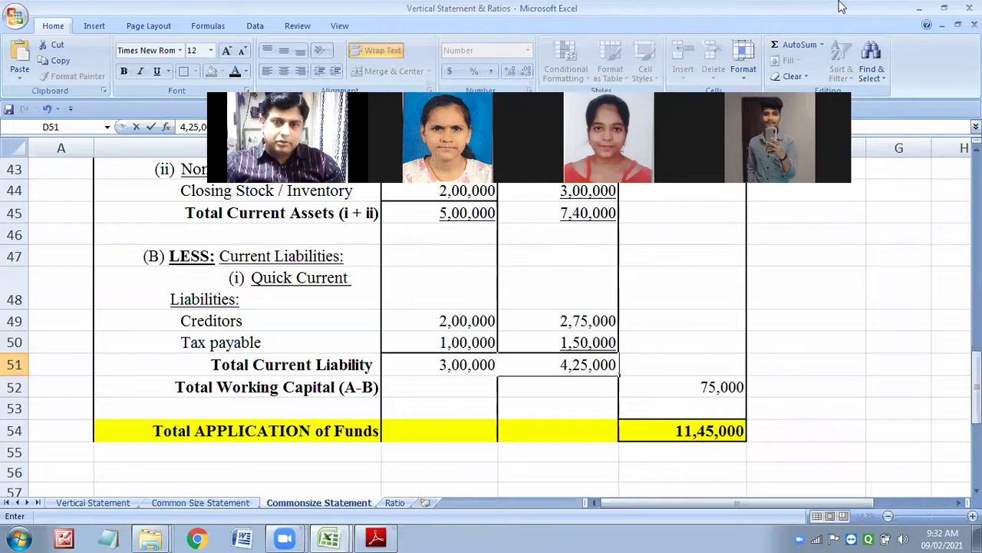
pyautogui.press('Return')
# Step: Underline the Total Current Liability amount in C51
pyautogui.click(465, 371)
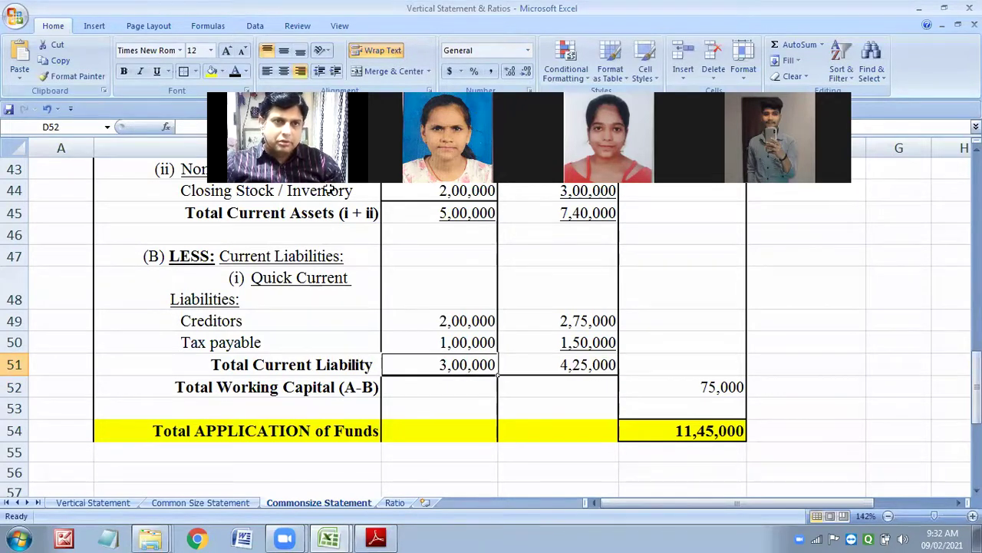
pyautogui.click(454, 389)
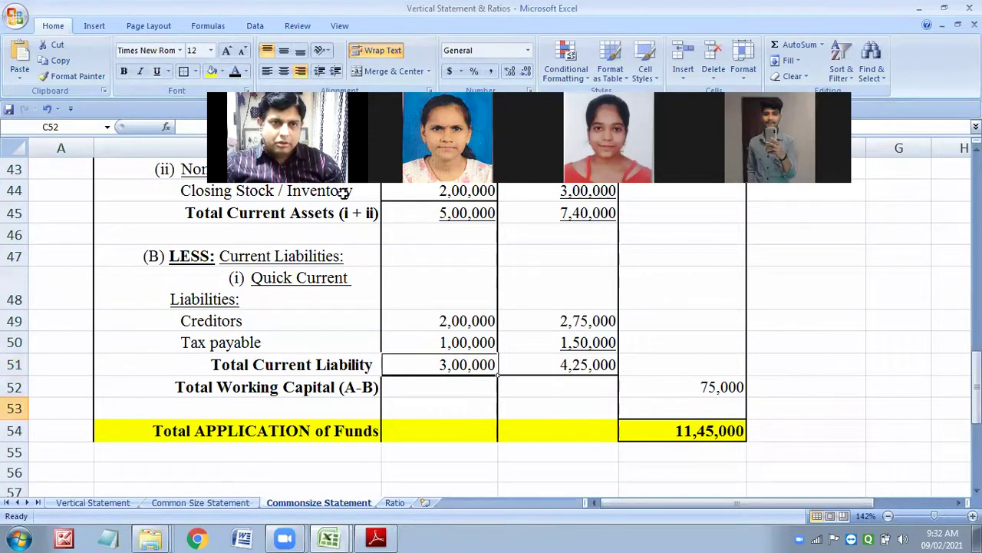
pyautogui.hotkey('ctrl', 'z')
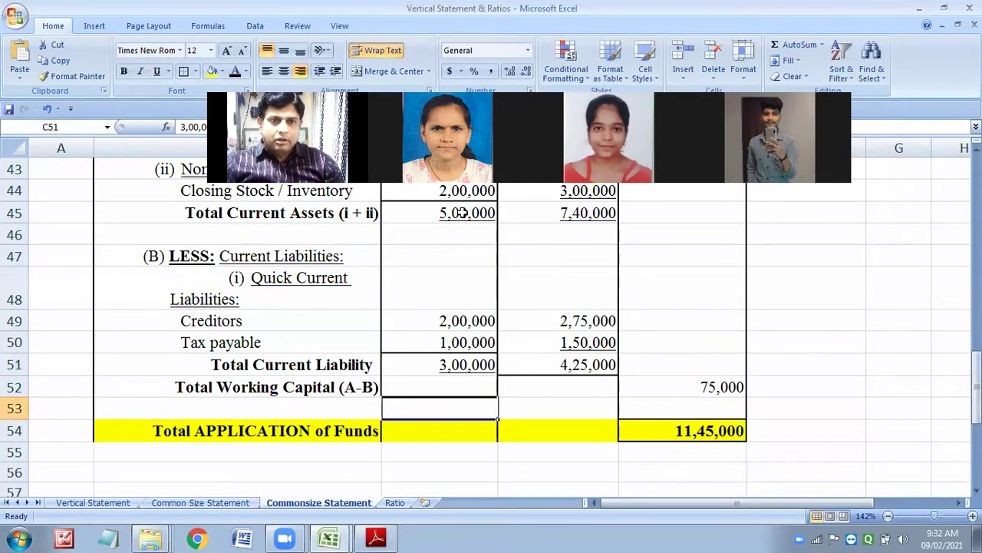
pyautogui.click(419, 408)
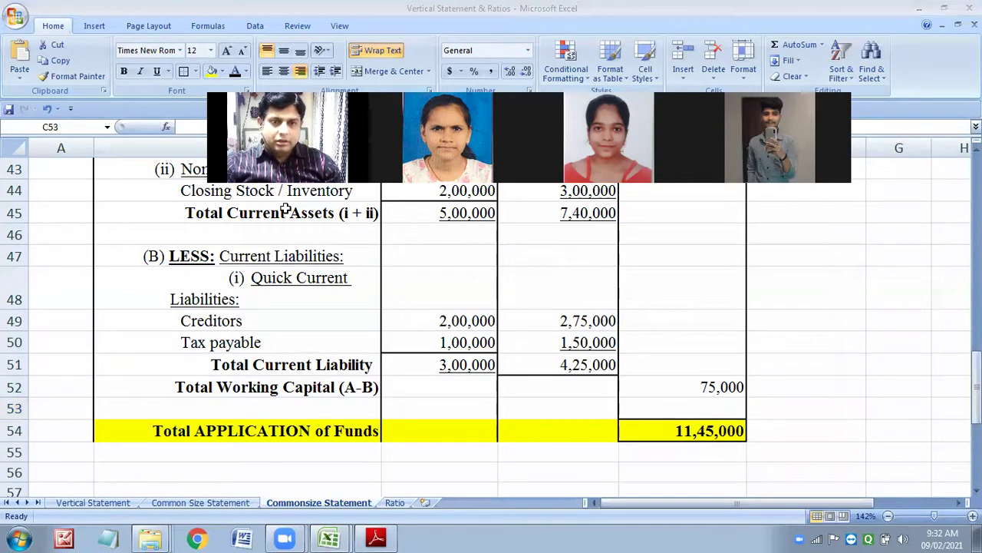
# Step: Enter the Total Working Capital amounts in row 52: 2,00,000 in C52 and 3,15,000 in D52
pyautogui.click(458, 384)
pyautogui.click(457, 379)
pyautogui.write('2')
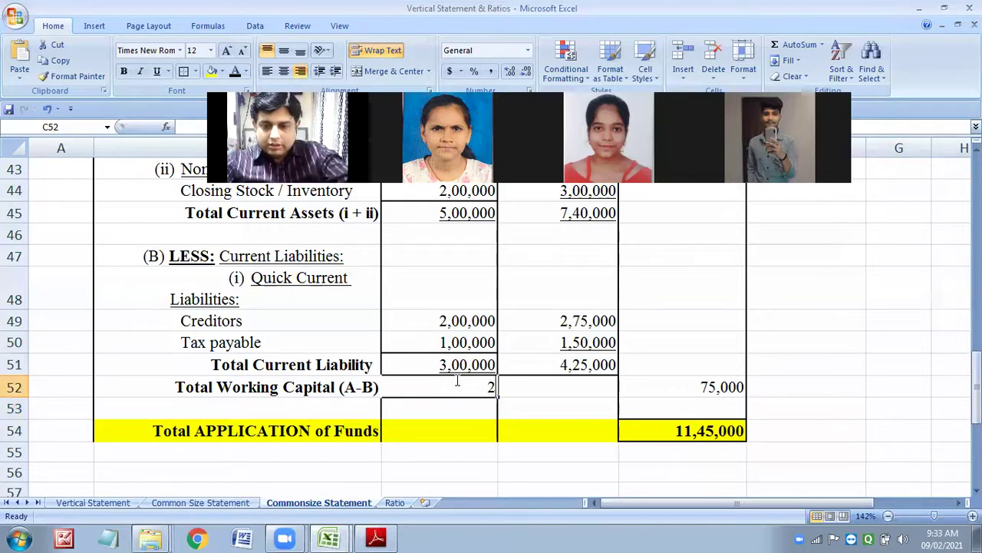
pyautogui.write(',')
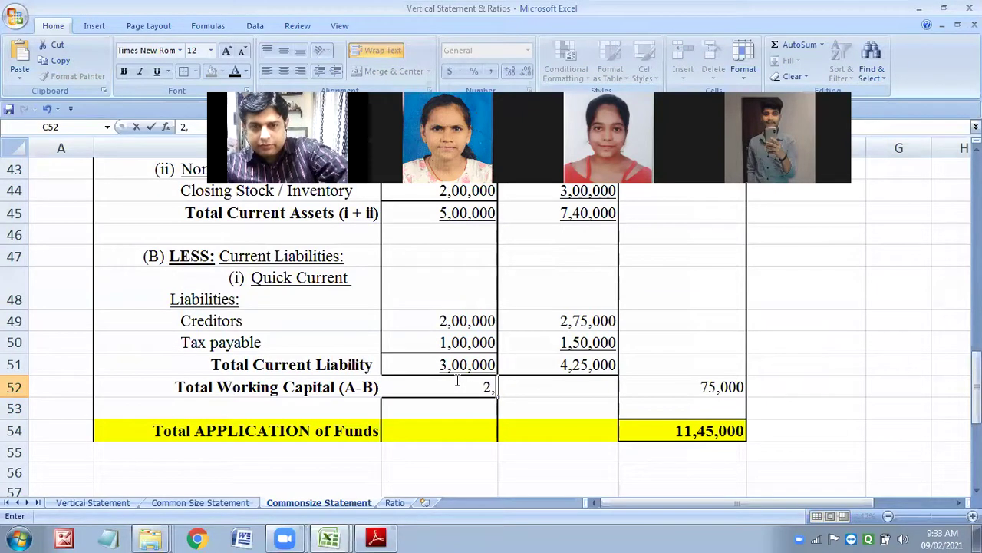
pyautogui.write('0')
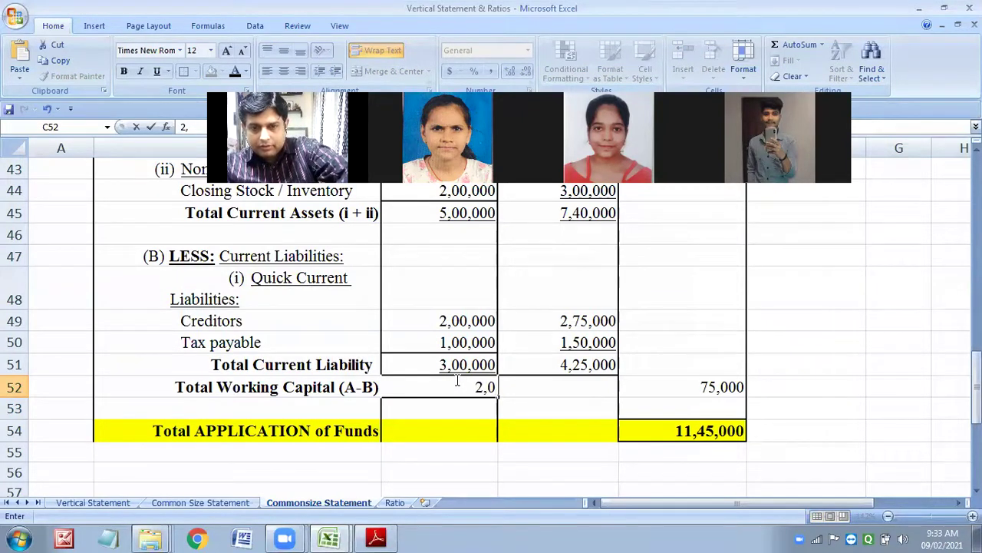
pyautogui.write('0,000')
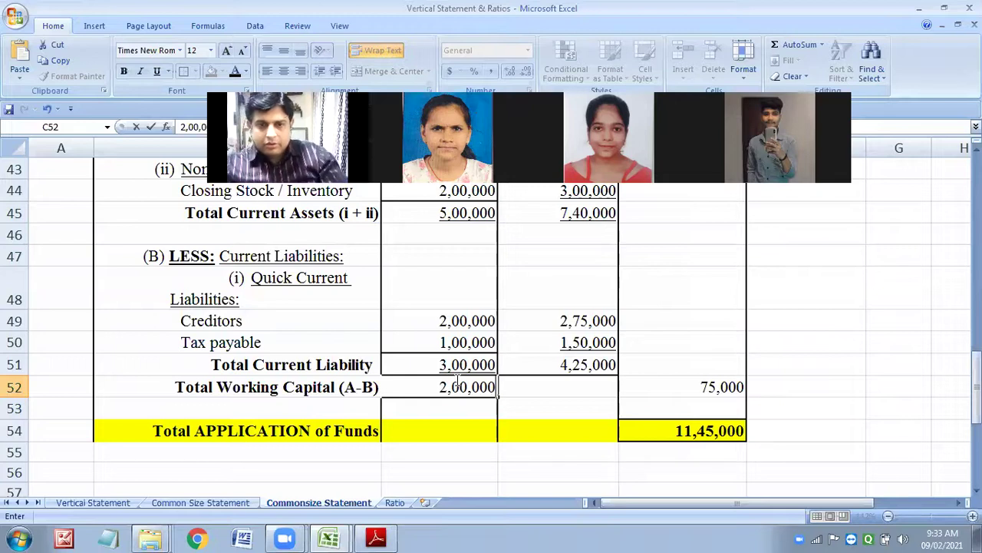
pyautogui.click(577, 387)
pyautogui.write('3')
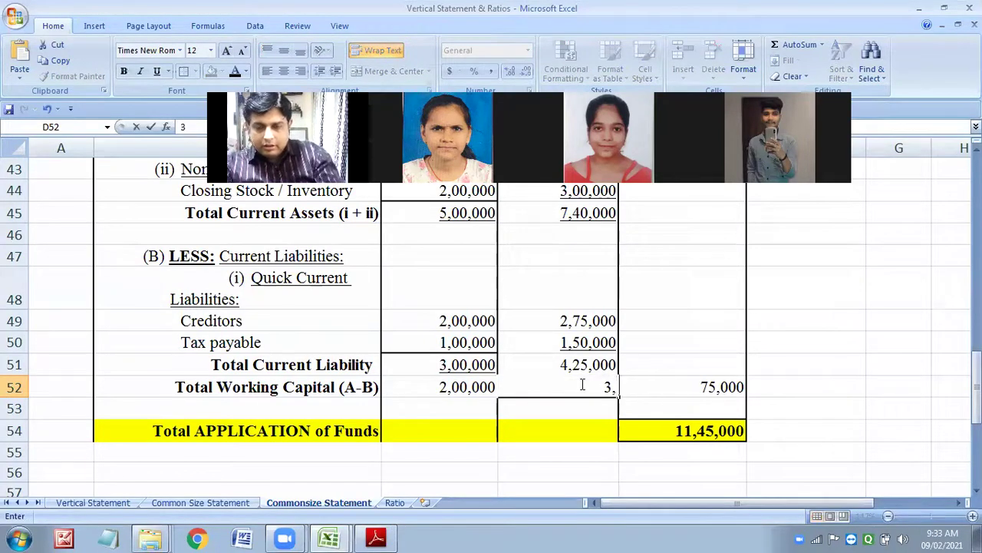
pyautogui.write(',1')
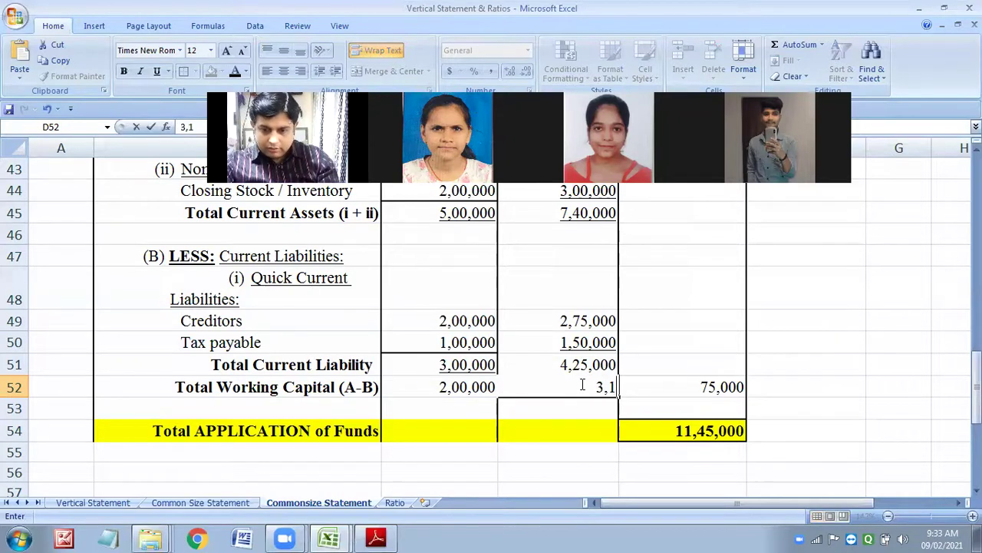
pyautogui.write('5,000')
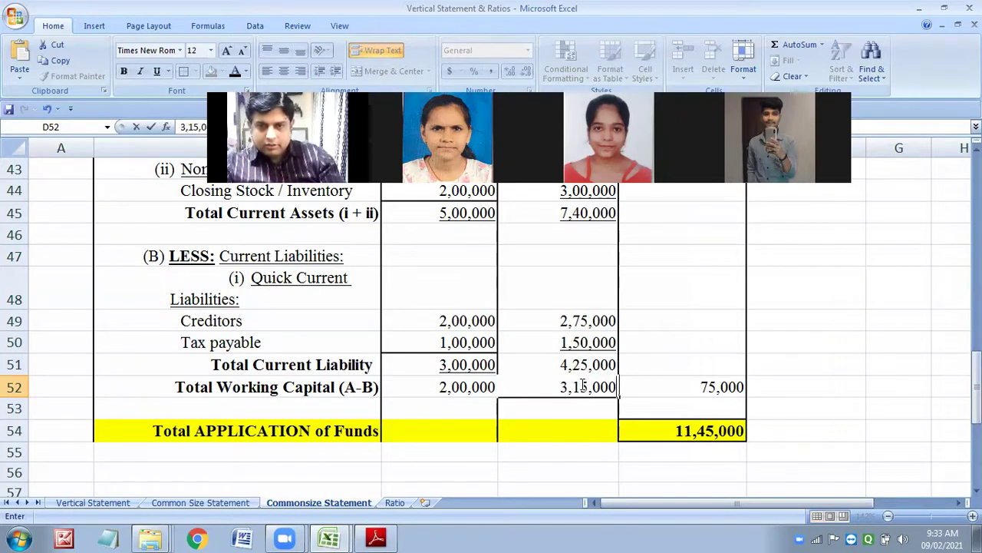
pyautogui.press('Return')
# Step: Underline the Total Current Liability amount in D51
pyautogui.click(593, 364)
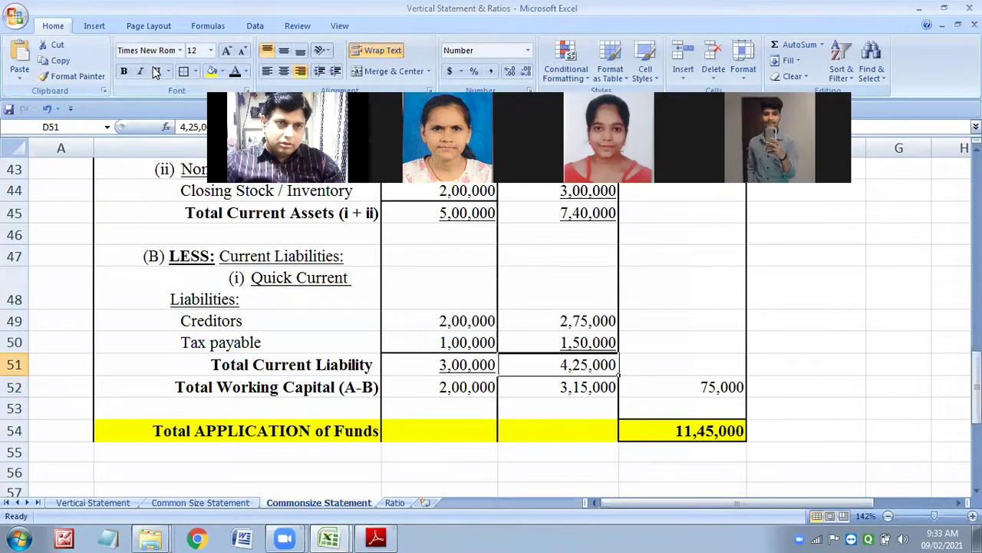
pyautogui.click(550, 406)
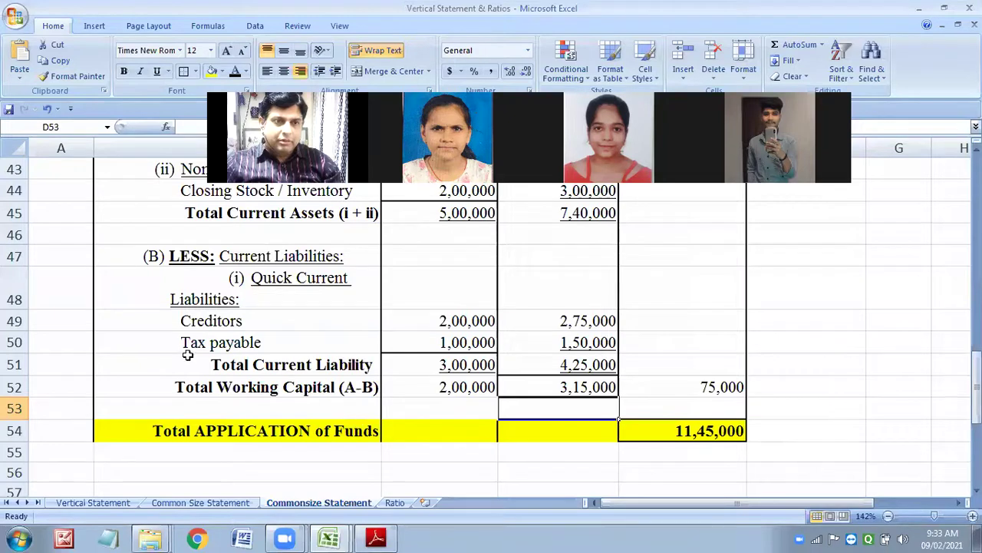
# Step: Remove "+3" from the Total APPLICATION of Funds label in B54 so it ends in "(1+2)"
pyautogui.scroll(6, 187, 351)
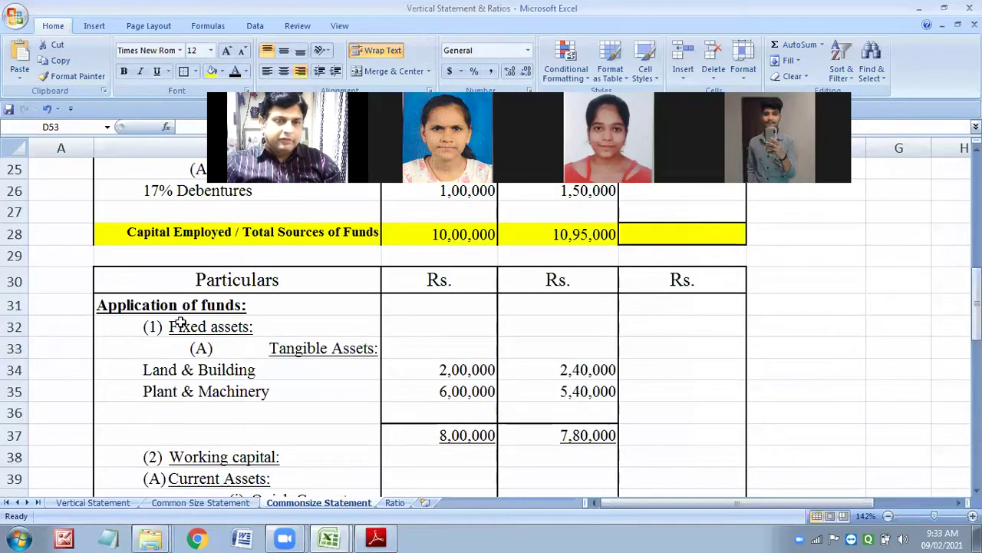
pyautogui.scroll(-6, 178, 327)
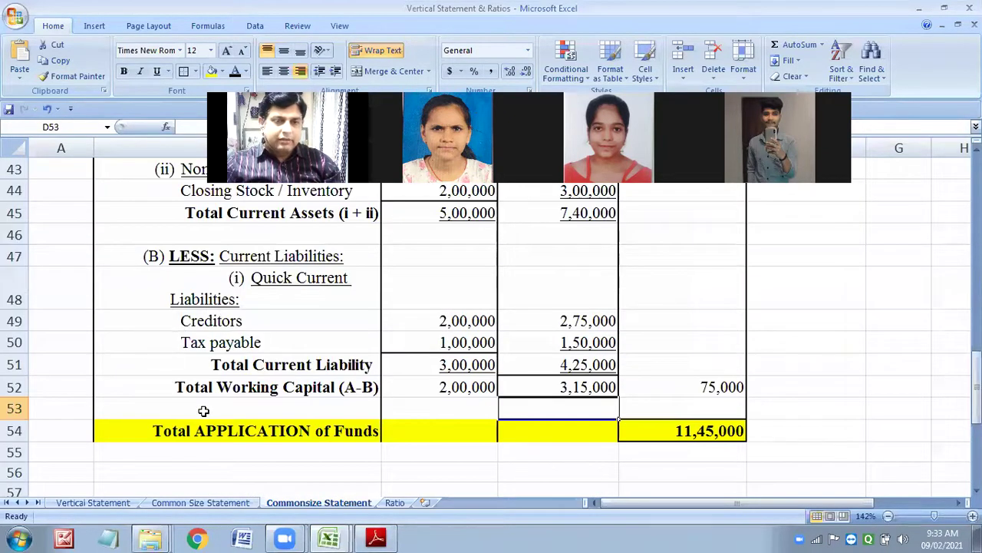
pyautogui.doubleClick(376, 430)
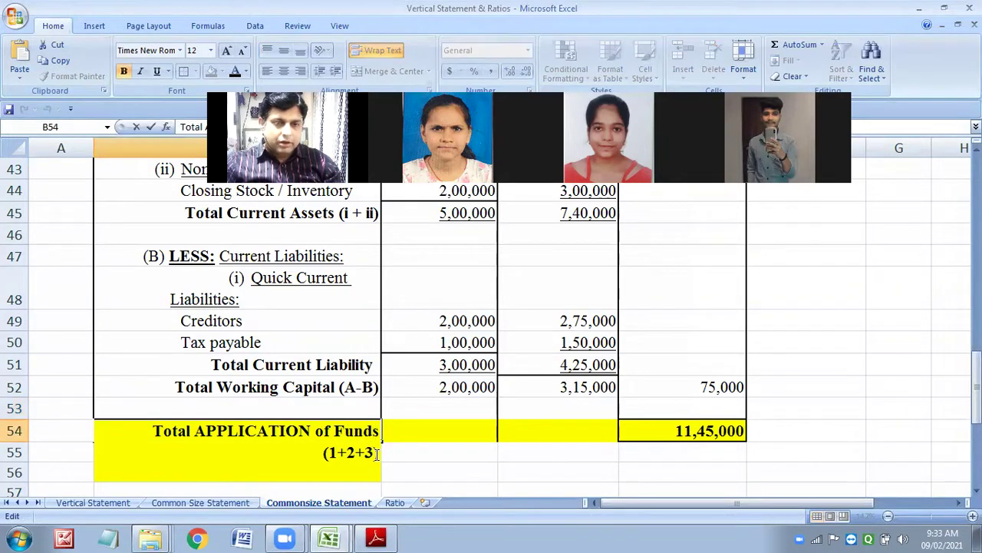
pyautogui.moveTo(372, 453); pyautogui.dragTo(353, 453)
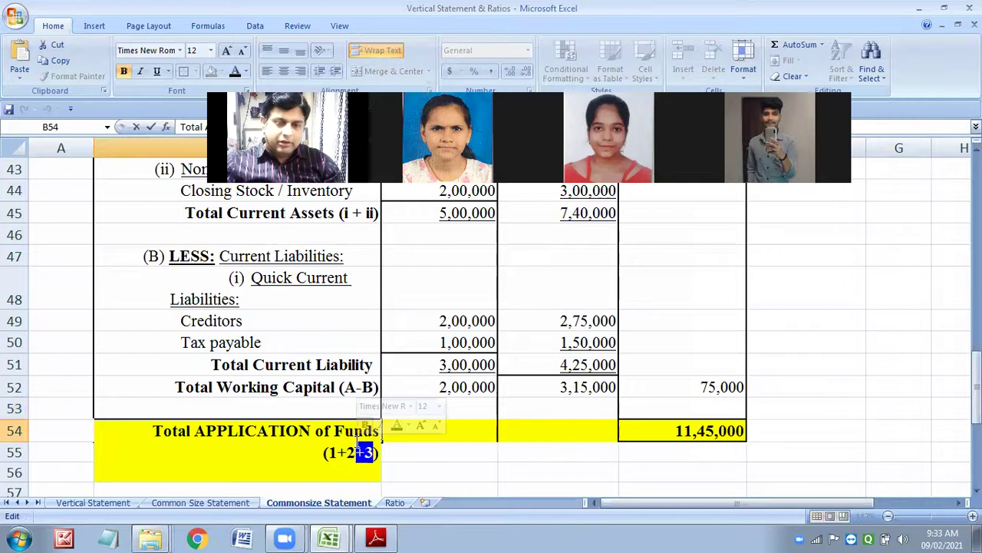
pyautogui.press('Delete')
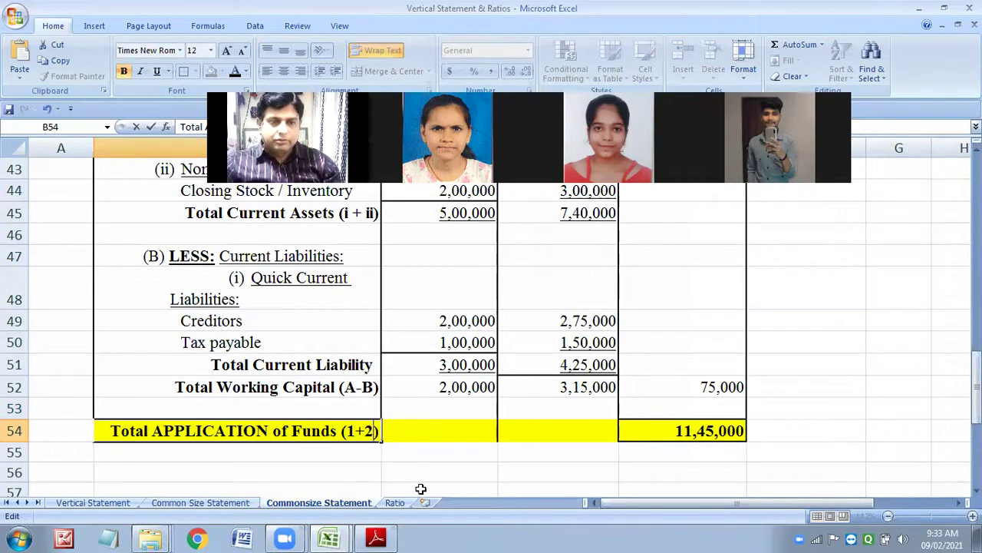
pyautogui.click(438, 471)
# Step: Enter the Total APPLICATION of Funds amounts in row 54: 10,00,000 in C54 and 10,95,000 in D54
pyautogui.click(457, 431)
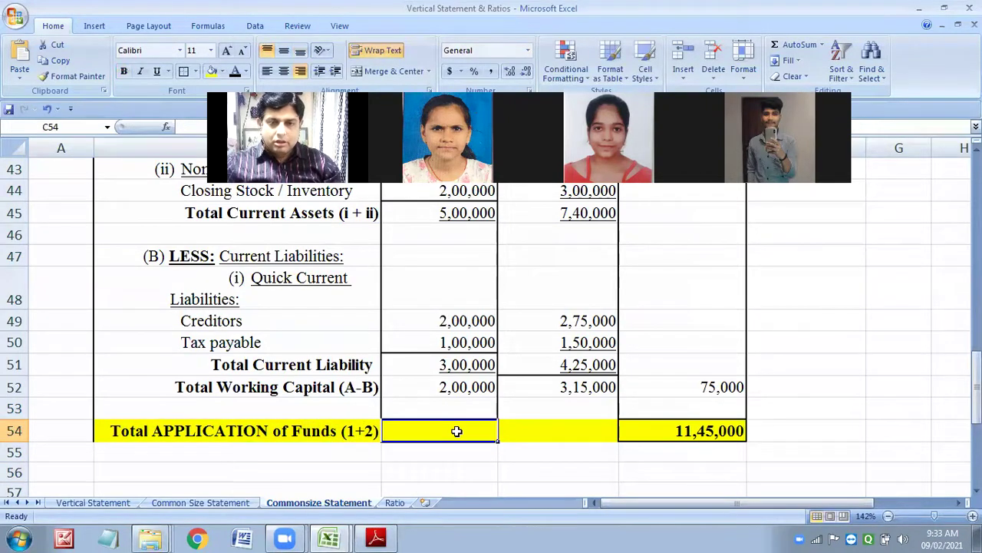
pyautogui.write('10,00,000')
pyautogui.click(554, 431)
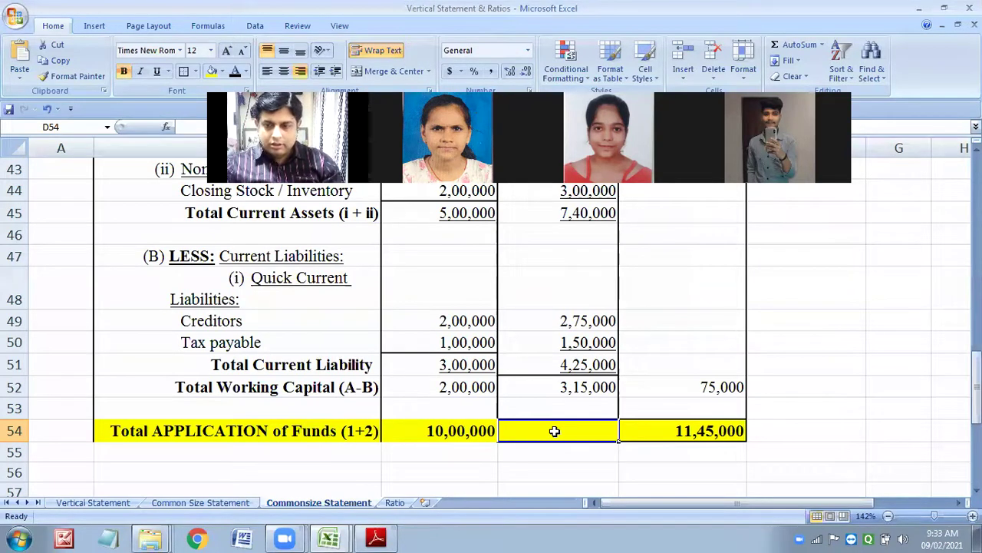
pyautogui.write('10')
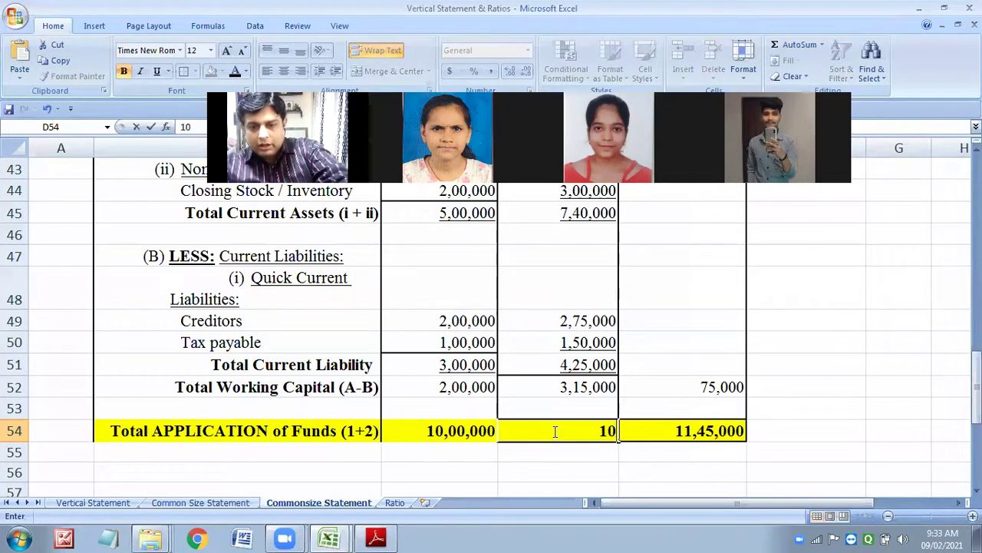
pyautogui.write(',95,000')
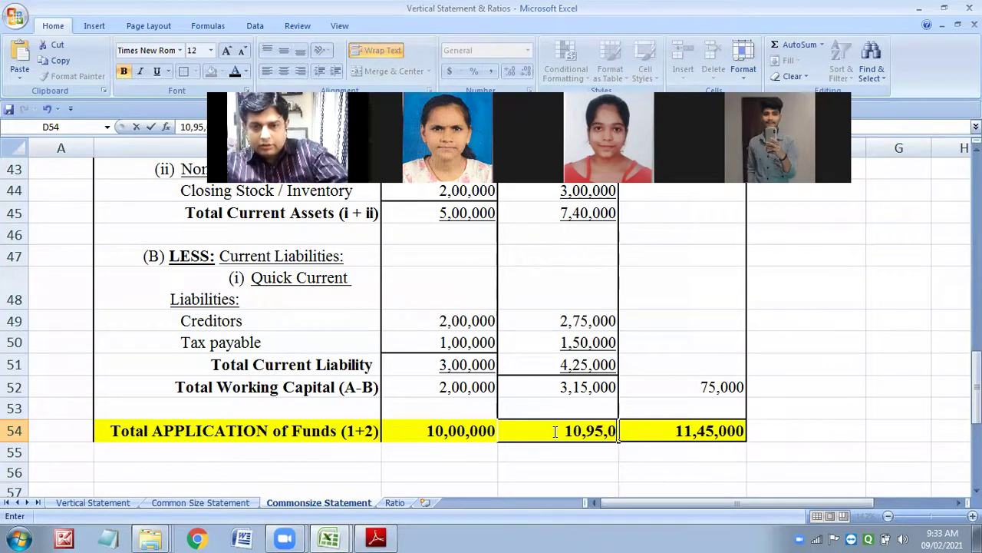
pyautogui.click(547, 470)
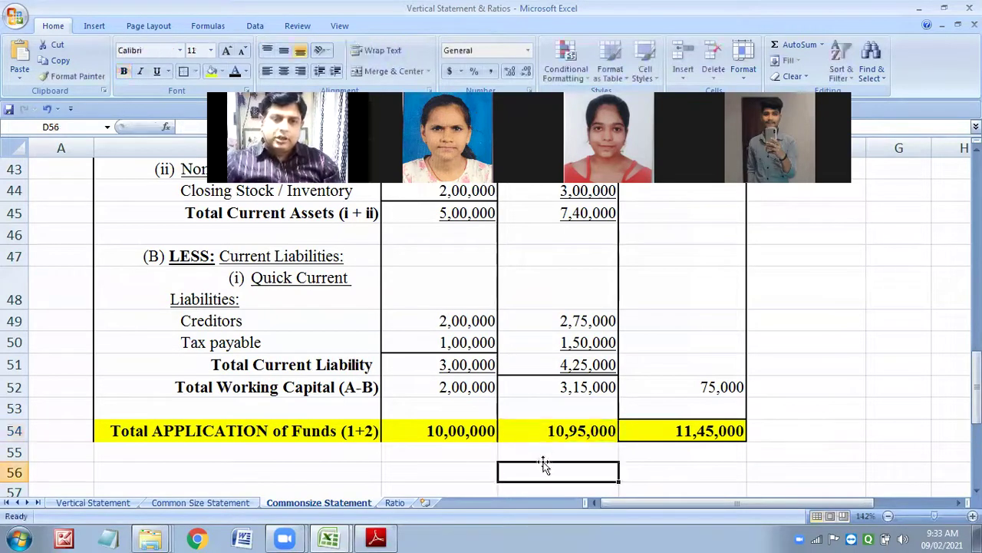
# Step: Make the two Capital Employed / Total Sources of Funds amounts in C28:D28 bold
pyautogui.scroll(5, 549, 452)
pyautogui.scroll(4, 551, 442)
pyautogui.scroll(-4, 551, 441)
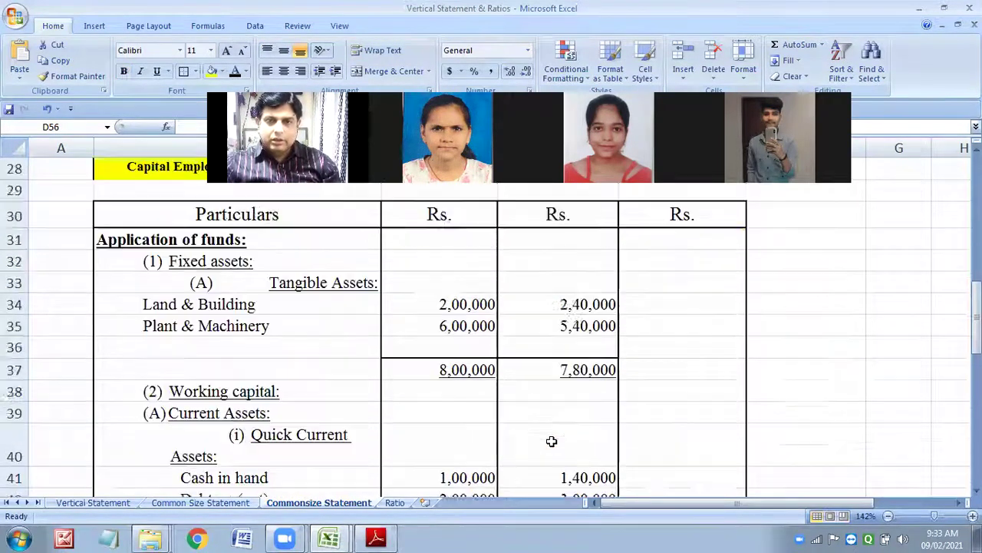
pyautogui.scroll(2, 551, 441)
pyautogui.click(463, 315)
pyautogui.moveTo(463, 314); pyautogui.dragTo(557, 314)
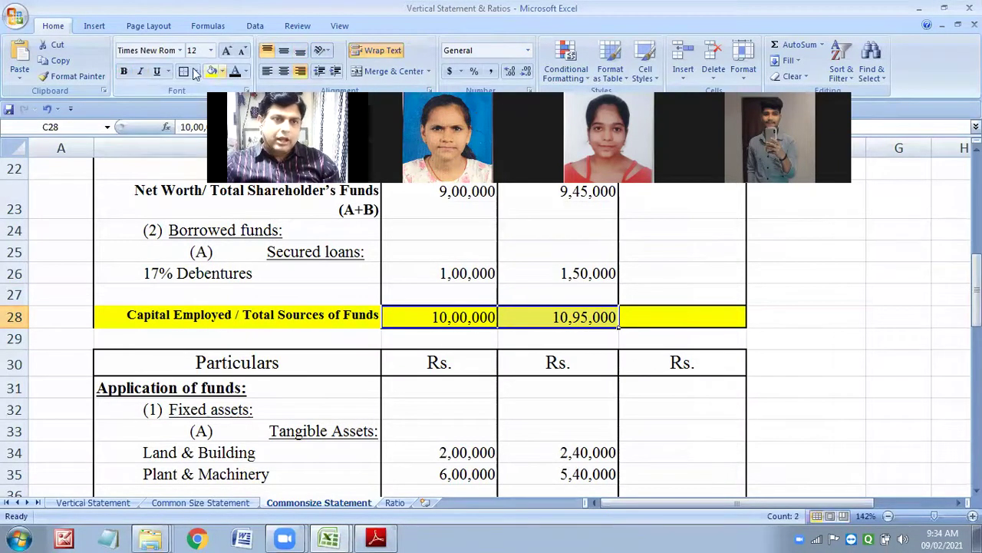
pyautogui.click(125, 73)
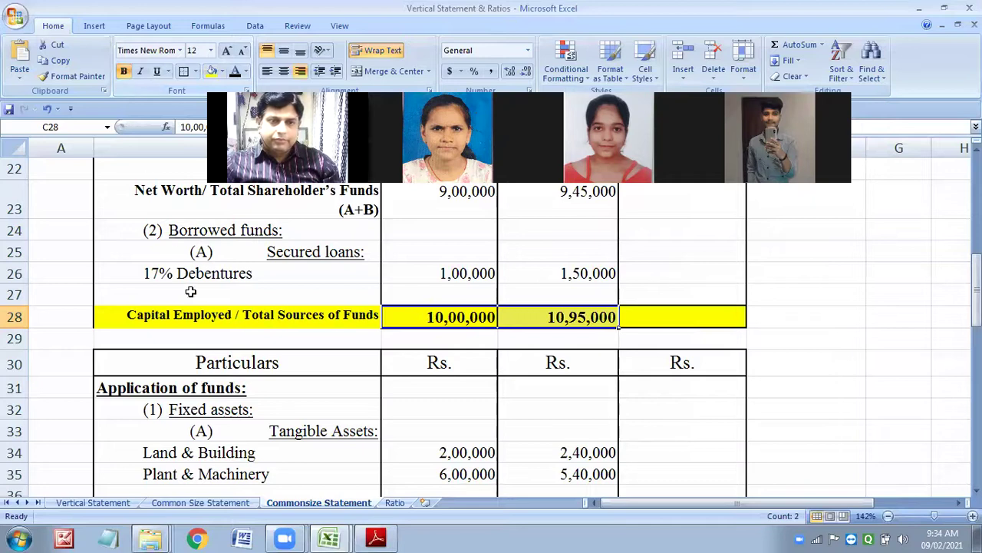
pyautogui.click(256, 315)
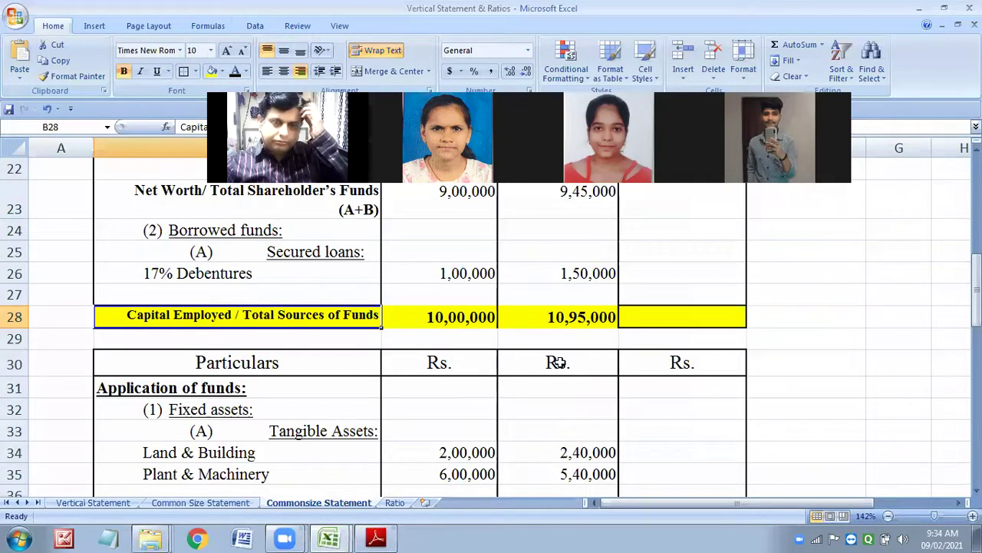
pyautogui.click(572, 340)
# Step: Clear the template amount from E52 in the Total Working Capital row
pyautogui.scroll(-7, 514, 328)
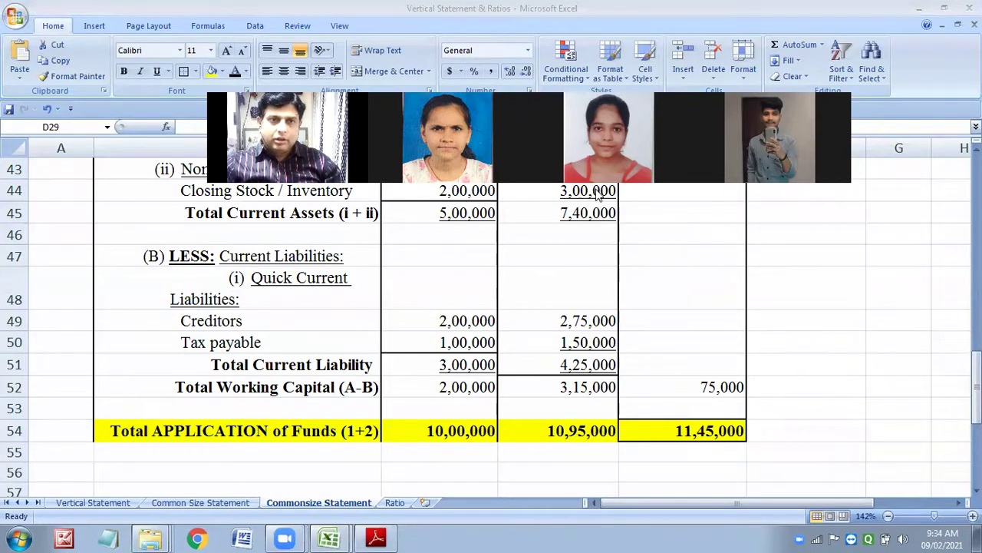
pyautogui.click(717, 385)
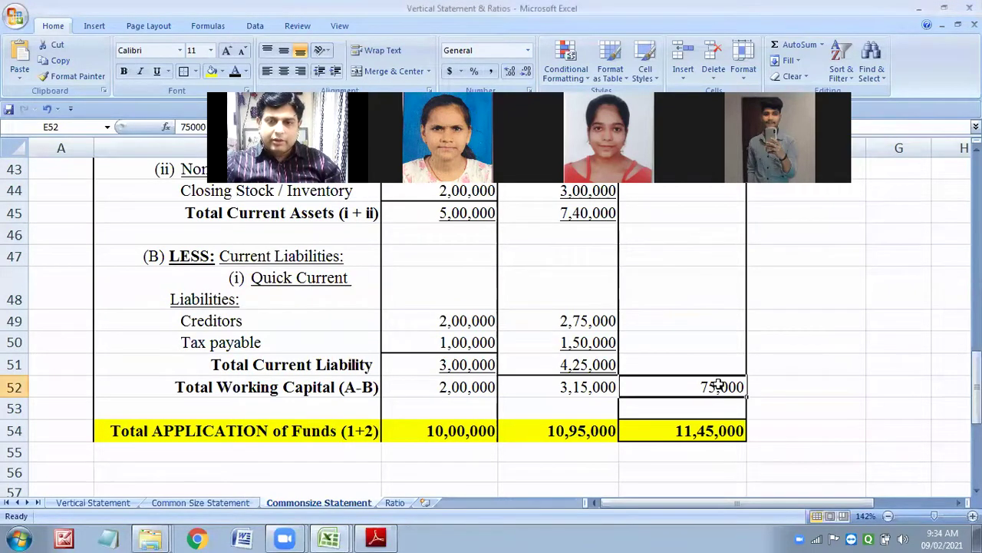
pyautogui.hotkey('ctrl', 'z')
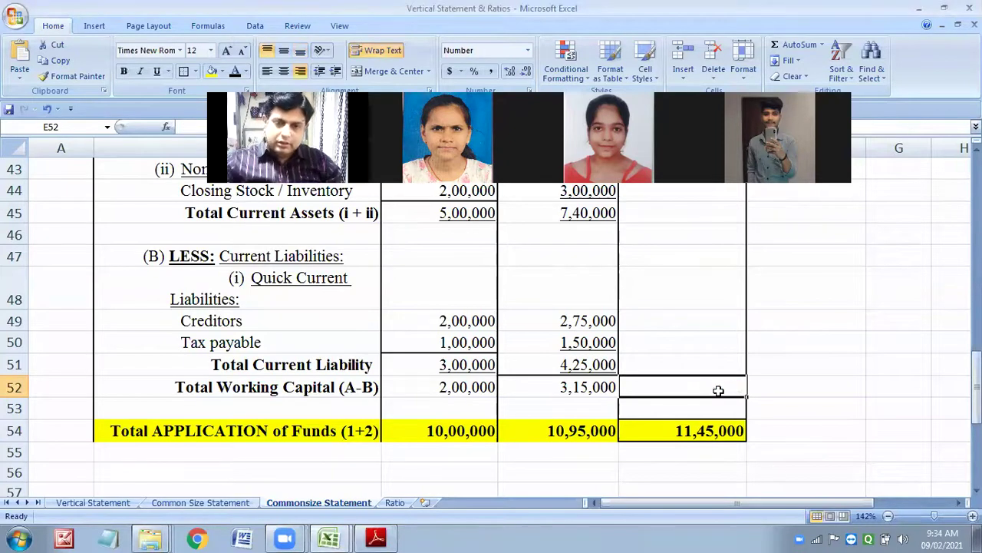
# Step: Clear the template amount from E54 in the Total APPLICATION of Funds row
pyautogui.click(718, 432)
pyautogui.press('Delete')
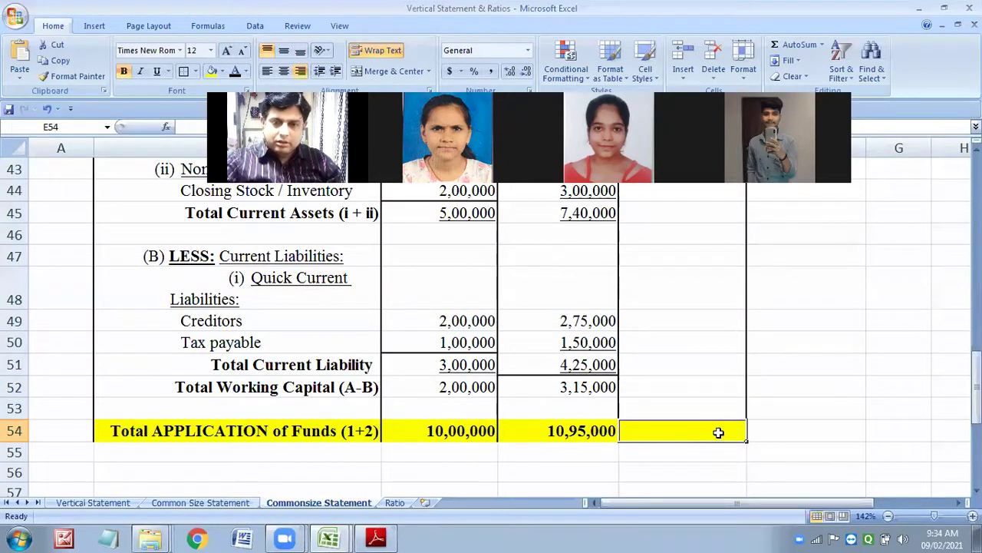
pyautogui.scroll(10, 654, 345)
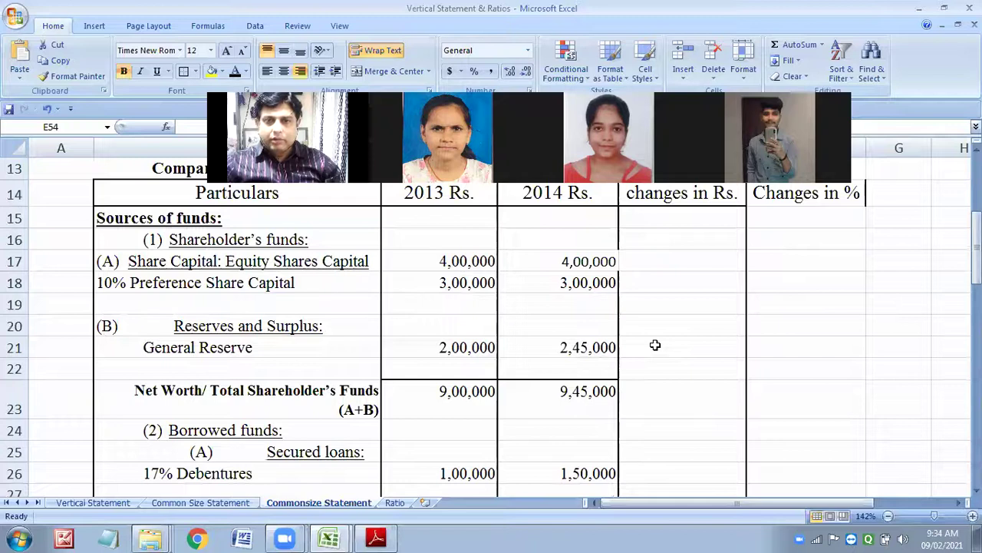
pyautogui.scroll(2, 637, 345)
pyautogui.scroll(-1, 625, 337)
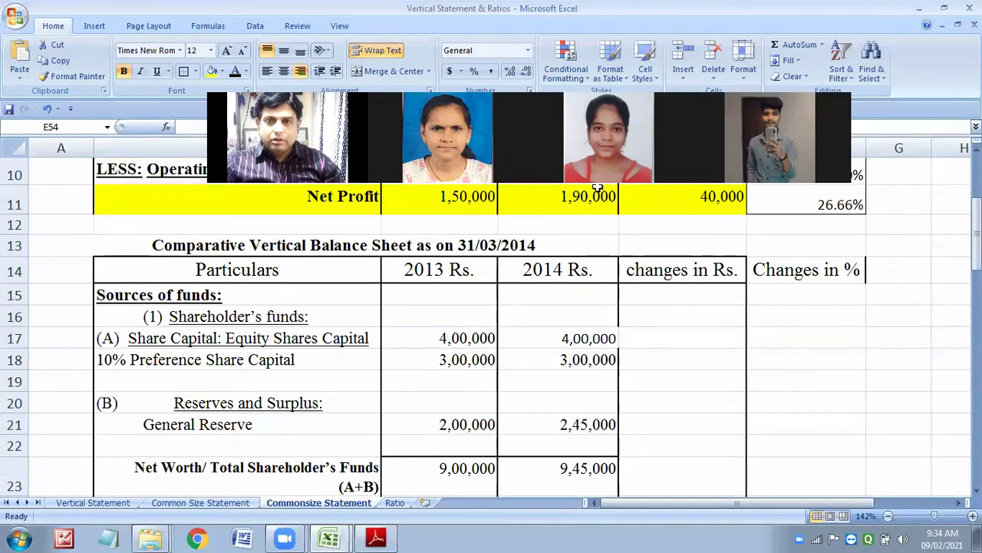
pyautogui.click(669, 338)
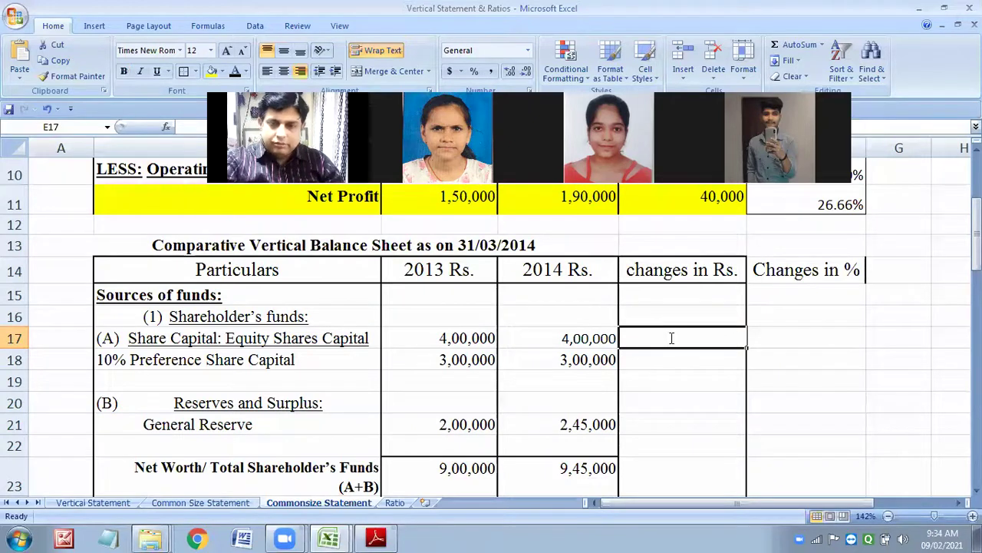
pyautogui.write('=')
pyautogui.click(842, 337)
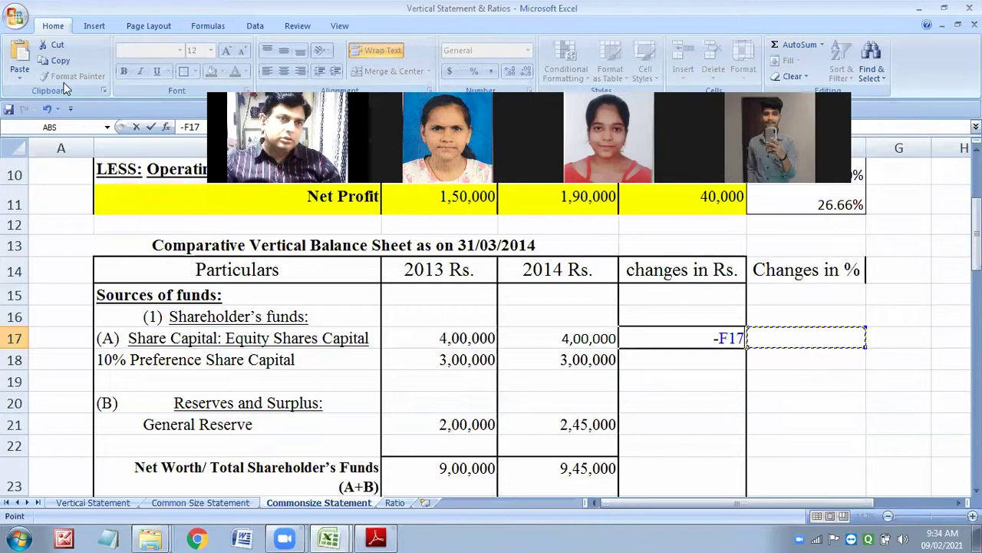
pyautogui.click(48, 111)
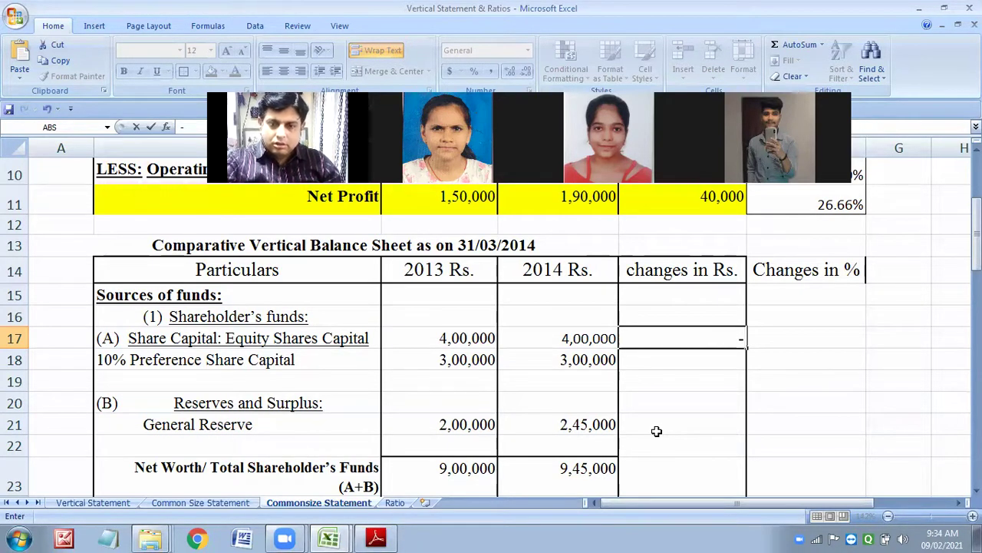
pyautogui.press('Escape')
pyautogui.click(677, 405)
pyautogui.click(796, 335)
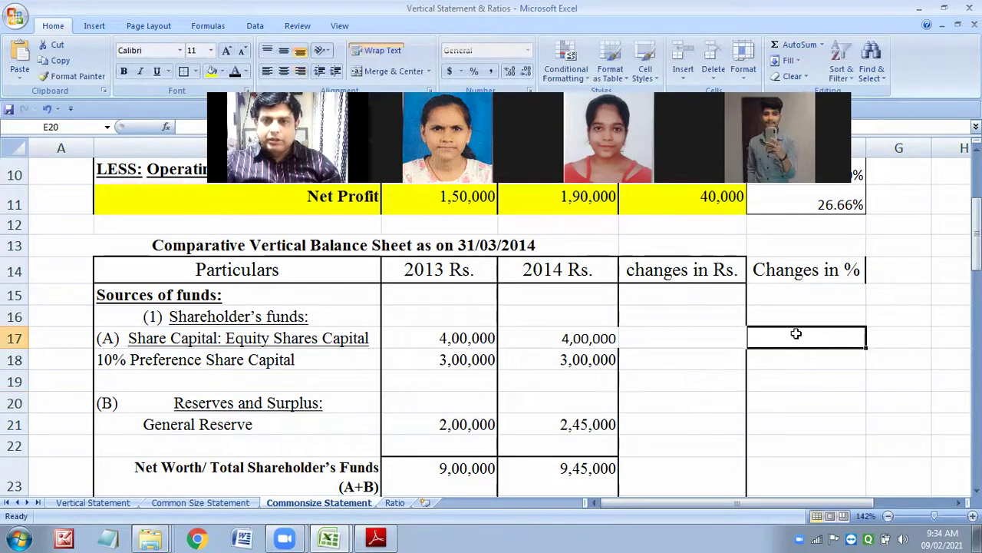
pyautogui.click(652, 357)
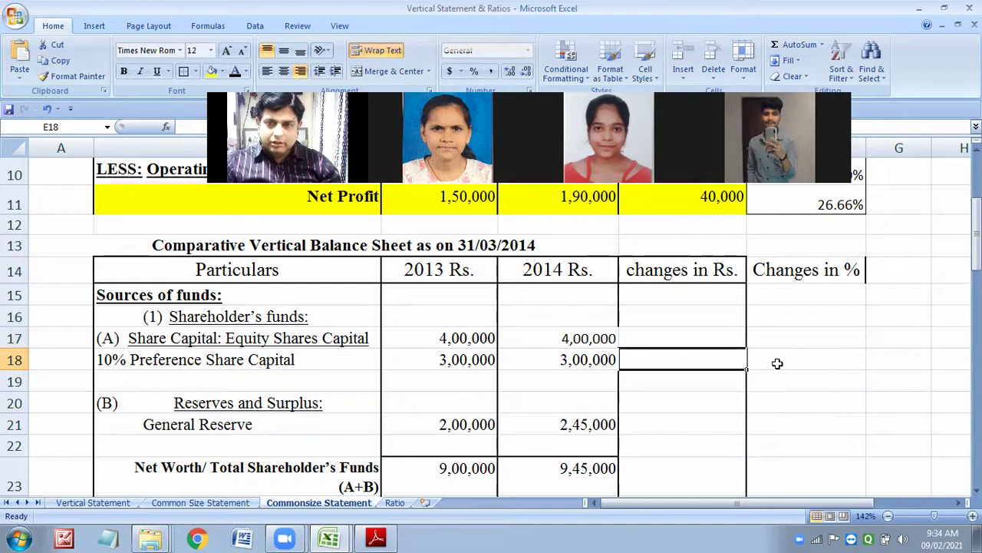
pyautogui.click(700, 342)
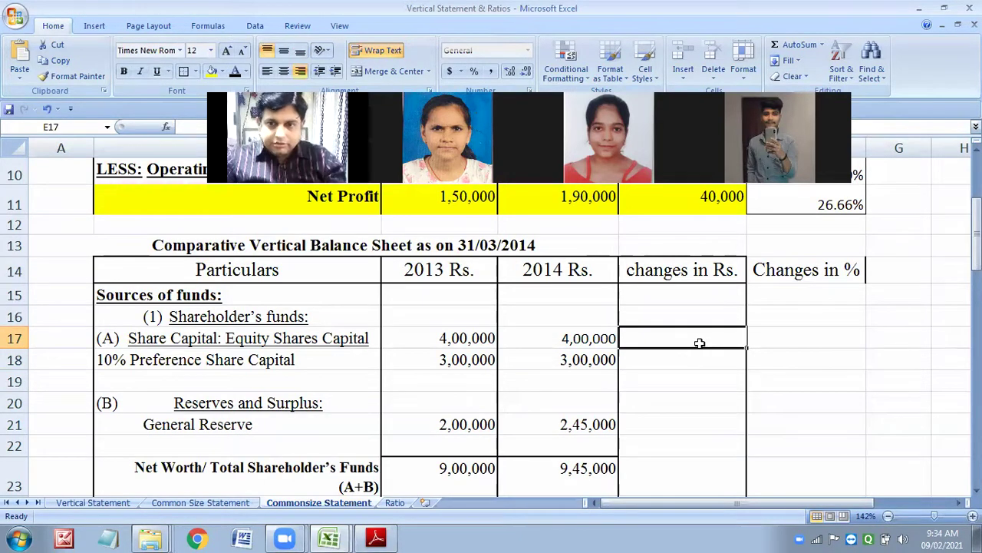
# Step: Enter the General Reserve changes in row 21: 45,000 in E21 and 22.50% in F21
pyautogui.click(691, 424)
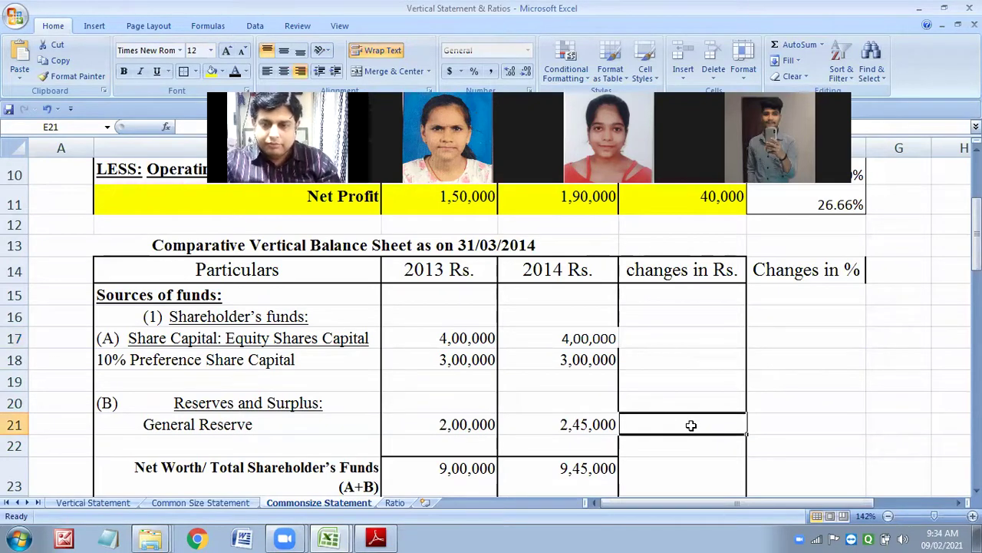
pyautogui.write('45')
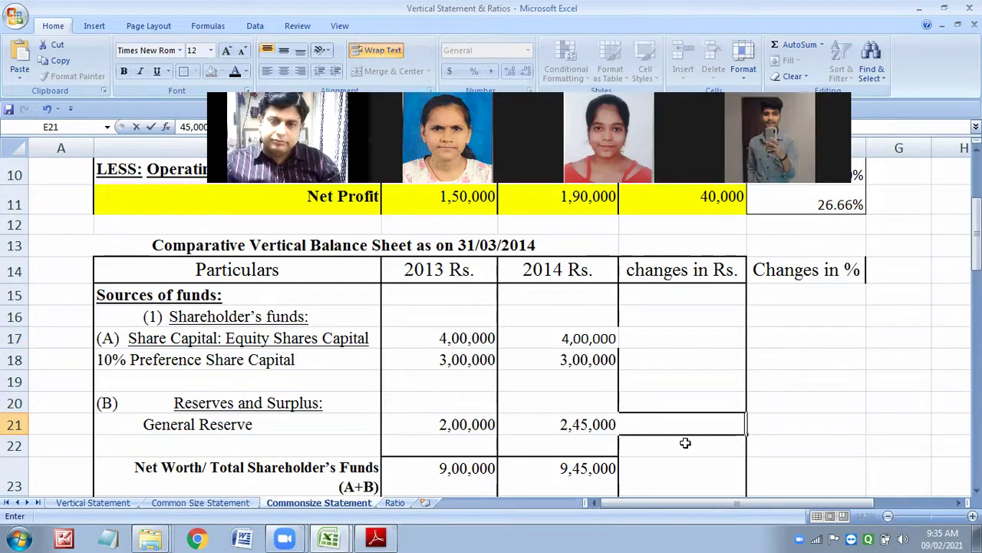
pyautogui.hotkey('ctrl', 'Return')
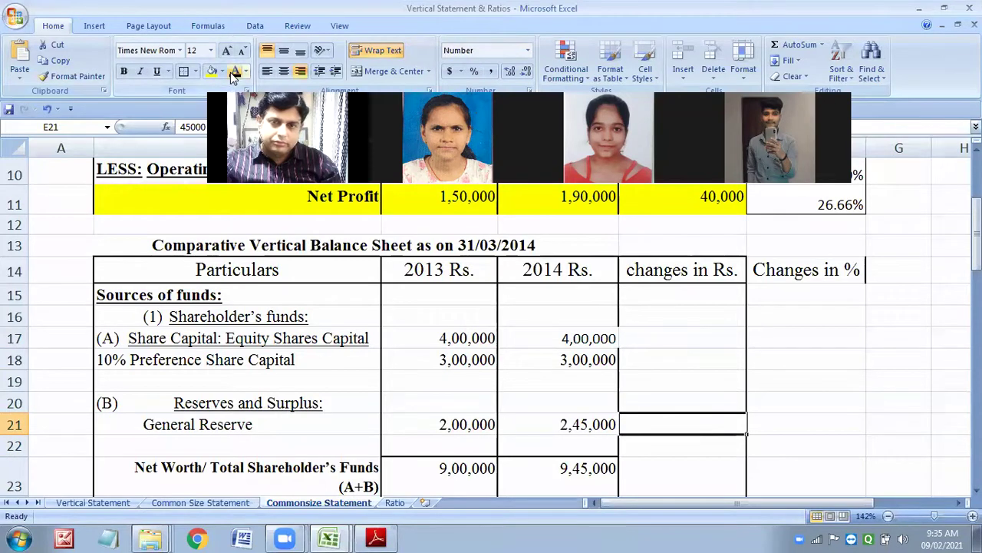
pyautogui.click(826, 419)
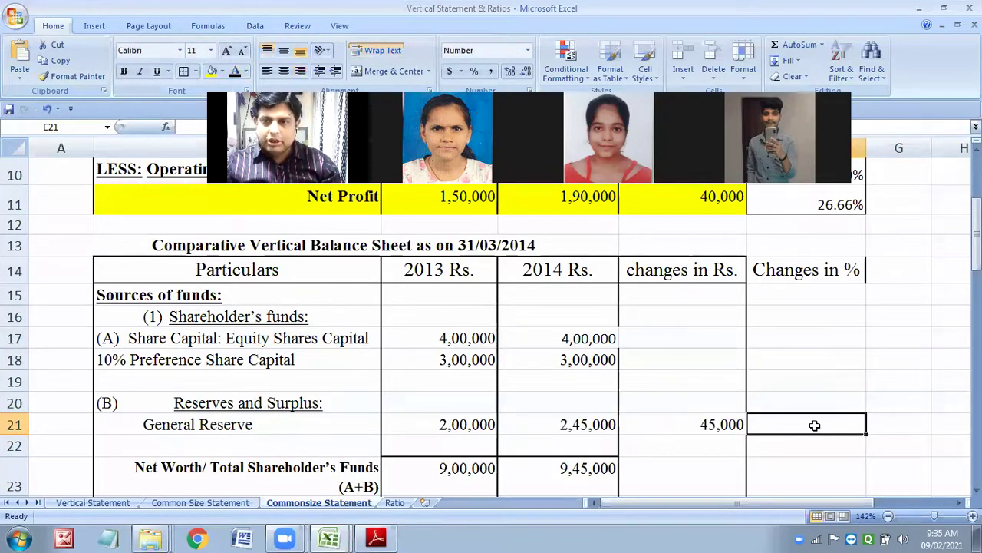
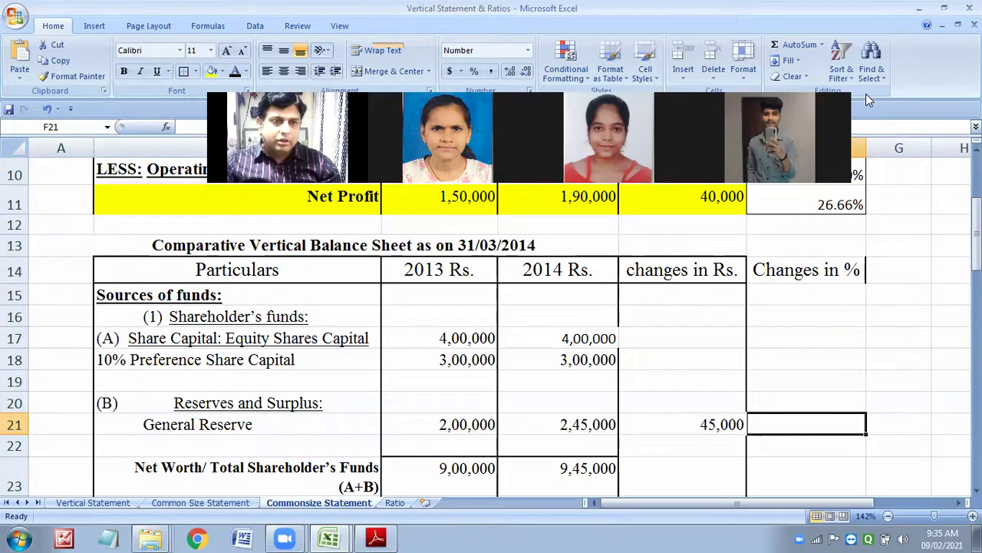
pyautogui.click(813, 423)
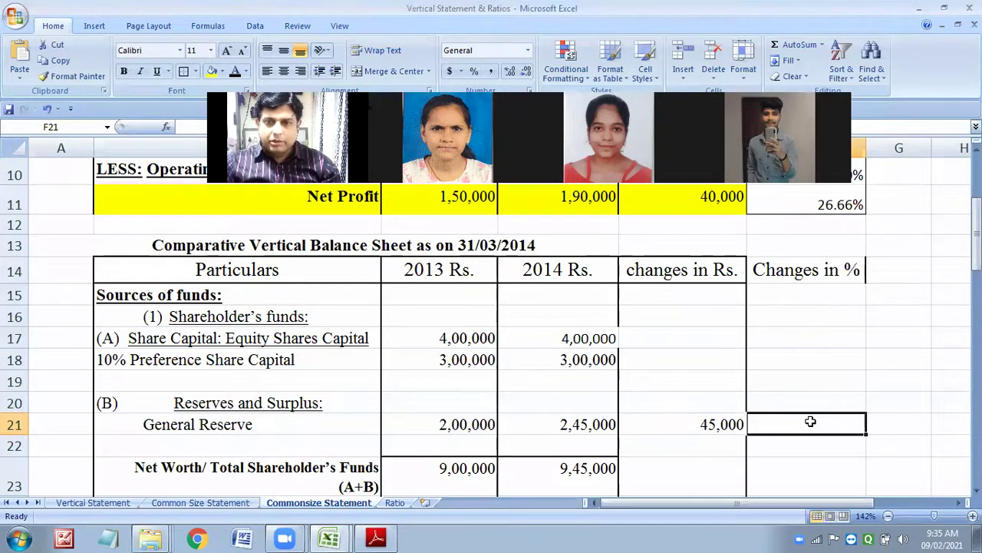
pyautogui.write('22')
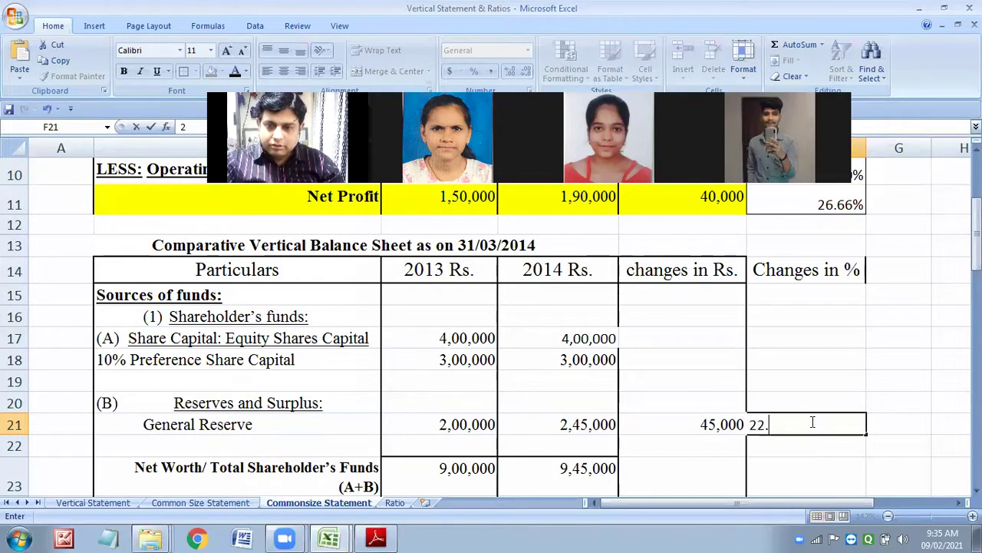
pyautogui.write('.5')
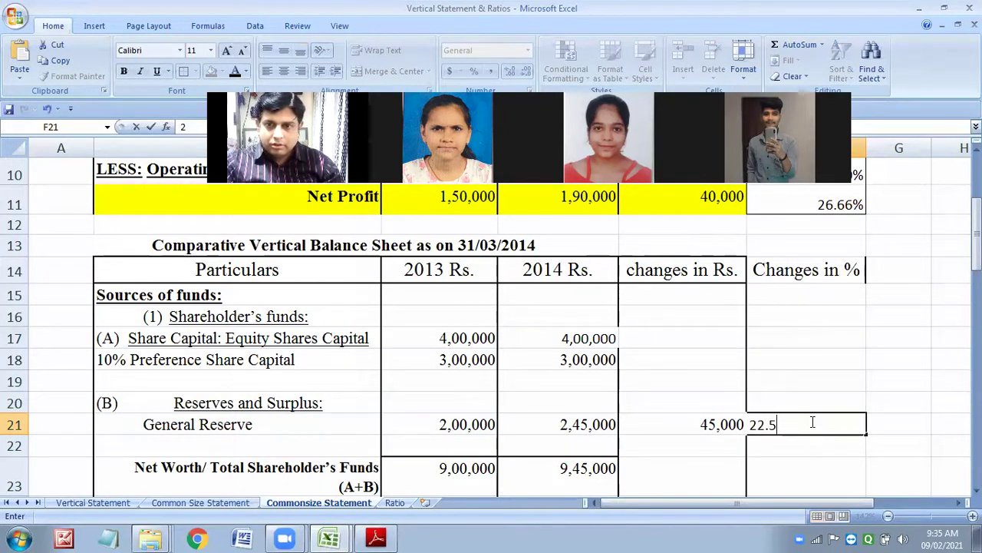
pyautogui.write('0')
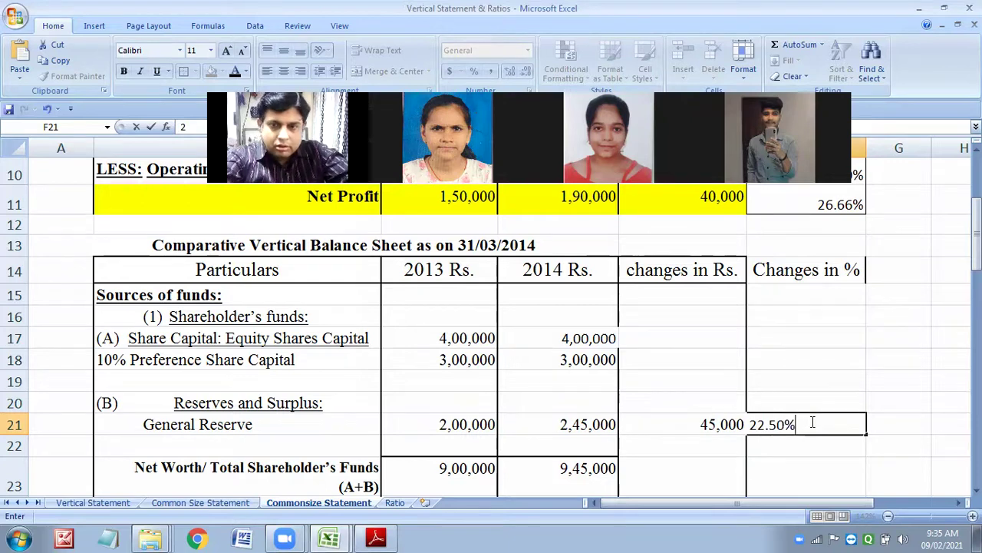
pyautogui.click(712, 445)
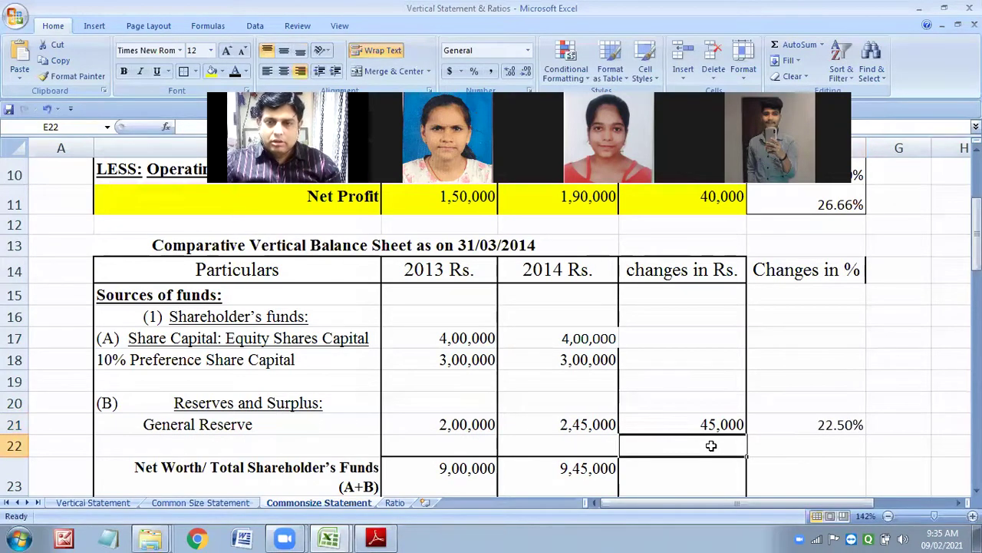
# Step: Copy the General Reserve changes from E21:F21 into E23:F23 for Net Worth / Total Shareholder's Funds
pyautogui.scroll(-2, 710, 429)
pyautogui.scroll(2, 708, 415)
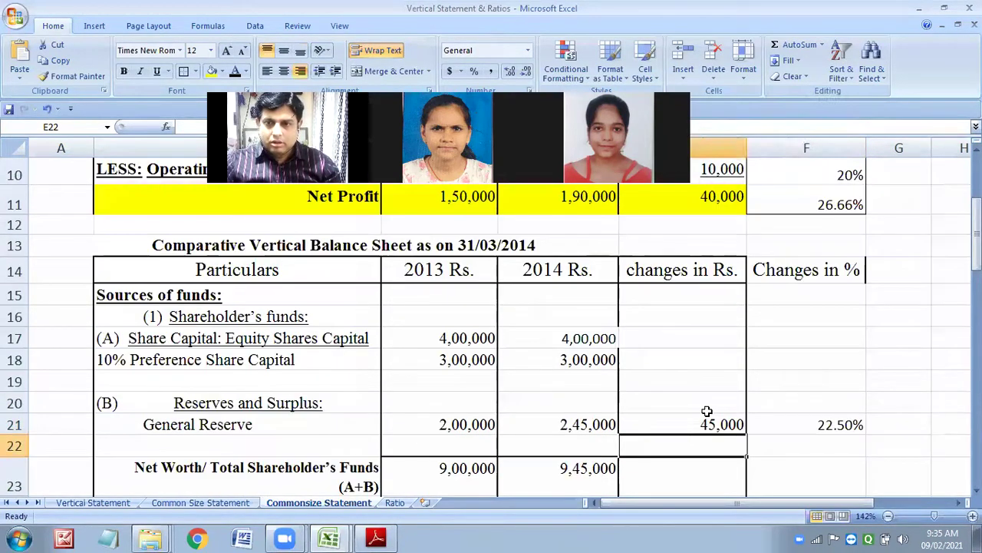
pyautogui.scroll(-1, 704, 412)
pyautogui.click(672, 392)
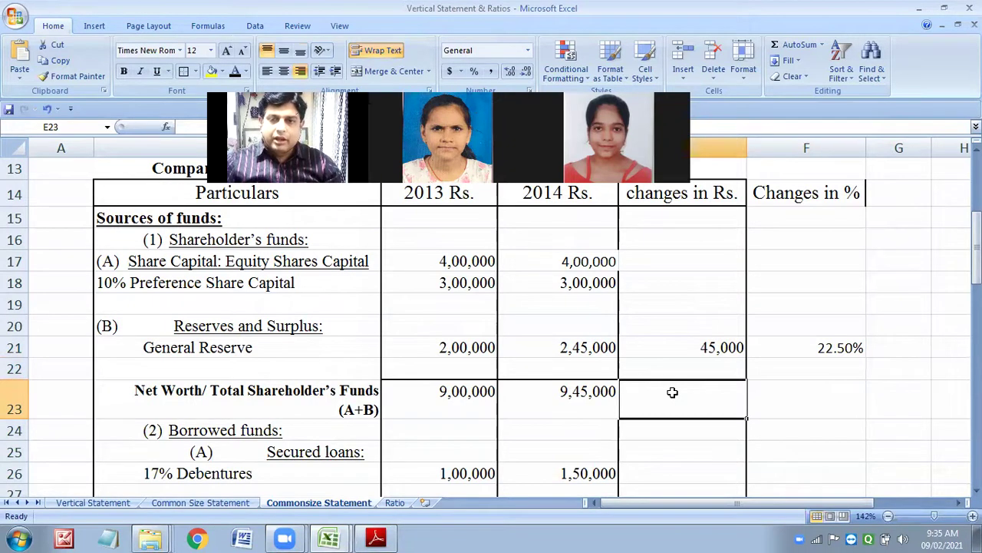
pyautogui.click(712, 349)
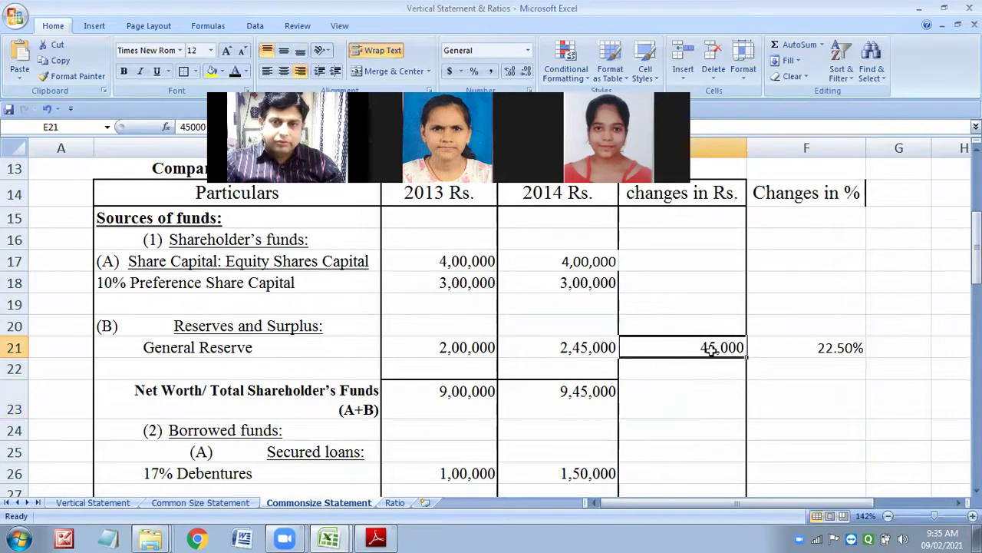
pyautogui.moveTo(711, 350); pyautogui.dragTo(786, 346)
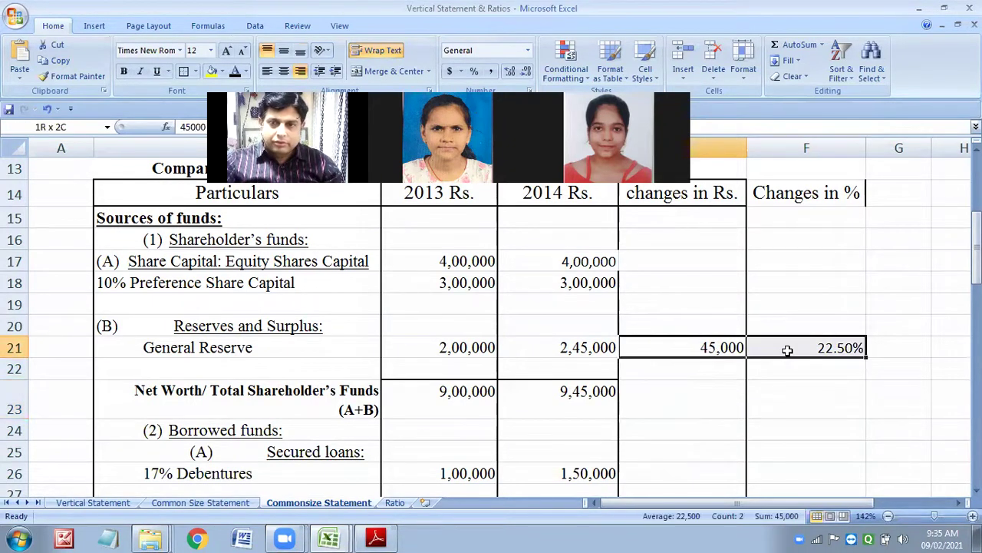
pyautogui.click(65, 63)
pyautogui.moveTo(699, 408); pyautogui.dragTo(808, 390)
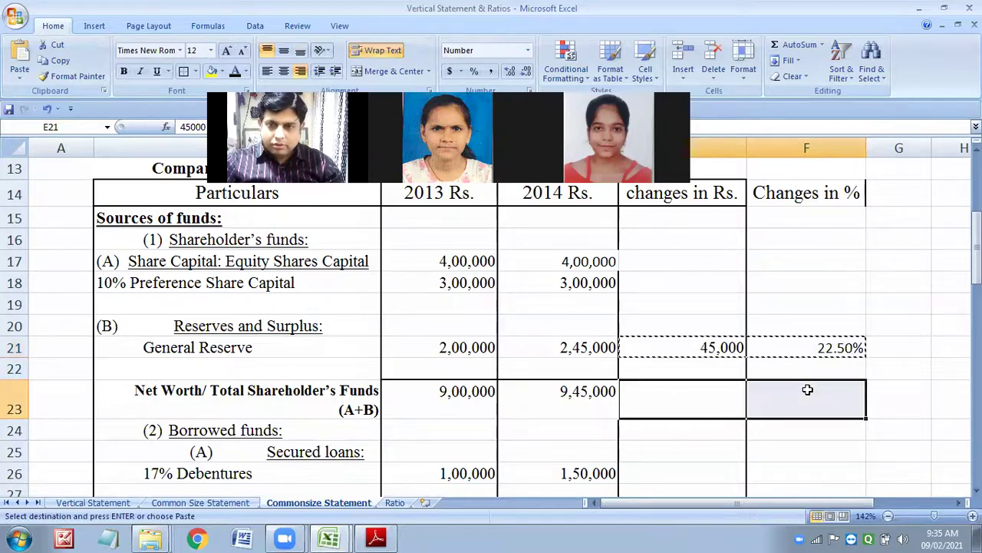
pyautogui.click(20, 55)
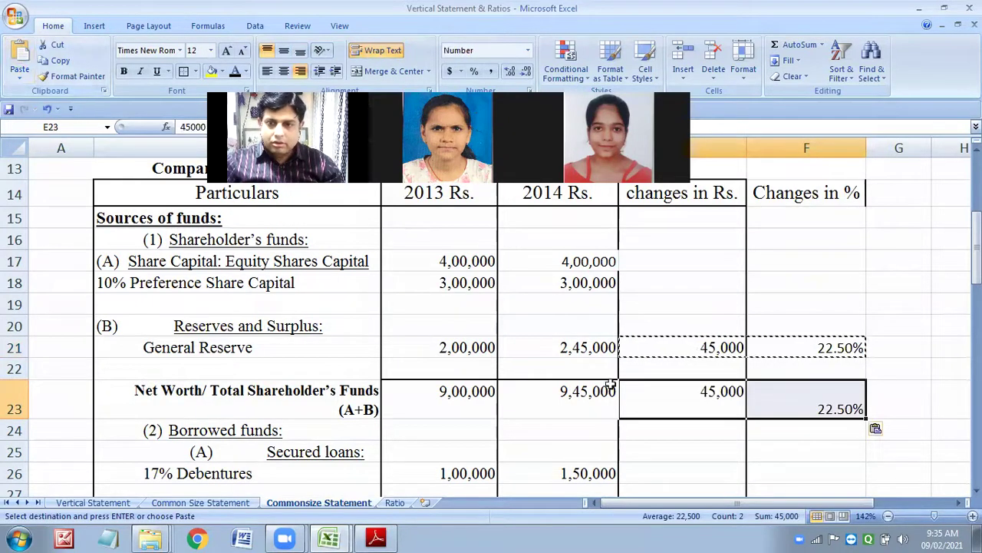
# Step: Enter the 17% Debentures changes in row 26: 50,000 in E26 and 50% in F26
pyautogui.click(777, 449)
pyautogui.scroll(-1, 772, 434)
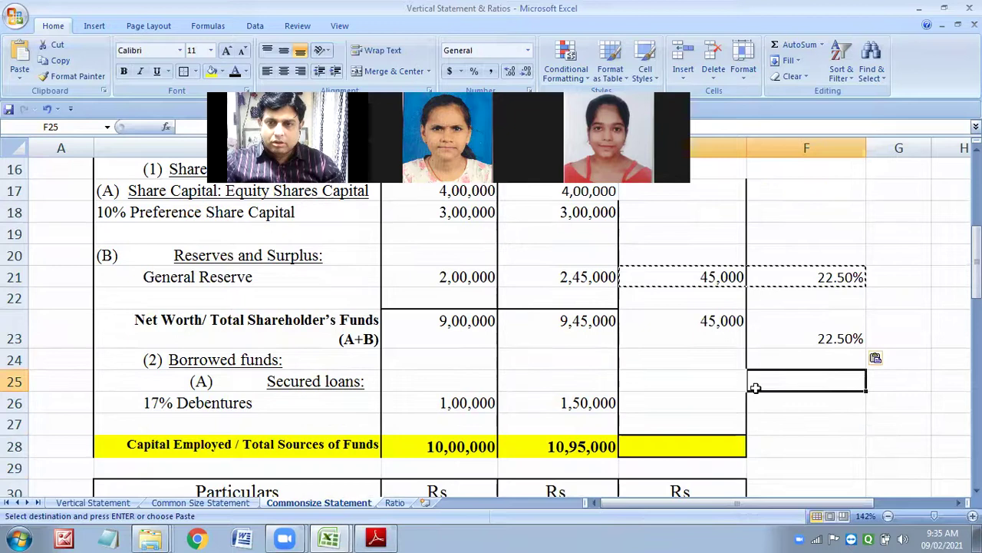
pyautogui.click(673, 404)
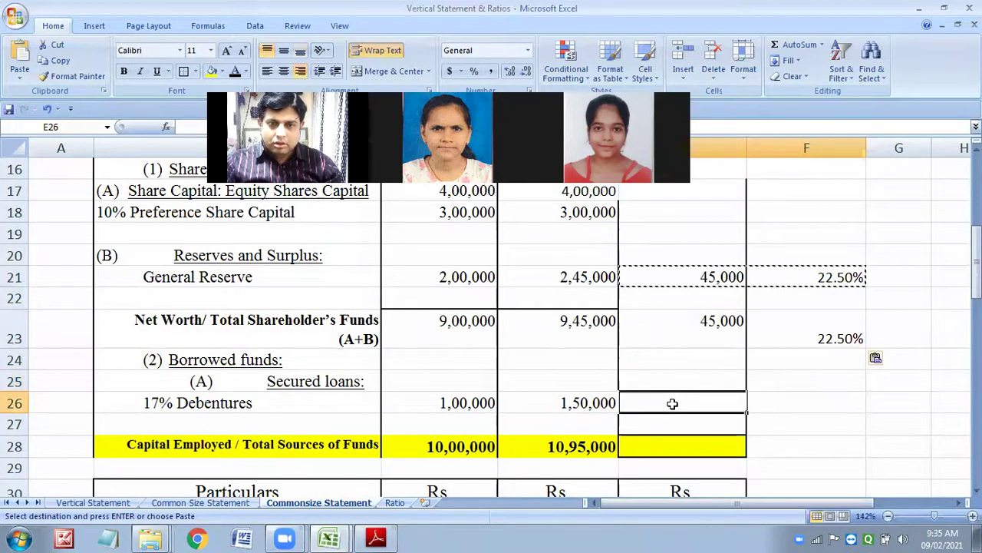
pyautogui.write('5')
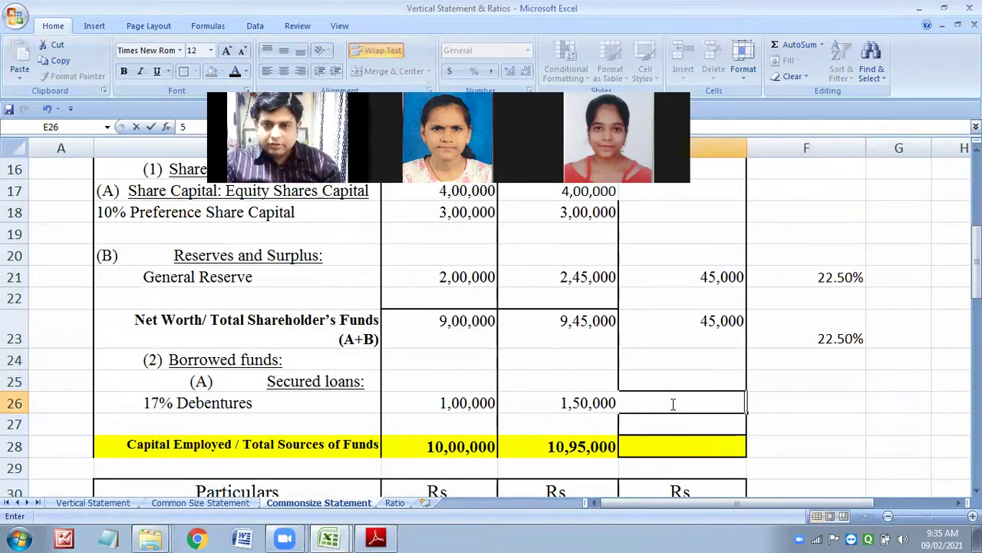
pyautogui.write('0000')
pyautogui.click(838, 434)
pyautogui.click(732, 404)
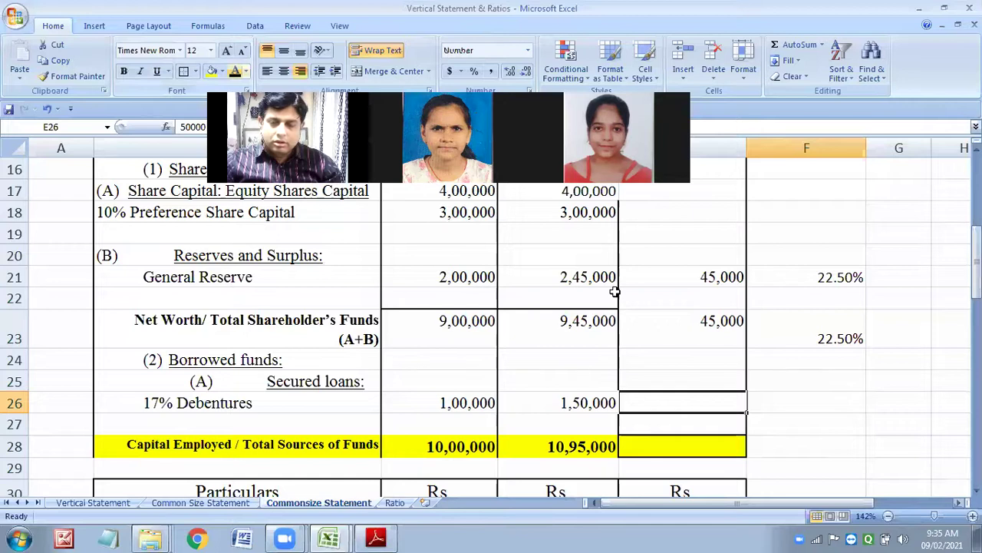
pyautogui.click(829, 395)
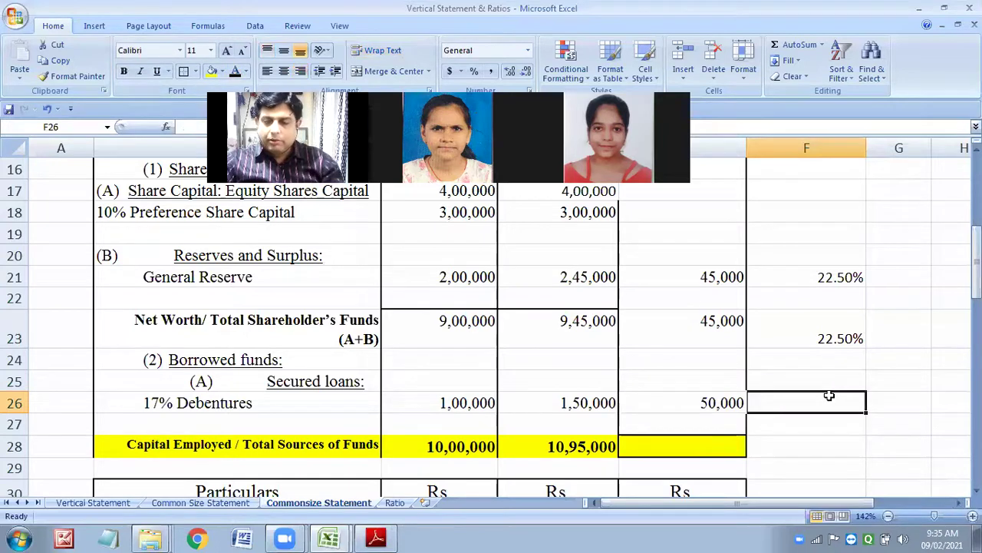
pyautogui.write('50')
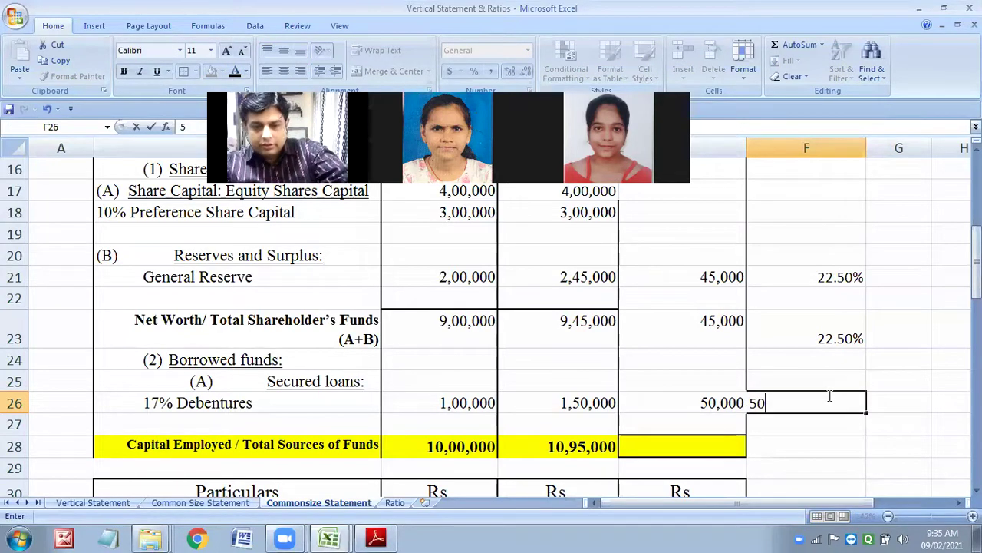
pyautogui.write('%')
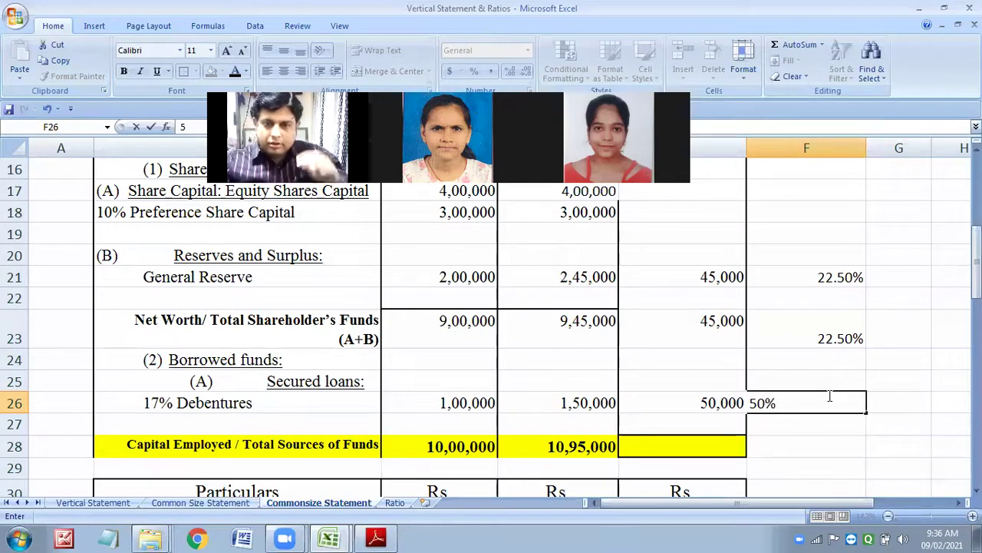
pyautogui.click(837, 439)
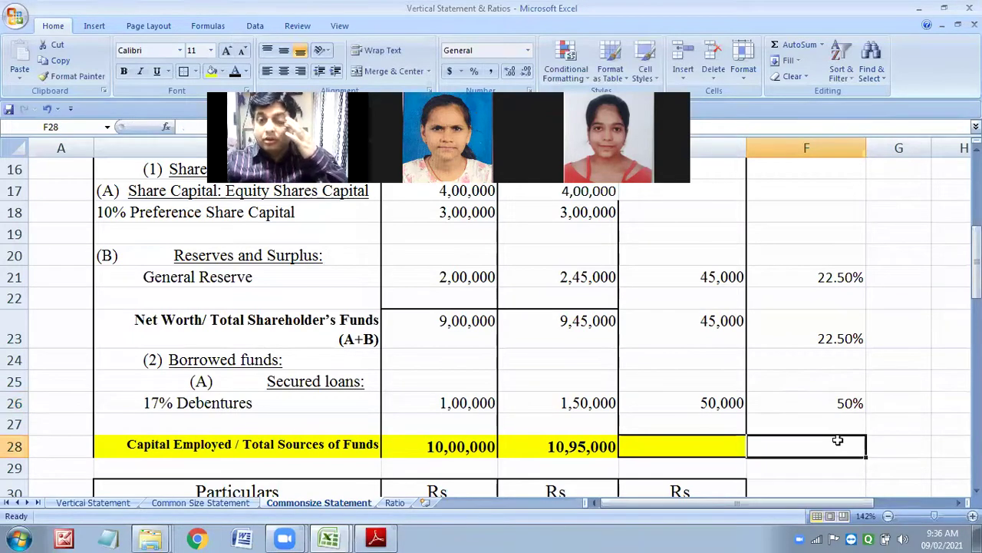
# Step: Enter the Capital Employed / Total Sources of Funds changes in row 28: 95,000 in E28 and 9.50% in F28
pyautogui.click(707, 441)
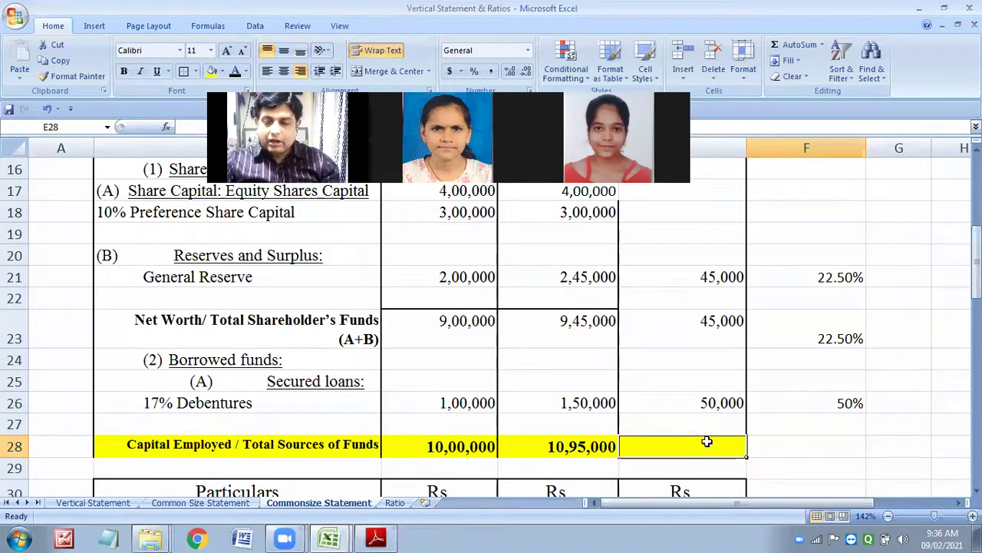
pyautogui.write('9')
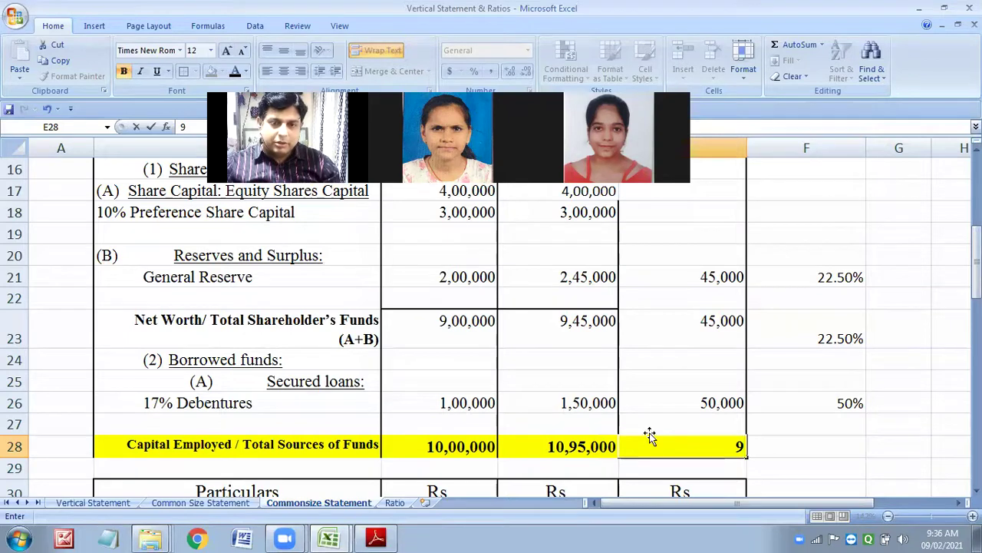
pyautogui.write('5')
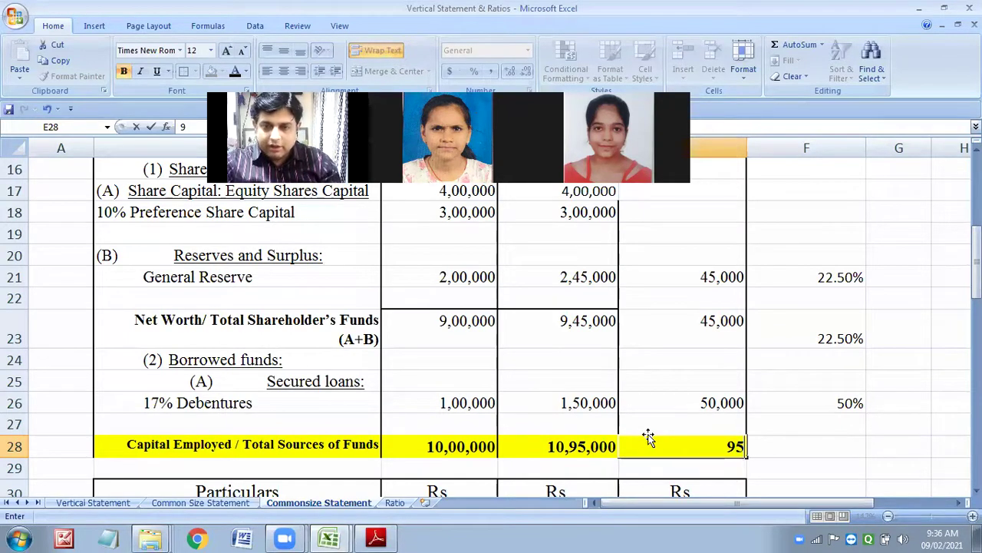
pyautogui.write(',000')
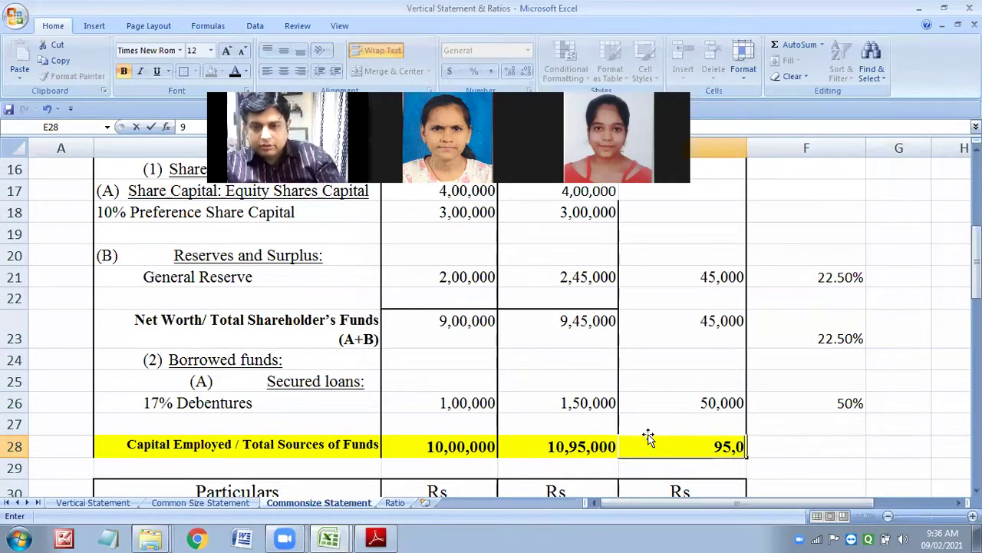
pyautogui.click(798, 453)
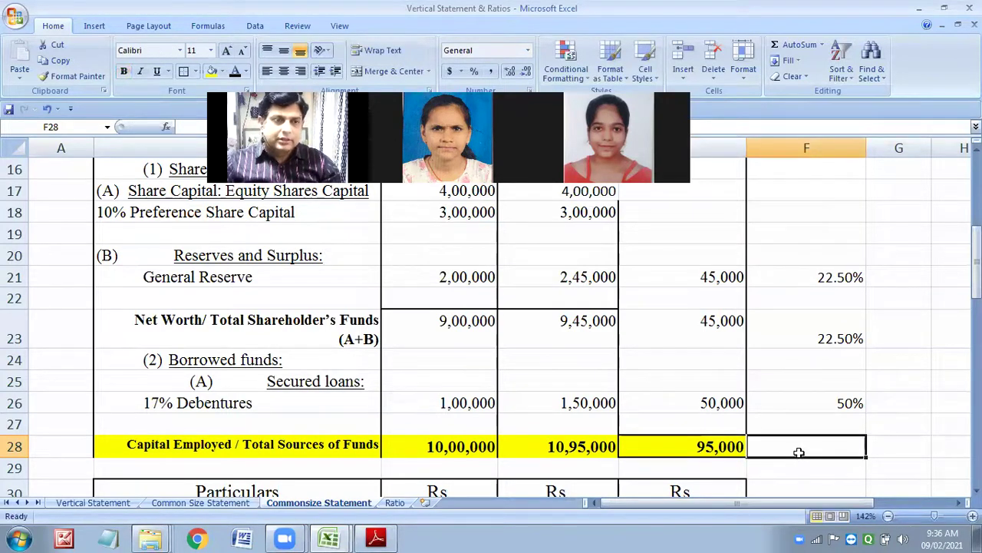
pyautogui.write('9.50%')
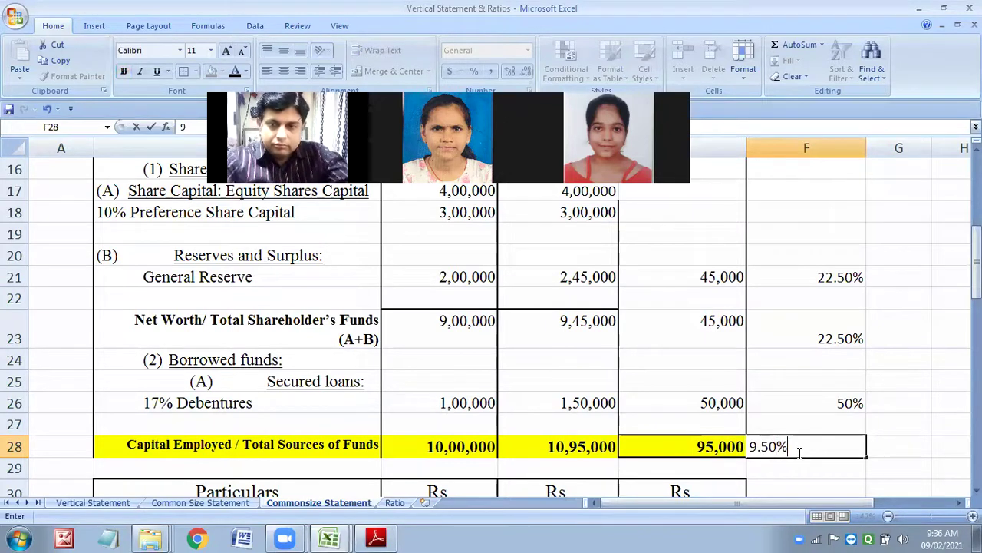
pyautogui.click(906, 455)
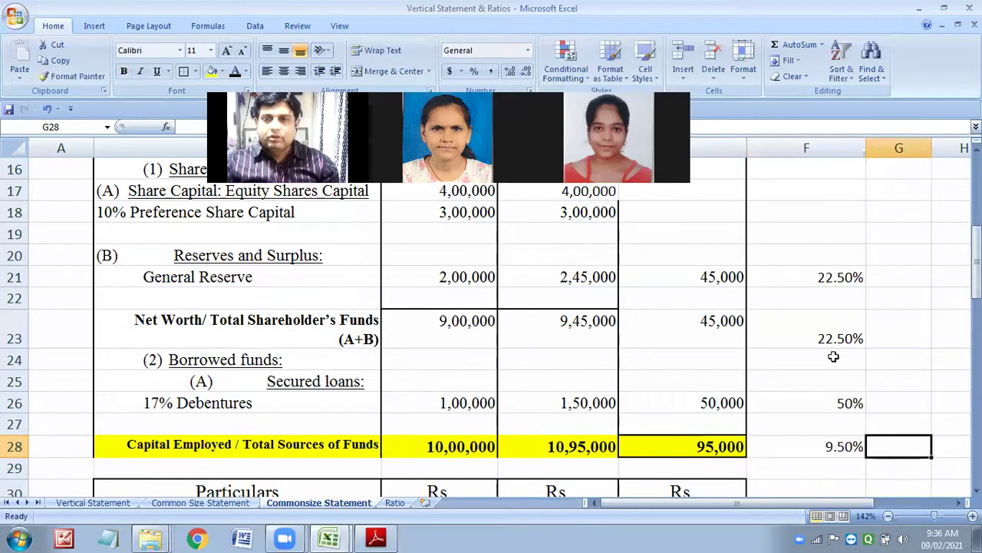
# Step: Enter the Land & Building changes in row 34: 40,000 in E34 with black font, and 20% in F34
pyautogui.scroll(2, 834, 356)
pyautogui.scroll(-5, 834, 356)
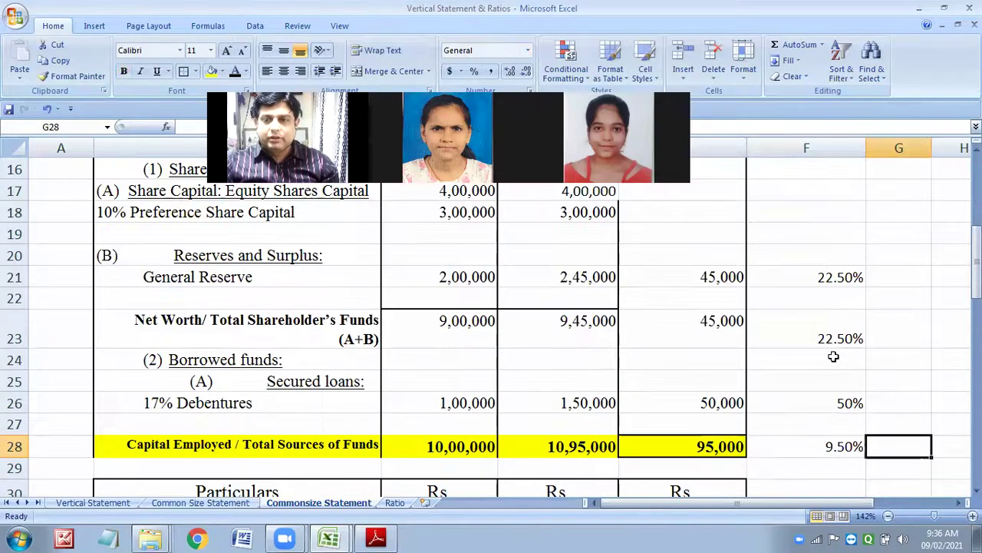
pyautogui.click(701, 366)
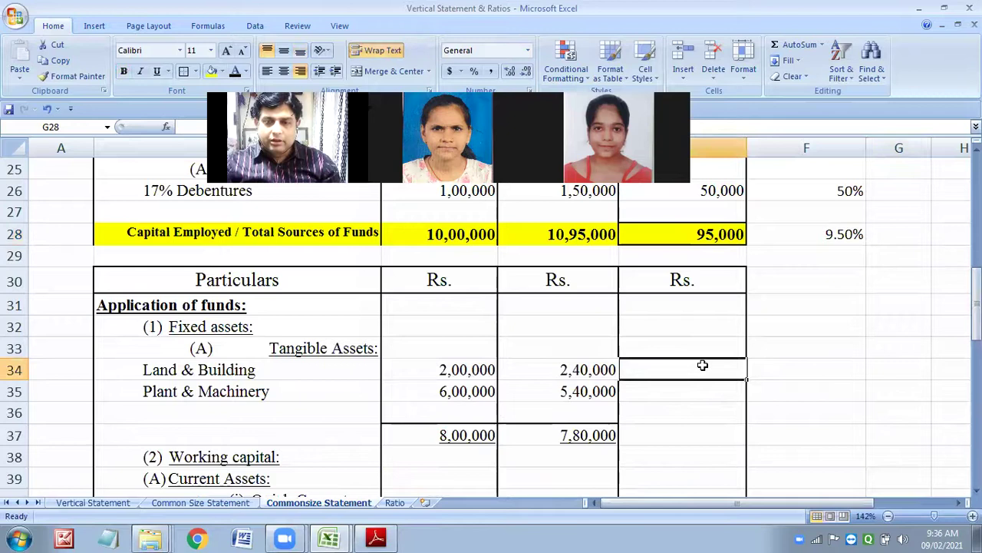
pyautogui.write('40')
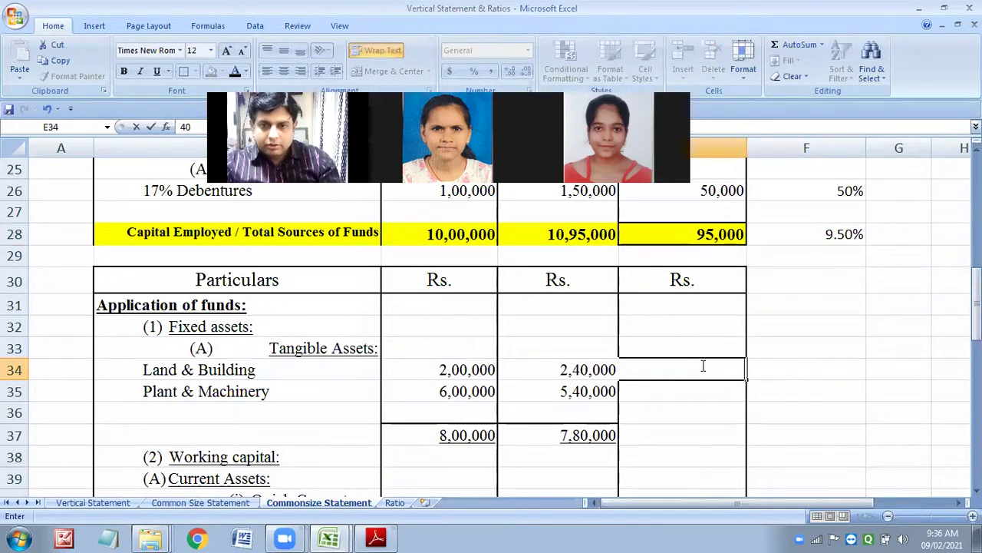
pyautogui.write('000')
pyautogui.press('Return')
pyautogui.click(691, 369)
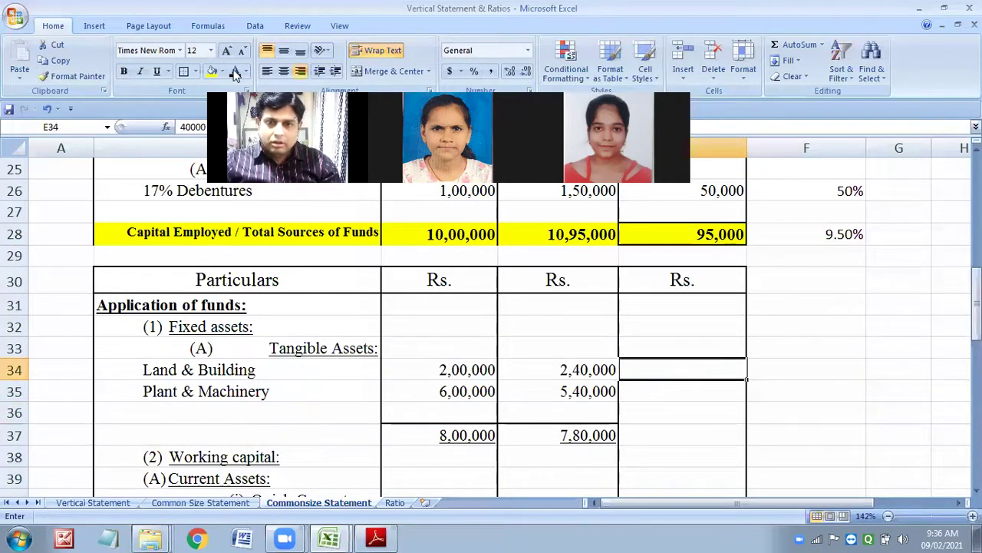
pyautogui.click(796, 370)
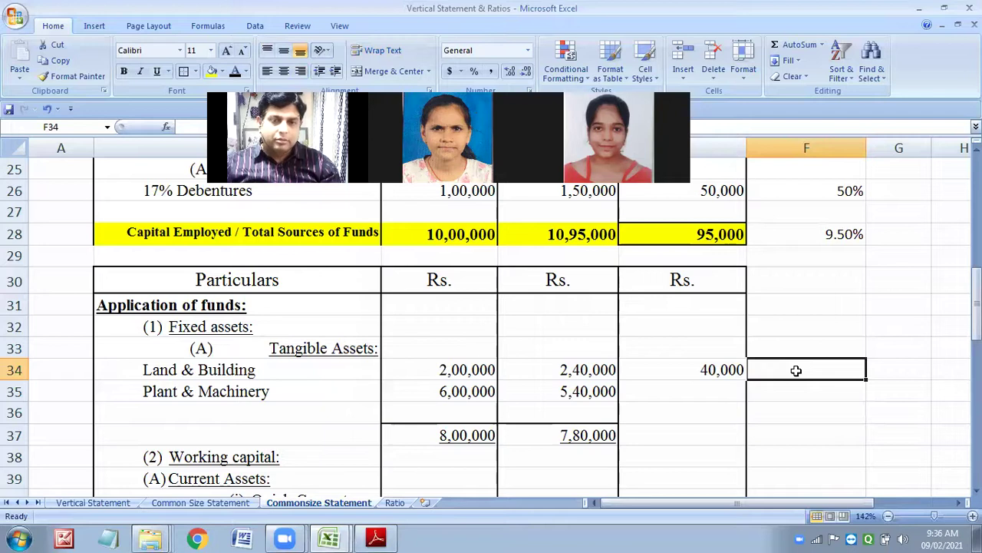
pyautogui.write('20')
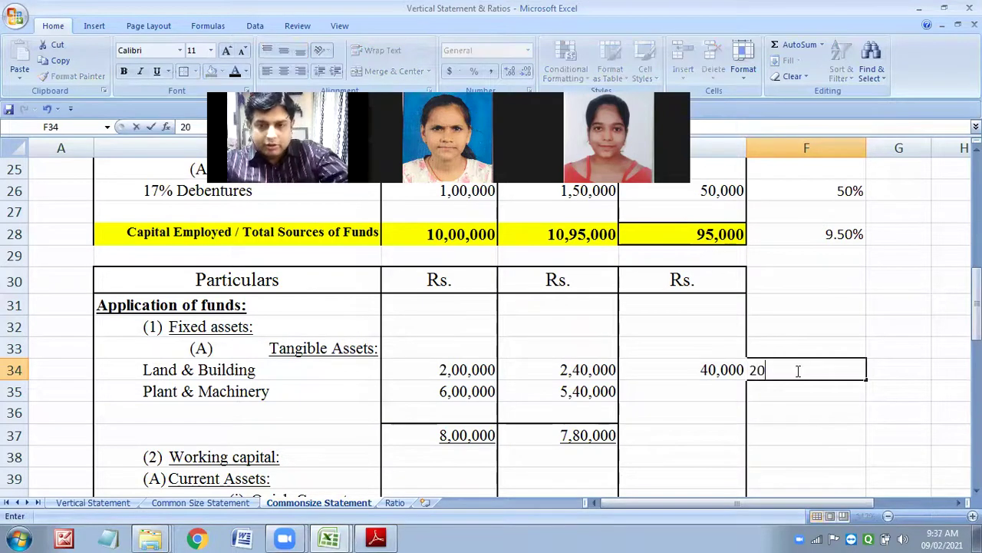
pyautogui.write('%')
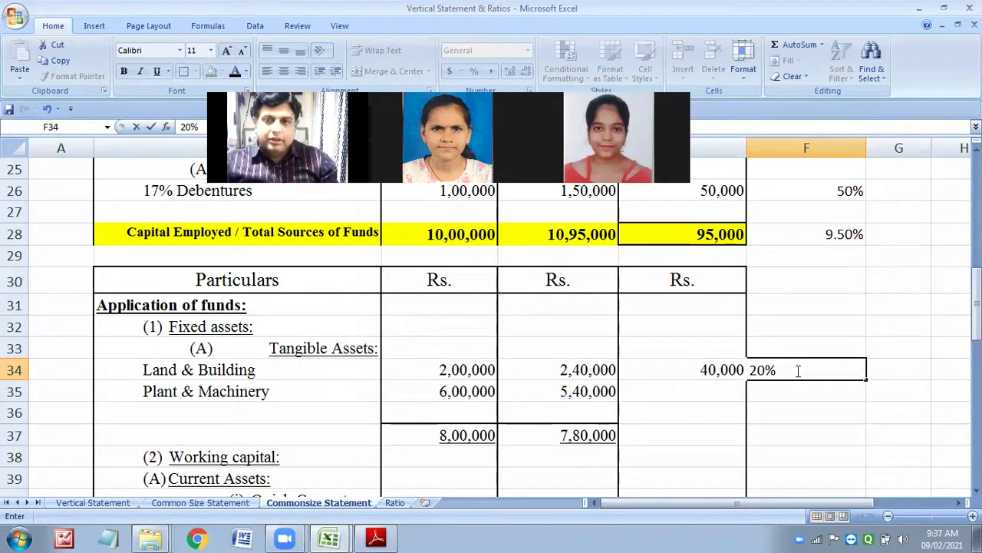
# Step: Enter the Plant & Machinery decreases in row 35: -60,000 in E35 with black font, and -10% in F35
pyautogui.click(718, 389)
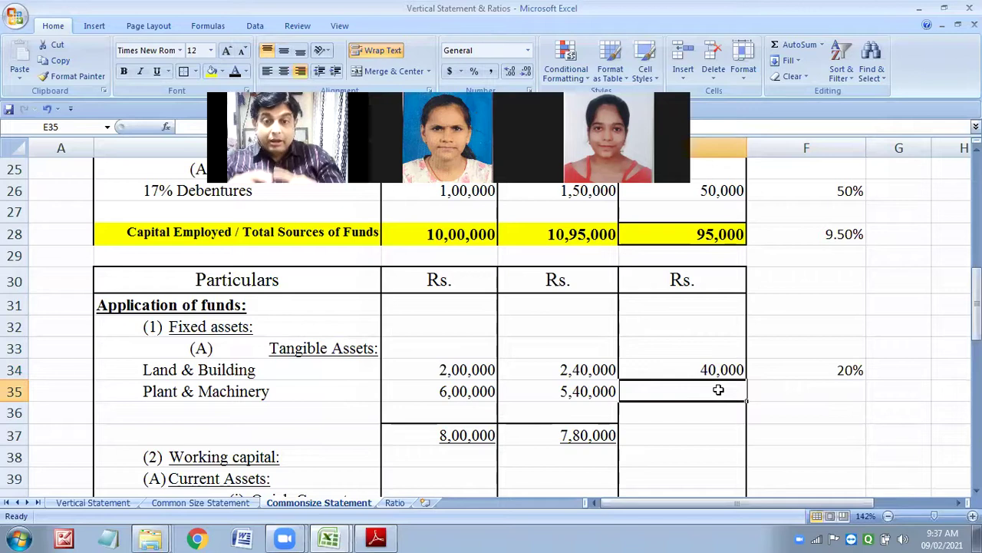
pyautogui.write('(')
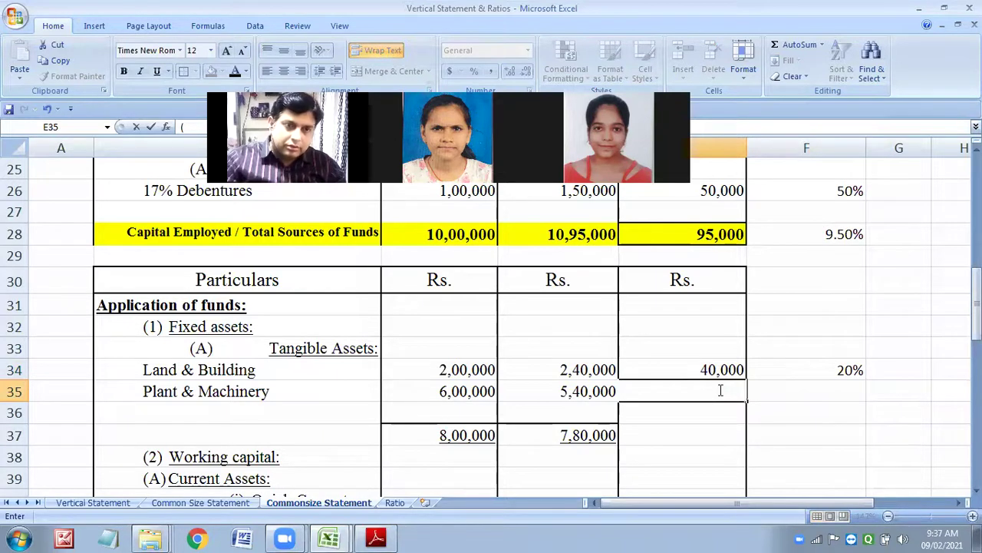
pyautogui.press('Return')
pyautogui.click(695, 395)
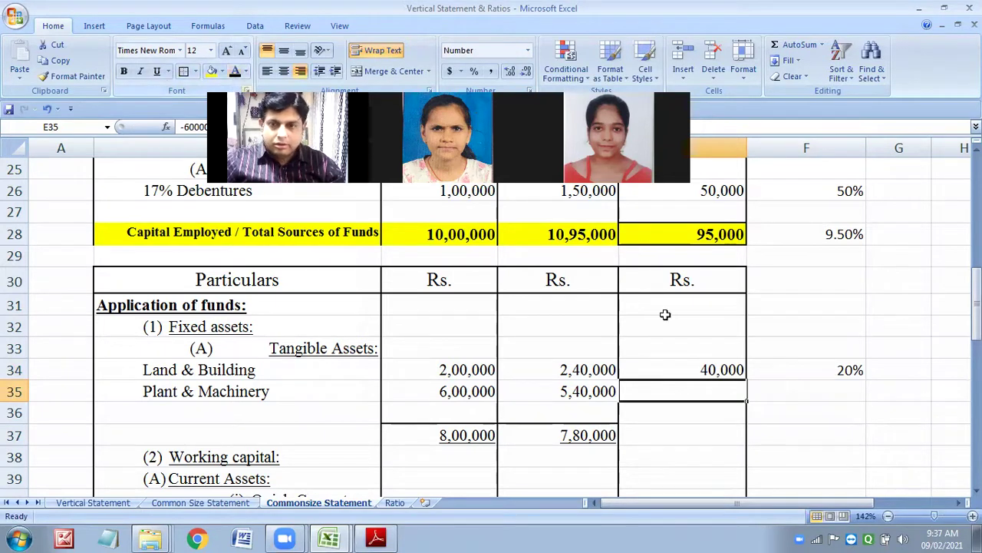
pyautogui.click(806, 399)
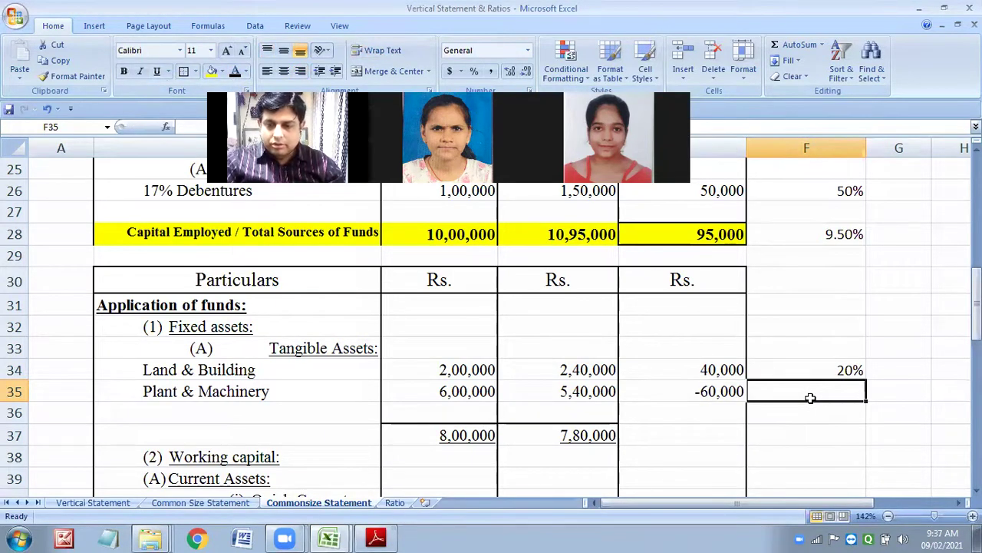
pyautogui.write('(')
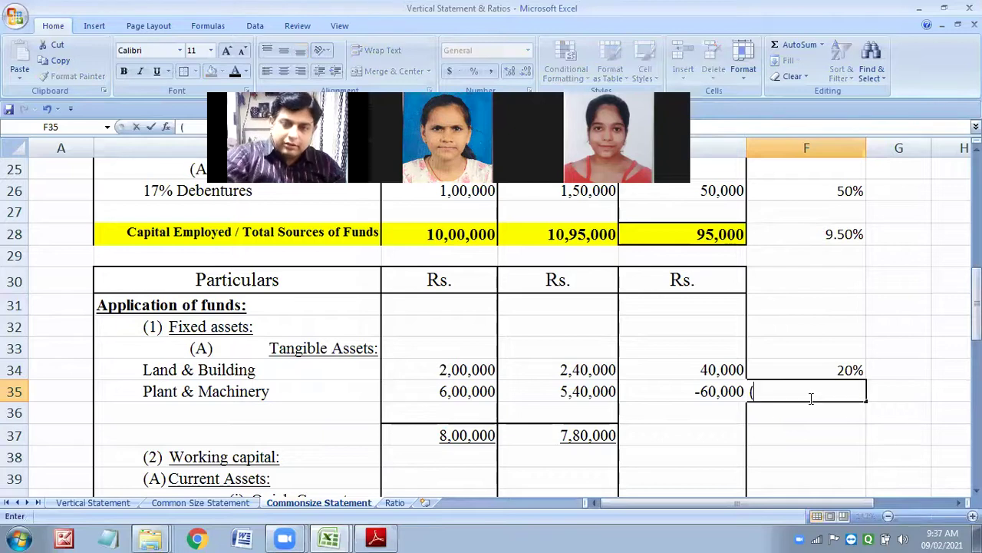
pyautogui.write('10')
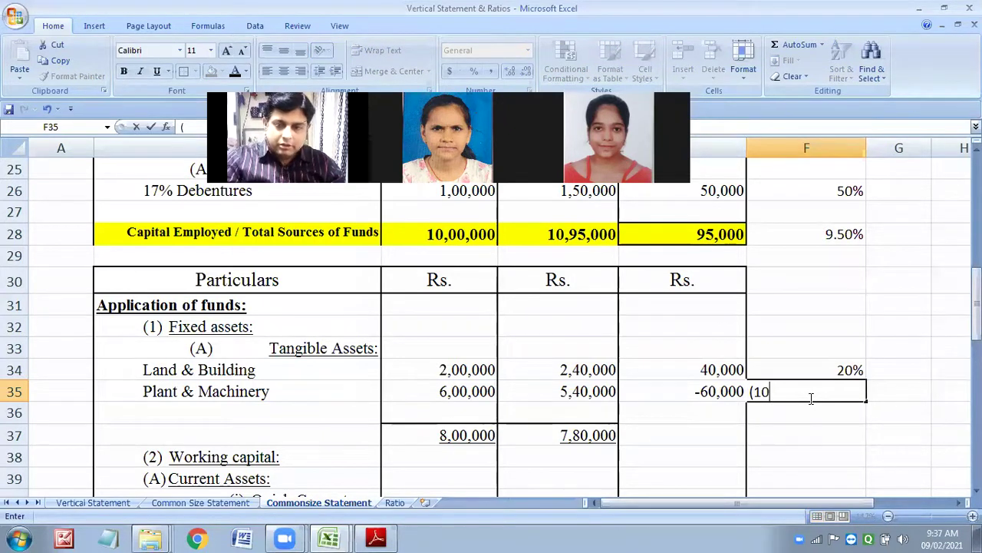
pyautogui.write('%)')
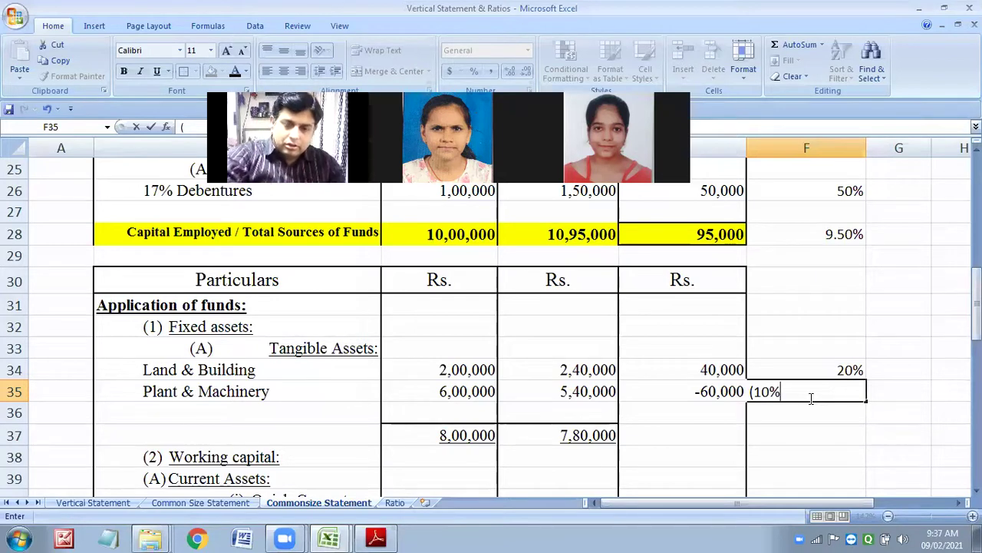
# Step: Enter the fixed assets total's decreases in row 37: -20,000 in E37 and -2.50% in F37
pyautogui.click(804, 436)
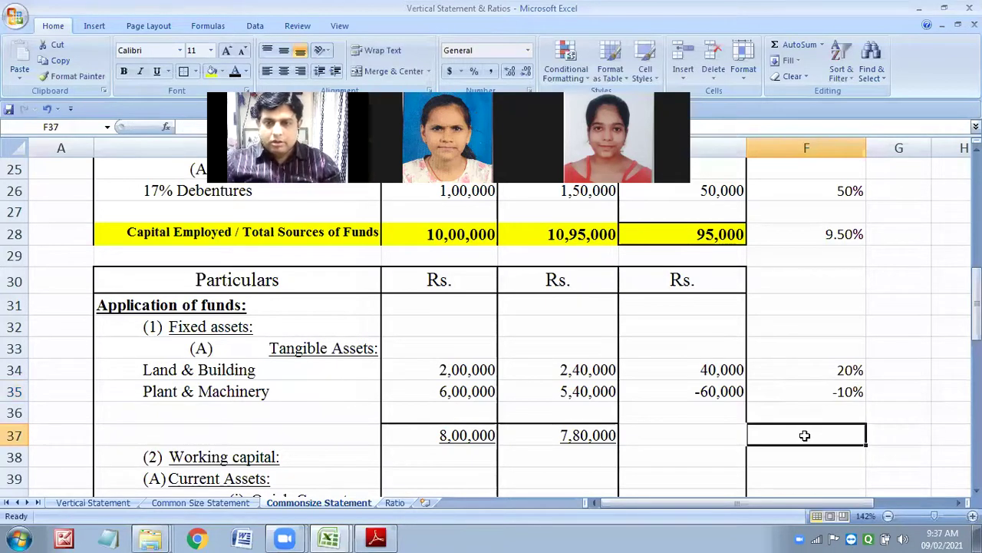
pyautogui.click(682, 435)
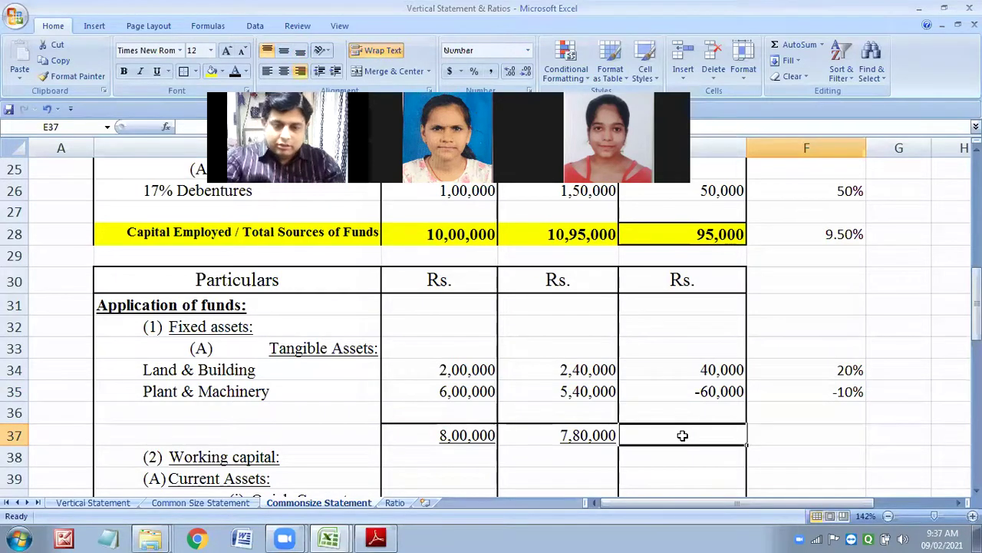
pyautogui.write('(')
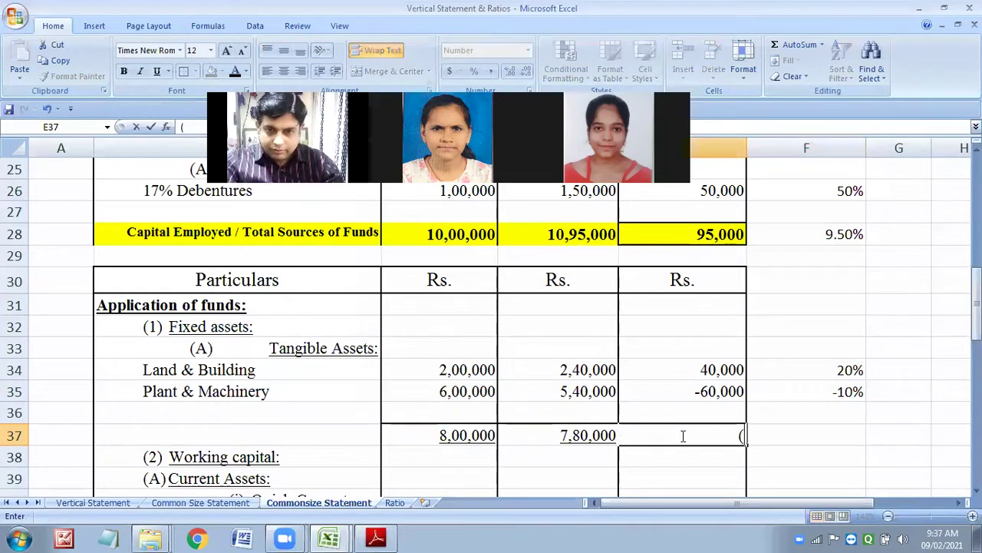
pyautogui.write('20')
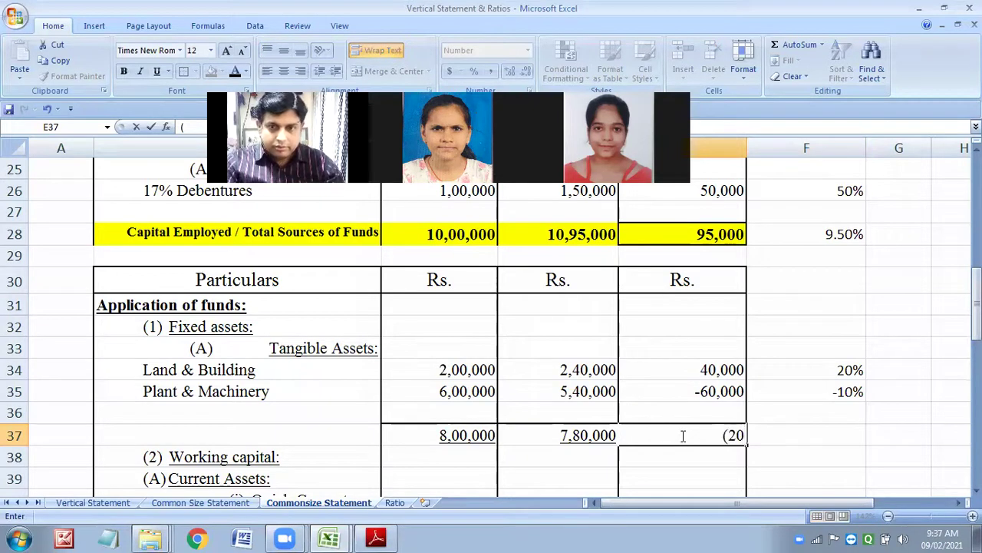
pyautogui.write(',')
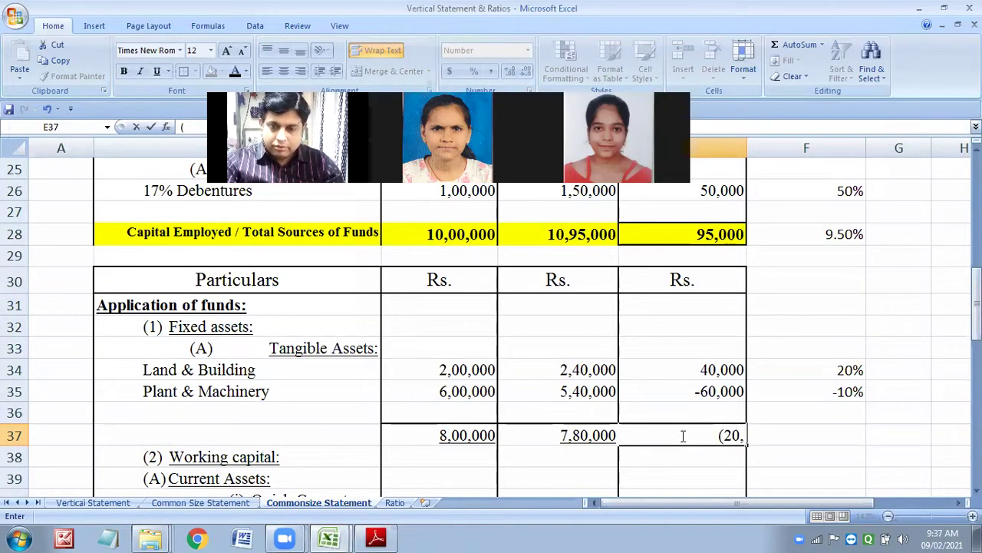
pyautogui.write('000)')
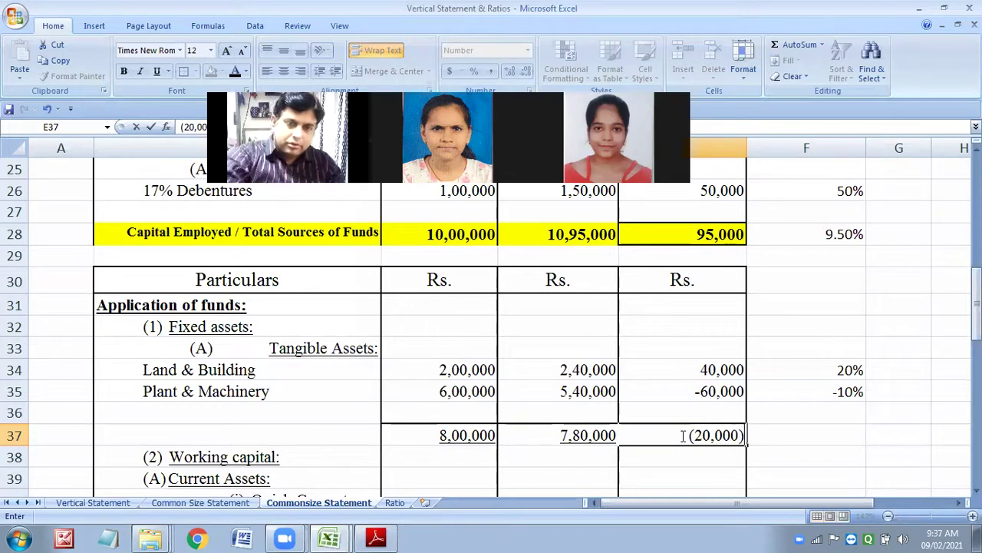
pyautogui.click(826, 434)
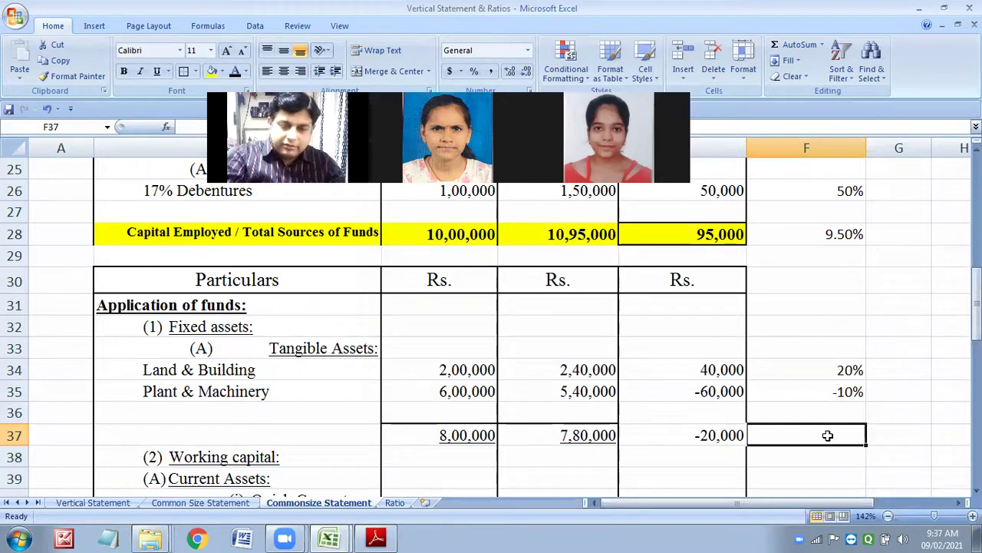
pyautogui.write('(2.50%')
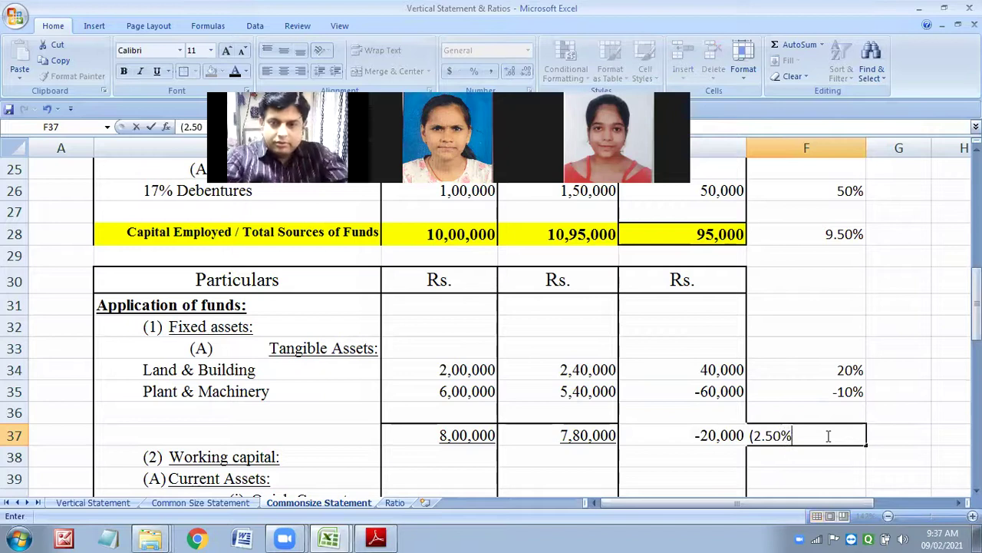
pyautogui.write(')')
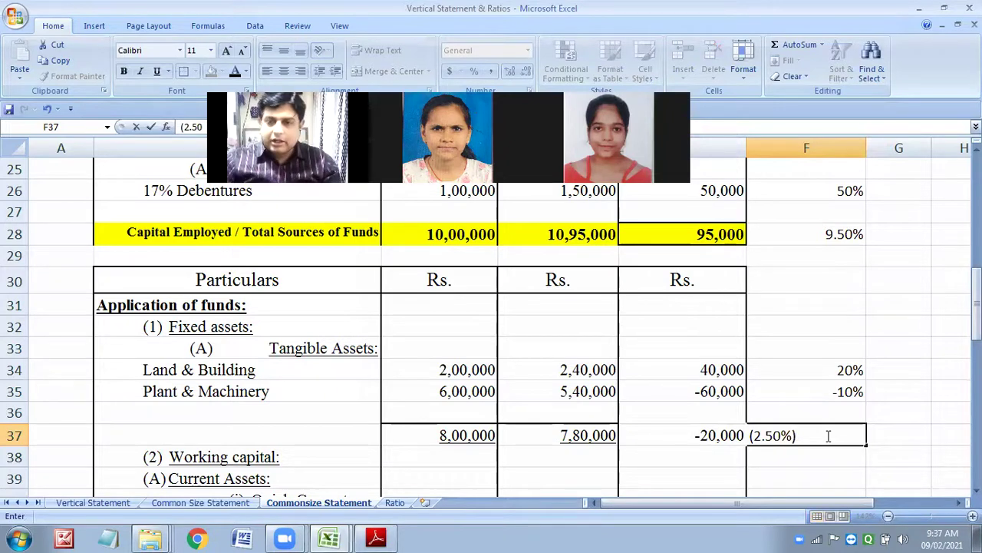
pyautogui.click(829, 471)
# Step: Enter the Cash in hand changes in row 41: 40,000 in E41 with black font, and 40% in F41
pyautogui.scroll(-3, 792, 418)
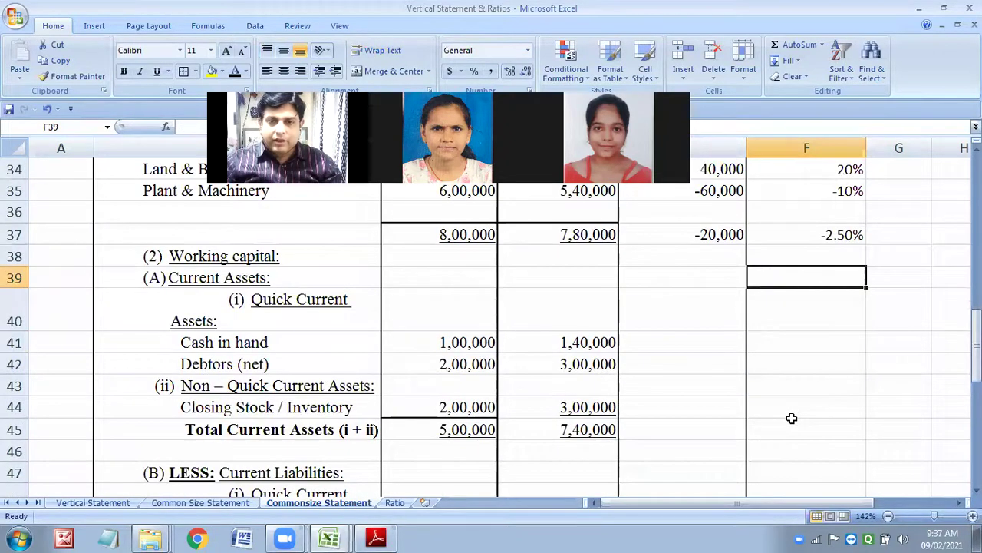
pyautogui.click(702, 342)
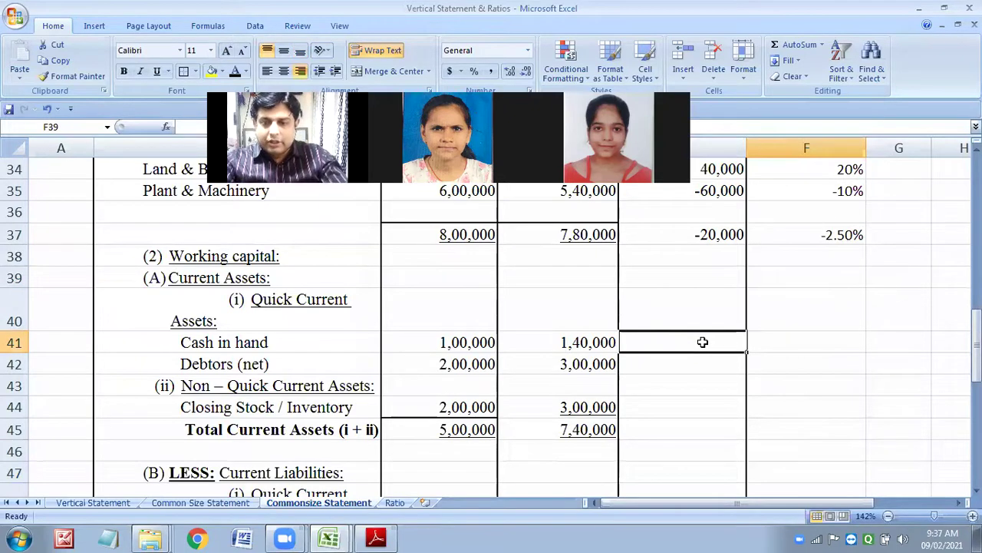
pyautogui.write('4')
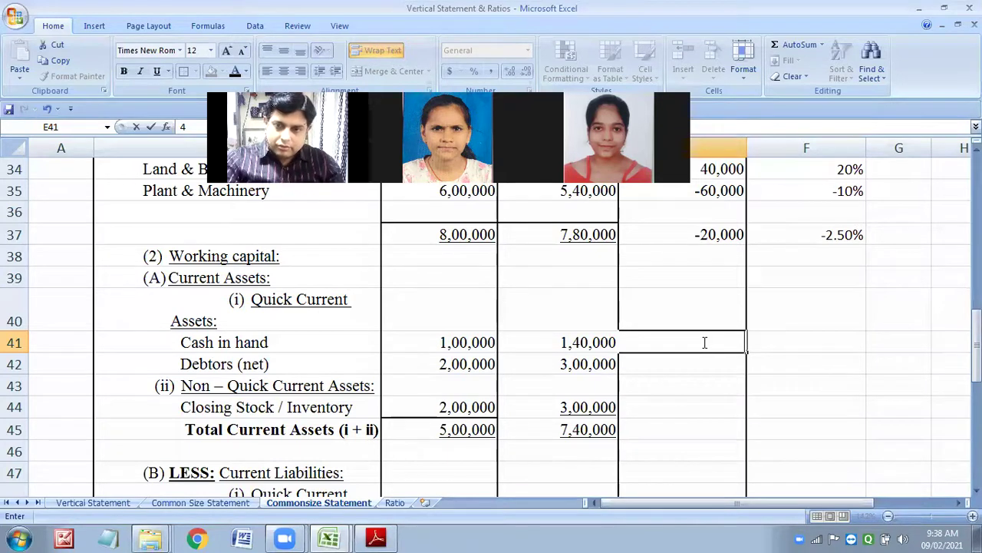
pyautogui.click(704, 379)
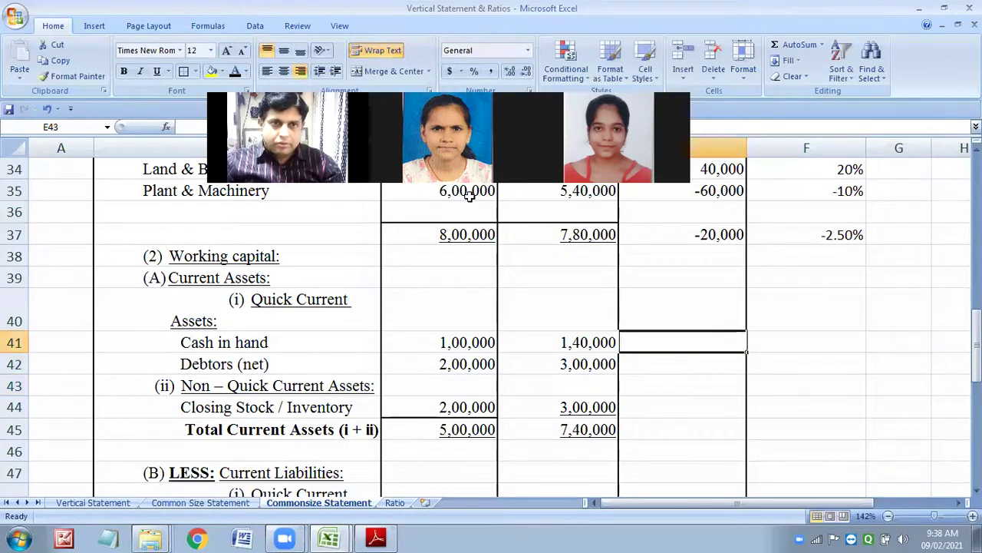
pyautogui.click(660, 170)
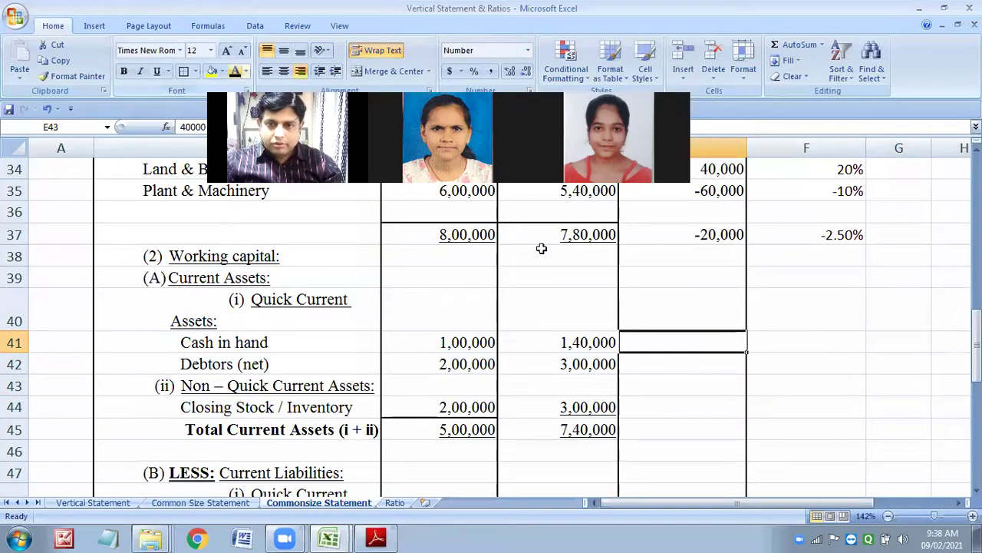
pyautogui.click(808, 339)
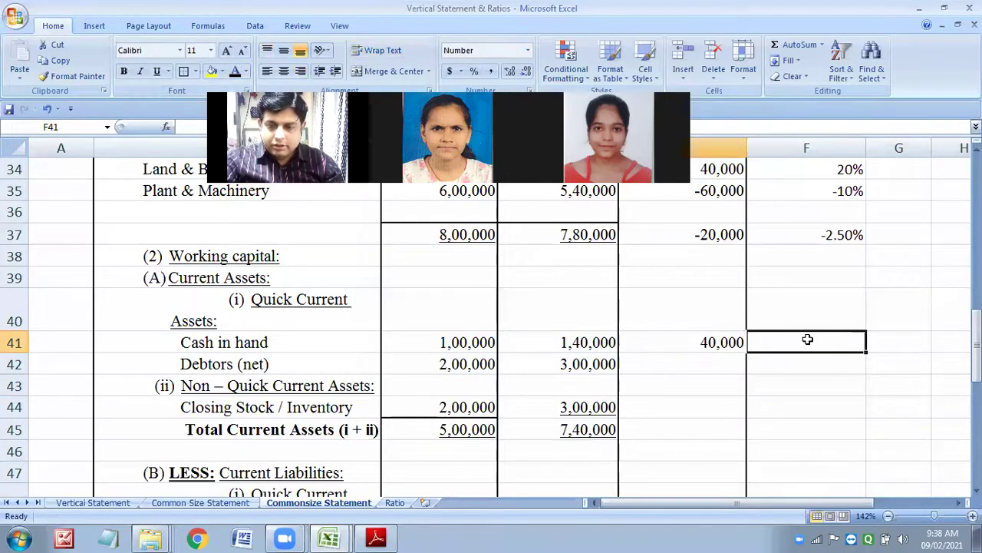
pyautogui.write('40%')
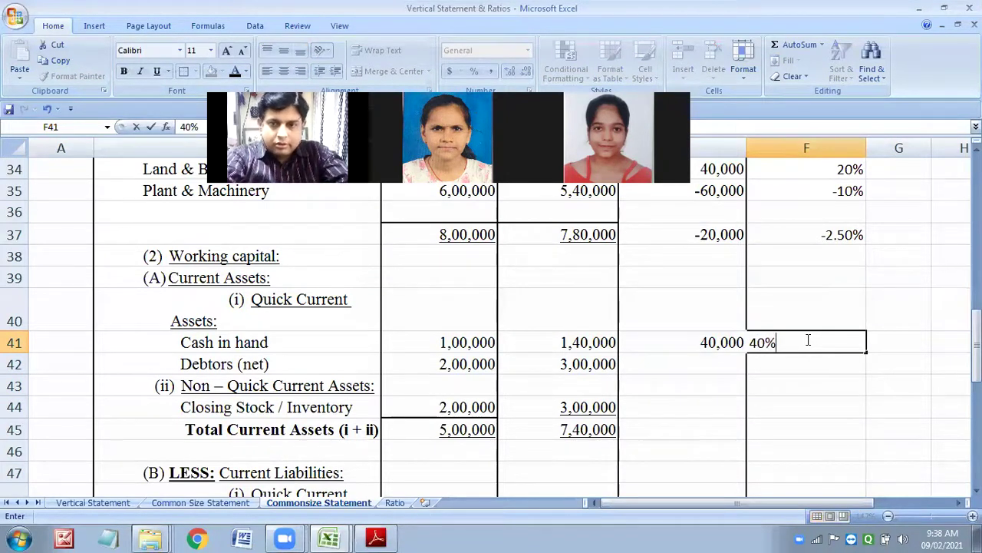
pyautogui.click(826, 385)
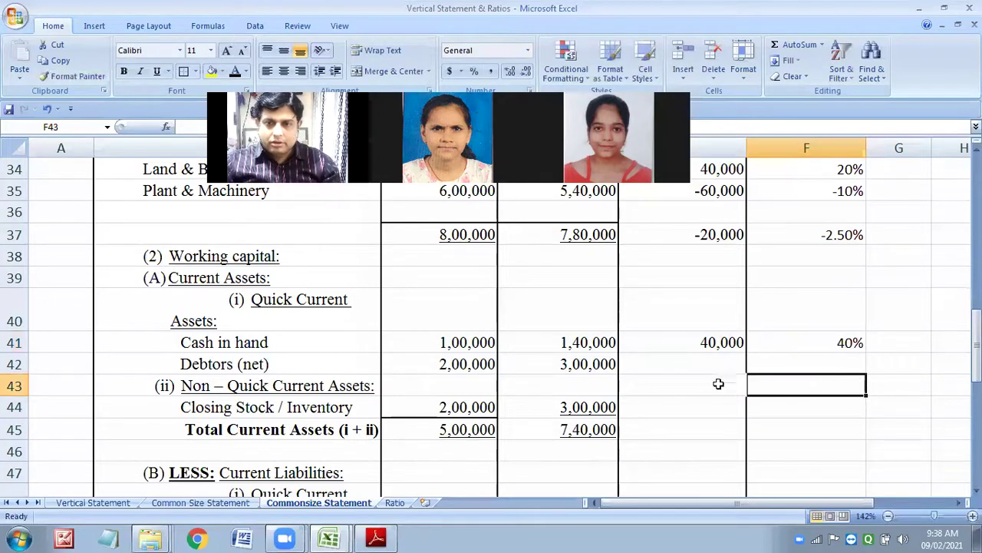
# Step: Enter 10,000 as the Debtors change in E42 and apply black font to the range E41:F54
pyautogui.click(687, 362)
pyautogui.write('1')
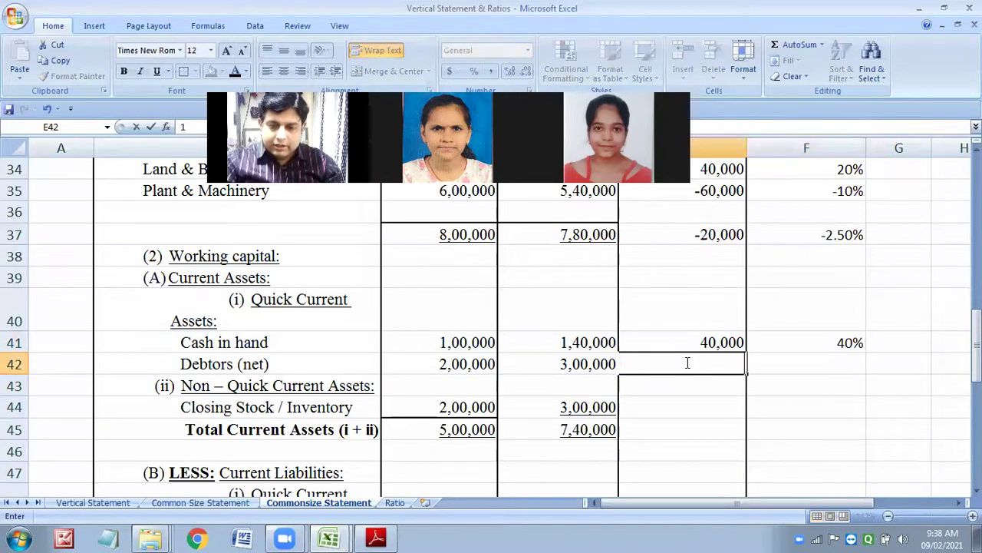
pyautogui.write('0,000')
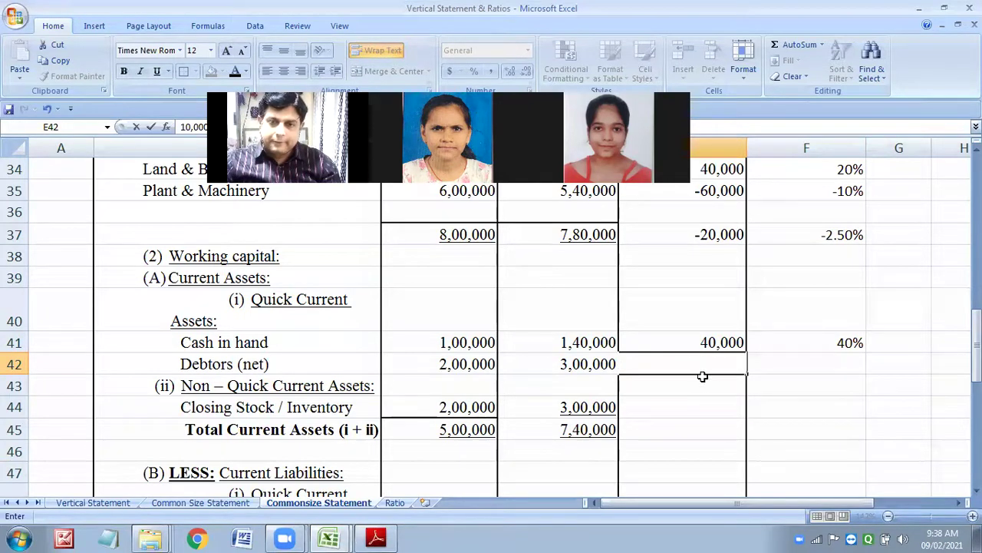
pyautogui.moveTo(695, 346); pyautogui.dragTo(855, 356)
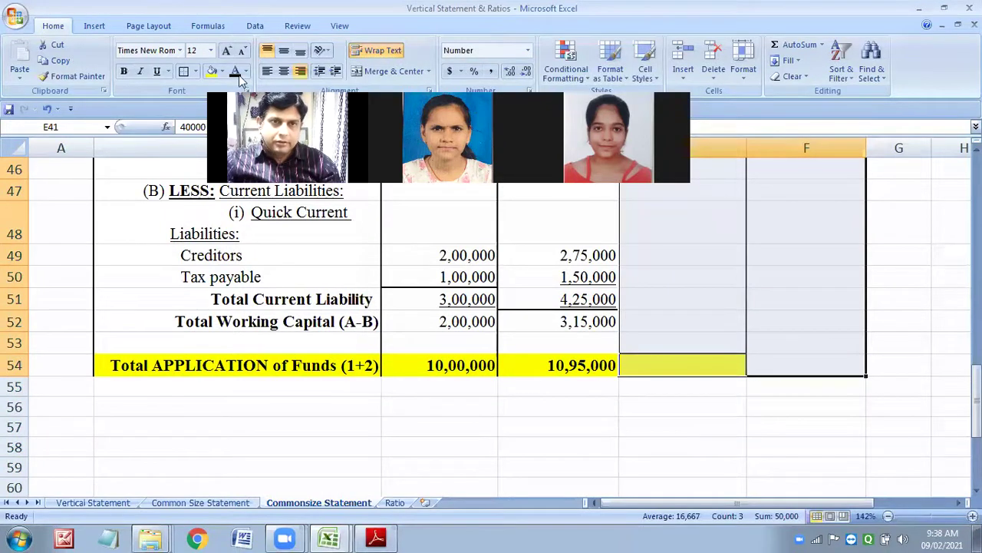
pyautogui.scroll(4, 663, 427)
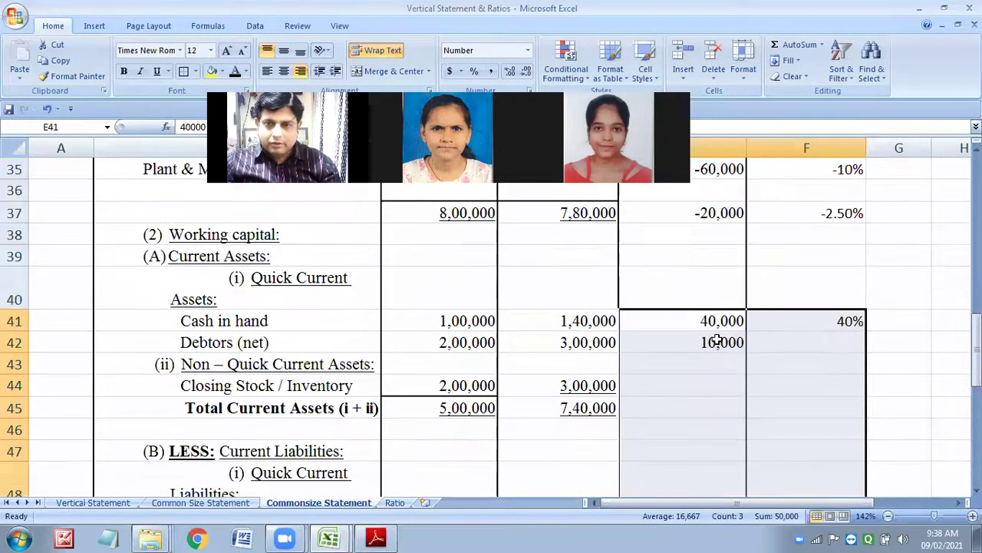
# Step: Correct the Debtors change in E42 to 100,000 and enter 50% in F42
pyautogui.doubleClick(716, 343)
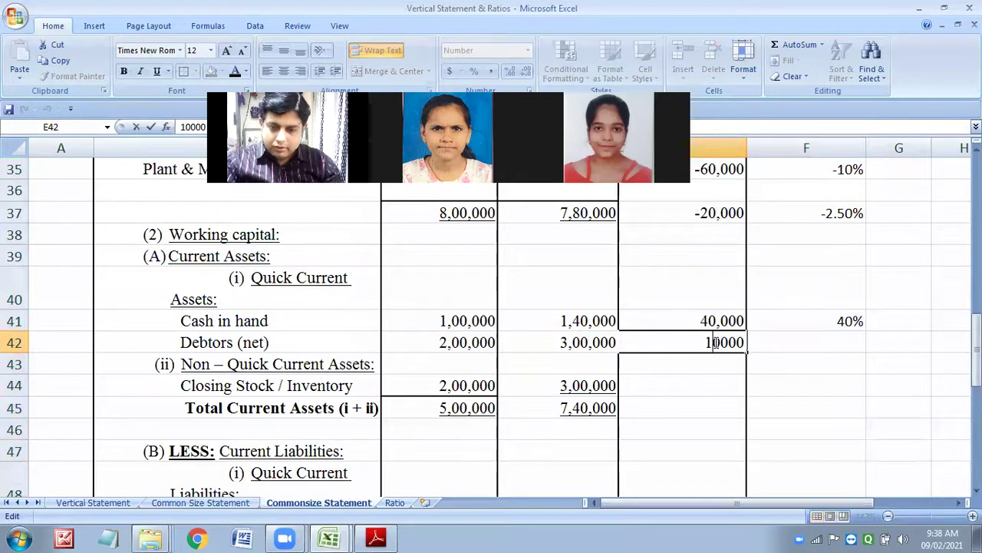
pyautogui.write(',00,')
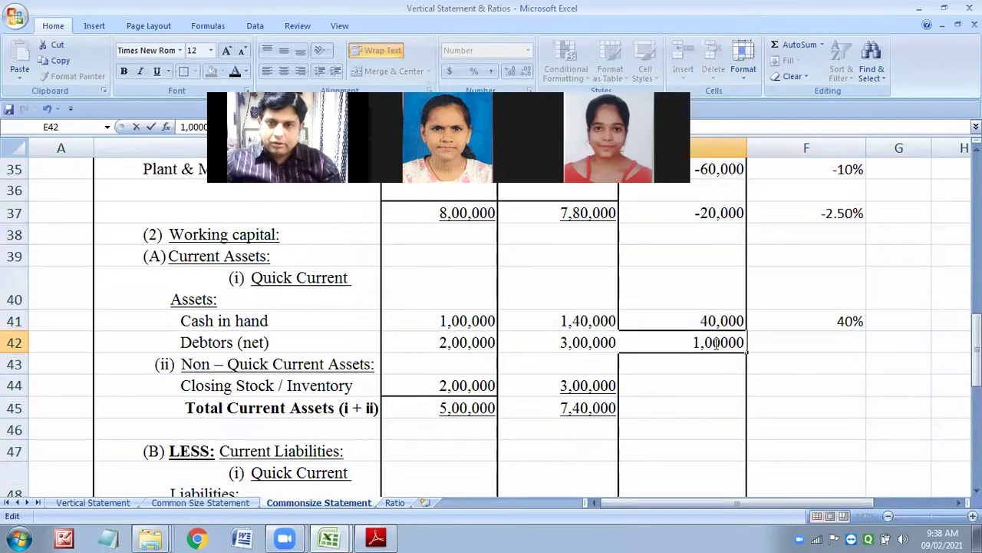
pyautogui.click(759, 357)
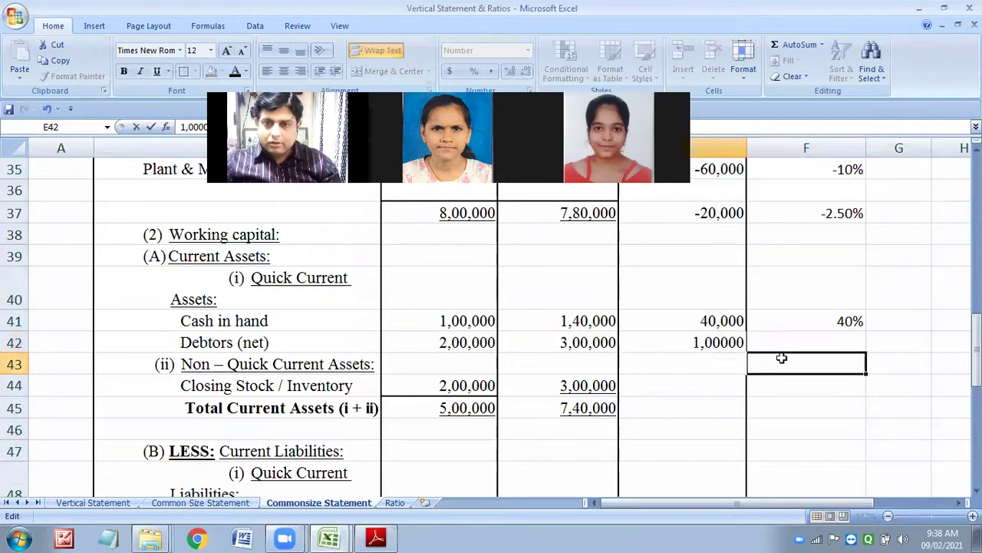
pyautogui.click(701, 342)
pyautogui.click(815, 340)
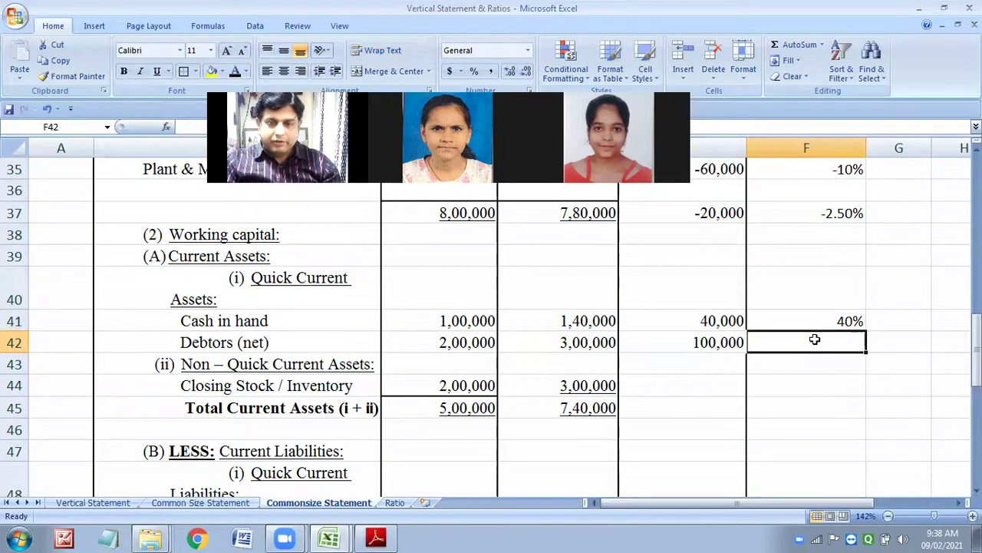
pyautogui.write('50%')
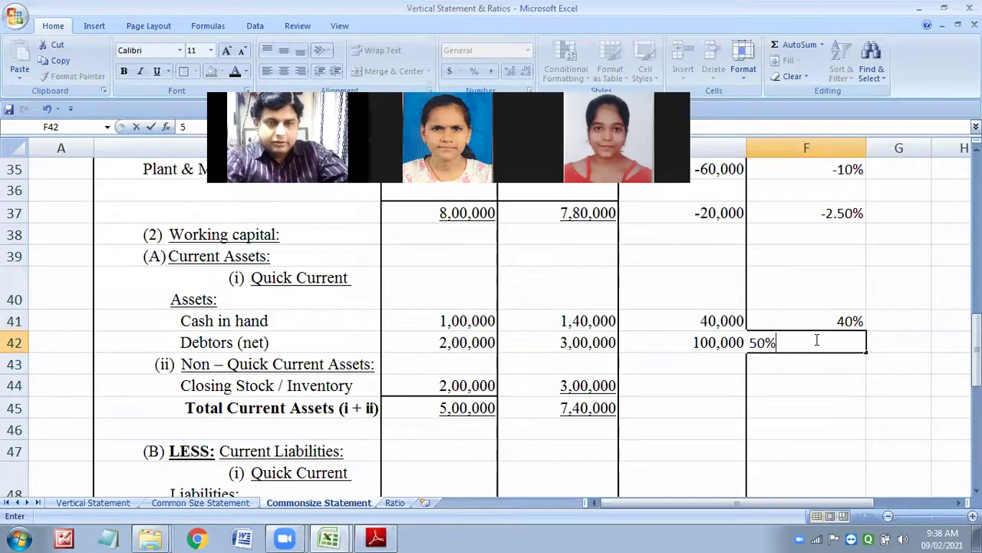
# Step: Enter the Closing Stock / Inventory changes in row 44: 1,00,000 in E44 and 50% in F44
pyautogui.click(724, 386)
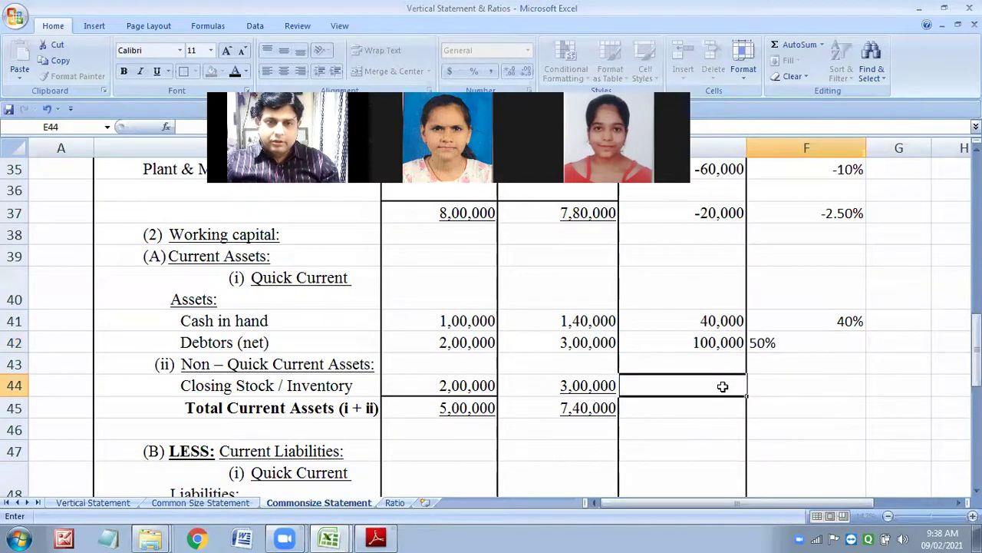
pyautogui.write('1')
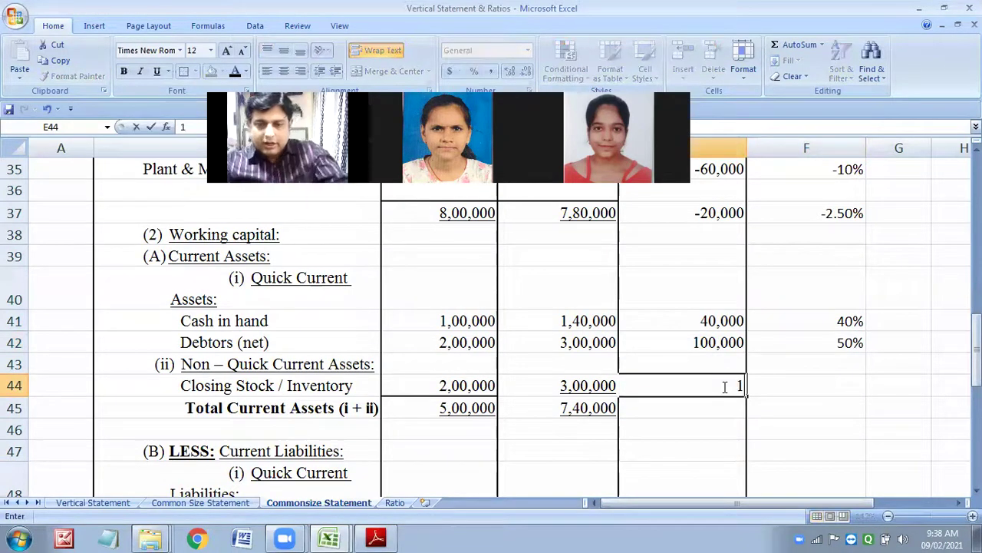
pyautogui.write(',00,000')
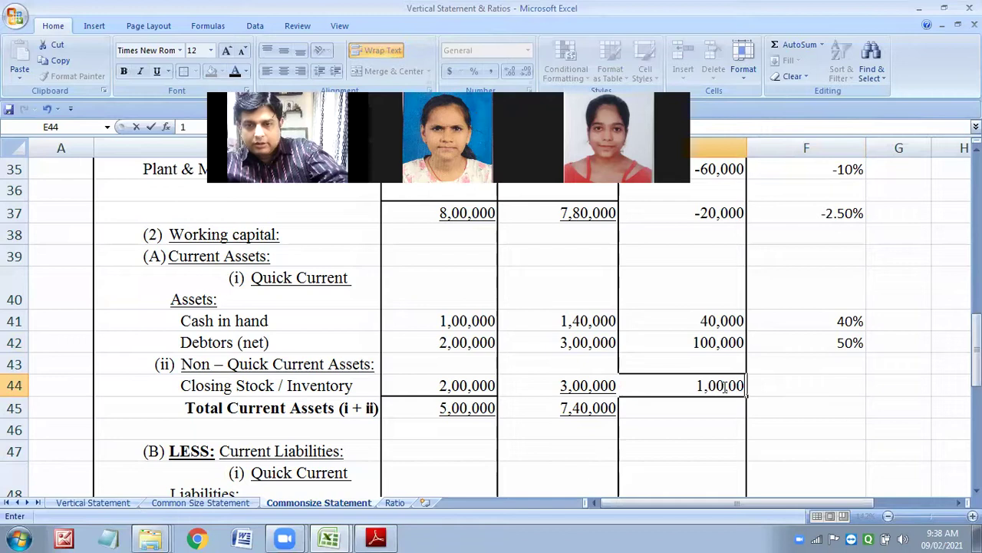
pyautogui.click(847, 390)
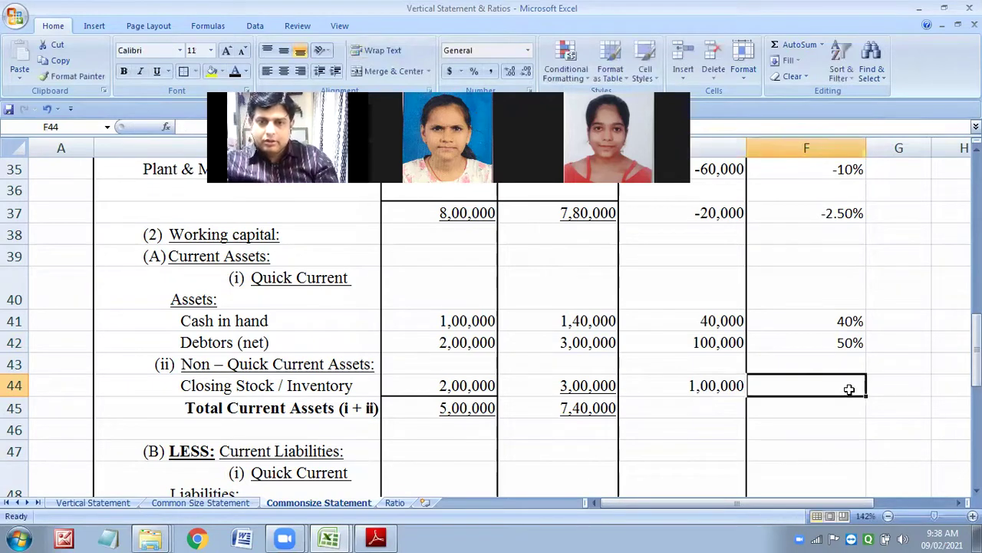
pyautogui.write('50')
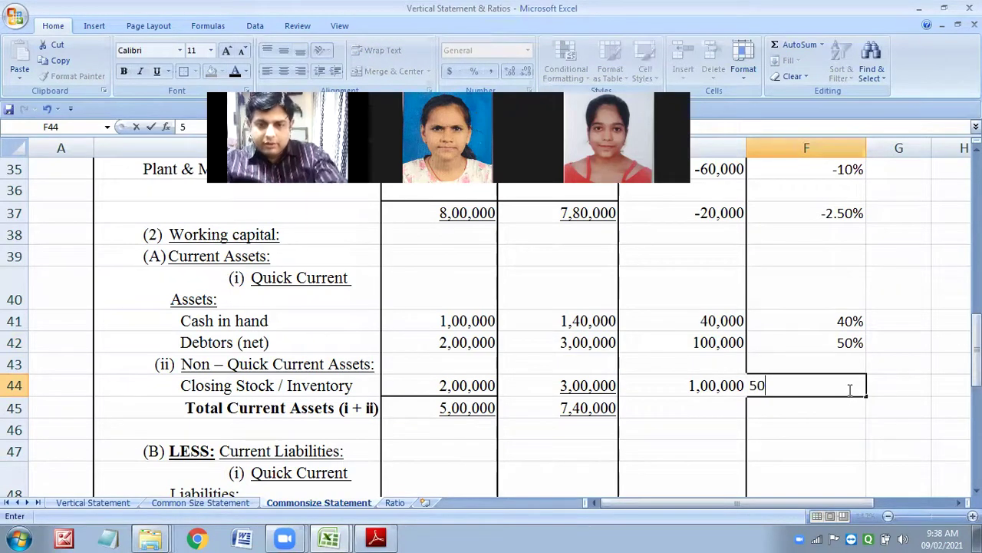
pyautogui.write('%')
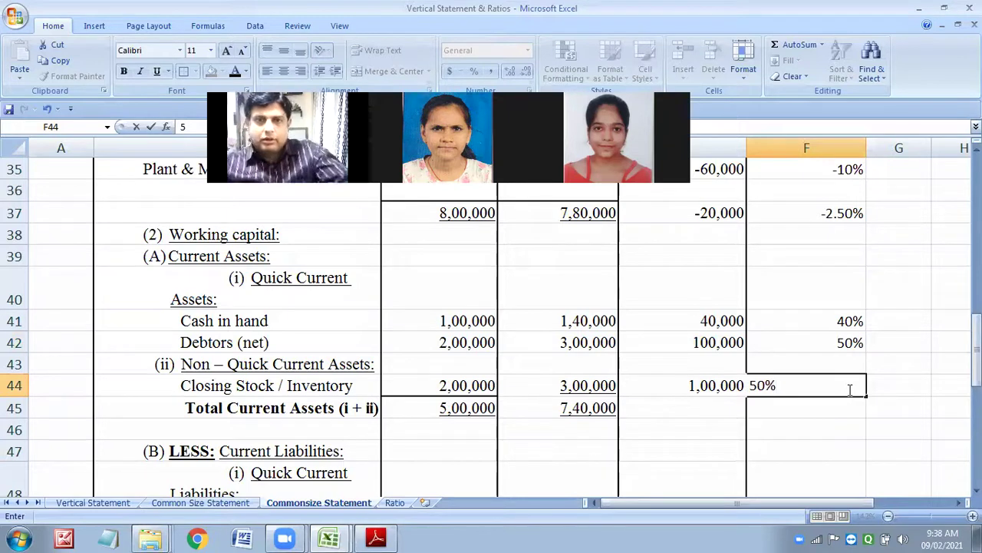
# Step: Enter the Total Current Assets changes in row 45: 2,40,000 in E45 and 48% in F45
pyautogui.click(705, 410)
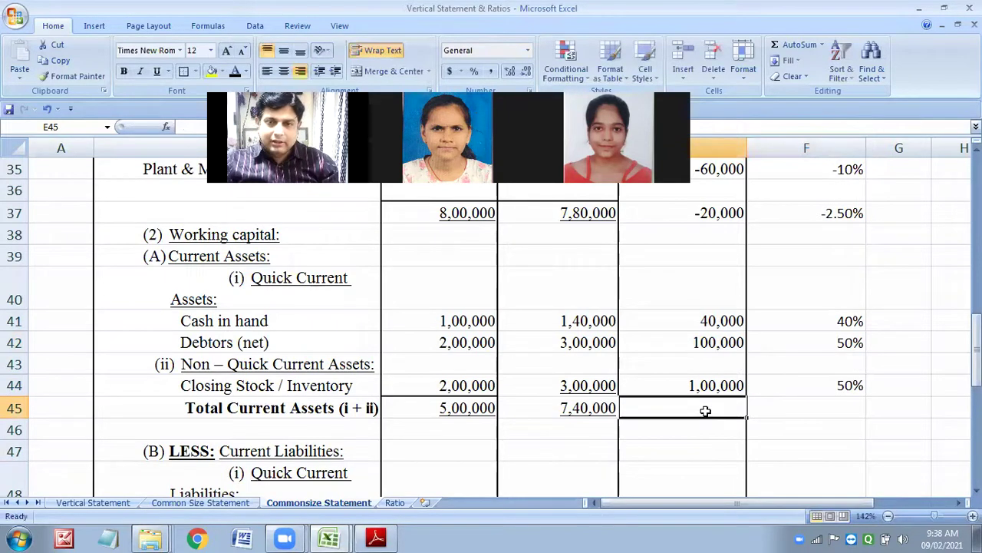
pyautogui.write('2,')
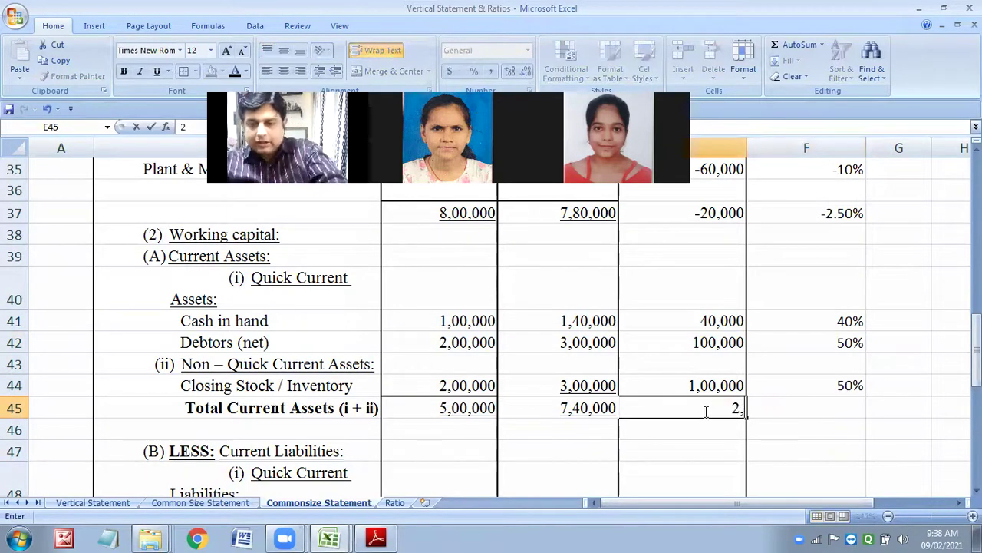
pyautogui.write('40,000')
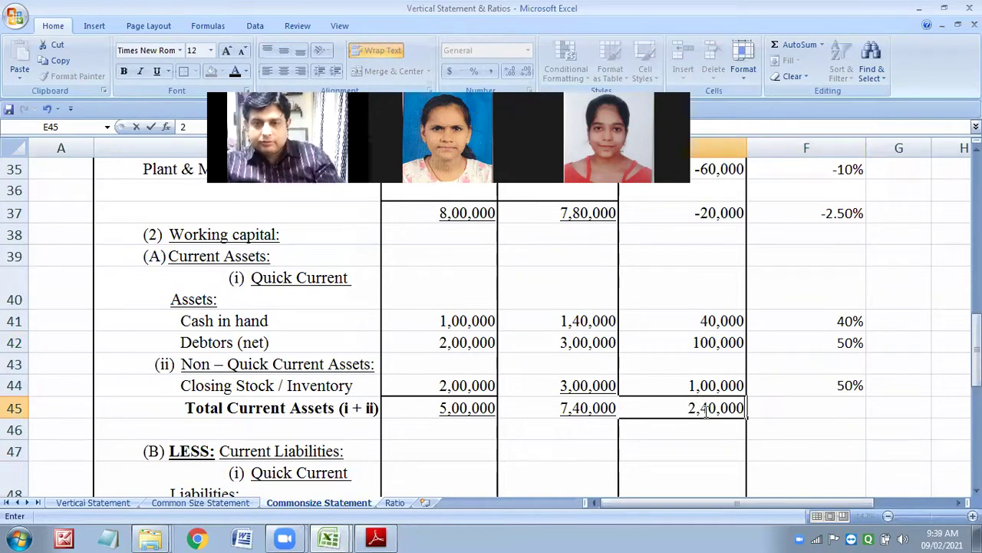
pyautogui.click(829, 405)
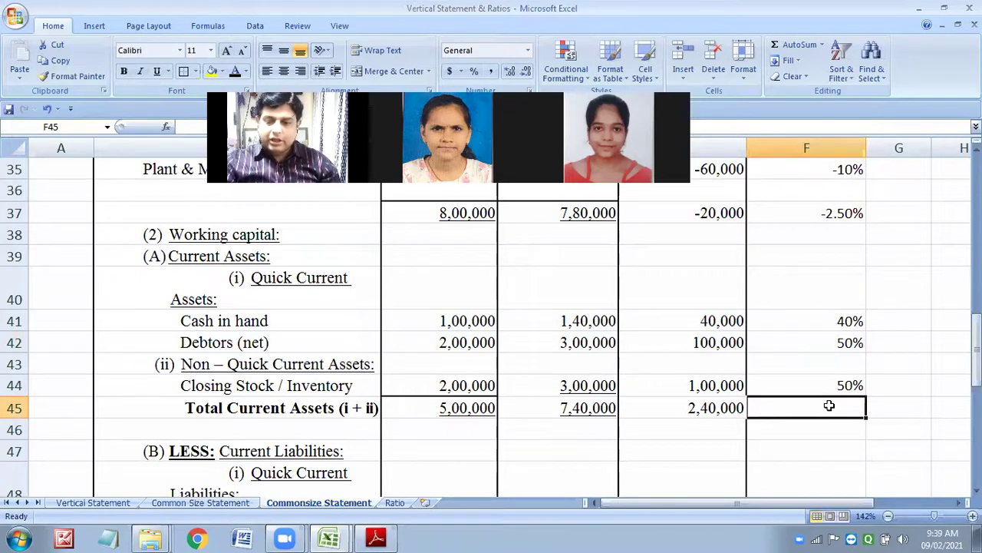
pyautogui.write('48%')
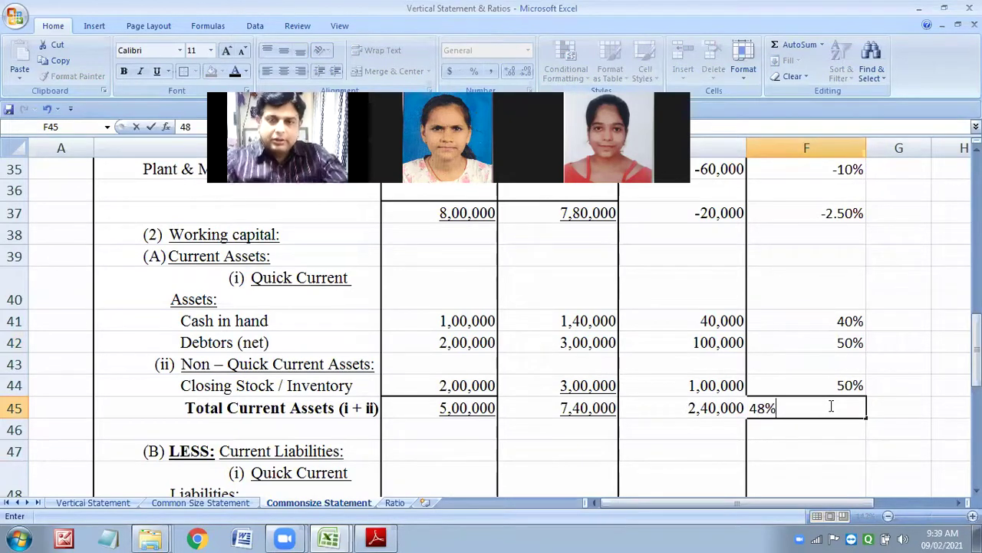
pyautogui.click(825, 429)
# Step: Enter the Creditors changes in row 49: 75,000 in E49 and 37.50% in F49
pyautogui.scroll(-3, 806, 409)
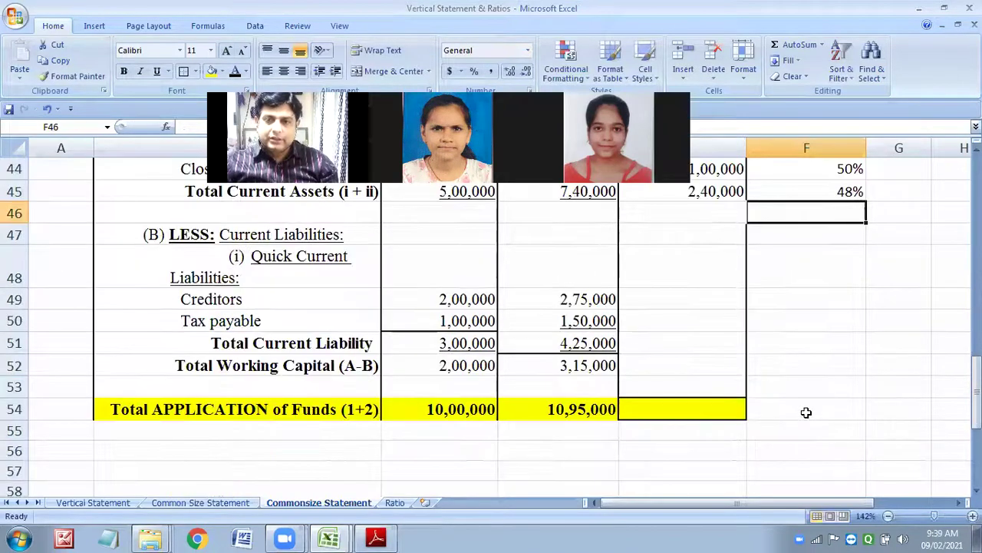
pyautogui.click(692, 300)
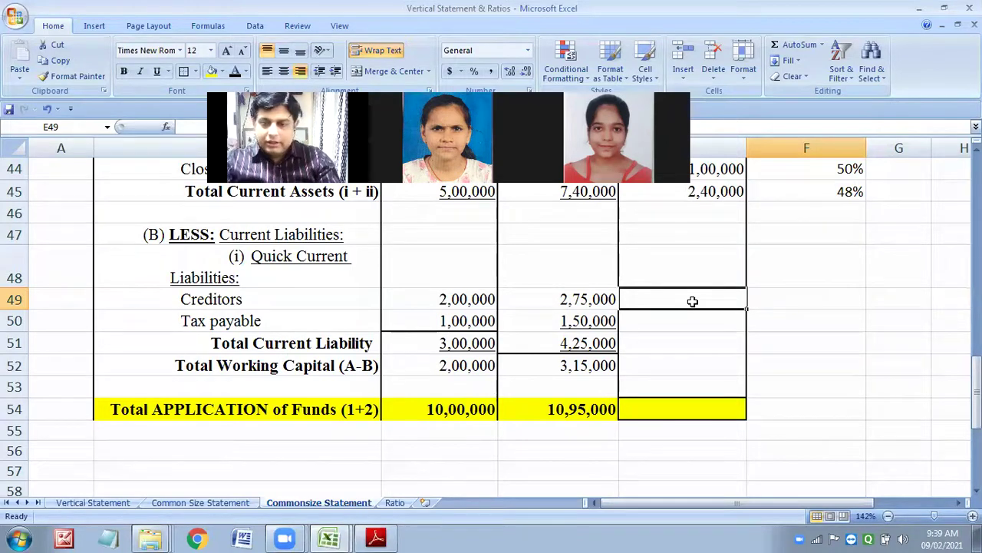
pyautogui.write('75,000')
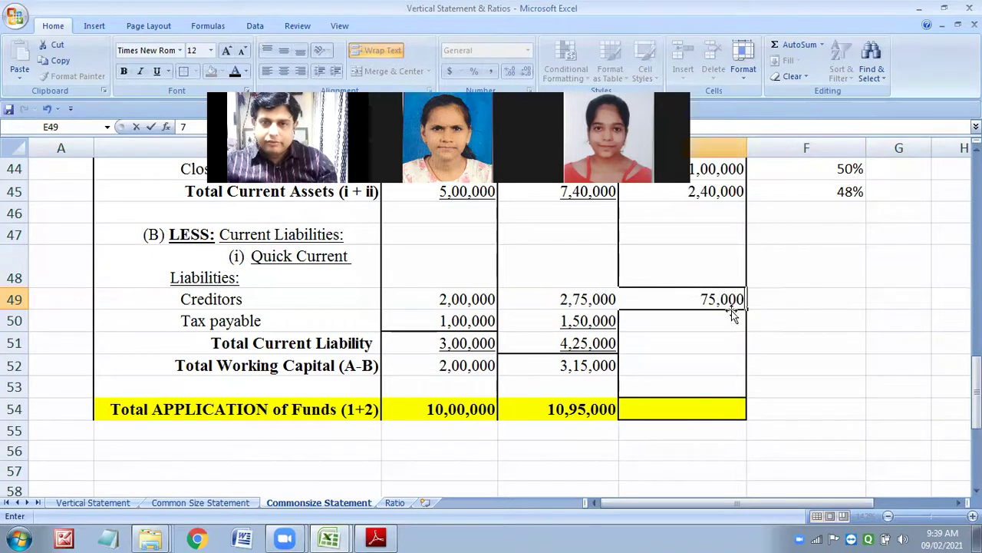
pyautogui.click(793, 305)
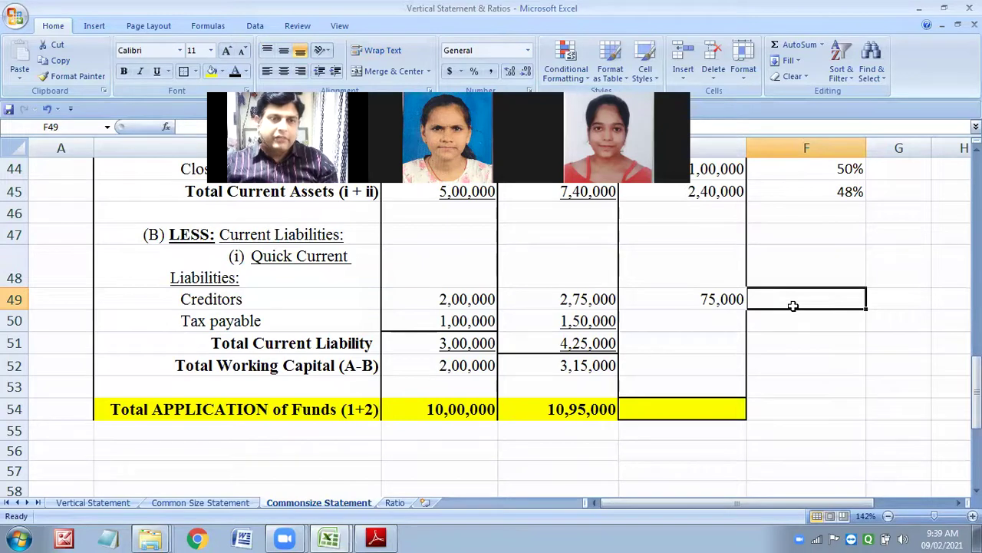
pyautogui.write('37')
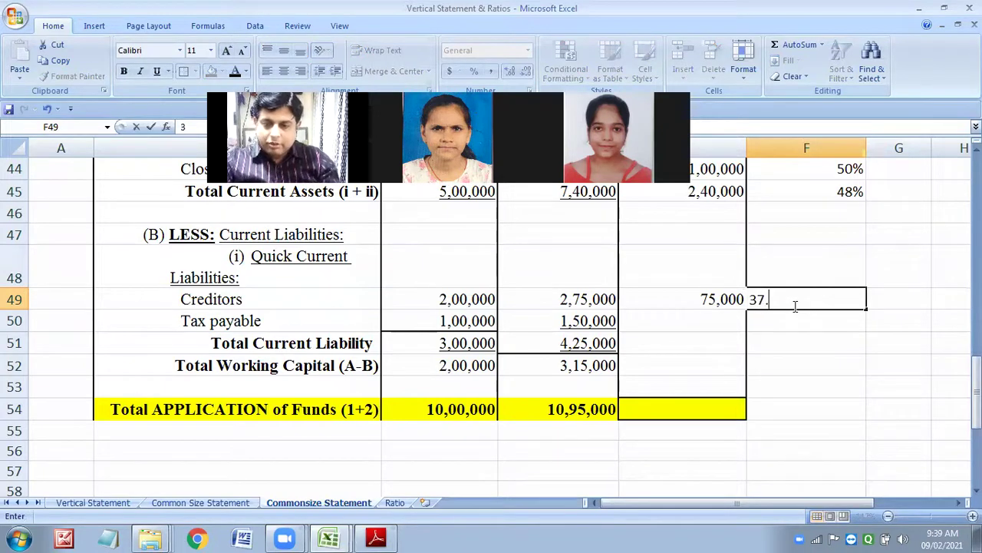
pyautogui.write('.50')
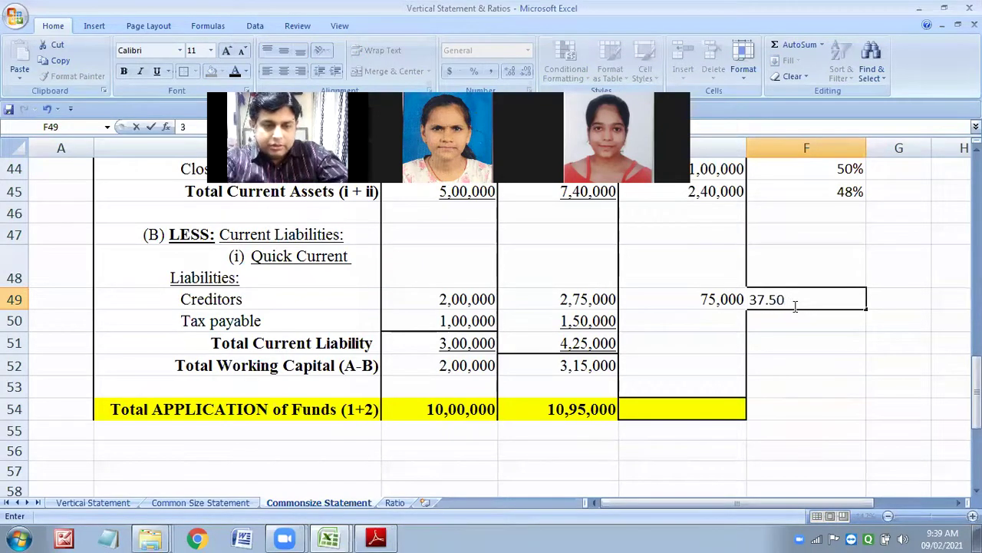
pyautogui.write('%')
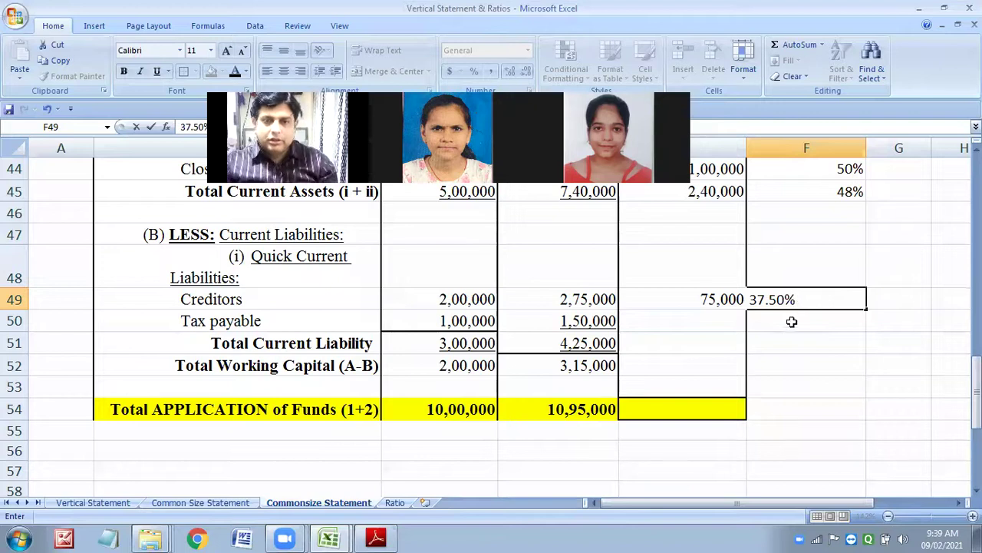
# Step: Enter the Tax payable changes in row 50: 50,000 in E50 and 50% in F50
pyautogui.click(713, 319)
pyautogui.write('50,000')
pyautogui.click(841, 316)
pyautogui.write('50')
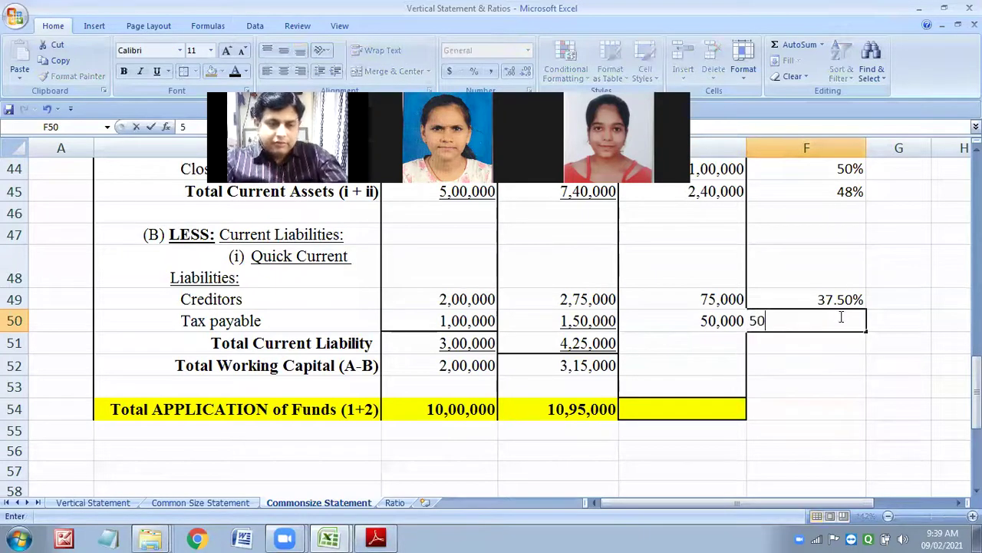
pyautogui.write('%')
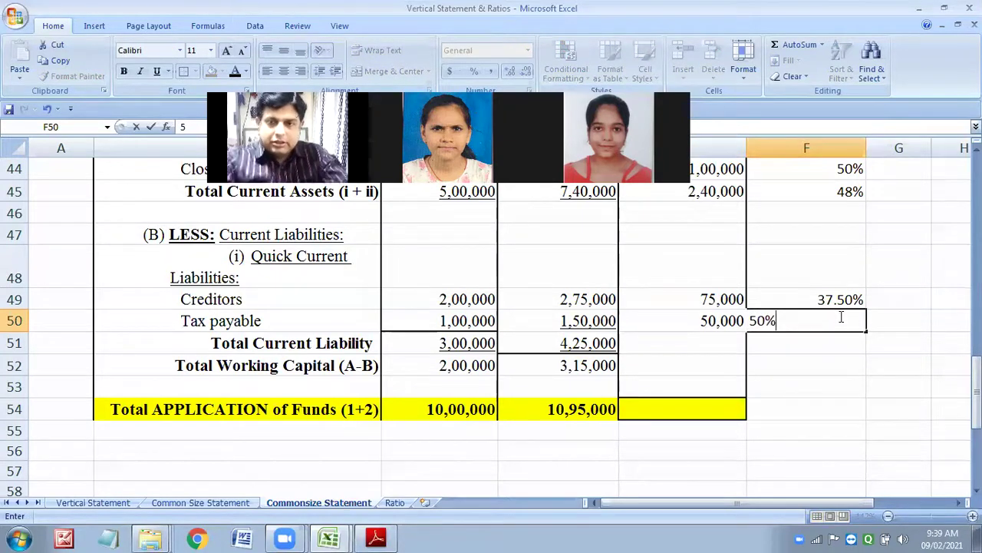
# Step: Enter the Total Current Liability change of 1,25,000 in E51 and select the percentage cell F51
pyautogui.click(696, 339)
pyautogui.write('1')
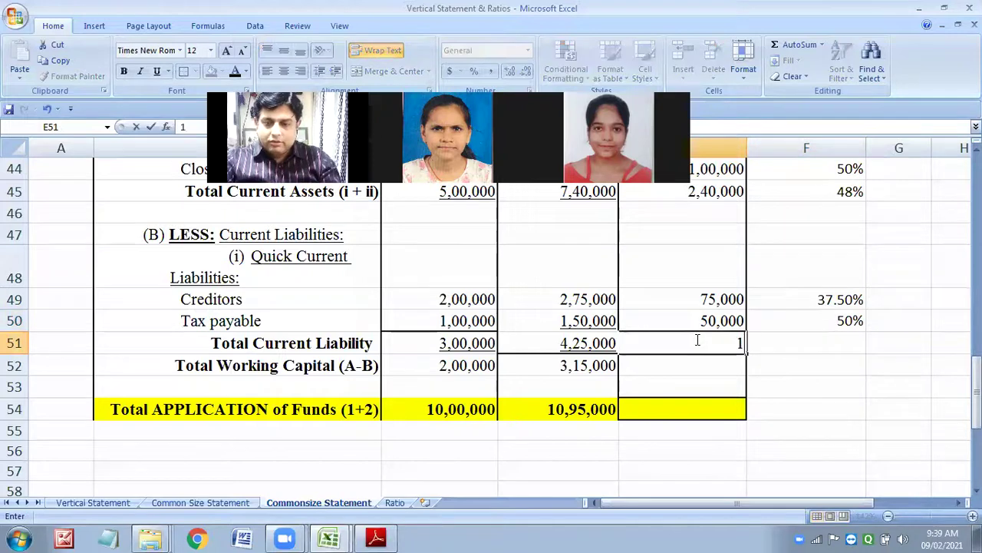
pyautogui.press('alt')
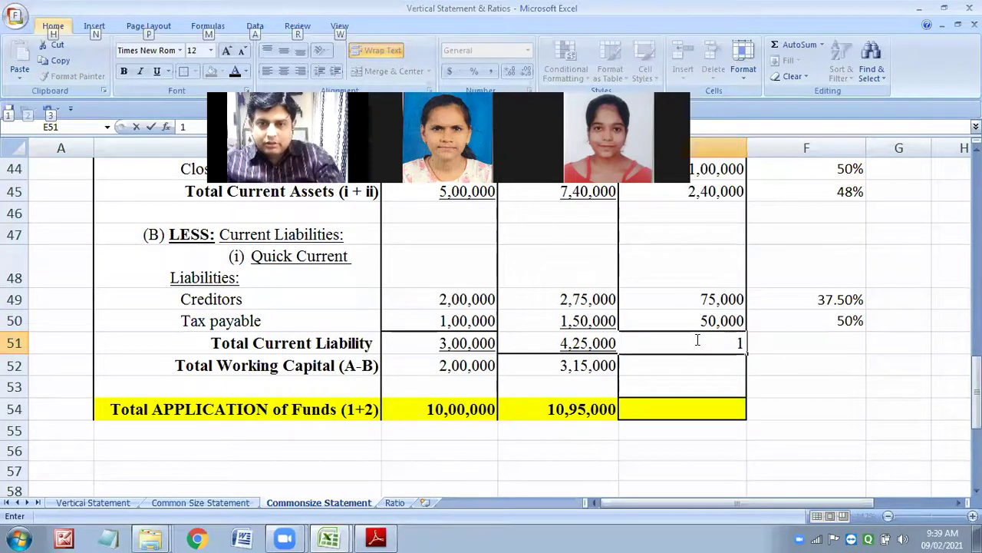
pyautogui.click(741, 345)
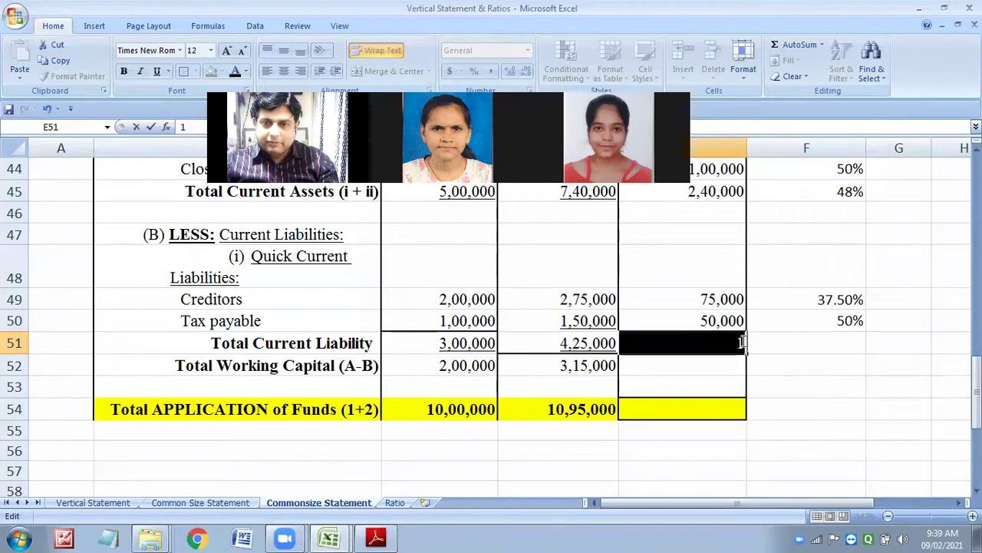
pyautogui.write(',2')
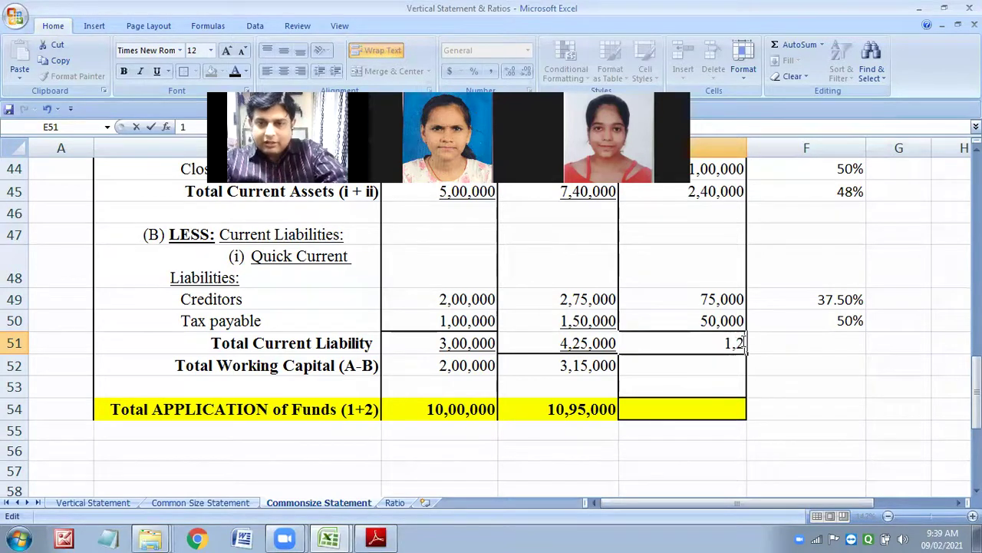
pyautogui.write('5,000')
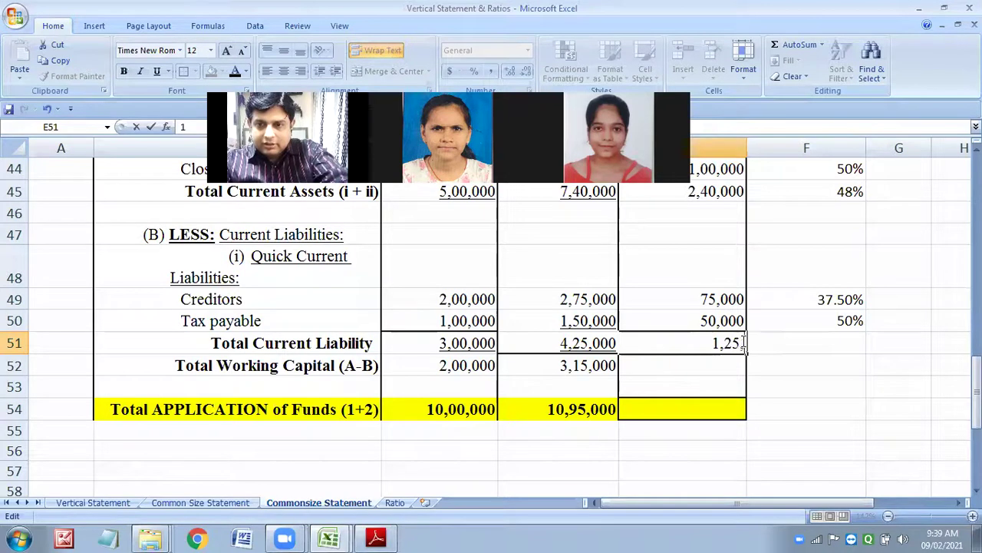
pyautogui.click(836, 348)
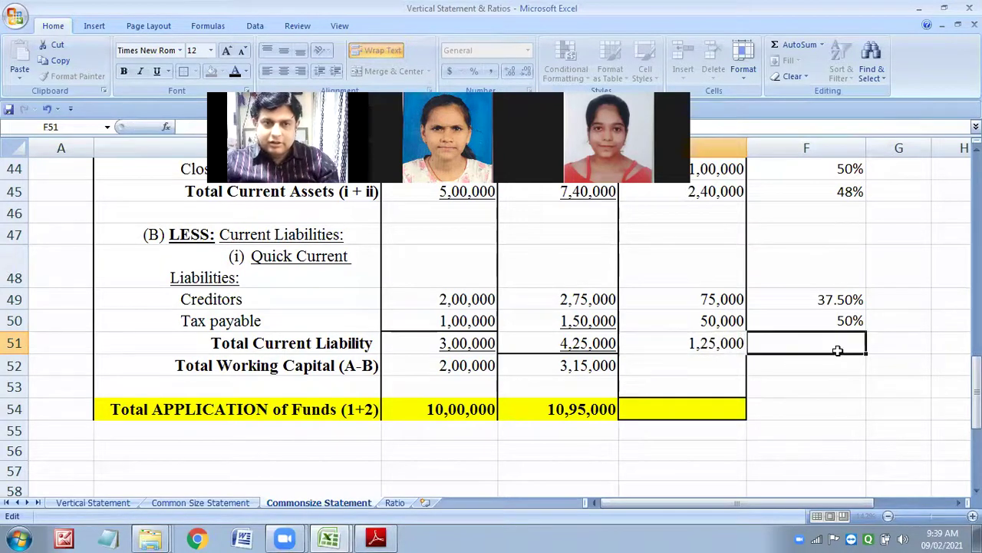